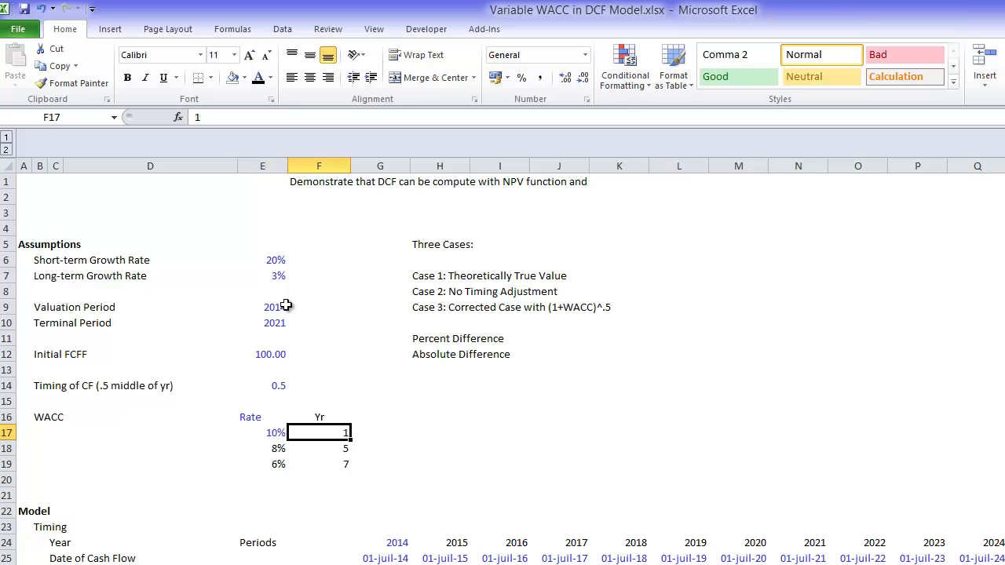
Examine the WACC rates and their corresponding years in the assumptions table, E17:F19
{"action": "key", "text": "Down"}
{"action": "key", "text": "Down"}
{"action": "key", "text": "Left"}
{"action": "key", "text": "Left"}
{"action": "key", "text": "Up"}
{"action": "key", "text": "Up"}
{"action": "key", "text": "Right"}
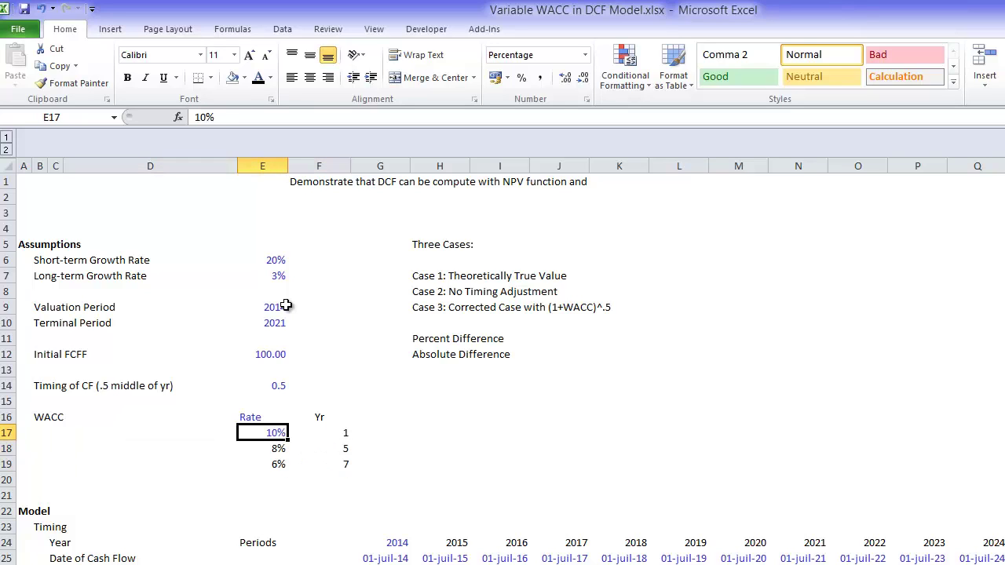
{"action": "key", "text": "Right"}
{"action": "key", "text": "Down"}
{"action": "key", "text": "Down"}
{"action": "key", "text": "Left"}
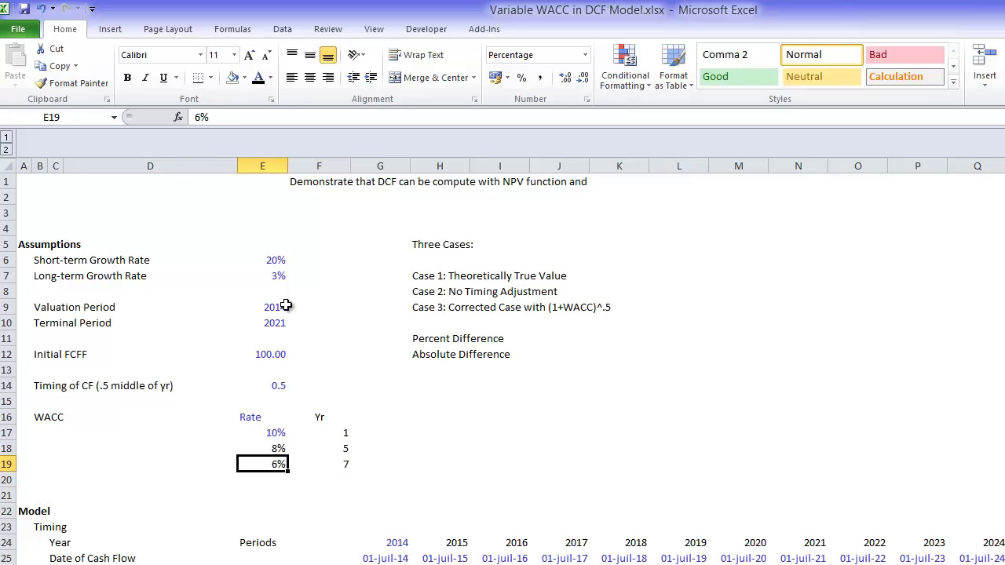
{"action": "key", "text": "Up"}
{"action": "key", "text": "Up"}
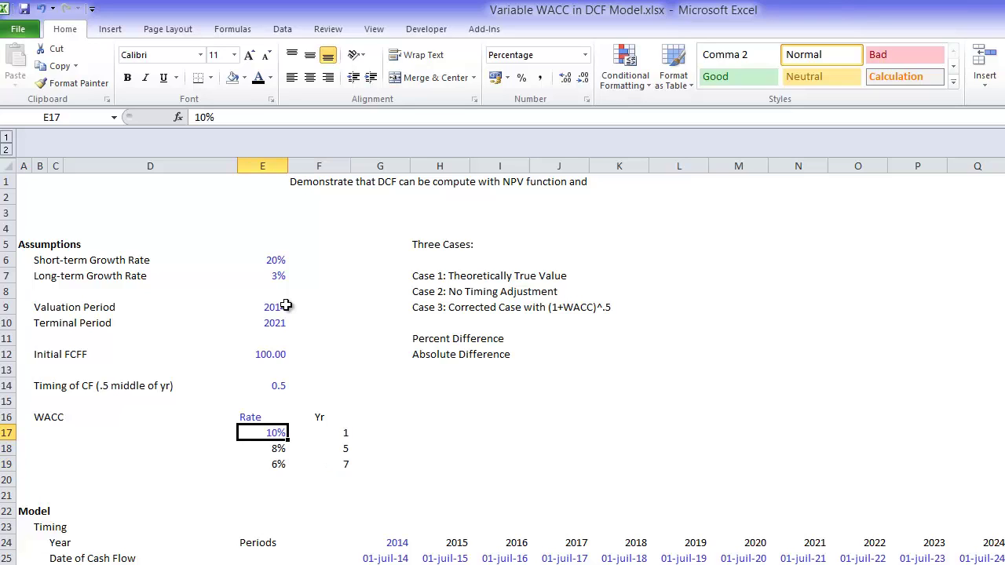
{"action": "key", "text": "Right"}
{"action": "key", "text": "Left"}
Look over the model's timing rows below the WACC table and return to the WACC rates
{"action": "key", "text": "Down"}
{"action": "key", "text": "Down"}
{"action": "key", "text": "Down"}
{"action": "key", "text": "Down"}
{"action": "key", "text": "Down"}
{"action": "key", "text": "Down"}
{"action": "key", "text": "Down"}
{"action": "key", "text": "Down"}
{"action": "key", "text": "Down"}
{"action": "key", "text": "Down"}
{"action": "key", "text": "Down"}
{"action": "key", "text": "Down"}
{"action": "key", "text": "Down"}
{"action": "key", "text": "Down"}
{"action": "key", "text": "Down"}
{"action": "key", "text": "Down"}
{"action": "key", "text": "Down"}
{"action": "key", "text": "Down"}
{"action": "key", "text": "Down"}
{"action": "key", "text": "Down"}
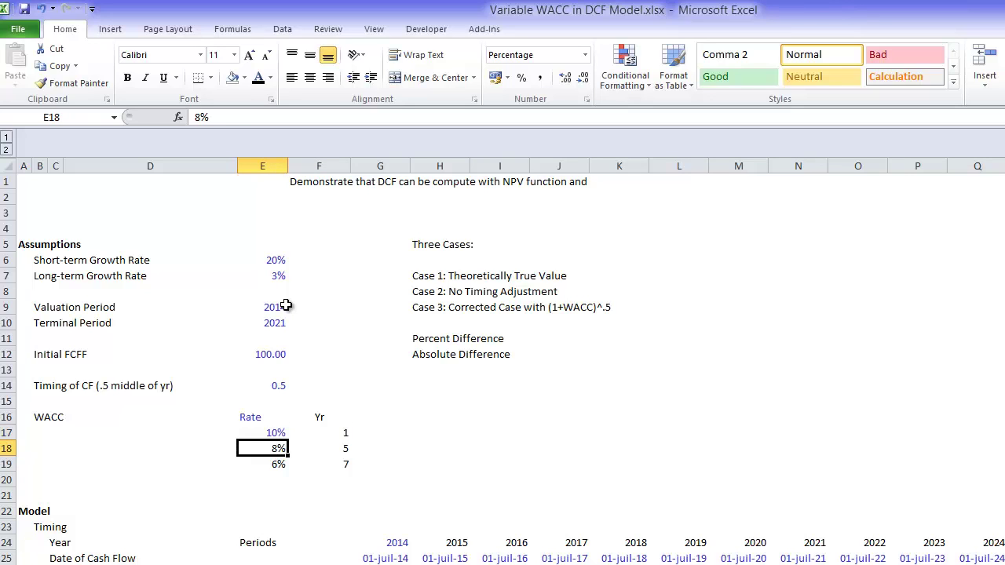
{"action": "key", "text": "Up"}
{"action": "key", "text": "Up"}
{"action": "key", "text": "Up"}
{"action": "key", "text": "Up"}
{"action": "key", "text": "Up"}
{"action": "key", "text": "Up"}
{"action": "key", "text": "Up"}
{"action": "key", "text": "Up"}
{"action": "key", "text": "Up"}
{"action": "key", "text": "Up"}
{"action": "key", "text": "Up"}
{"action": "key", "text": "Up"}
{"action": "key", "text": "Up"}
{"action": "key", "text": "Up"}
{"action": "key", "text": "Up"}
{"action": "key", "text": "Up"}
{"action": "key", "text": "Up"}
{"action": "key", "text": "Up"}
{"action": "key", "text": "Up"}
{"action": "key", "text": "Up"}
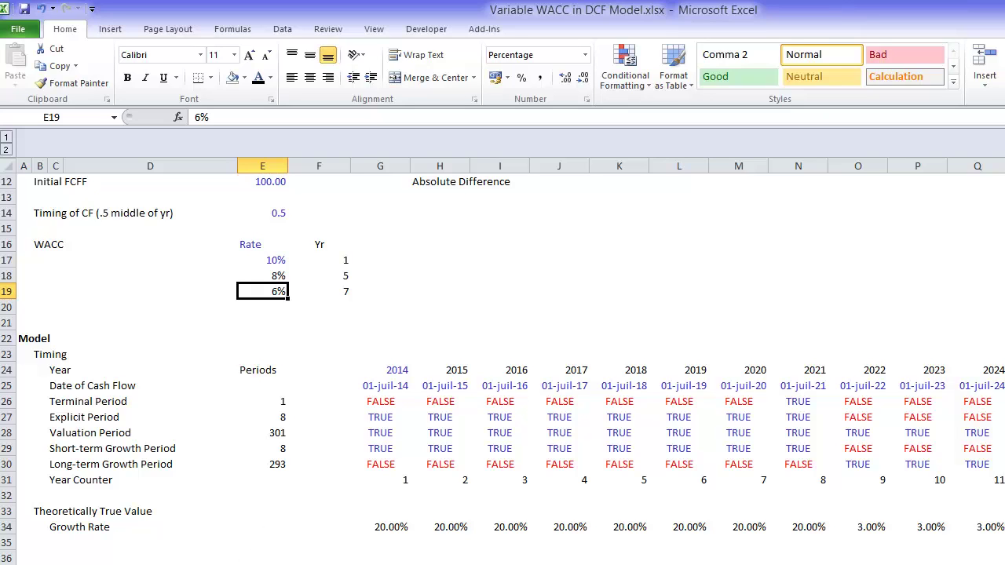
Switch to the edbodmer home page in Internet Explorer and look through its modelling topics down to the DCF proofs
{"action": "left_click", "coordinate": [275, 564]}
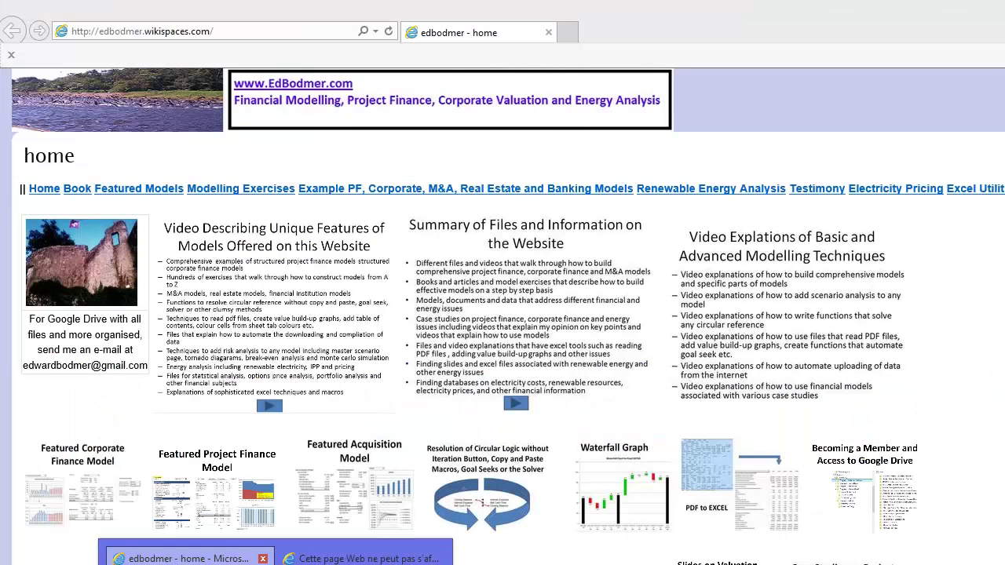
{"action": "left_click", "coordinate": [185, 558]}
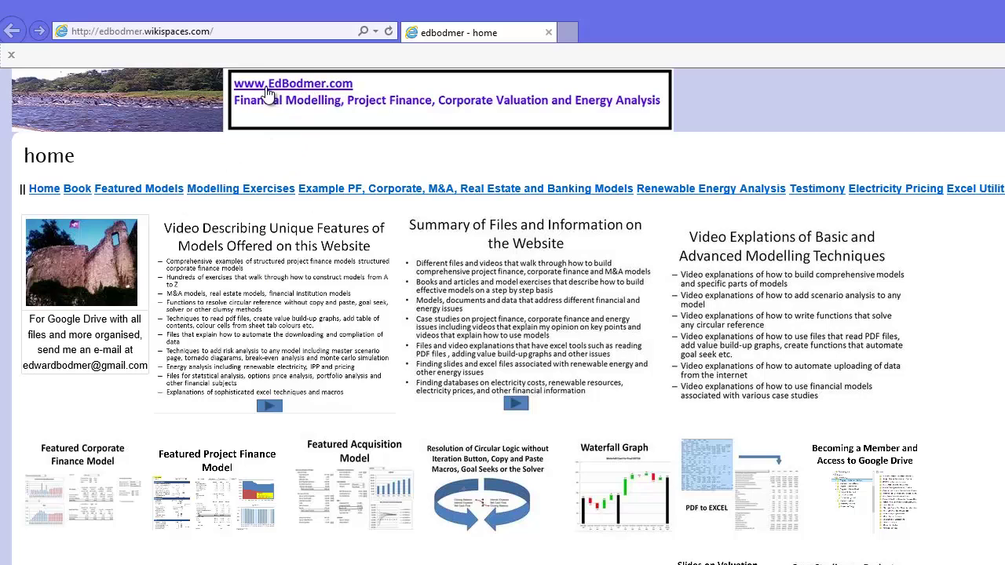
{"action": "scroll", "coordinate": [268, 530], "scroll_direction": "down", "scroll_amount": 1}
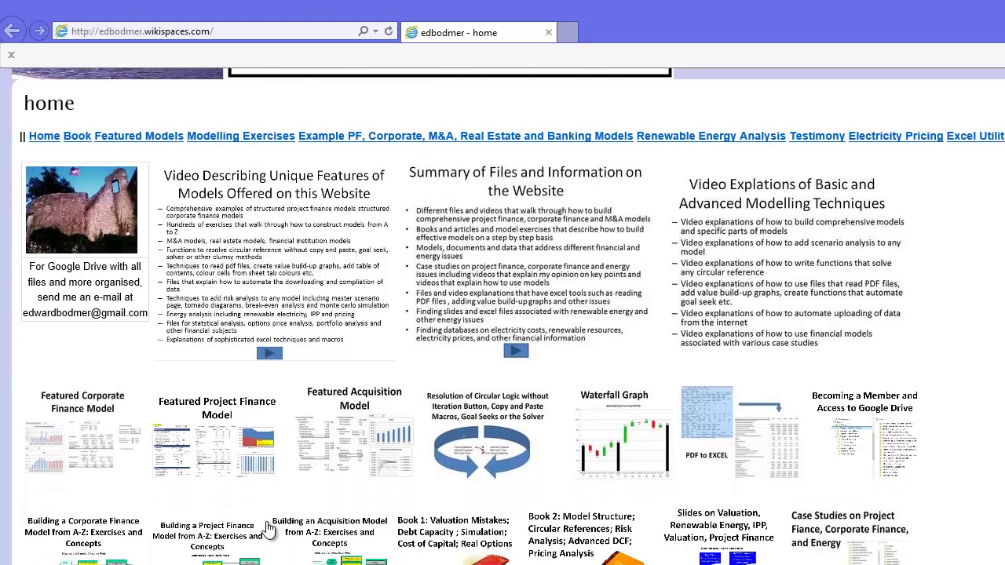
{"action": "scroll", "coordinate": [268, 530], "scroll_direction": "down", "scroll_amount": 5}
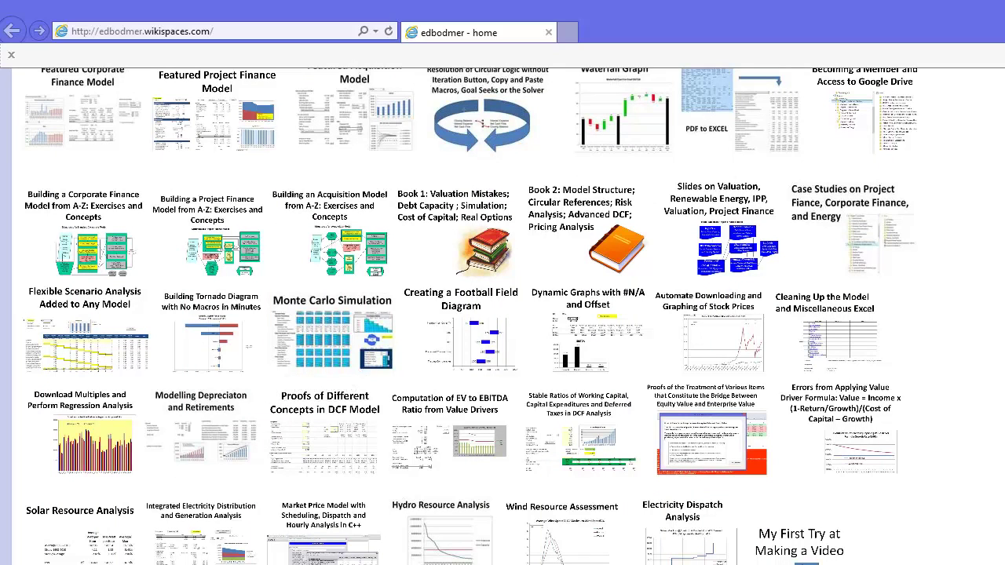
Switch back to the Variable WACC in DCF Model workbook in Excel and review the assumptions around the WACC rates
{"action": "left_click", "coordinate": [322, 563]}
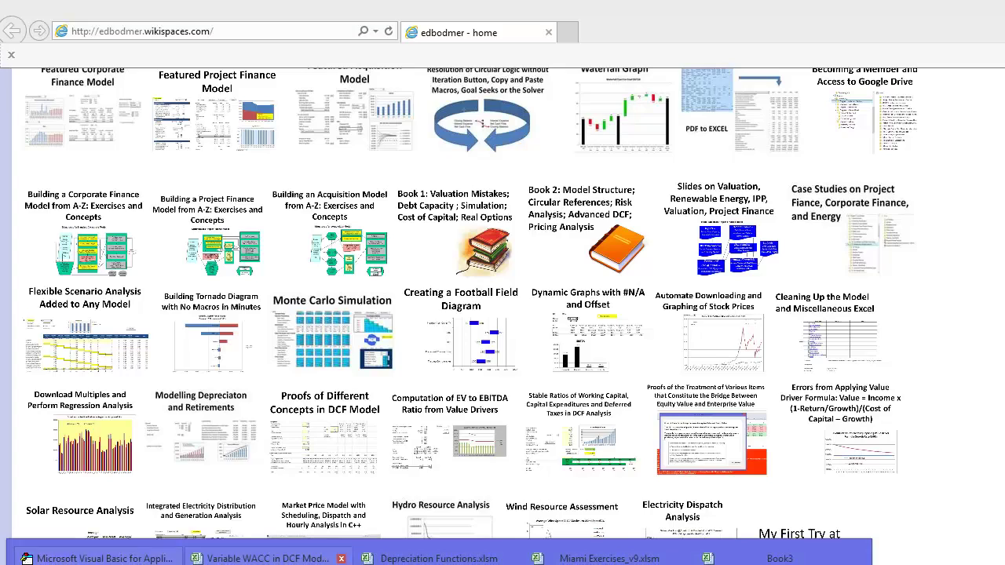
{"action": "left_click", "coordinate": [275, 558]}
{"action": "key", "text": "Up"}
{"action": "key", "text": "Up"}
{"action": "key", "text": "Up"}
{"action": "key", "text": "Up"}
{"action": "key", "text": "Up"}
{"action": "key", "text": "Up"}
{"action": "key", "text": "Up"}
{"action": "key", "text": "Up"}
{"action": "key", "text": "Up"}
{"action": "key", "text": "Up"}
{"action": "key", "text": "Up"}
{"action": "key", "text": "Up"}
{"action": "key", "text": "Up"}
{"action": "key", "text": "Up"}
{"action": "key", "text": "Up"}
{"action": "key", "text": "Up"}
{"action": "key", "text": "Up"}
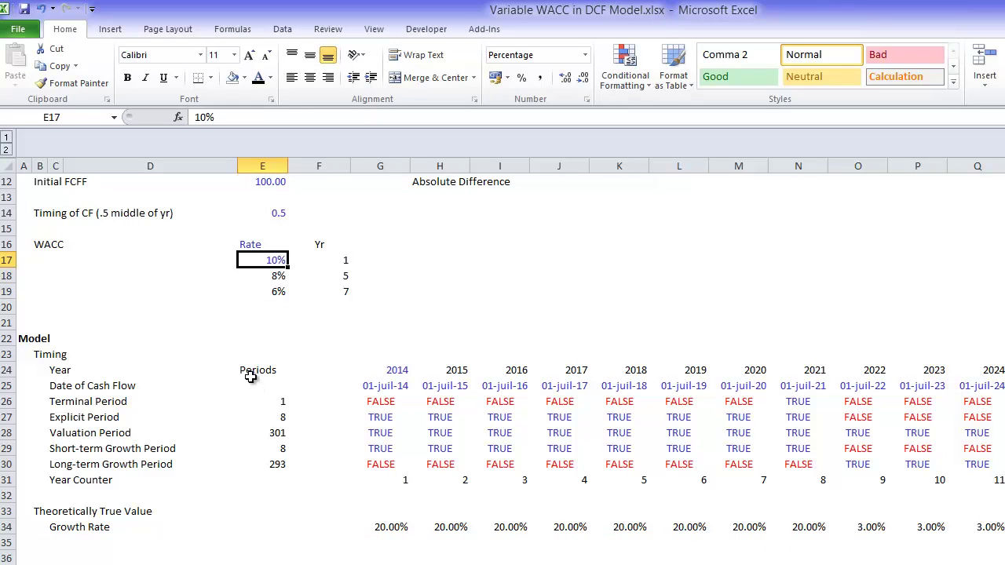
Examine the assumptions in column E together with the period counts and flags in the model's Timing section
{"action": "key", "text": "Down"}
{"action": "key", "text": "Down"}
{"action": "key", "text": "Down"}
{"action": "key", "text": "Down"}
{"action": "key", "text": "Down"}
{"action": "key", "text": "Down"}
{"action": "key", "text": "Down"}
{"action": "key", "text": "Down"}
{"action": "key", "text": "Down"}
{"action": "key", "text": "Down"}
{"action": "key", "text": "Down"}
{"action": "key", "text": "Down"}
{"action": "key", "text": "Down"}
{"action": "key", "text": "Down"}
{"action": "key", "text": "Down"}
{"action": "key", "text": "Down"}
{"action": "key", "text": "Down"}
{"action": "key", "text": "Down"}
{"action": "key", "text": "Down"}
{"action": "key", "text": "Down"}
{"action": "key", "text": "Down"}
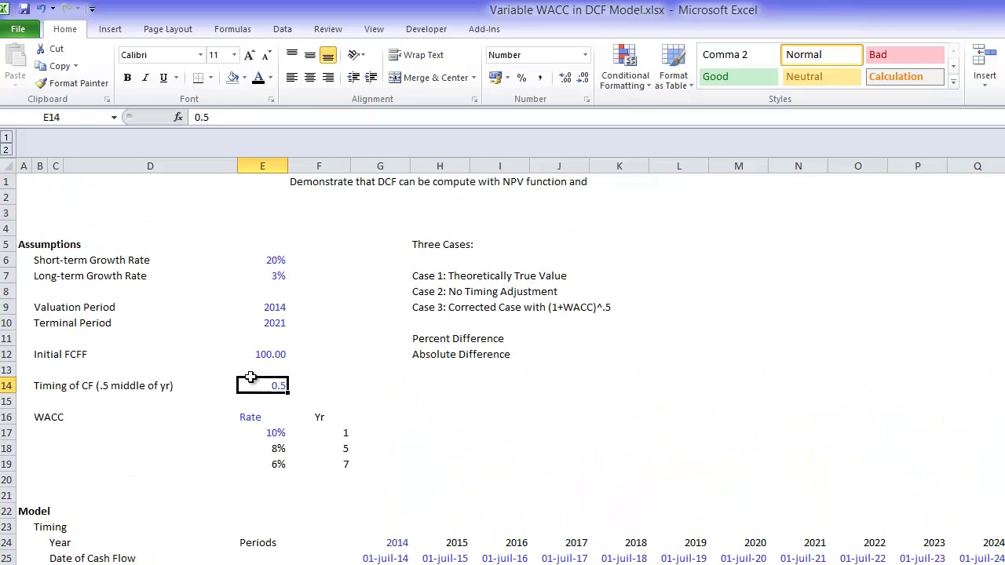
{"action": "key", "text": "Up"}
{"action": "key", "text": "Up"}
{"action": "key", "text": "Up"}
{"action": "key", "text": "Up"}
{"action": "key", "text": "Up"}
{"action": "key", "text": "Up"}
{"action": "key", "text": "Up"}
{"action": "key", "text": "Up"}
{"action": "key", "text": "Up"}
{"action": "key", "text": "Up"}
{"action": "key", "text": "Up"}
{"action": "key", "text": "Up"}
{"action": "key", "text": "Up"}
{"action": "key", "text": "Up"}
{"action": "key", "text": "Up"}
{"action": "key", "text": "Up"}
{"action": "key", "text": "Up"}
{"action": "key", "text": "Up"}
{"action": "key", "text": "Up"}
{"action": "key", "text": "Up"}
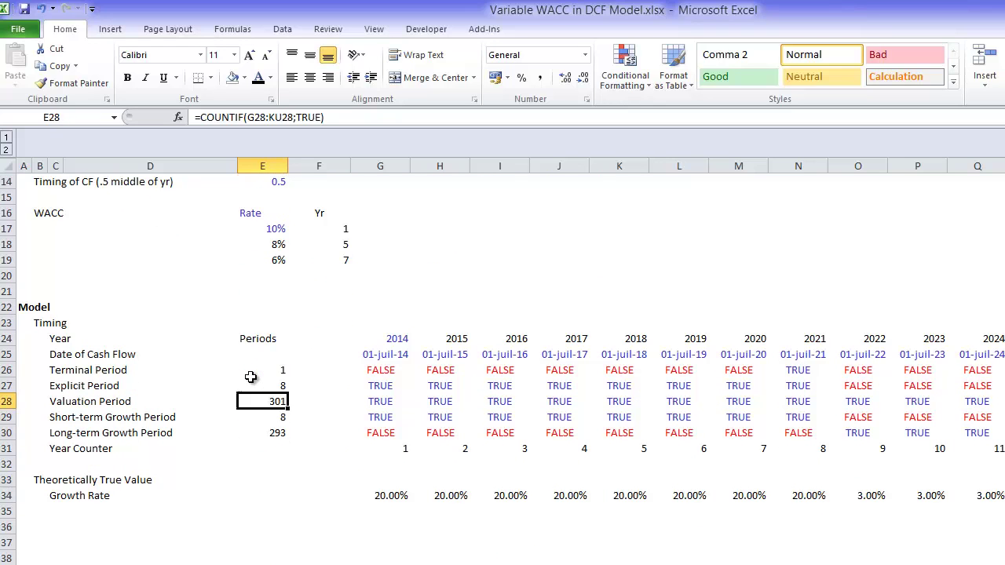
{"action": "key", "text": "Down"}
{"action": "key", "text": "Down"}
{"action": "key", "text": "Down"}
{"action": "key", "text": "Down"}
{"action": "key", "text": "Down"}
{"action": "key", "text": "Down"}
{"action": "key", "text": "Down"}
{"action": "key", "text": "Down"}
{"action": "key", "text": "Down"}
{"action": "key", "text": "Down"}
{"action": "key", "text": "Down"}
{"action": "key", "text": "Down"}
{"action": "key", "text": "Down"}
{"action": "key", "text": "Down"}
{"action": "key", "text": "Down"}
{"action": "key", "text": "Down"}
{"action": "key", "text": "Down"}
{"action": "key", "text": "Down"}
{"action": "key", "text": "Down"}
{"action": "key", "text": "Down"}
{"action": "key", "text": "Down"}
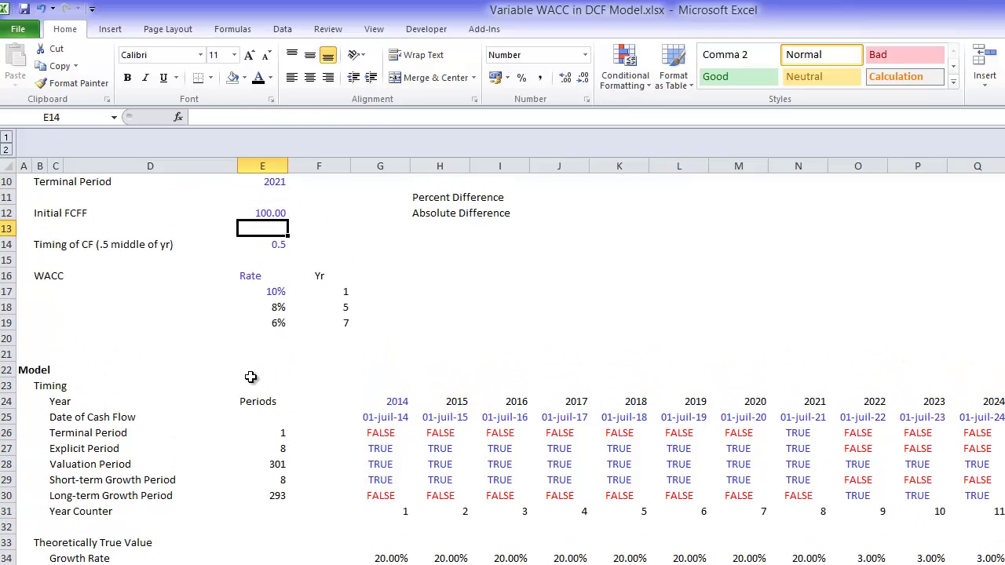
Go to the Theoretically True Value heading in cell B33 of the Model section
{"action": "key", "text": "Up"}
{"action": "key", "text": "Up"}
{"action": "key", "text": "Up"}
{"action": "key", "text": "Up"}
{"action": "key", "text": "Up"}
{"action": "key", "text": "Up"}
{"action": "key", "text": "Up"}
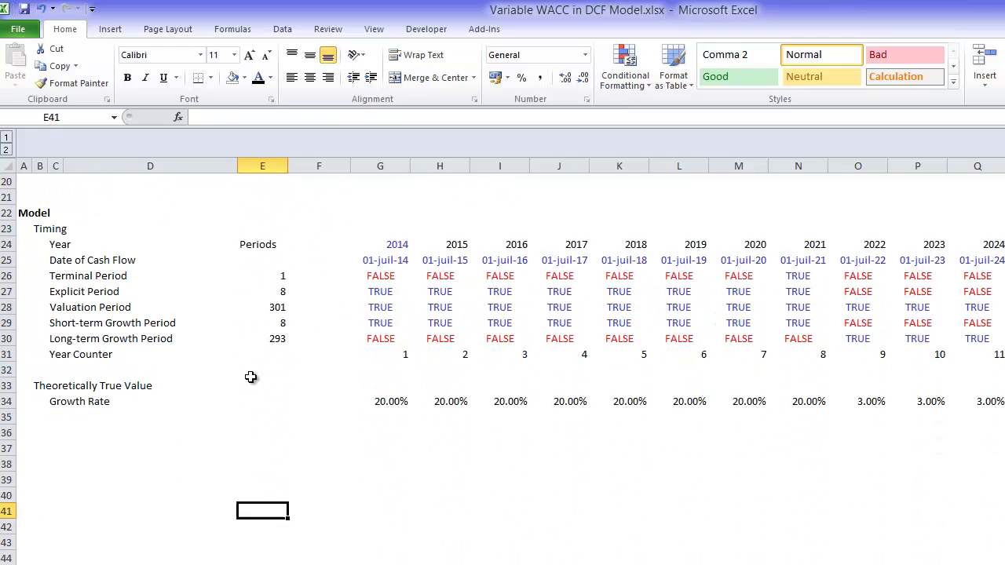
{"action": "key", "text": "Up"}
{"action": "key", "text": "Up"}
{"action": "key", "text": "Up"}
{"action": "key", "text": "Up"}
{"action": "key", "text": "Up"}
{"action": "key", "text": "Up"}
{"action": "key", "text": "Left"}
{"action": "key", "text": "Left"}
{"action": "key", "text": "Up"}
{"action": "key", "text": "Up"}
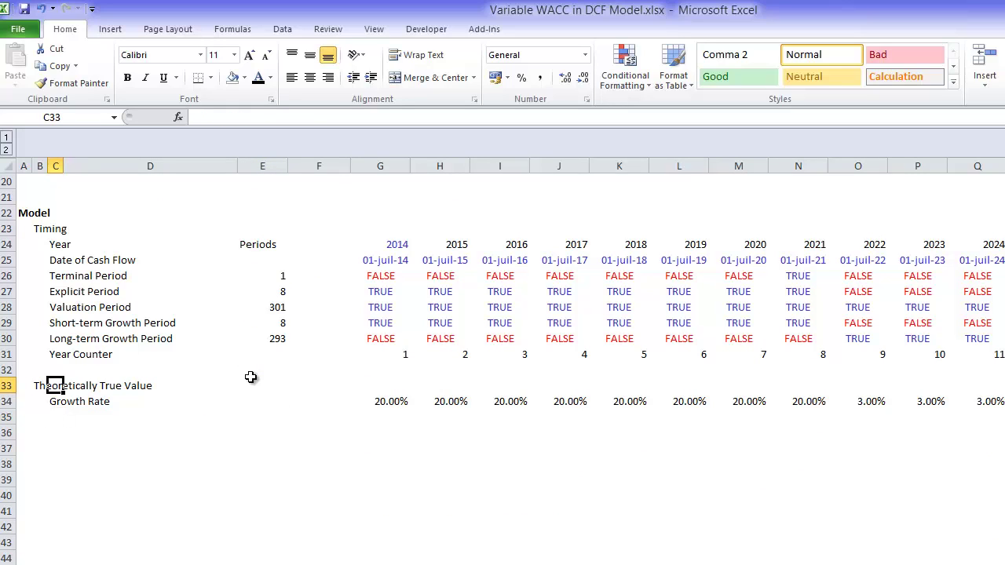
{"action": "key", "text": "Left"}
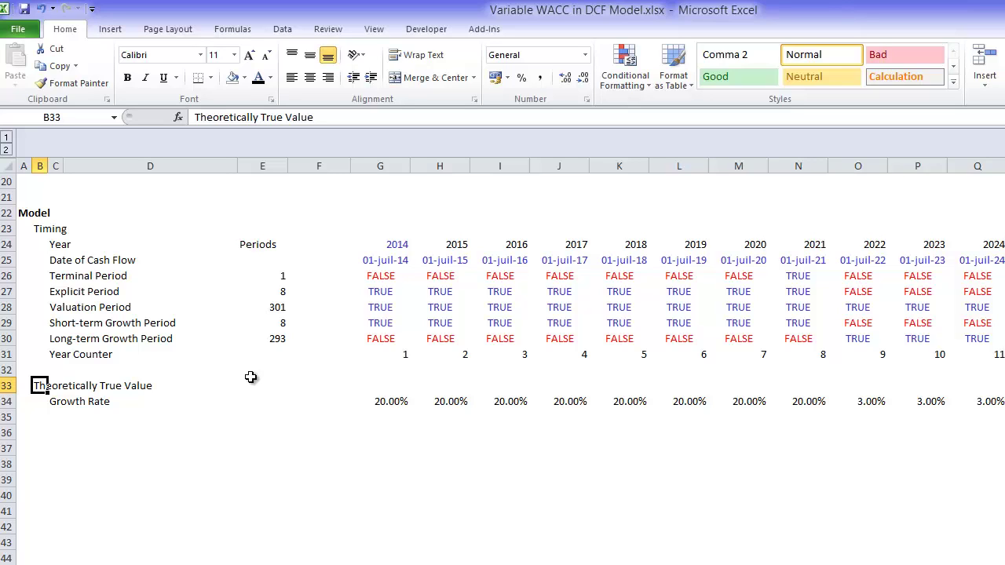
Review the variable WACC table of rates and starting years in E17:F19 of the assumptions
{"action": "key", "text": "Down"}
{"action": "key", "text": "Down"}
{"action": "key", "text": "Right"}
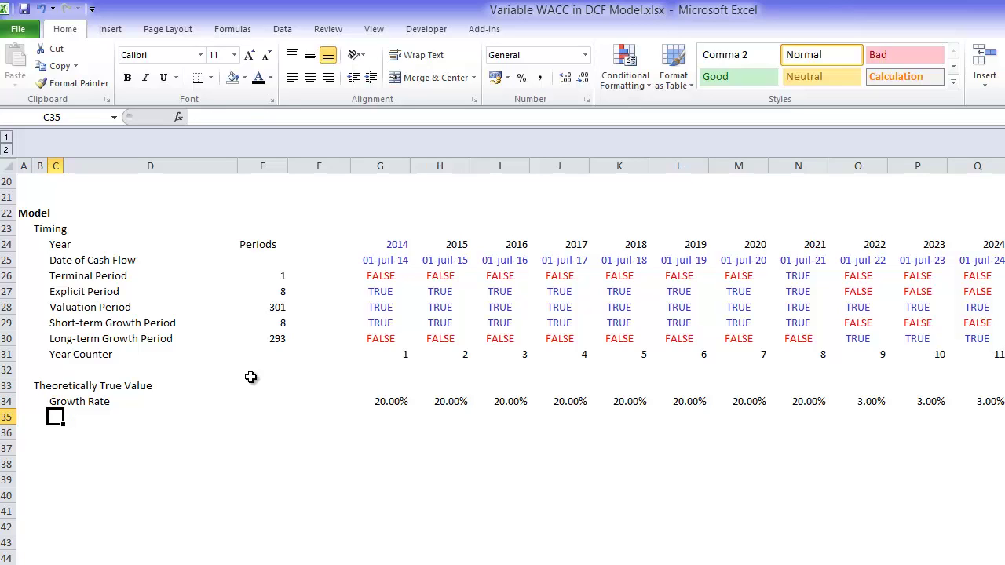
{"action": "key", "text": "Up"}
{"action": "key", "text": "Up"}
{"action": "key", "text": "Up"}
{"action": "key", "text": "Up"}
{"action": "key", "text": "Up"}
{"action": "key", "text": "Up"}
{"action": "key", "text": "Up"}
{"action": "key", "text": "Up"}
{"action": "key", "text": "Up"}
{"action": "key", "text": "Up"}
{"action": "key", "text": "Up"}
{"action": "key", "text": "Up"}
{"action": "key", "text": "Up"}
{"action": "key", "text": "Up"}
{"action": "key", "text": "Up"}
{"action": "key", "text": "Up"}
{"action": "key", "text": "Up"}
{"action": "key", "text": "Up"}
{"action": "key", "text": "Up"}
{"action": "key", "text": "Up"}
{"action": "key", "text": "Up"}
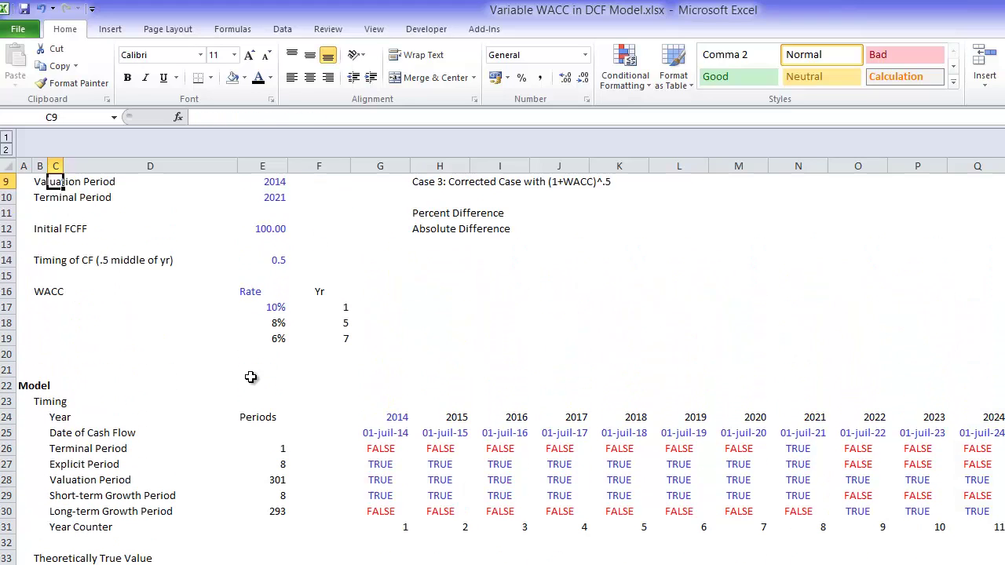
{"action": "key", "text": "Down"}
{"action": "key", "text": "Down"}
{"action": "key", "text": "Down"}
{"action": "key", "text": "Down"}
{"action": "key", "text": "Down"}
{"action": "key", "text": "Down"}
{"action": "key", "text": "Down"}
{"action": "key", "text": "Down"}
{"action": "key", "text": "Down"}
{"action": "key", "text": "Down"}
{"action": "key", "text": "Right"}
{"action": "key", "text": "Right"}
{"action": "key", "text": "Right"}
{"action": "key", "text": "Up"}
{"action": "key", "text": "Up"}
{"action": "key", "text": "Left"}
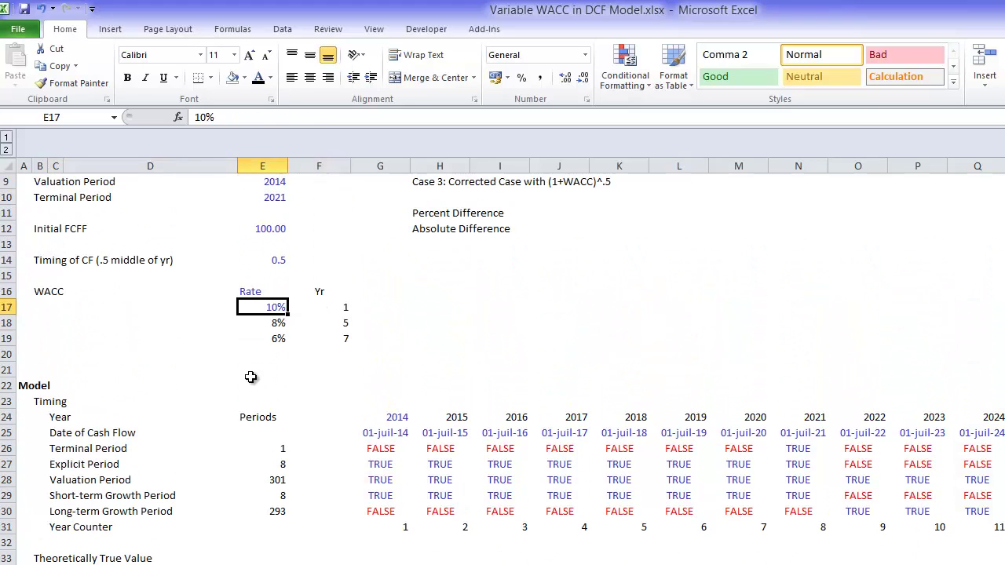
{"action": "key", "text": "shift+Right"}
{"action": "key", "text": "shift+Down"}
{"action": "key", "text": "shift+Down"}
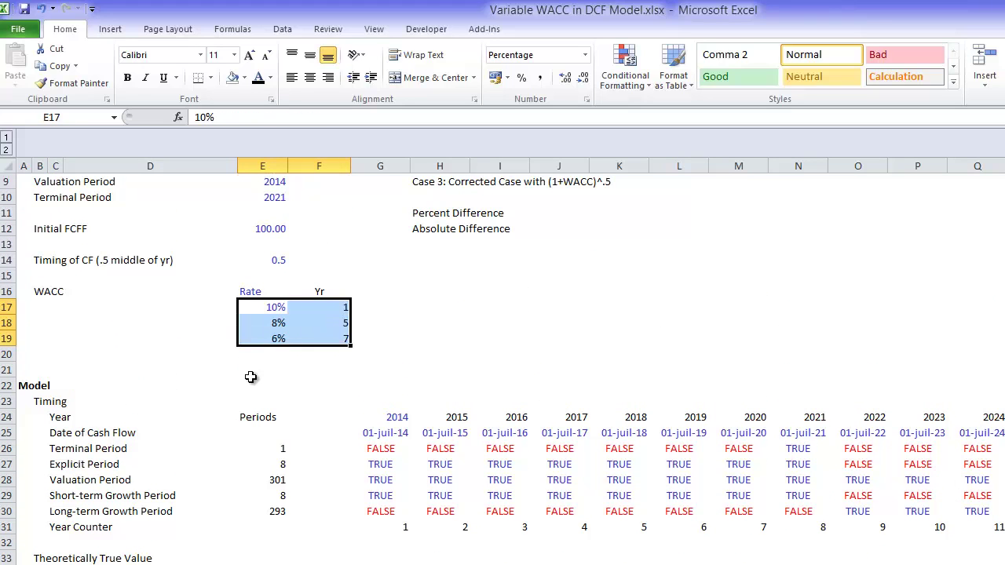
{"action": "key", "text": "Up"}
{"action": "key", "text": "Up"}
{"action": "key", "text": "Up"}
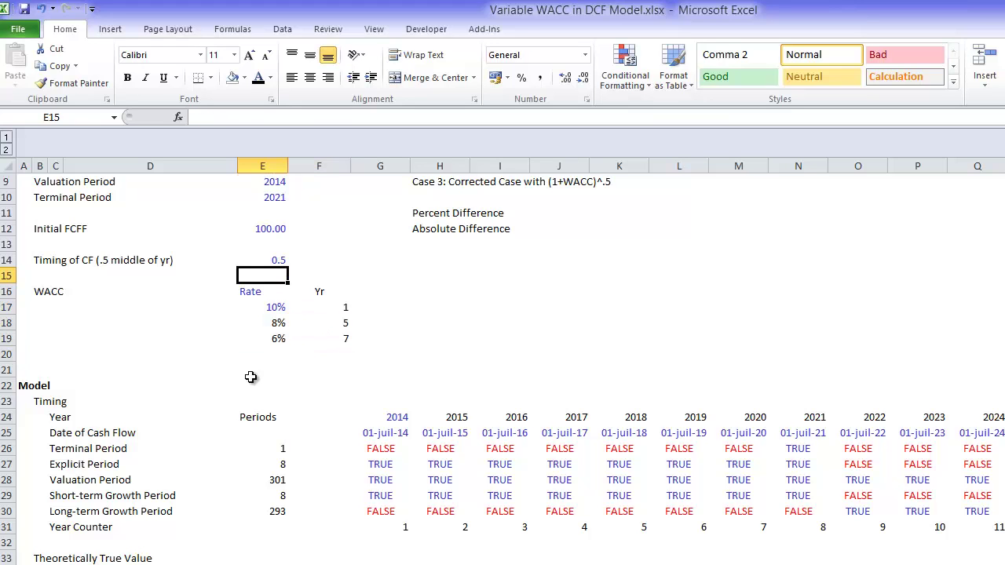
Label the row below Growth Rate "WACC" in C35 and go to its first year cell, G35
{"action": "key", "text": "Left"}
{"action": "key", "text": "Left"}
{"action": "key", "text": "Down"}
{"action": "key", "text": "Down"}
{"action": "key", "text": "Down"}
{"action": "key", "text": "Down"}
{"action": "key", "text": "Down"}
{"action": "key", "text": "Down"}
{"action": "key", "text": "Down"}
{"action": "key", "text": "Down"}
{"action": "key", "text": "Down"}
{"action": "key", "text": "Down"}
{"action": "key", "text": "Down"}
{"action": "key", "text": "Down"}
{"action": "key", "text": "Down"}
{"action": "key", "text": "Down"}
{"action": "key", "text": "Down"}
{"action": "key", "text": "Down"}
{"action": "key", "text": "Down"}
{"action": "key", "text": "Down"}
{"action": "key", "text": "Down"}
{"action": "key", "text": "Down"}
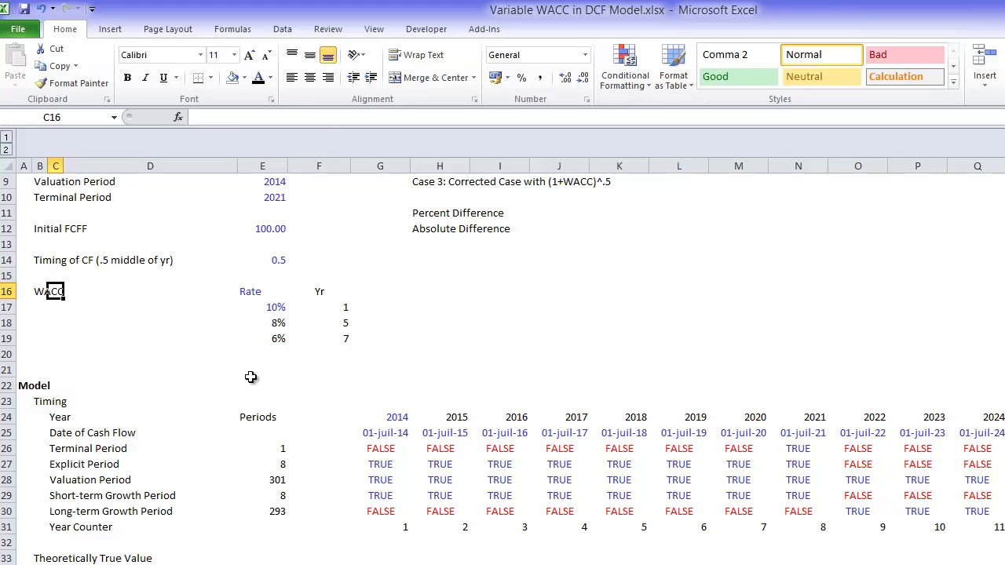
{"action": "key", "text": "Up"}
{"action": "key", "text": "Up"}
{"action": "key", "text": "Up"}
{"action": "key", "text": "Up"}
{"action": "key", "text": "Up"}
{"action": "key", "text": "Up"}
{"action": "key", "text": "Up"}
{"action": "key", "text": "Up"}
{"action": "key", "text": "Up"}
{"action": "key", "text": "Up"}
{"action": "key", "text": "Up"}
{"action": "key", "text": "Up"}
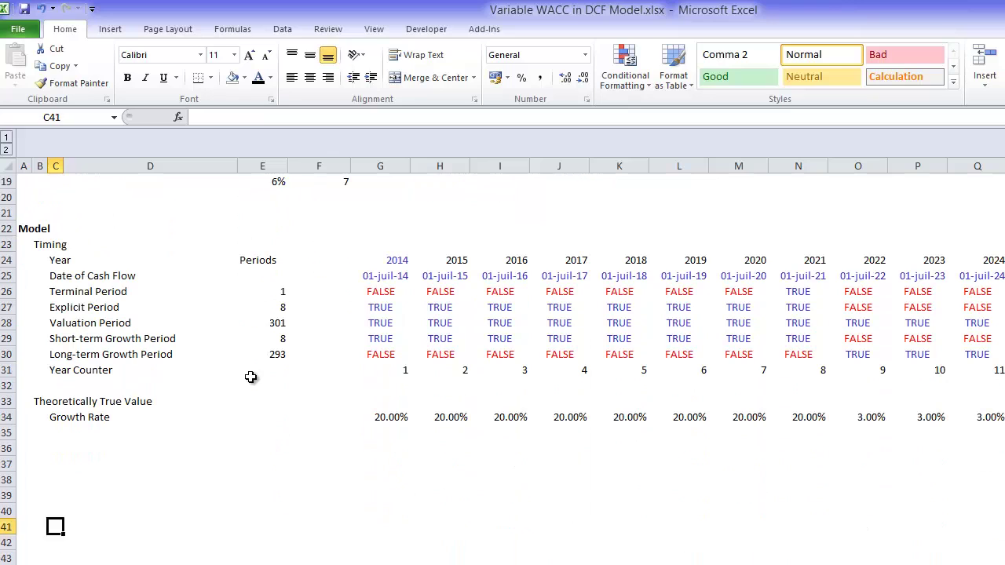
{"action": "type", "text": "wacc"}
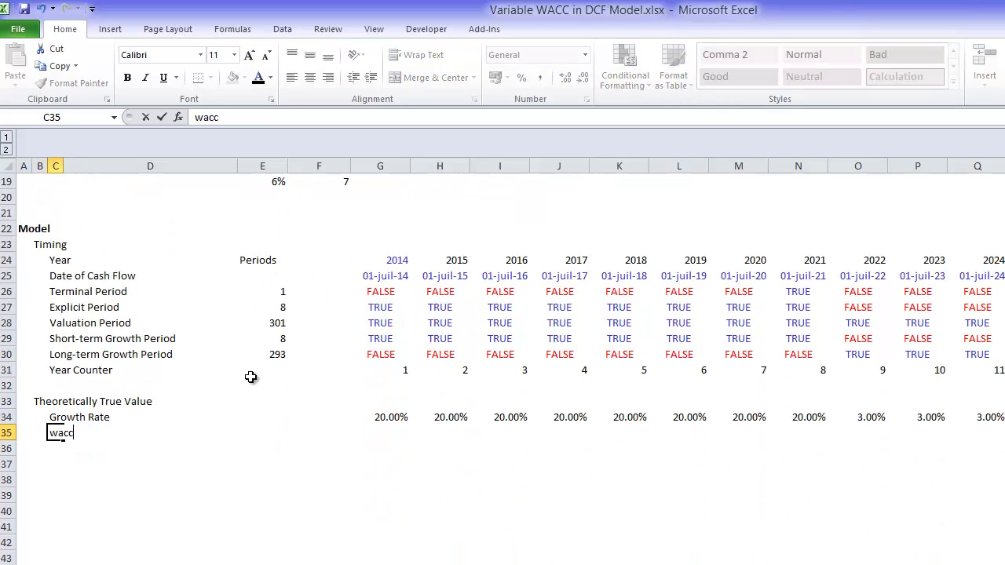
{"action": "key", "text": "Return"}
{"action": "key", "text": "Up"}
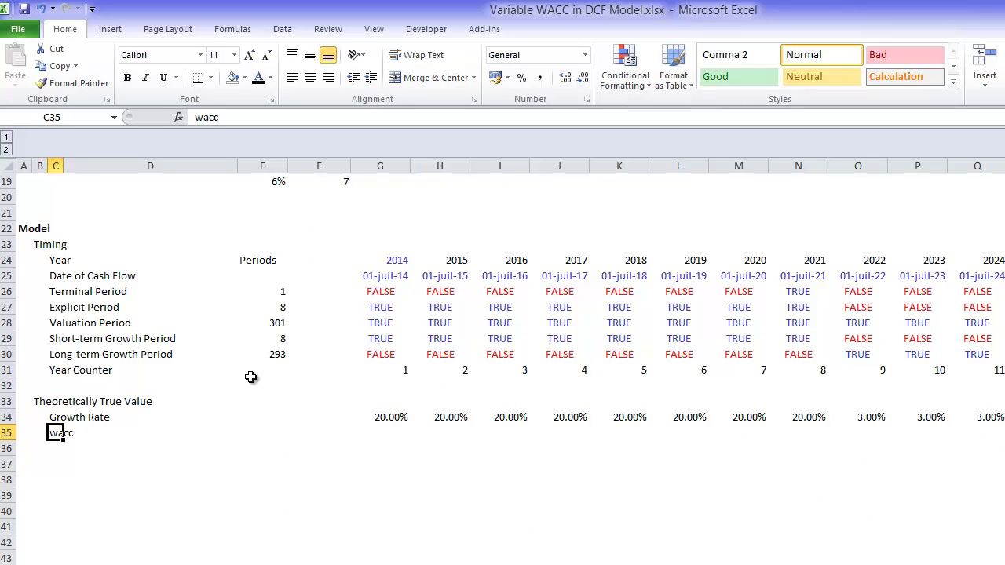
{"action": "type", "text": "WACC"}
{"action": "key", "text": "Return"}
{"action": "key", "text": "Up"}
{"action": "key", "text": "Right"}
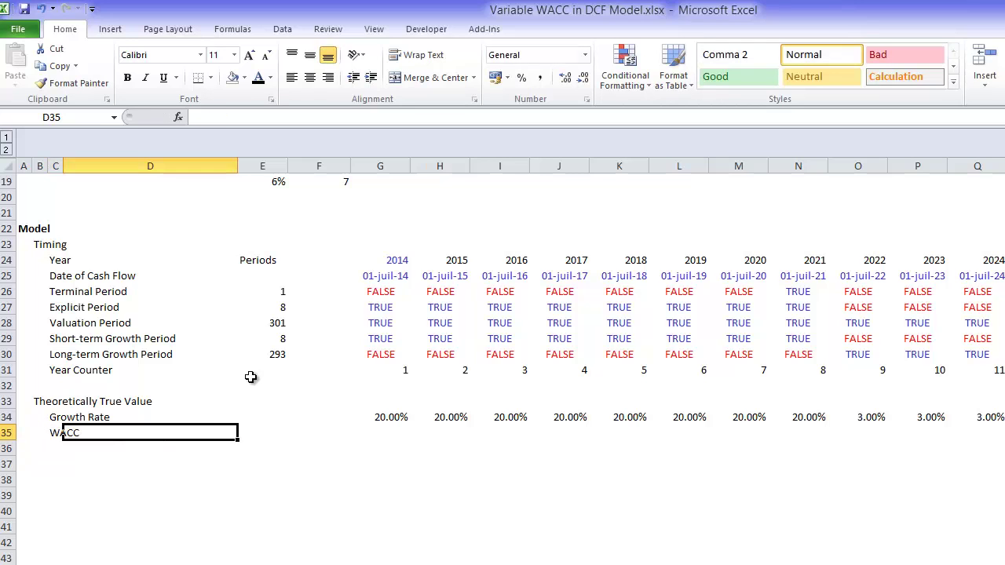
{"action": "key", "text": "Right"}
{"action": "key", "text": "Right"}
{"action": "key", "text": "Right"}
{"action": "type", "text": "-loo"}
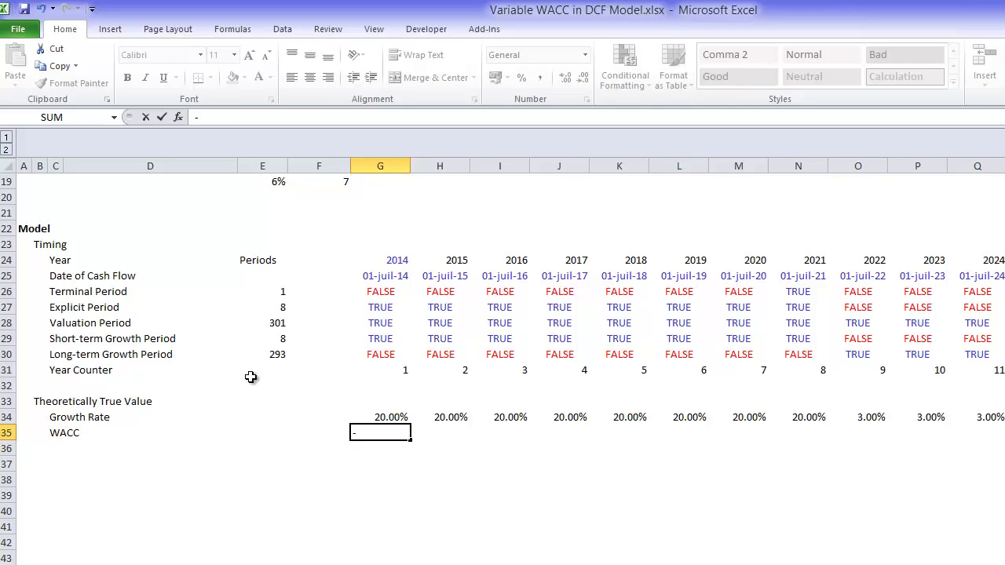
{"action": "key", "text": "BackSpace"}
{"action": "key", "text": "BackSpace"}
{"action": "key", "text": "BackSpace"}
{"action": "key", "text": "BackSpace"}
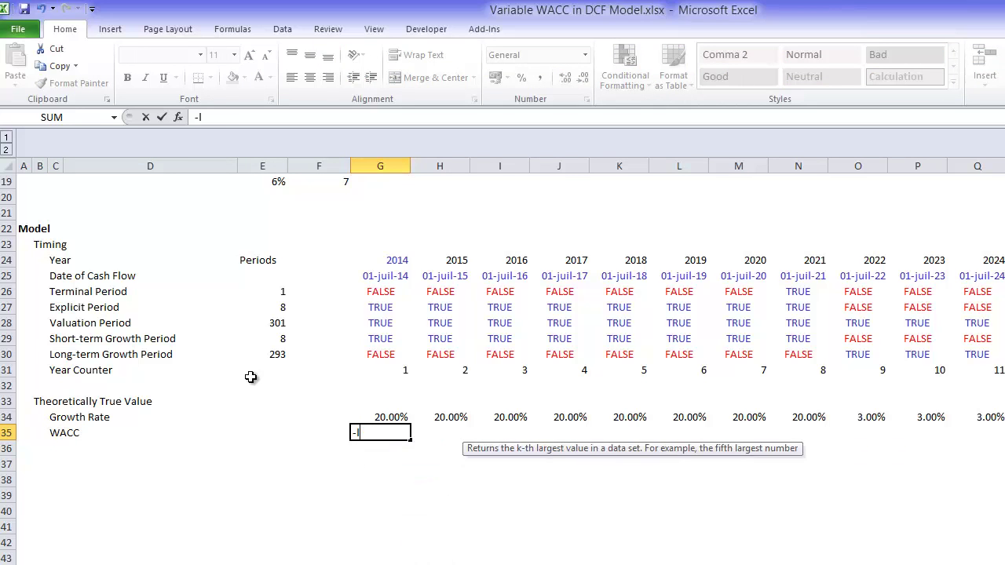
Begin a LOOKUP formula in G35 with the year counter G31 as the lookup value
{"action": "type", "text": "=l"}
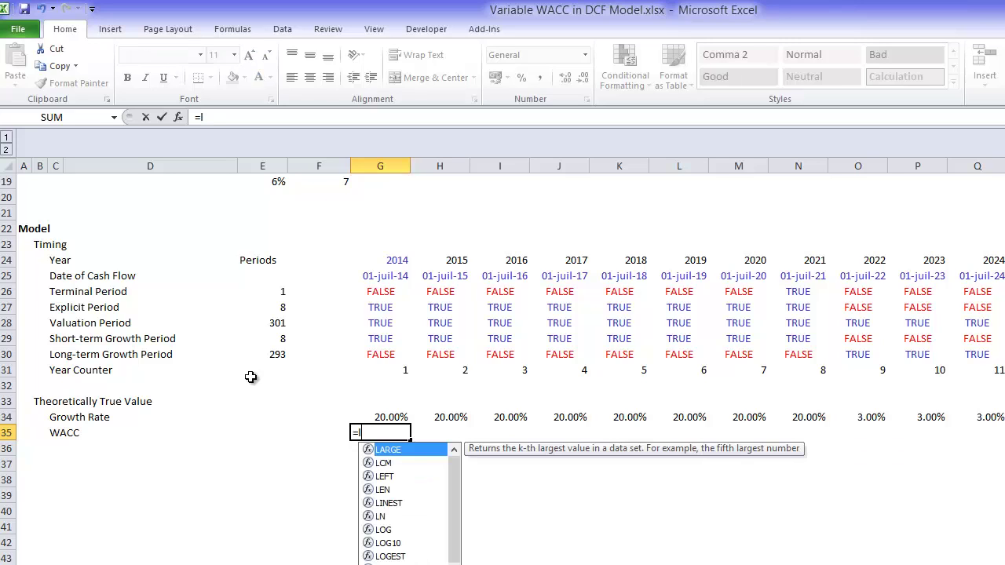
{"action": "type", "text": "ook"}
{"action": "key", "text": "Tab"}
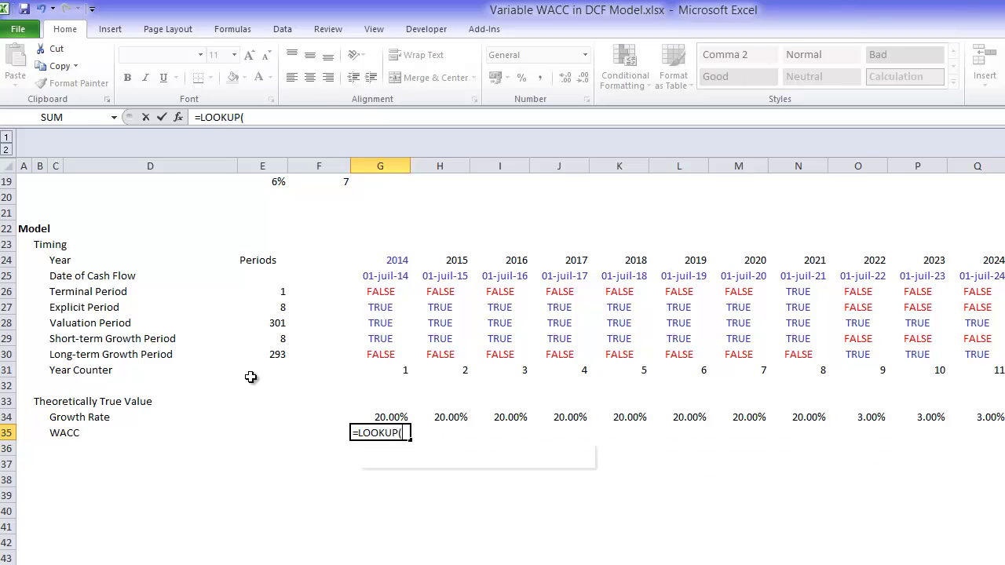
{"action": "key", "text": "Up"}
{"action": "key", "text": "Up"}
{"action": "key", "text": "Up"}
{"action": "key", "text": "Up"}
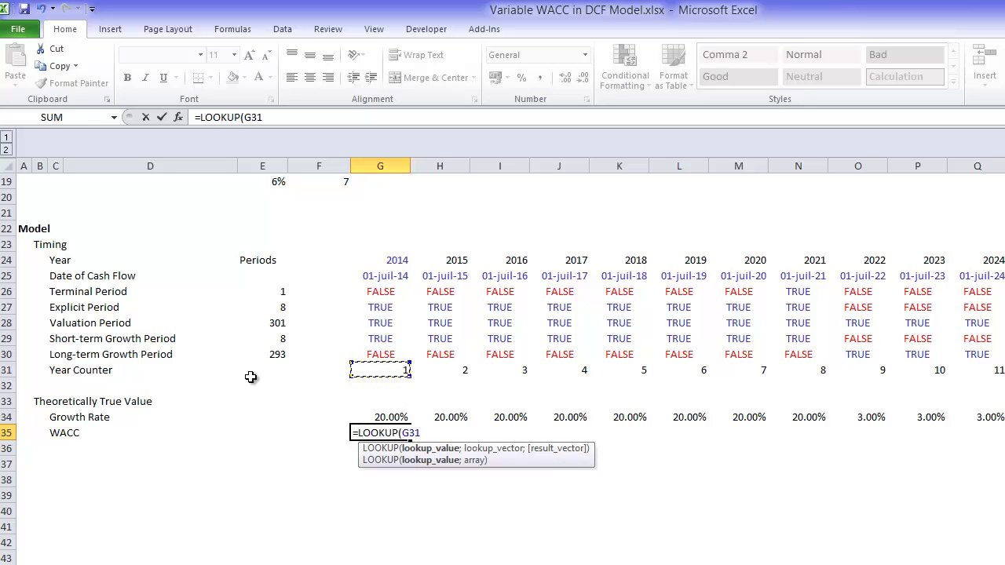
Add the WACC table's year column to the LOOKUP as the absolute lookup vector $F$17:$F$19
{"action": "type", "text": ";"}
{"action": "key", "text": "Up"}
{"action": "key", "text": "Up"}
{"action": "key", "text": "Up"}
{"action": "key", "text": "Up"}
{"action": "key", "text": "Up"}
{"action": "key", "text": "Up"}
{"action": "key", "text": "Up"}
{"action": "key", "text": "Up"}
{"action": "key", "text": "Up"}
{"action": "key", "text": "Up"}
{"action": "key", "text": "Up"}
{"action": "key", "text": "Up"}
{"action": "key", "text": "Up"}
{"action": "key", "text": "Up"}
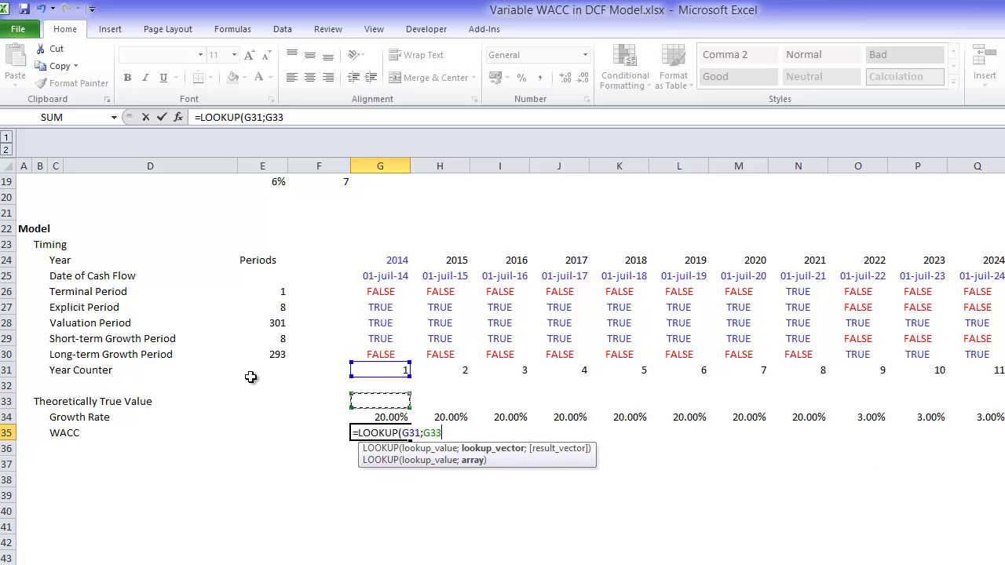
{"action": "key", "text": "Up"}
{"action": "key", "text": "Up"}
{"action": "key", "text": "Up"}
{"action": "key", "text": "Up"}
{"action": "key", "text": "Up"}
{"action": "key", "text": "Up"}
{"action": "key", "text": "Up"}
{"action": "key", "text": "Up"}
{"action": "key", "text": "Up"}
{"action": "key", "text": "Down"}
{"action": "key", "text": "Down"}
{"action": "key", "text": "Down"}
{"action": "key", "text": "Down"}
{"action": "key", "text": "Left"}
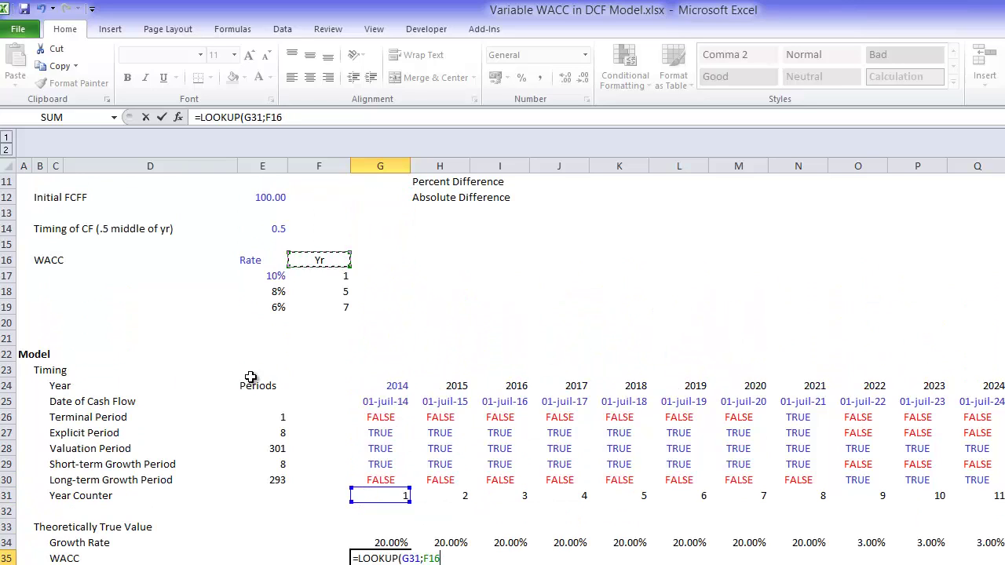
{"action": "key", "text": "Down"}
{"action": "key", "text": "shift+Down"}
{"action": "key", "text": "shift+Down"}
{"action": "key", "text": "F4"}
{"action": "type", "text": ";"}
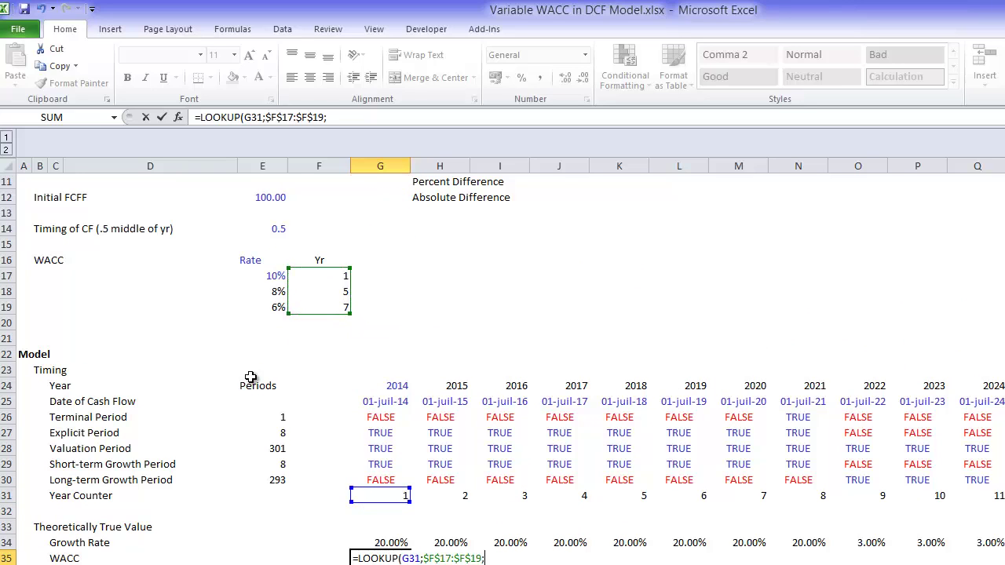
Complete the G35 LOOKUP with the WACC rates $E$17:$E$19 as the absolute result vector
{"action": "left_click", "coordinate": [276, 274]}
{"action": "key", "text": "shift+Down"}
{"action": "key", "text": "shift+Down"}
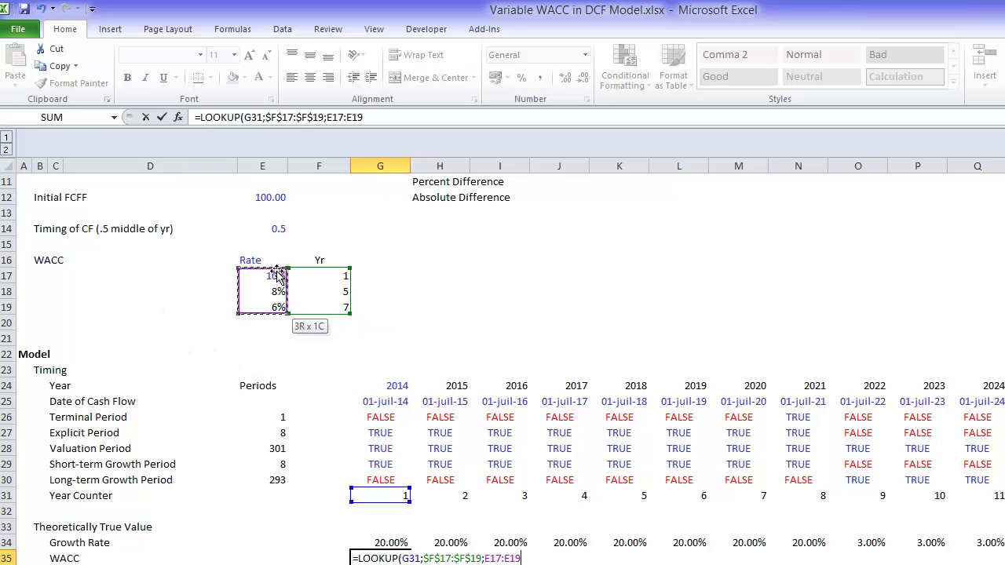
{"action": "key", "text": "F4"}
{"action": "key", "text": "ctrl+Return"}
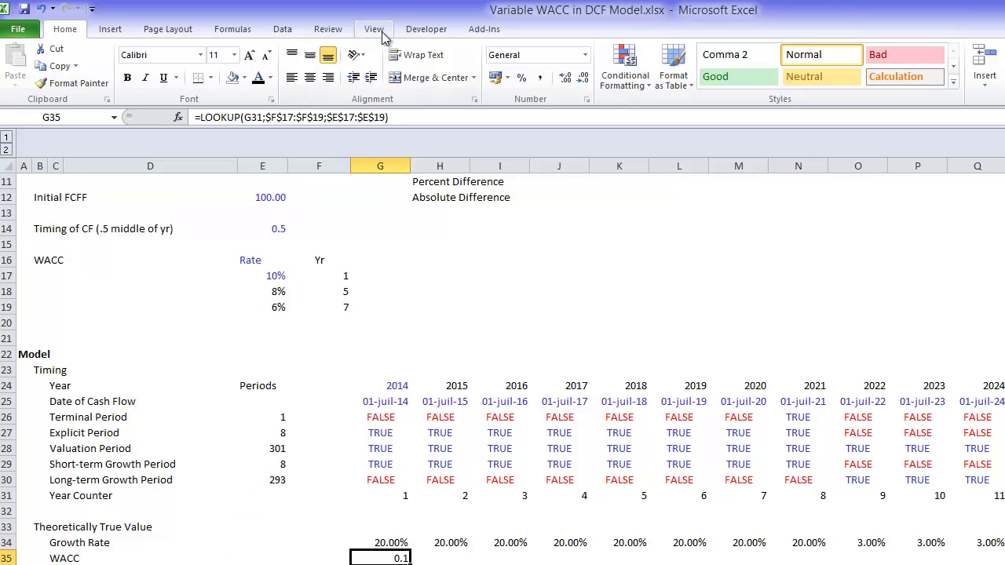
Try to format G35 with the Percent with Decimals add-in macro and end the interrupted code
{"action": "left_click", "coordinate": [484, 29]}
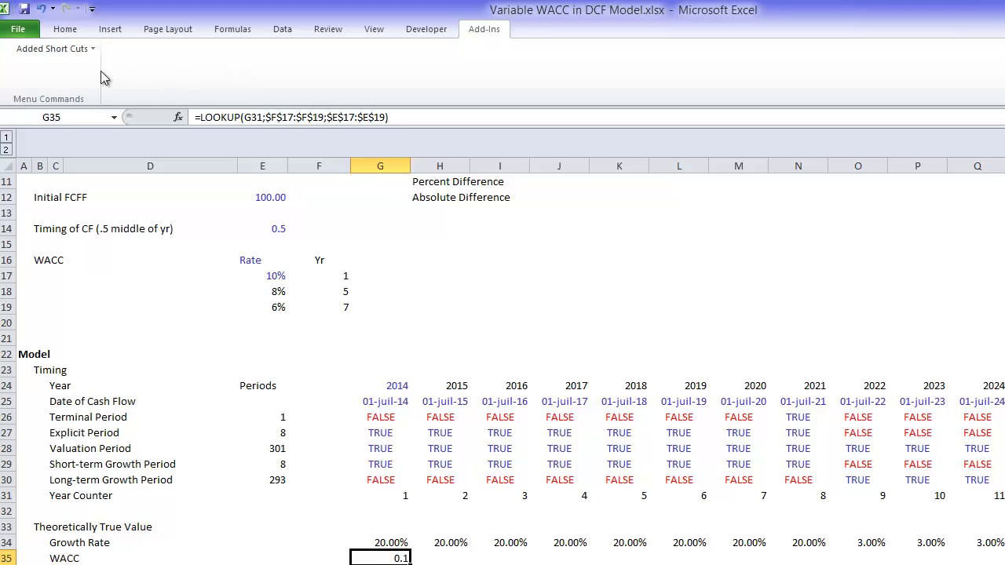
{"action": "left_click", "coordinate": [81, 50]}
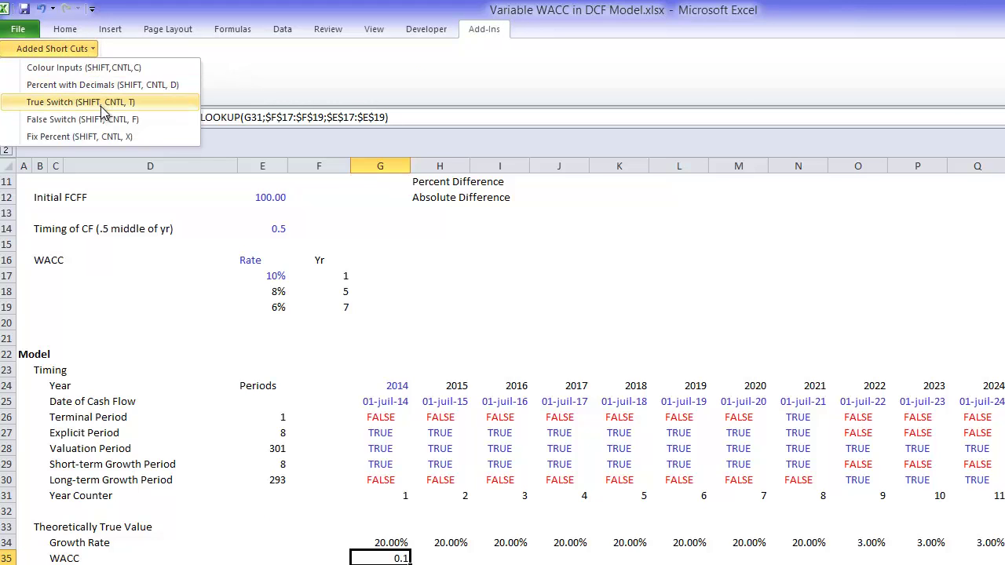
{"action": "left_click", "coordinate": [94, 86]}
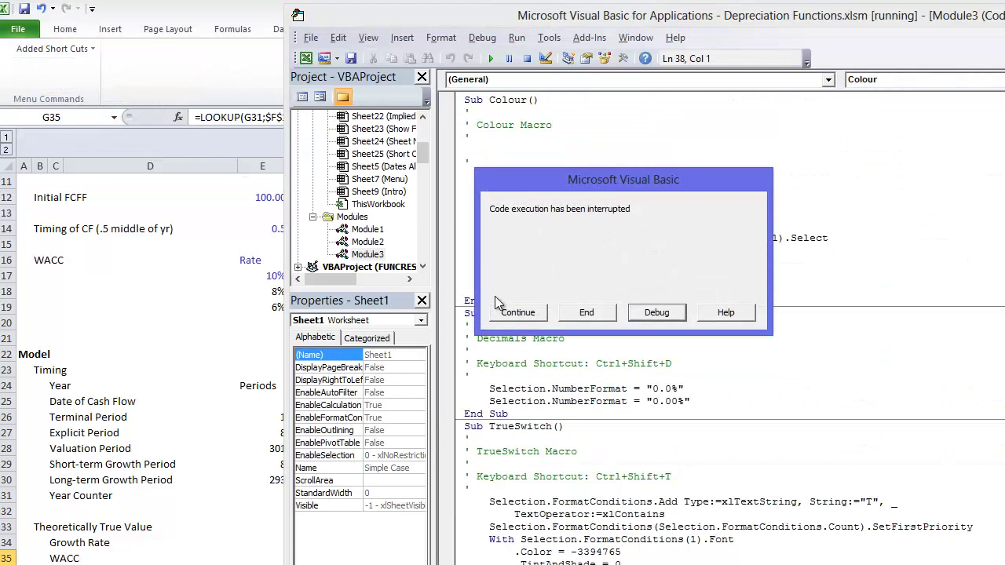
{"action": "left_click", "coordinate": [588, 314]}
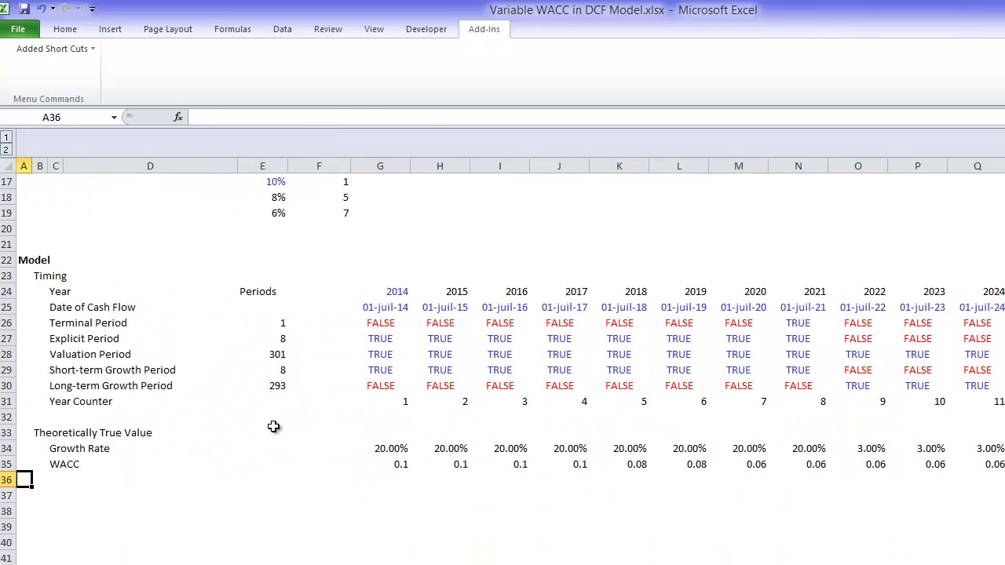
{"action": "key", "text": "Left"}
{"action": "key", "text": "Left"}
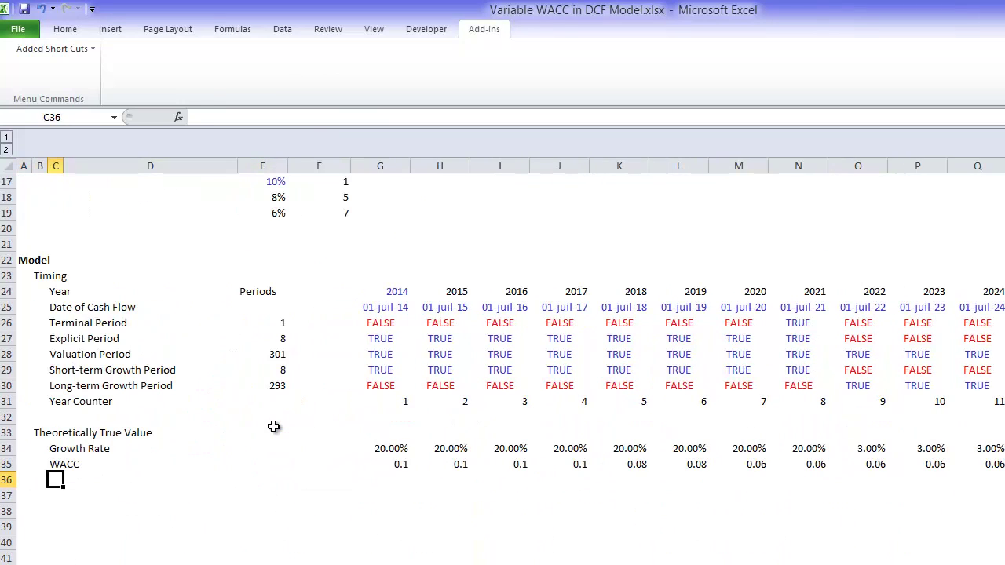
{"action": "key", "text": "Down"}
{"action": "key", "text": "Down"}
{"action": "key", "text": "Down"}
{"action": "key", "text": "Down"}
{"action": "key", "text": "Down"}
{"action": "key", "text": "Down"}
{"action": "key", "text": "Down"}
{"action": "key", "text": "Down"}
{"action": "key", "text": "Down"}
{"action": "key", "text": "Down"}
{"action": "key", "text": "Down"}
{"action": "key", "text": "Down"}
{"action": "key", "text": "Down"}
{"action": "key", "text": "Down"}
{"action": "key", "text": "Down"}
{"action": "key", "text": "Down"}
{"action": "key", "text": "Down"}
{"action": "key", "text": "Down"}
{"action": "key", "text": "Down"}
{"action": "key", "text": "Down"}
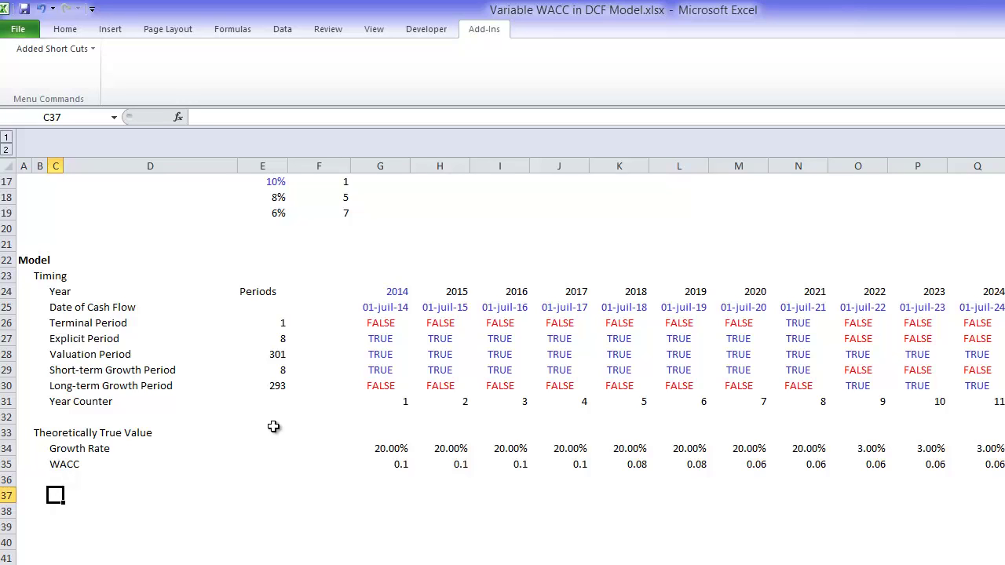
{"action": "key", "text": "Up"}
{"action": "key", "text": "Up"}
{"action": "key", "text": "Up"}
{"action": "key", "text": "Up"}
{"action": "key", "text": "Up"}
{"action": "key", "text": "Up"}
{"action": "key", "text": "Up"}
{"action": "key", "text": "Up"}
{"action": "key", "text": "Up"}
{"action": "key", "text": "Up"}
{"action": "key", "text": "Up"}
{"action": "key", "text": "Up"}
{"action": "key", "text": "Up"}
{"action": "key", "text": "Up"}
{"action": "key", "text": "Up"}
{"action": "key", "text": "Up"}
{"action": "key", "text": "Up"}
{"action": "key", "text": "Up"}
{"action": "key", "text": "Up"}
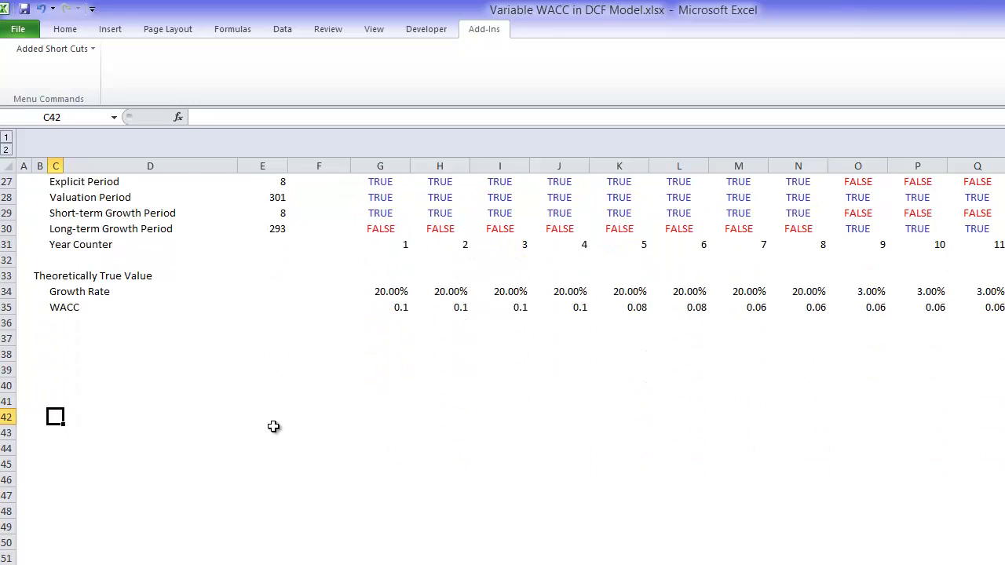
Examine the WACC row across the years and the timing flags in the terminal year's column
{"action": "key", "text": "Right"}
{"action": "key", "text": "Right"}
{"action": "key", "text": "Right"}
{"action": "key", "text": "Right"}
{"action": "key", "text": "Right"}
{"action": "key", "text": "Right"}
{"action": "key", "text": "Right"}
{"action": "key", "text": "Right"}
{"action": "key", "text": "Right"}
{"action": "key", "text": "Right"}
{"action": "key", "text": "Right"}
{"action": "key", "text": "Right"}
{"action": "key", "text": "Right"}
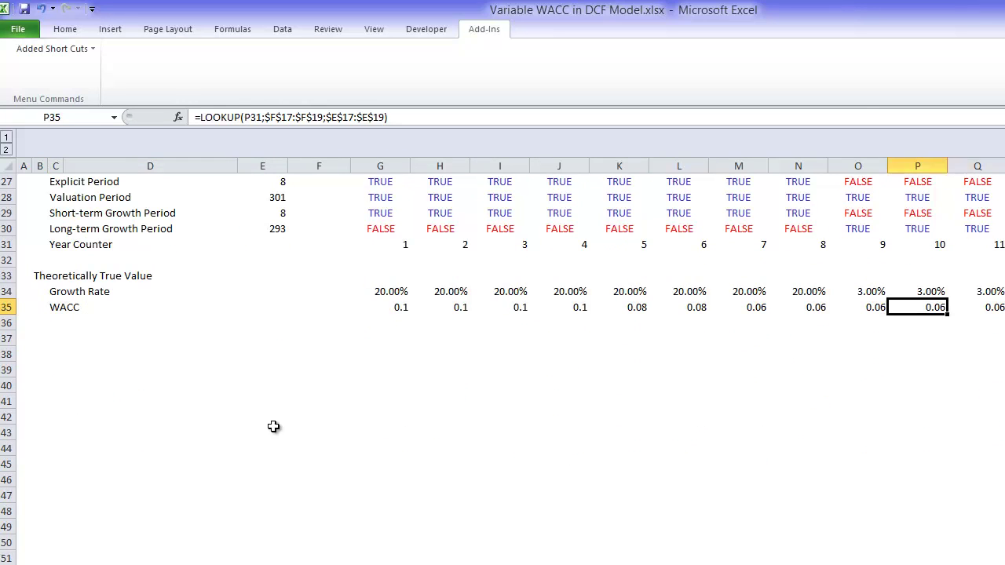
{"action": "key", "text": "Up"}
{"action": "key", "text": "Up"}
{"action": "key", "text": "Up"}
{"action": "key", "text": "Up"}
{"action": "key", "text": "Up"}
{"action": "key", "text": "Up"}
{"action": "key", "text": "Up"}
{"action": "key", "text": "Up"}
{"action": "key", "text": "Up"}
{"action": "key", "text": "Up"}
{"action": "key", "text": "Up"}
{"action": "key", "text": "Up"}
{"action": "key", "text": "Up"}
{"action": "key", "text": "Up"}
{"action": "key", "text": "Up"}
{"action": "key", "text": "Down"}
{"action": "key", "text": "Down"}
{"action": "key", "text": "Down"}
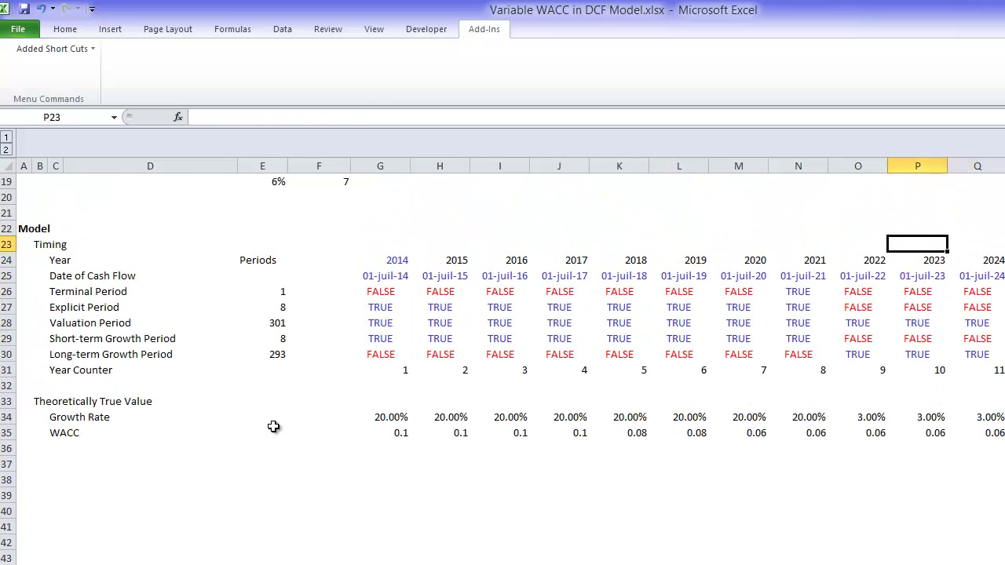
{"action": "key", "text": "Down"}
{"action": "key", "text": "Down"}
{"action": "key", "text": "Left"}
{"action": "key", "text": "Left"}
{"action": "key", "text": "Down"}
{"action": "key", "text": "Down"}
{"action": "key", "text": "Down"}
{"action": "key", "text": "Down"}
{"action": "key", "text": "Down"}
{"action": "key", "text": "Down"}
{"action": "key", "text": "Down"}
{"action": "key", "text": "Down"}
{"action": "key", "text": "Down"}
{"action": "key", "text": "Down"}
{"action": "key", "text": "Down"}
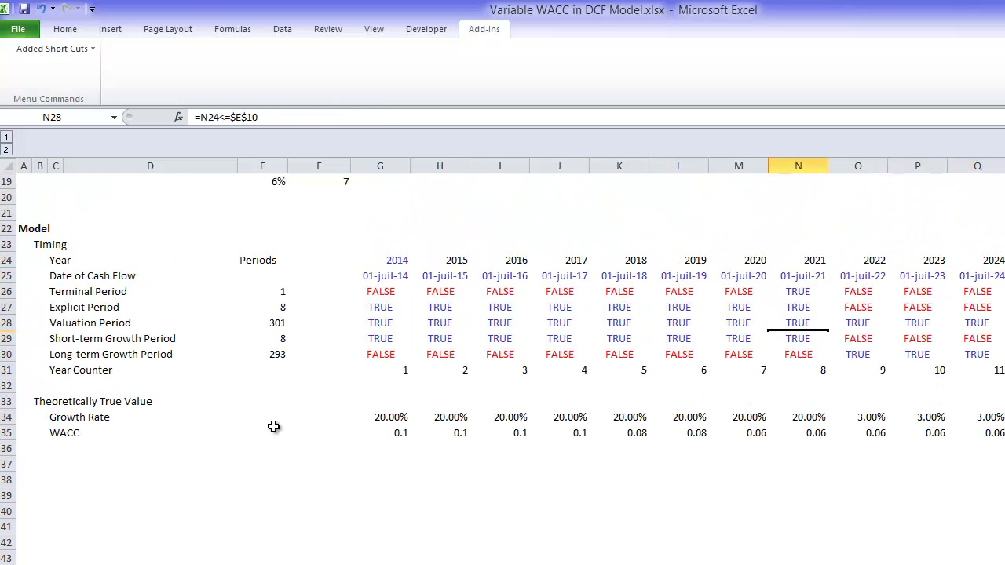
{"action": "key", "text": "Up"}
{"action": "key", "text": "Up"}
{"action": "key", "text": "Up"}
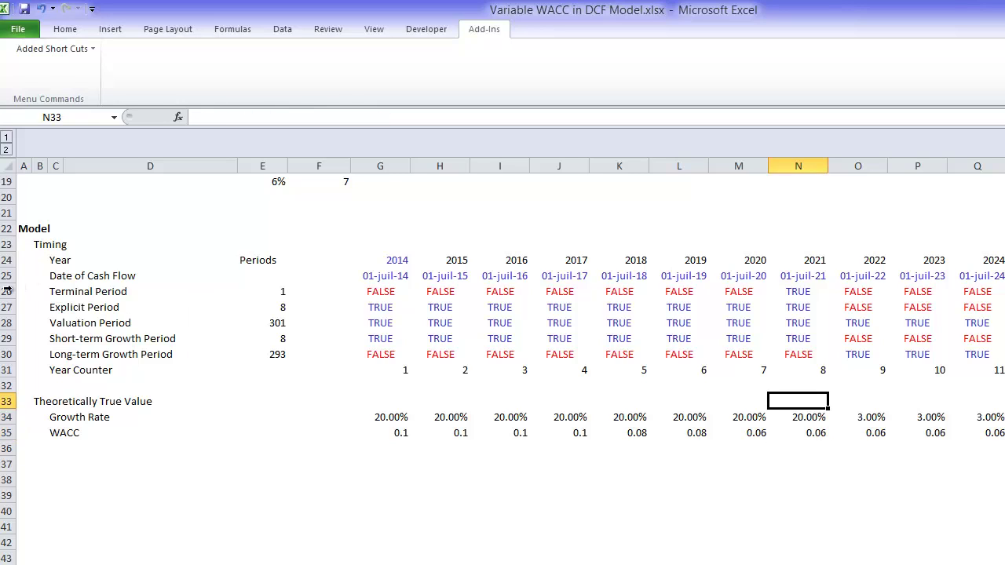
Start a conditional formatting rule for the entire sheet that uses a formula to determine which cells to format
{"action": "left_click", "coordinate": [6, 166]}
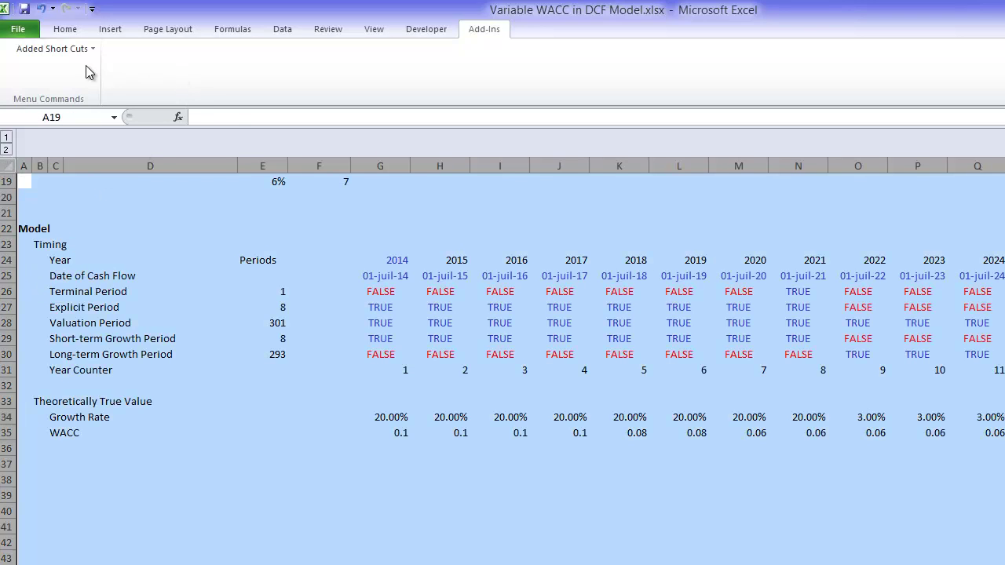
{"action": "left_click", "coordinate": [66, 29]}
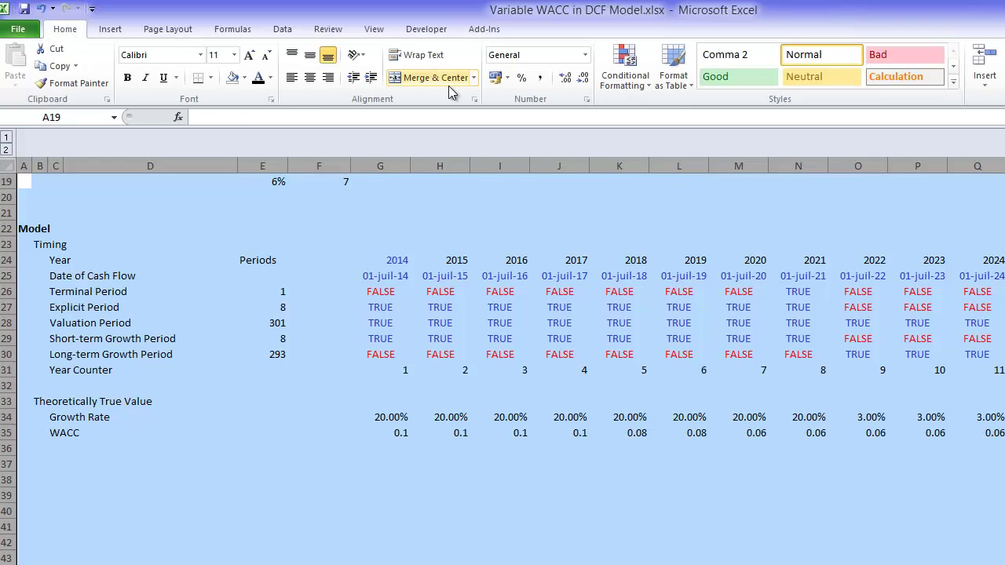
{"action": "left_click", "coordinate": [625, 66]}
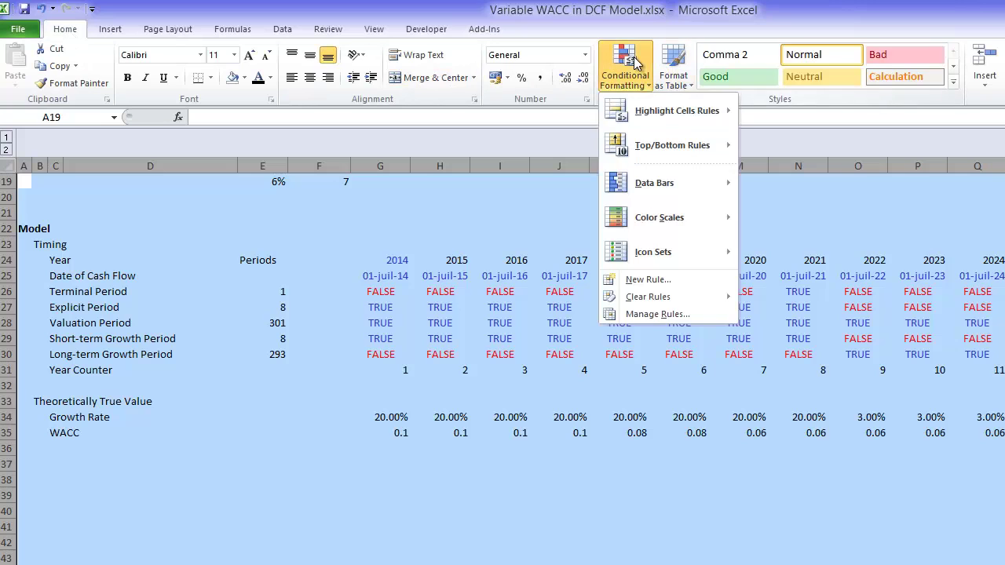
{"action": "left_click", "coordinate": [674, 279]}
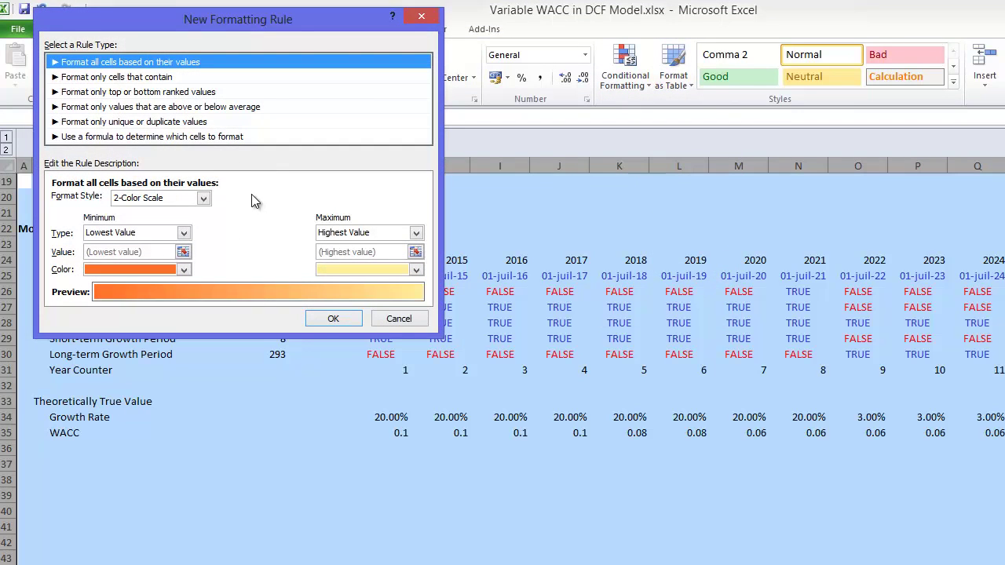
{"action": "left_click", "coordinate": [214, 138]}
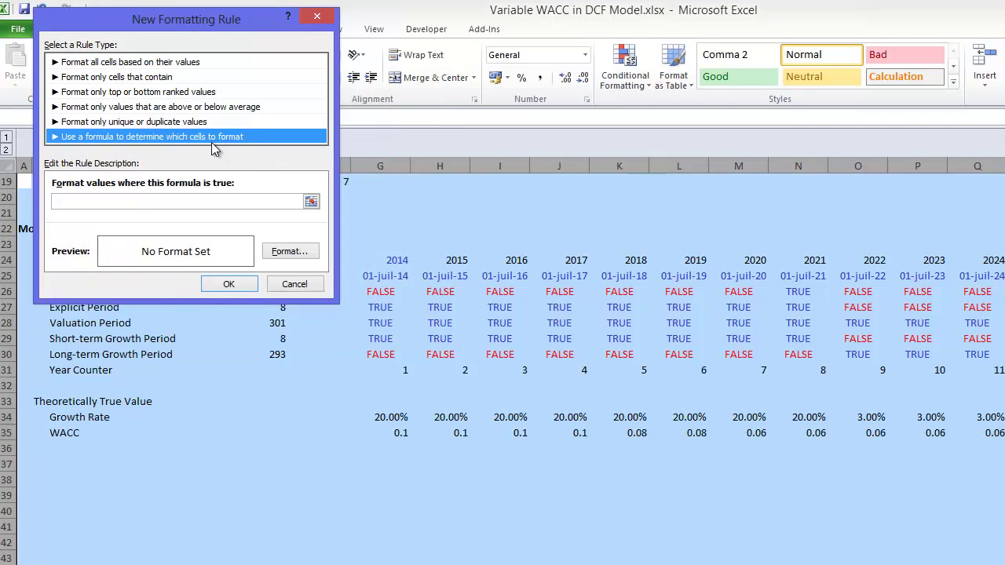
{"action": "left_click", "coordinate": [311, 203]}
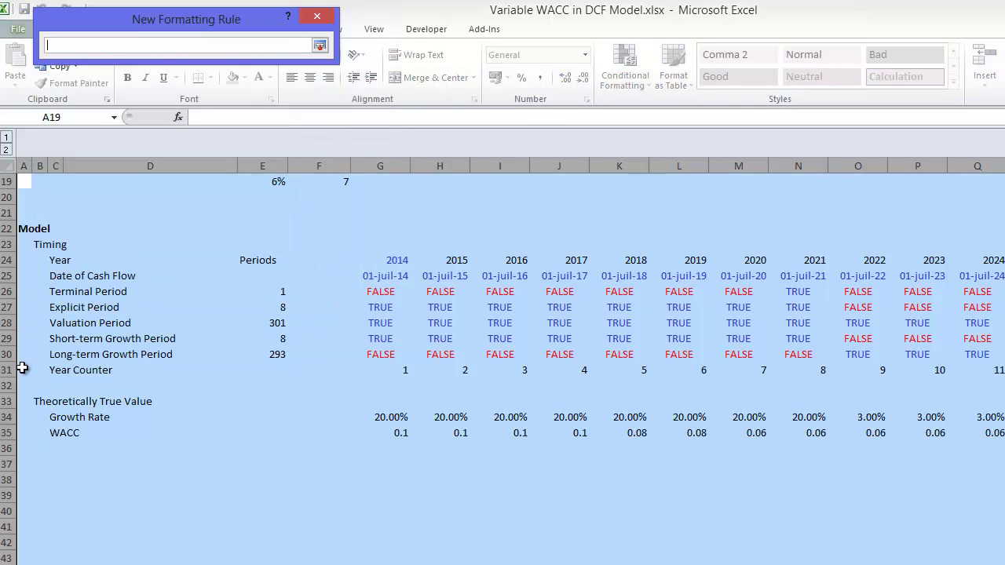
Set the rule's formula to =A$26=true, testing the Terminal Period row with a relative column and a fixed row
{"action": "left_click", "coordinate": [24, 292]}
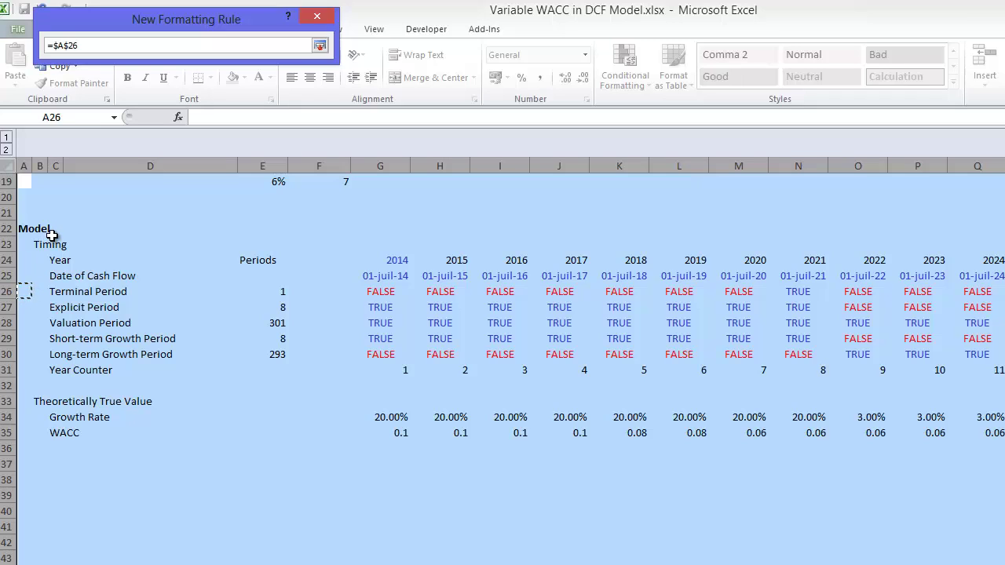
{"action": "key", "text": "F4"}
{"action": "key", "text": "F4"}
{"action": "key", "text": "F4"}
{"action": "key", "text": "F4"}
{"action": "key", "text": "F4"}
{"action": "type", "text": "=true"}
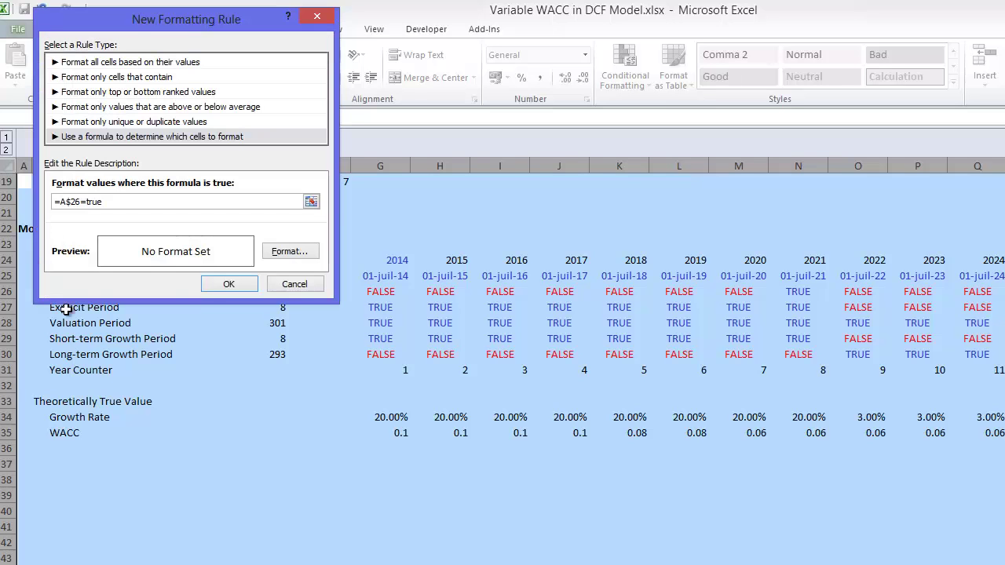
Give the formatting rule a yellow background fill and apply it to the sheet
{"action": "left_click", "coordinate": [291, 251]}
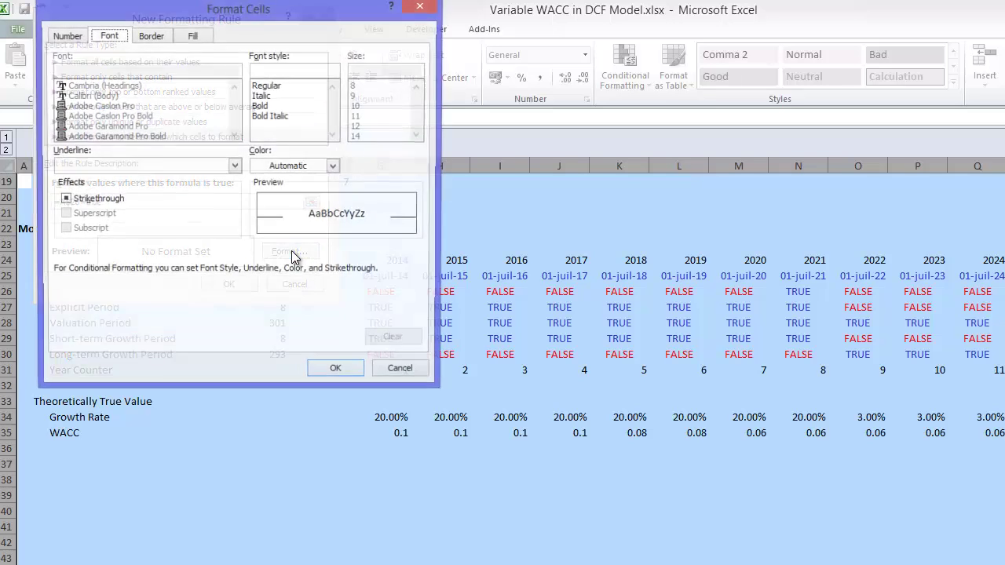
{"action": "left_click", "coordinate": [195, 36]}
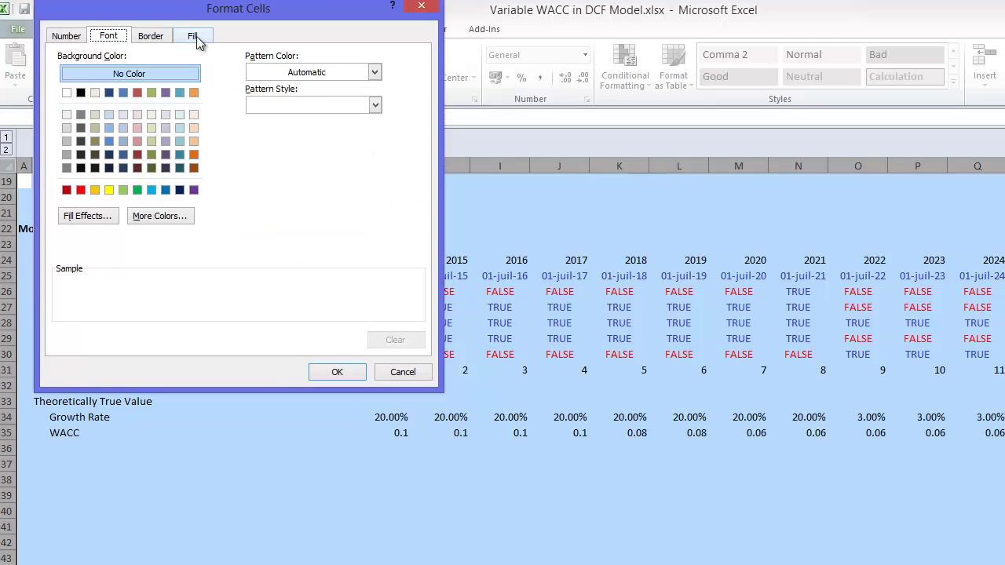
{"action": "left_click", "coordinate": [109, 191]}
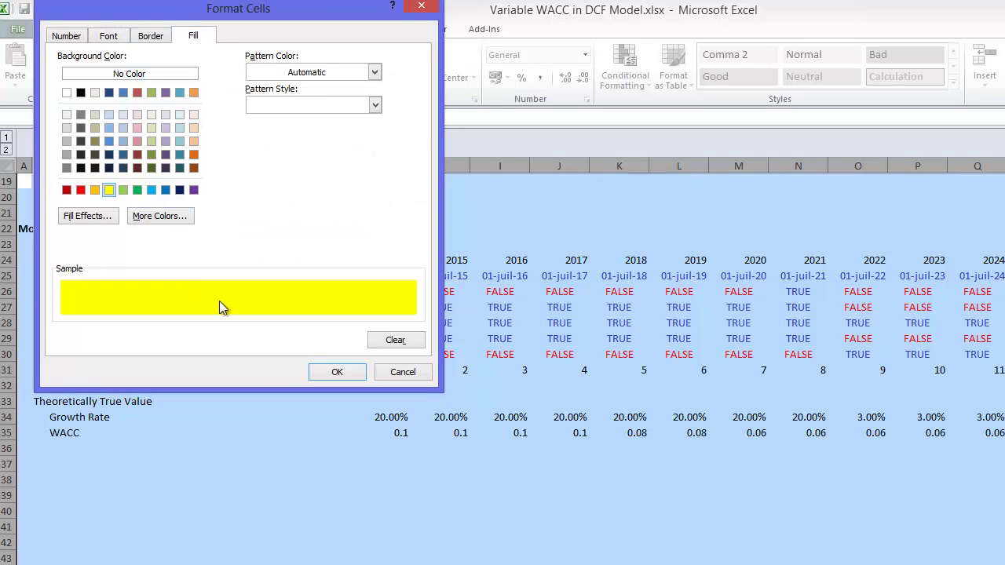
{"action": "left_click", "coordinate": [337, 372]}
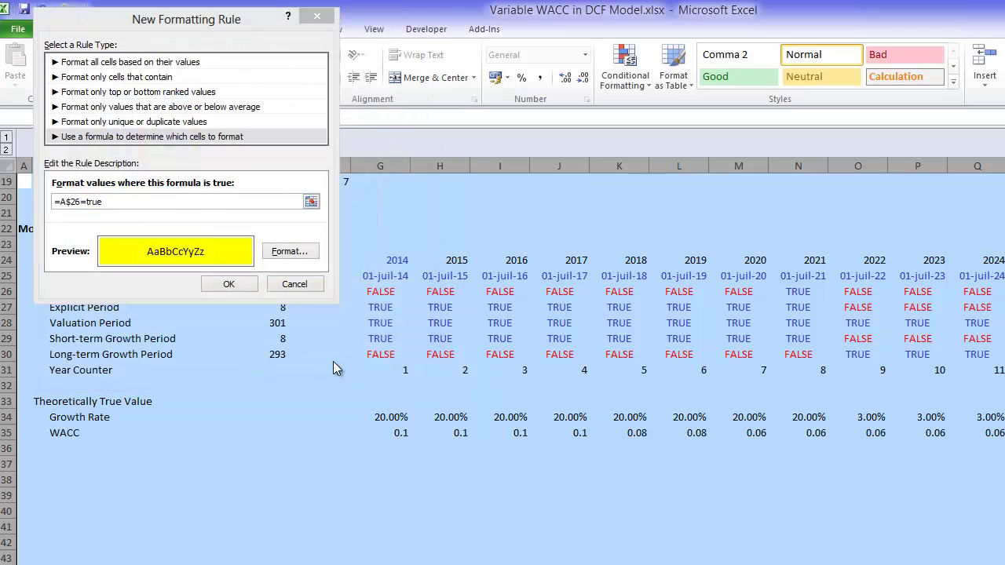
{"action": "left_click", "coordinate": [232, 283]}
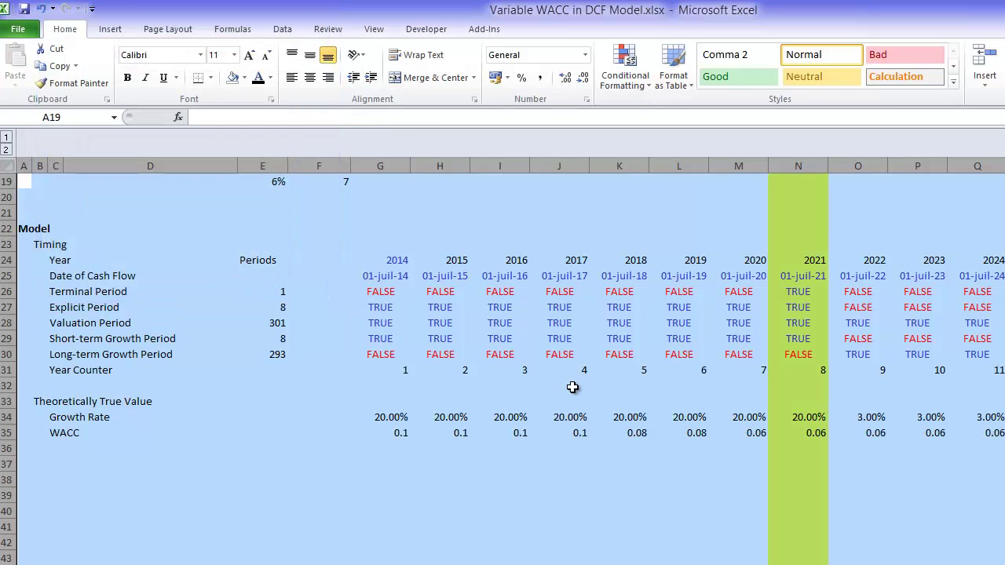
{"action": "left_click", "coordinate": [572, 387]}
{"action": "key", "text": "Down"}
{"action": "key", "text": "Down"}
{"action": "key", "text": "Down"}
{"action": "key", "text": "Down"}
{"action": "key", "text": "Down"}
{"action": "key", "text": "Down"}
{"action": "key", "text": "Down"}
{"action": "key", "text": "Down"}
{"action": "key", "text": "Down"}
{"action": "key", "text": "Down"}
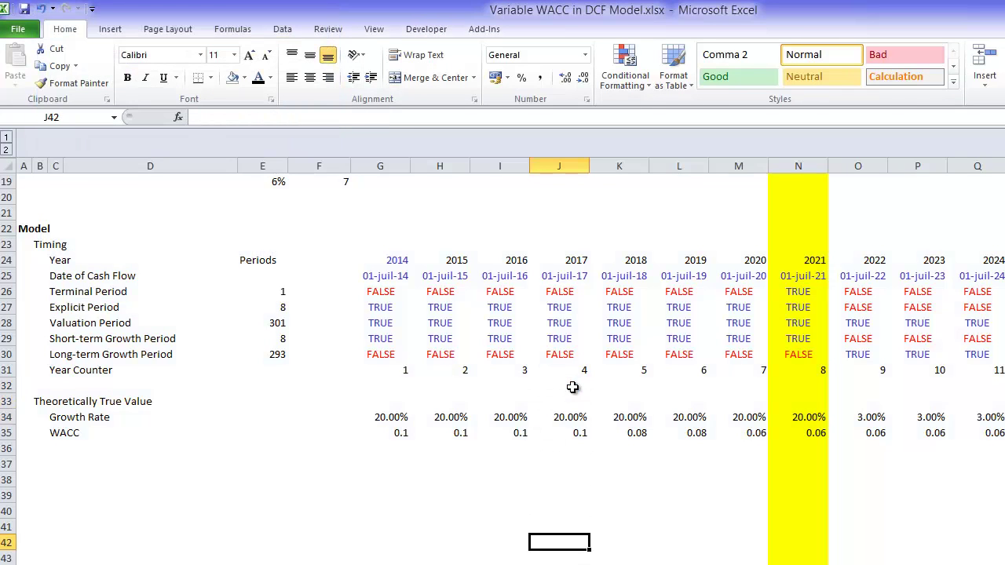
Format the whole WACC row from G35 to its last year as percentages
{"action": "key", "text": "Up"}
{"action": "key", "text": "Up"}
{"action": "key", "text": "Up"}
{"action": "key", "text": "Up"}
{"action": "key", "text": "Up"}
{"action": "key", "text": "Up"}
{"action": "key", "text": "Up"}
{"action": "key", "text": "Left"}
{"action": "key", "text": "Left"}
{"action": "key", "text": "Left"}
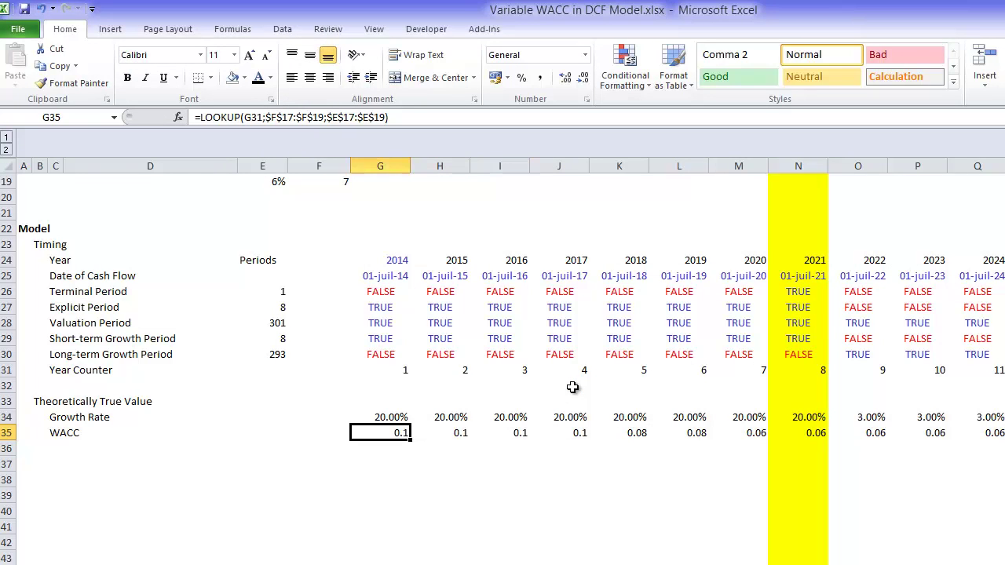
{"action": "key", "text": "ctrl+shift+Right"}
{"action": "key", "text": "ctrl+shift+5"}
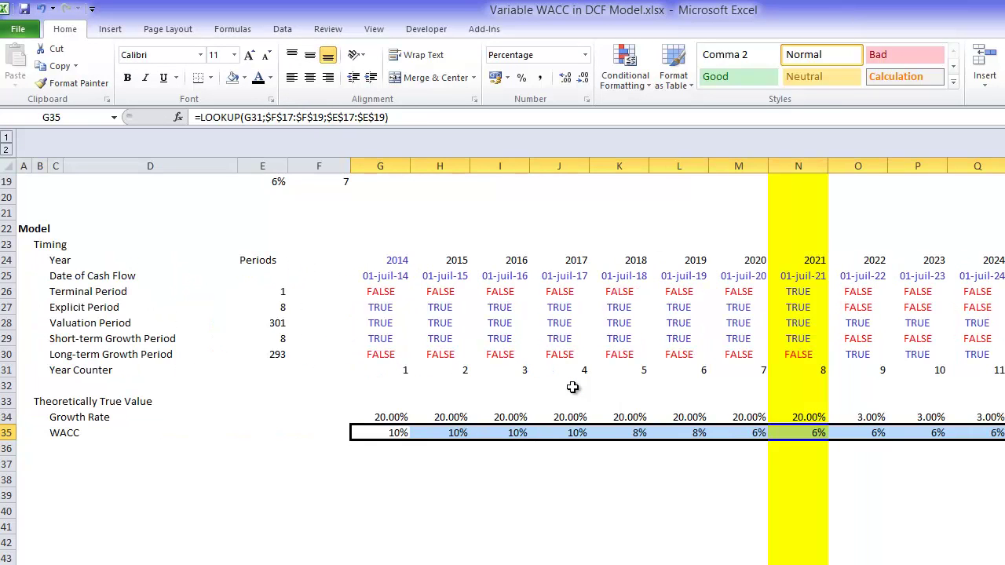
Increase the WACC row's percentages from G35 onward to two decimal places
{"action": "key", "text": "Left"}
{"action": "key", "text": "Right"}
{"action": "key", "text": "ctrl+shift+Right"}
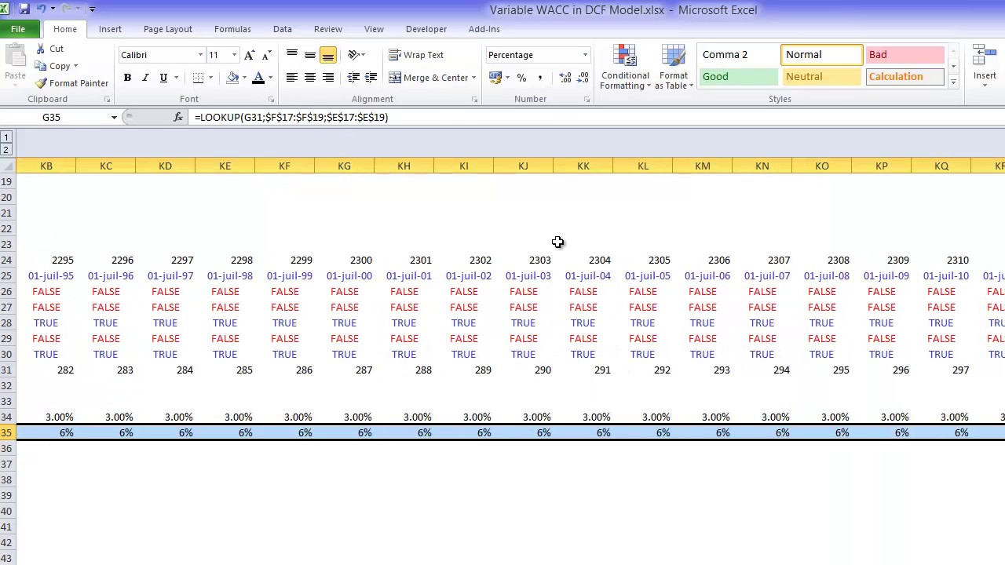
{"action": "left_click", "coordinate": [565, 79]}
{"action": "left_click", "coordinate": [565, 79]}
{"action": "key", "text": "Left"}
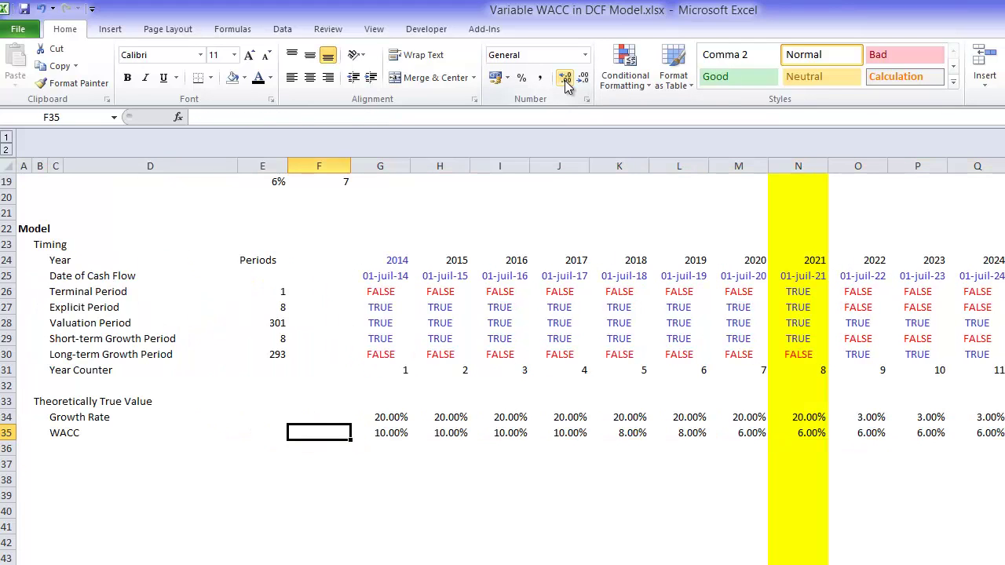
{"action": "key", "text": "Right"}
{"action": "key", "text": "Right"}
{"action": "key", "text": "Down"}
{"action": "key", "text": "Down"}
{"action": "key", "text": "Down"}
{"action": "key", "text": "Down"}
{"action": "key", "text": "Down"}
{"action": "key", "text": "Down"}
{"action": "key", "text": "Down"}
{"action": "key", "text": "Down"}
{"action": "key", "text": "Down"}
{"action": "key", "text": "Down"}
{"action": "key", "text": "Down"}
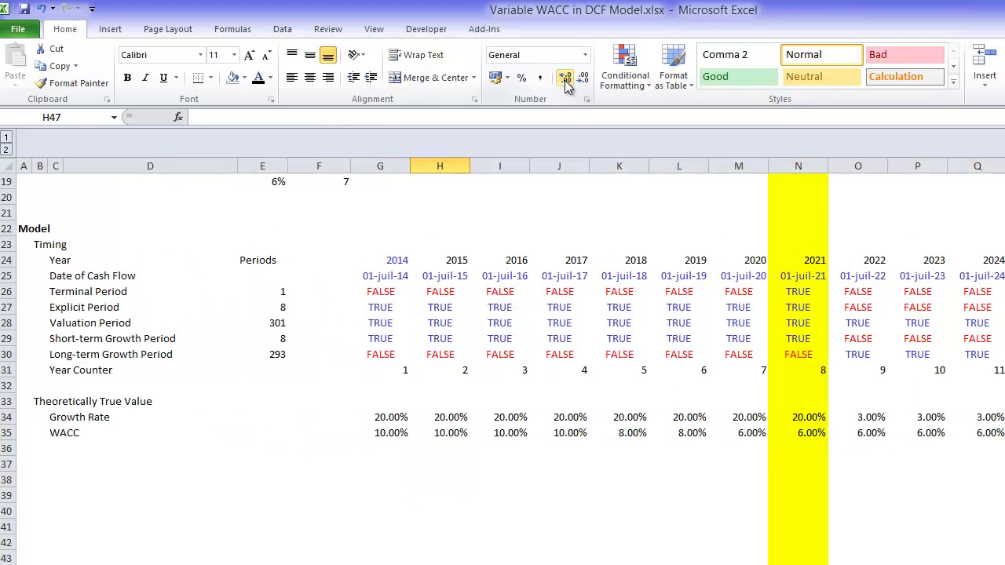
Examine the percentage-formatted WACC row across the years and the lookup formula behind its values
{"action": "key", "text": "Up"}
{"action": "key", "text": "Up"}
{"action": "key", "text": "Up"}
{"action": "key", "text": "Up"}
{"action": "key", "text": "Up"}
{"action": "key", "text": "Up"}
{"action": "key", "text": "Up"}
{"action": "key", "text": "Left"}
{"action": "key", "text": "Left"}
{"action": "key", "text": "Up"}
{"action": "key", "text": "Up"}
{"action": "key", "text": "Up"}
{"action": "key", "text": "Up"}
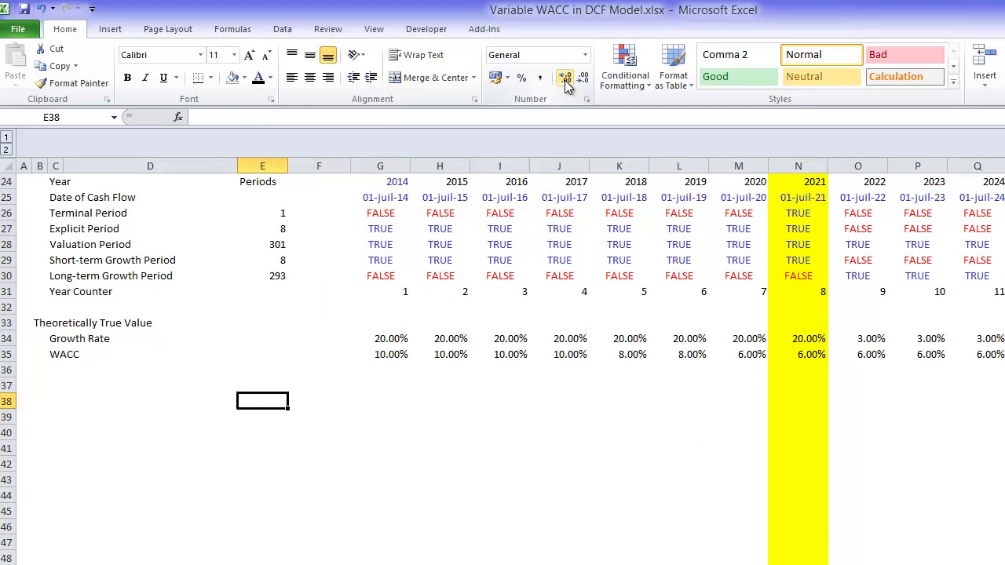
{"action": "key", "text": "Right"}
{"action": "key", "text": "Right"}
{"action": "key", "text": "Right"}
{"action": "key", "text": "Right"}
{"action": "key", "text": "Right"}
{"action": "key", "text": "Right"}
{"action": "key", "text": "Right"}
{"action": "key", "text": "Right"}
{"action": "key", "text": "Right"}
{"action": "key", "text": "Right"}
{"action": "key", "text": "Right"}
{"action": "key", "text": "Right"}
{"action": "key", "text": "Right"}
{"action": "key", "text": "Right"}
{"action": "key", "text": "Right"}
{"action": "key", "text": "Right"}
{"action": "key", "text": "Right"}
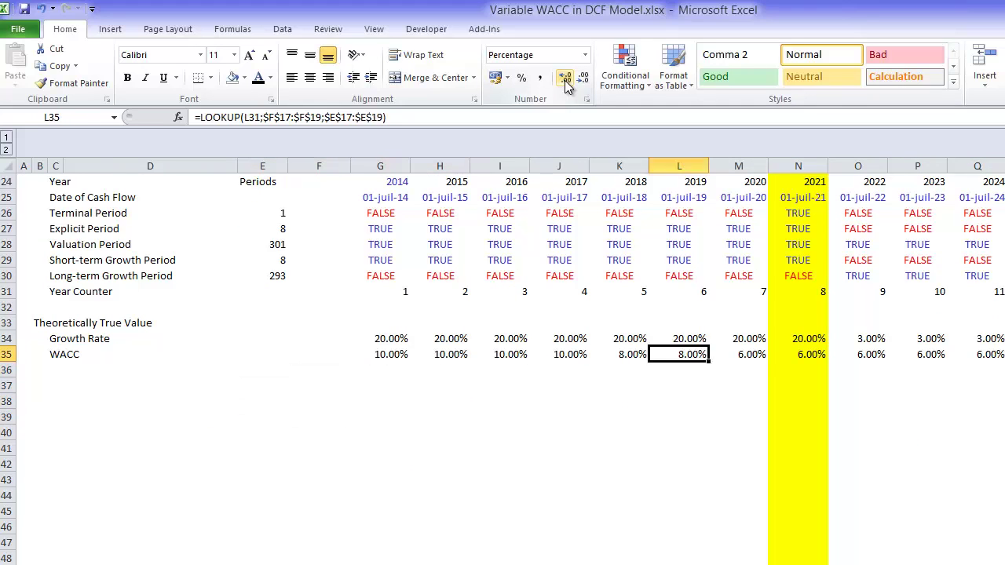
{"action": "key", "text": "Left"}
{"action": "key", "text": "Left"}
{"action": "key", "text": "Left"}
{"action": "key", "text": "Left"}
{"action": "key", "text": "Left"}
{"action": "key", "text": "Left"}
{"action": "key", "text": "Left"}
{"action": "key", "text": "Left"}
{"action": "key", "text": "Left"}
{"action": "key", "text": "Left"}
{"action": "key", "text": "Left"}
{"action": "key", "text": "Left"}
{"action": "key", "text": "Left"}
{"action": "key", "text": "Left"}
{"action": "key", "text": "Left"}
{"action": "key", "text": "Left"}
{"action": "key", "text": "Left"}
{"action": "key", "text": "Left"}
{"action": "key", "text": "Left"}
{"action": "key", "text": "Left"}
{"action": "key", "text": "Left"}
{"action": "key", "text": "Left"}
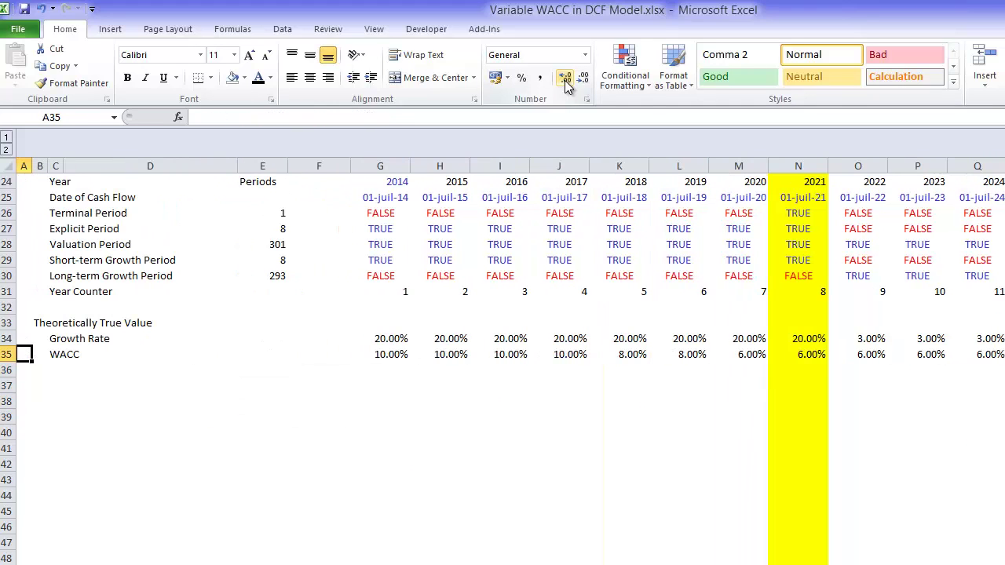
Try to remove the yellow terminal period highlight from rows 1 to 23 by deleting its conditional formatting rule
{"action": "key", "text": "Down"}
{"action": "key", "text": "Right"}
{"action": "key", "text": "Right"}
{"action": "key", "text": "Up"}
{"action": "key", "text": "Up"}
{"action": "key", "text": "Up"}
{"action": "key", "text": "Up"}
{"action": "key", "text": "Up"}
{"action": "key", "text": "Up"}
{"action": "key", "text": "Up"}
{"action": "key", "text": "Up"}
{"action": "key", "text": "Up"}
{"action": "key", "text": "Up"}
{"action": "key", "text": "Up"}
{"action": "key", "text": "Up"}
{"action": "key", "text": "Up"}
{"action": "key", "text": "Up"}
{"action": "key", "text": "Up"}
{"action": "key", "text": "Up"}
{"action": "key", "text": "Up"}
{"action": "key", "text": "Up"}
{"action": "key", "text": "Up"}
{"action": "key", "text": "Up"}
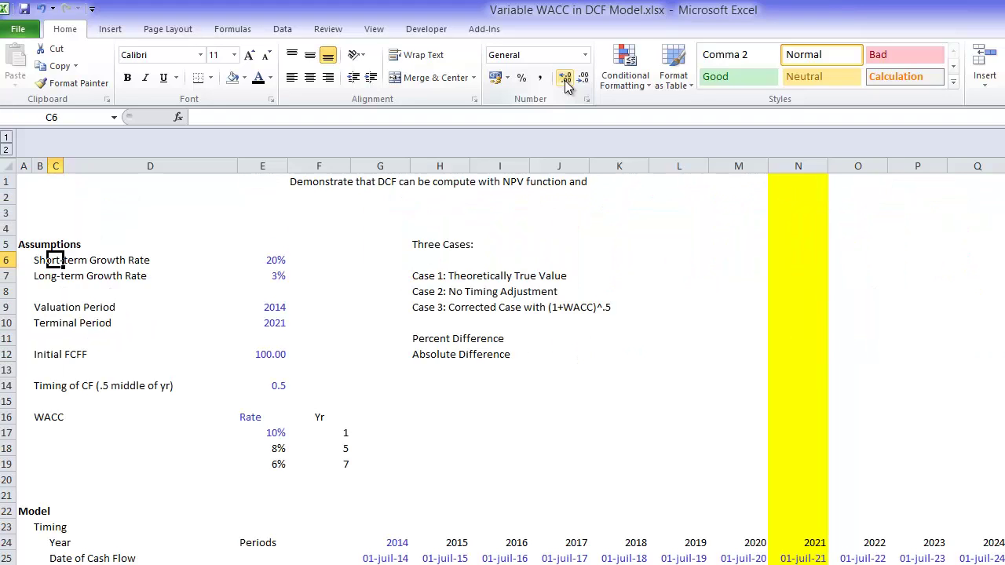
{"action": "key", "text": "Up"}
{"action": "key", "text": "Up"}
{"action": "key", "text": "Up"}
{"action": "key", "text": "Up"}
{"action": "key", "text": "Up"}
{"action": "key", "text": "Left"}
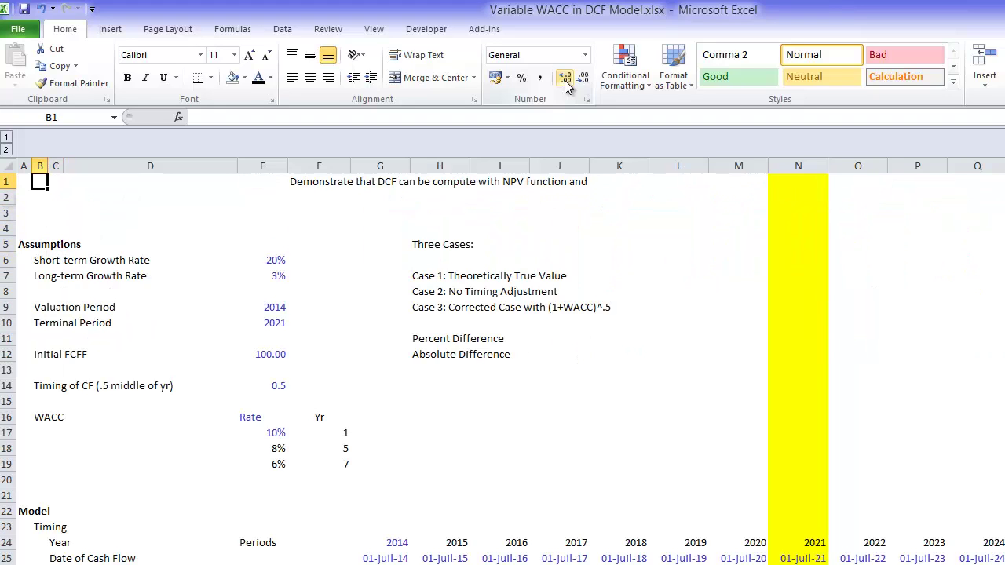
{"action": "key", "text": "shift+space"}
{"action": "key", "text": "shift+Down"}
{"action": "key", "text": "shift+Down"}
{"action": "key", "text": "shift+Down"}
{"action": "key", "text": "shift+Down"}
{"action": "key", "text": "shift+Down"}
{"action": "key", "text": "shift+Down"}
{"action": "key", "text": "shift+Down"}
{"action": "key", "text": "shift+Down"}
{"action": "key", "text": "shift+Down"}
{"action": "key", "text": "shift+Down"}
{"action": "key", "text": "shift+Down"}
{"action": "key", "text": "shift+Down"}
{"action": "key", "text": "shift+Down"}
{"action": "key", "text": "shift+Down"}
{"action": "key", "text": "shift+Down"}
{"action": "key", "text": "shift+Down"}
{"action": "key", "text": "shift+Down"}
{"action": "key", "text": "shift+Down"}
{"action": "key", "text": "shift+Down"}
{"action": "key", "text": "shift+Down"}
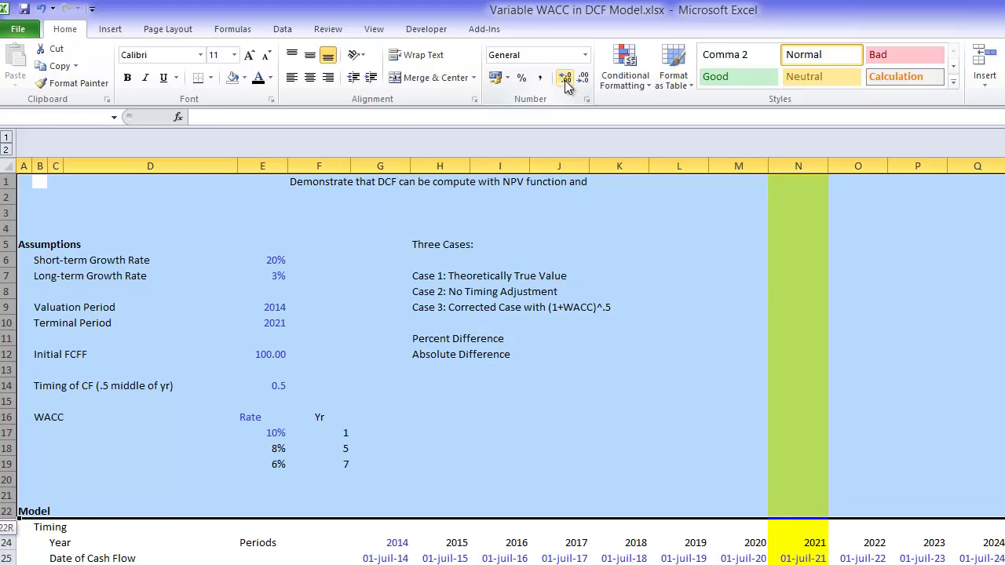
{"action": "key", "text": "shift+Down"}
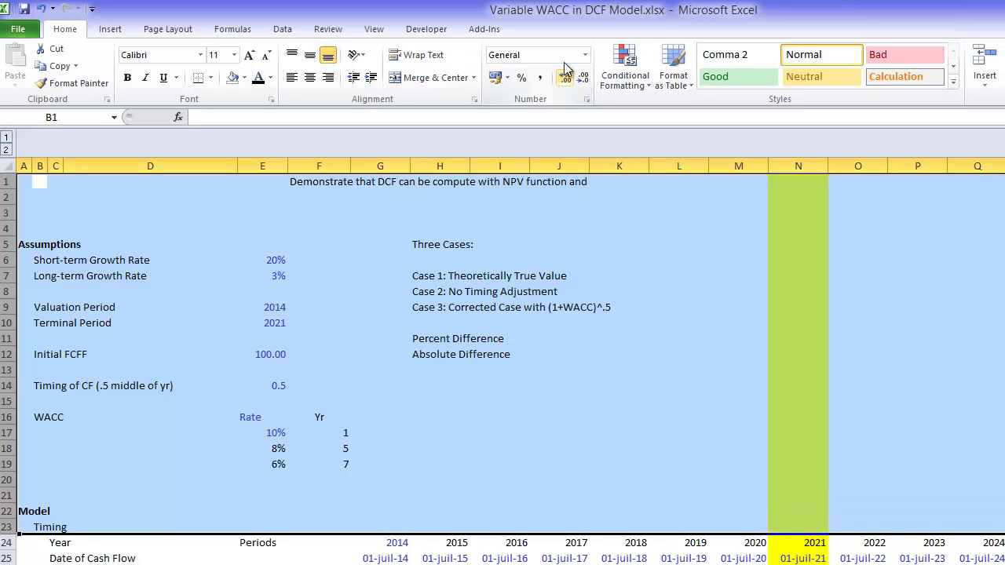
{"action": "left_click", "coordinate": [627, 69]}
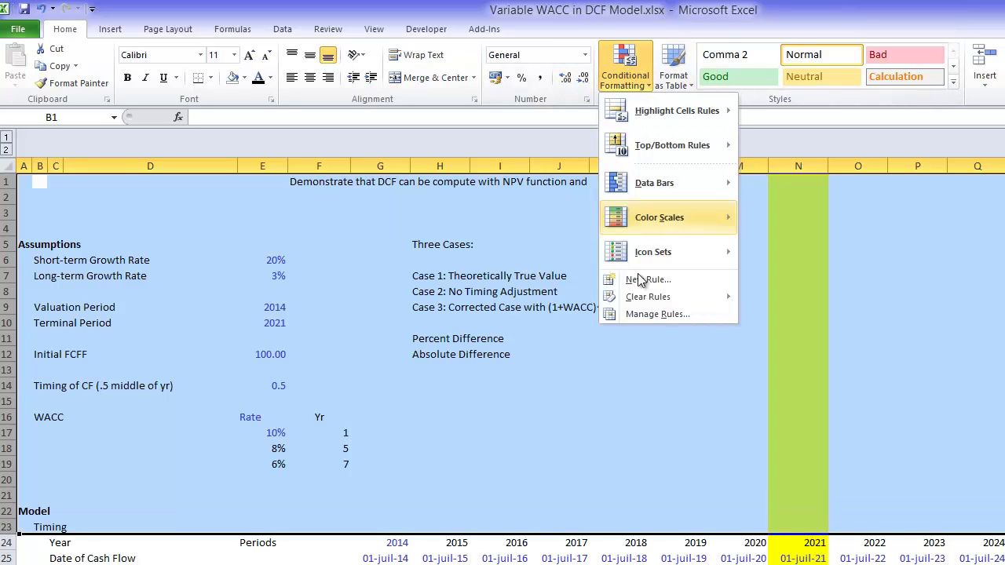
{"action": "left_click", "coordinate": [639, 314]}
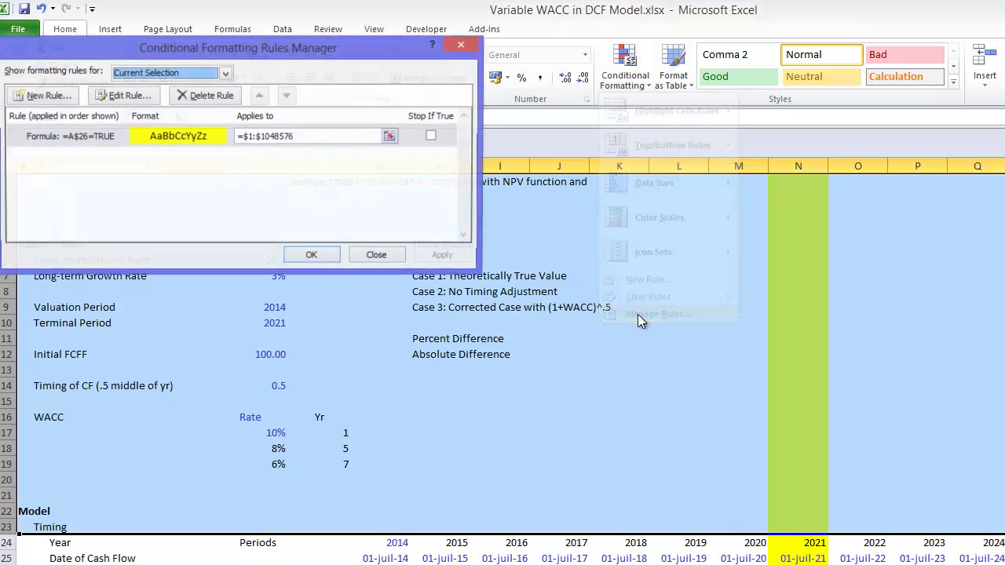
{"action": "left_click", "coordinate": [187, 95]}
{"action": "left_click", "coordinate": [311, 255]}
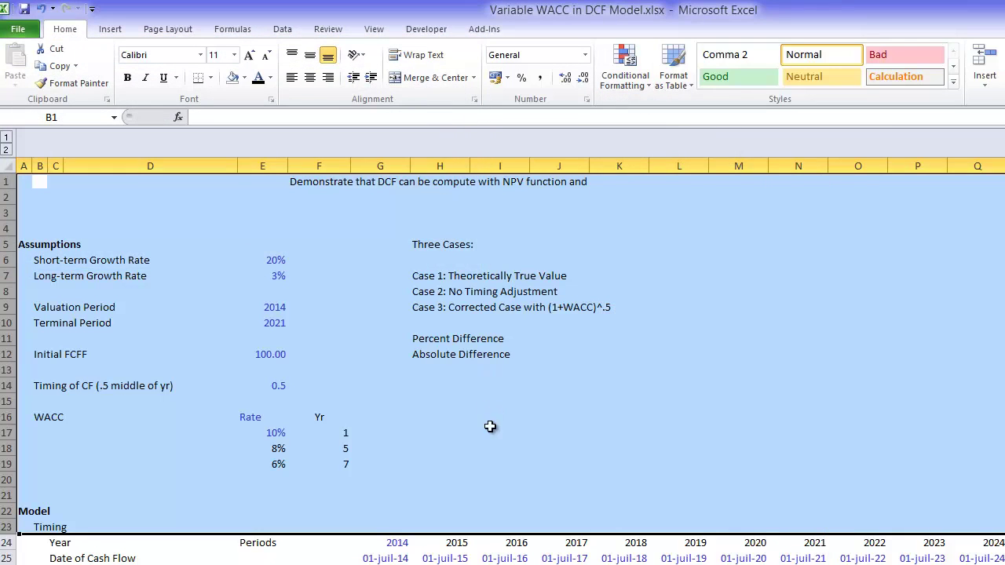
Check the model's timing rows without the highlight, and undo the deletion of the conditional formatting rule
{"action": "left_click", "coordinate": [489, 427]}
{"action": "key", "text": "Down"}
{"action": "key", "text": "Down"}
{"action": "key", "text": "Down"}
{"action": "key", "text": "Down"}
{"action": "key", "text": "Down"}
{"action": "scroll", "coordinate": [488, 428], "scroll_direction": "down", "scroll_amount": 7}
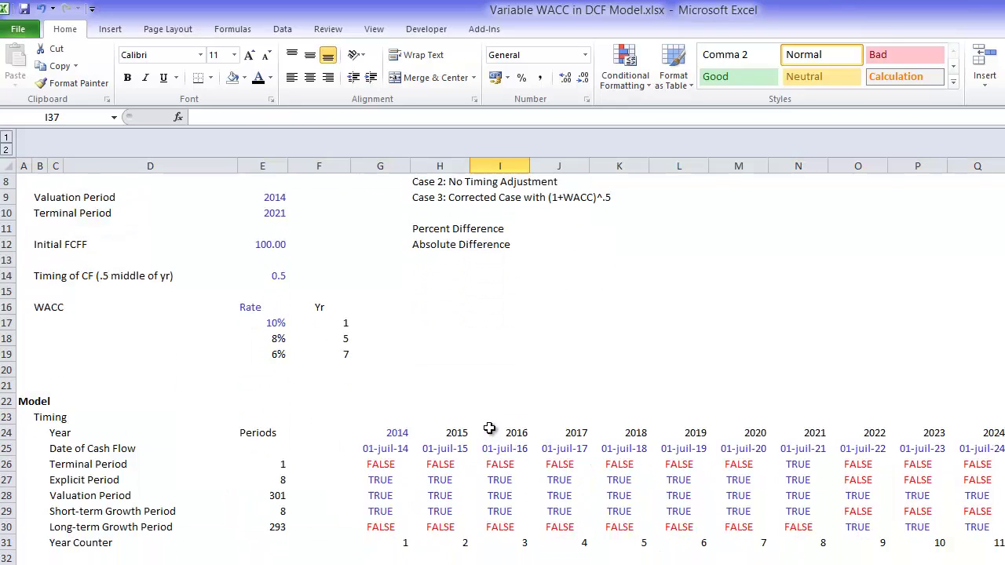
{"action": "key", "text": "ctrl+Home"}
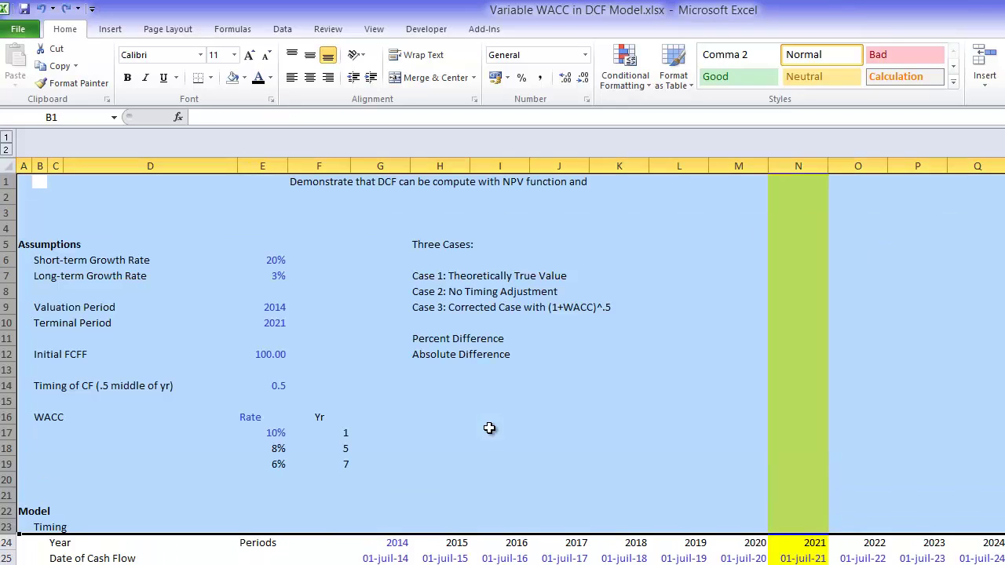
Label cell C37, below the WACC row of the Theoretically True Value section, as Cash Flow
{"action": "key", "text": "Down"}
{"action": "key", "text": "Down"}
{"action": "key", "text": "Down"}
{"action": "key", "text": "Down"}
{"action": "key", "text": "Down"}
{"action": "key", "text": "Down"}
{"action": "key", "text": "Down"}
{"action": "key", "text": "Down"}
{"action": "key", "text": "Down"}
{"action": "key", "text": "Down"}
{"action": "key", "text": "Down"}
{"action": "key", "text": "Down"}
{"action": "key", "text": "Down"}
{"action": "key", "text": "Down"}
{"action": "key", "text": "Down"}
{"action": "key", "text": "Down"}
{"action": "key", "text": "Down"}
{"action": "key", "text": "Down"}
{"action": "key", "text": "Down"}
{"action": "key", "text": "Down"}
{"action": "key", "text": "Down"}
{"action": "key", "text": "Down"}
{"action": "key", "text": "Down"}
{"action": "key", "text": "Down"}
{"action": "key", "text": "Down"}
{"action": "key", "text": "Down"}
{"action": "key", "text": "Down"}
{"action": "key", "text": "Down"}
{"action": "key", "text": "Down"}
{"action": "key", "text": "Down"}
{"action": "key", "text": "Down"}
{"action": "key", "text": "Down"}
{"action": "key", "text": "Down"}
{"action": "key", "text": "Down"}
{"action": "key", "text": "Down"}
{"action": "key", "text": "Down"}
{"action": "key", "text": "Down"}
{"action": "key", "text": "Down"}
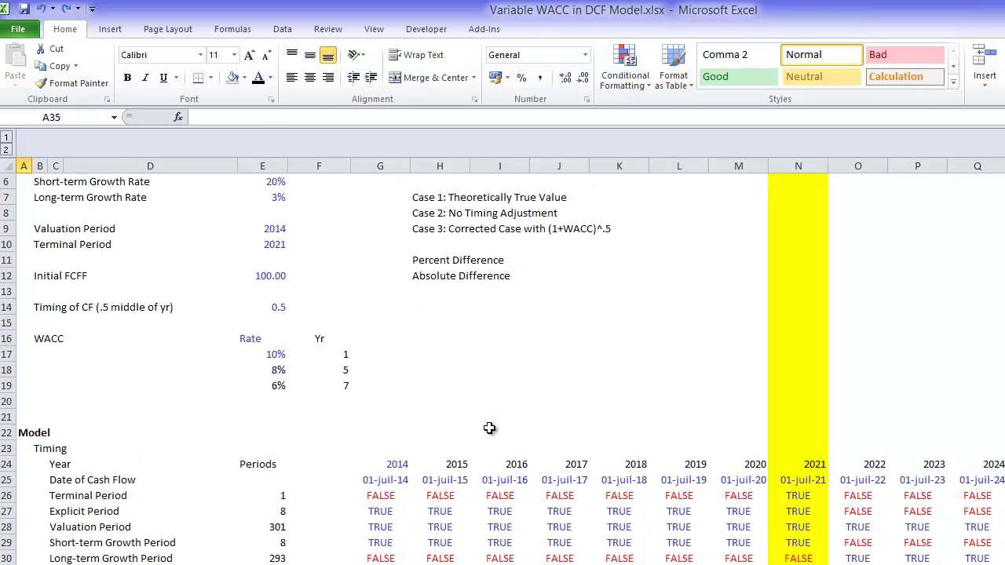
{"action": "key", "text": "Up"}
{"action": "key", "text": "Up"}
{"action": "key", "text": "Up"}
{"action": "key", "text": "Up"}
{"action": "key", "text": "Up"}
{"action": "key", "text": "Up"}
{"action": "key", "text": "Up"}
{"action": "key", "text": "Up"}
{"action": "key", "text": "Up"}
{"action": "key", "text": "Up"}
{"action": "key", "text": "Up"}
{"action": "key", "text": "Right"}
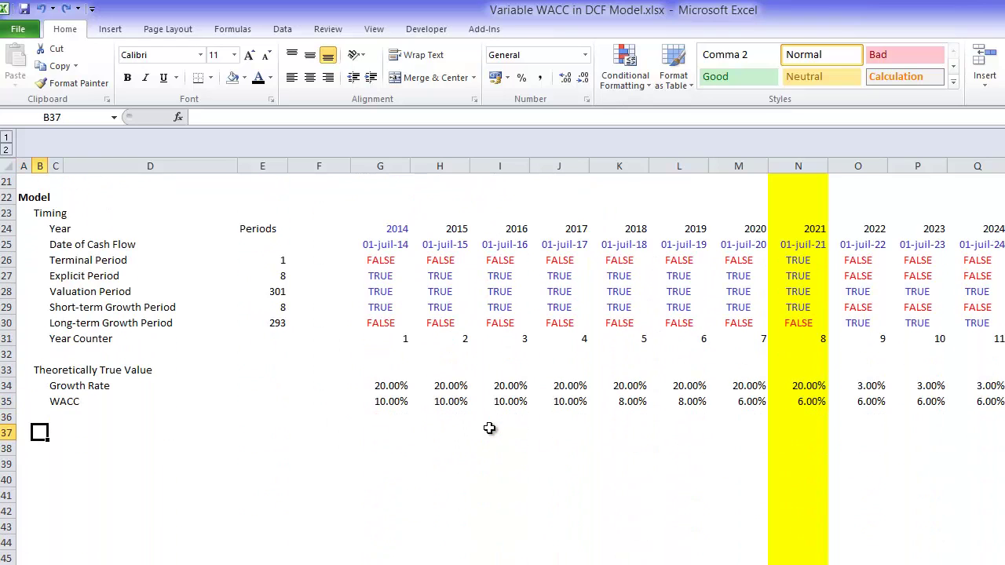
{"action": "key", "text": "Right"}
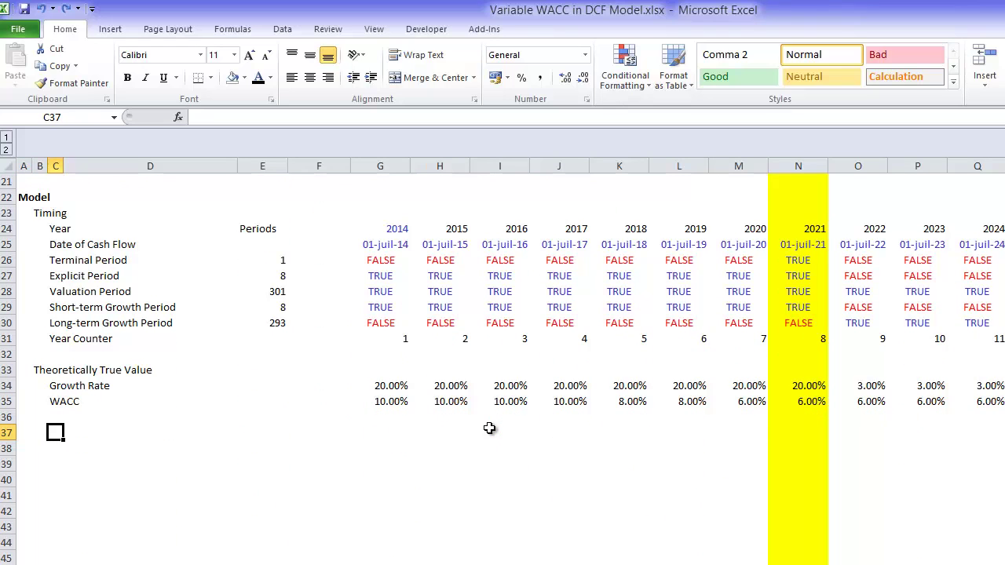
{"action": "type", "text": "Cash F"}
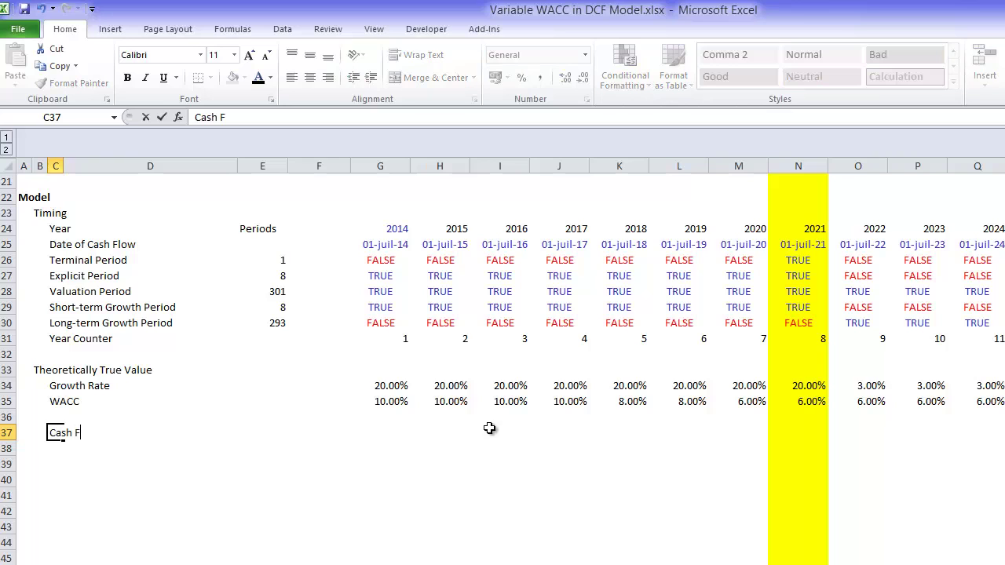
{"action": "type", "text": "olw"}
{"action": "key", "text": "BackSpace"}
{"action": "key", "text": "BackSpace"}
{"action": "key", "text": "BackSpace"}
{"action": "type", "text": "low"}
{"action": "key", "text": "Return"}
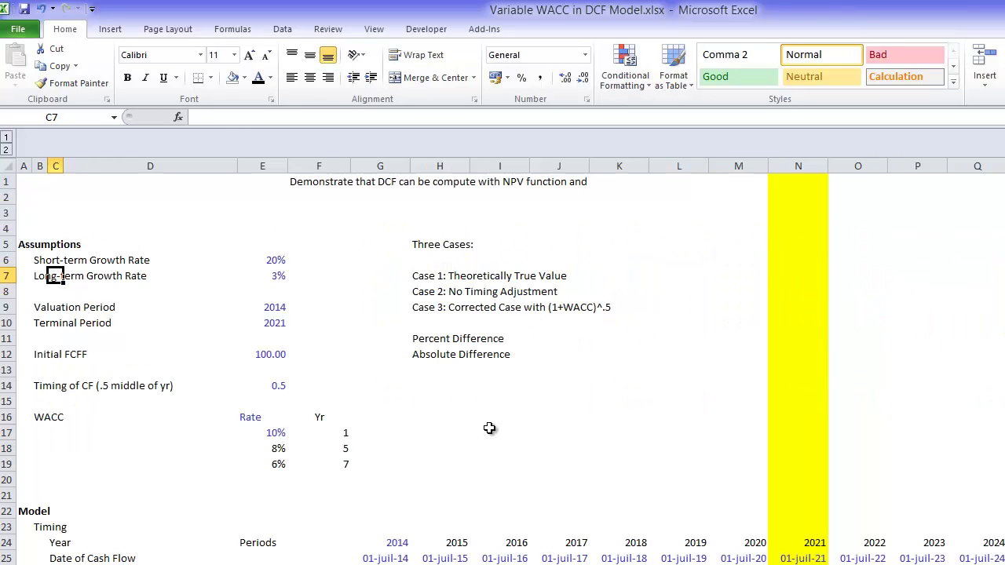
Review the assumptions above the model, including growth rates and initial FCFF, and return to the Cash Flow row
{"action": "key", "text": "Down"}
{"action": "key", "text": "Down"}
{"action": "key", "text": "Down"}
{"action": "key", "text": "Down"}
{"action": "key", "text": "Down"}
{"action": "key", "text": "Down"}
{"action": "key", "text": "Down"}
{"action": "key", "text": "Down"}
{"action": "key", "text": "Down"}
{"action": "key", "text": "Down"}
{"action": "key", "text": "Down"}
{"action": "key", "text": "Down"}
{"action": "key", "text": "Down"}
{"action": "key", "text": "Down"}
{"action": "key", "text": "Down"}
{"action": "key", "text": "Down"}
{"action": "key", "text": "Down"}
{"action": "key", "text": "Down"}
{"action": "key", "text": "Down"}
{"action": "key", "text": "Down"}
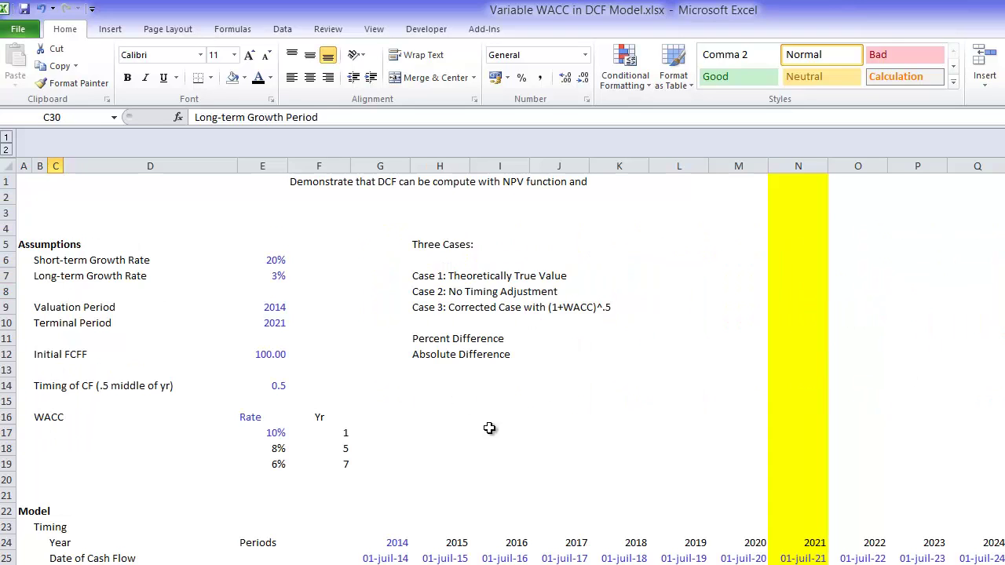
{"action": "key", "text": "Up"}
{"action": "key", "text": "Up"}
{"action": "key", "text": "Up"}
{"action": "key", "text": "Up"}
{"action": "key", "text": "Up"}
{"action": "key", "text": "Up"}
{"action": "key", "text": "Up"}
{"action": "key", "text": "Up"}
{"action": "key", "text": "Up"}
{"action": "key", "text": "Up"}
{"action": "key", "text": "Right"}
{"action": "key", "text": "Down"}
{"action": "key", "text": "Down"}
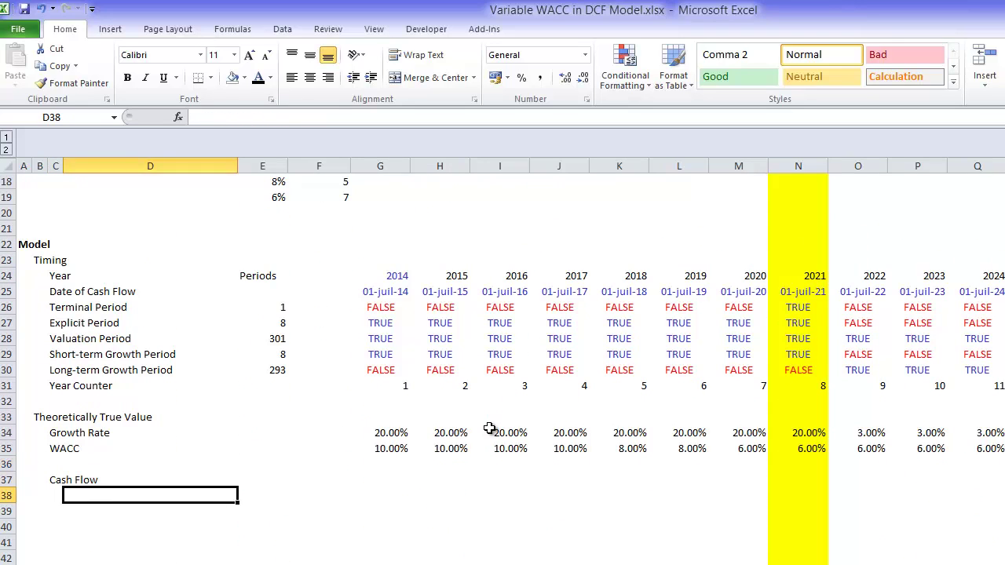
Link the starting cash flow in F37 to the Initial FCFF assumption with =E12
{"action": "key", "text": "Right"}
{"action": "key", "text": "Right"}
{"action": "type", "text": "="}
{"action": "key", "text": "Up"}
{"action": "key", "text": "Up"}
{"action": "key", "text": "Up"}
{"action": "key", "text": "Up"}
{"action": "key", "text": "Up"}
{"action": "key", "text": "Up"}
{"action": "key", "text": "Up"}
{"action": "key", "text": "Up"}
{"action": "key", "text": "Up"}
{"action": "key", "text": "Up"}
{"action": "key", "text": "Up"}
{"action": "key", "text": "Up"}
{"action": "key", "text": "Up"}
{"action": "key", "text": "Up"}
{"action": "key", "text": "Up"}
{"action": "key", "text": "Up"}
{"action": "key", "text": "Up"}
{"action": "key", "text": "Up"}
{"action": "key", "text": "Up"}
{"action": "key", "text": "Up"}
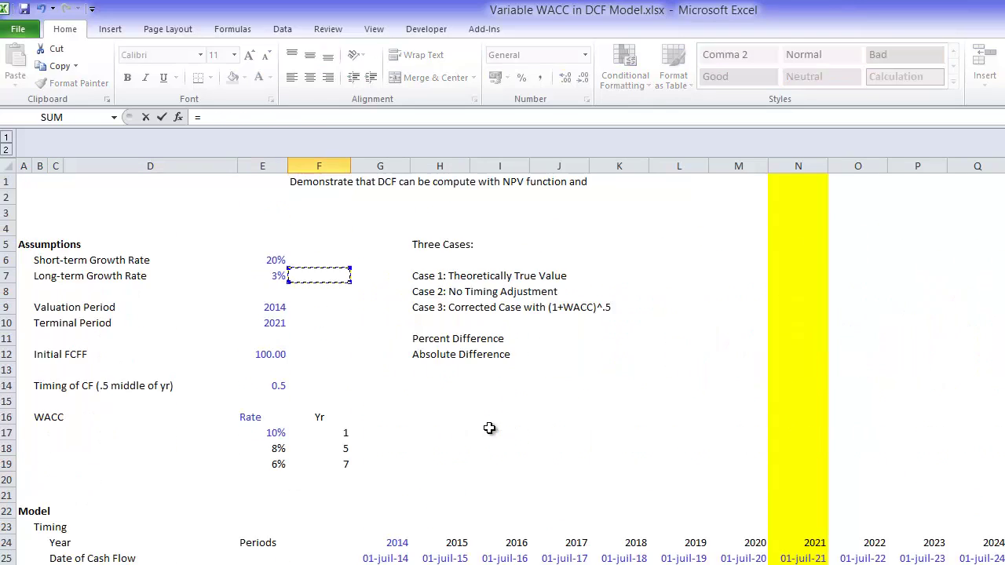
{"action": "key", "text": "Down"}
{"action": "key", "text": "Down"}
{"action": "key", "text": "Down"}
{"action": "key", "text": "Down"}
{"action": "key", "text": "Down"}
{"action": "key", "text": "Left"}
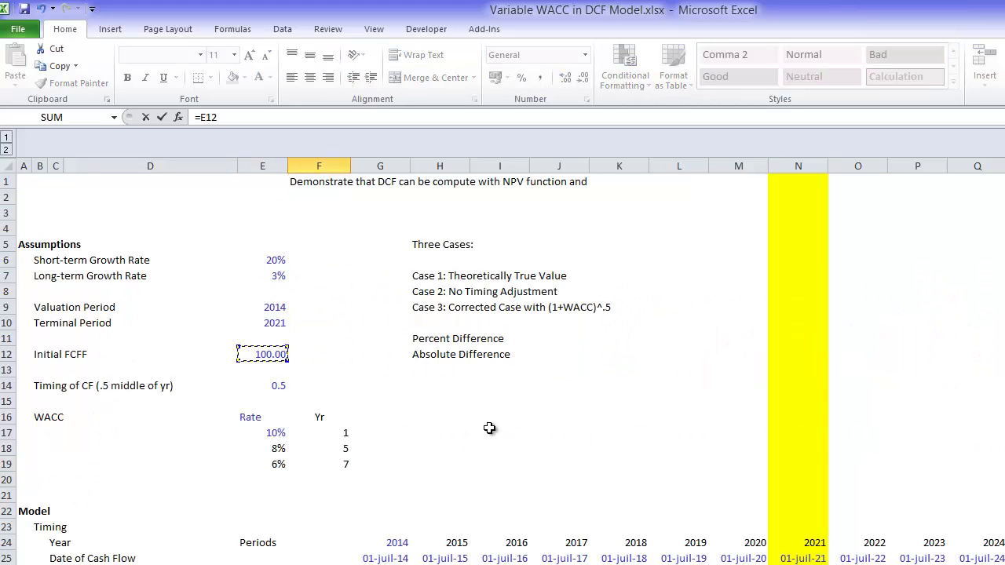
{"action": "key", "text": "Escape"}
Enter the growth formula =F37*(1+G34) in G37 and copy it across all years of the Cash Flow row
{"action": "key", "text": "Up"}
{"action": "key", "text": "Right"}
{"action": "type", "text": "="}
{"action": "key", "text": "Left"}
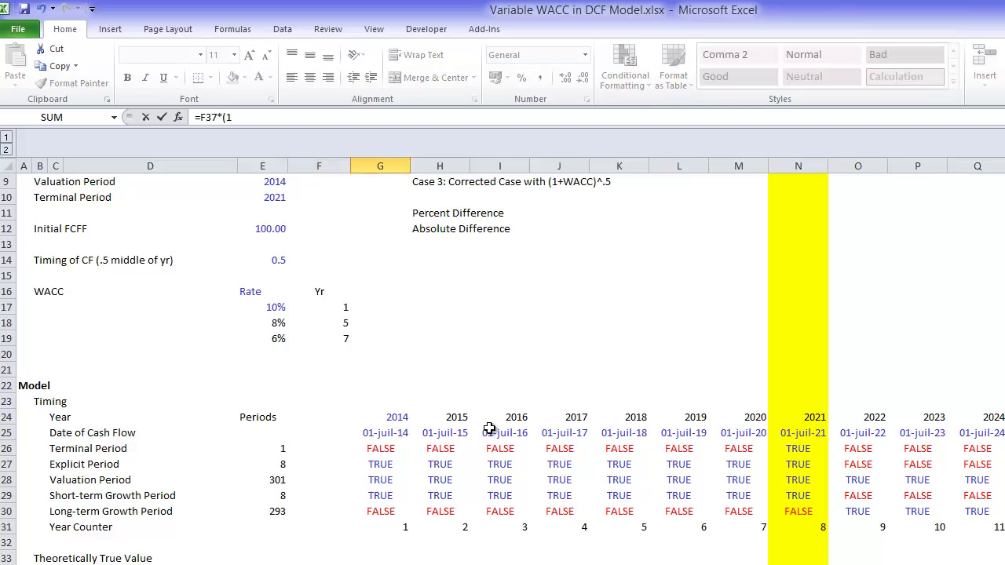
{"action": "type", "text": "*(1+"}
{"action": "key", "text": "Up"}
{"action": "key", "text": "Up"}
{"action": "key", "text": "Return"}
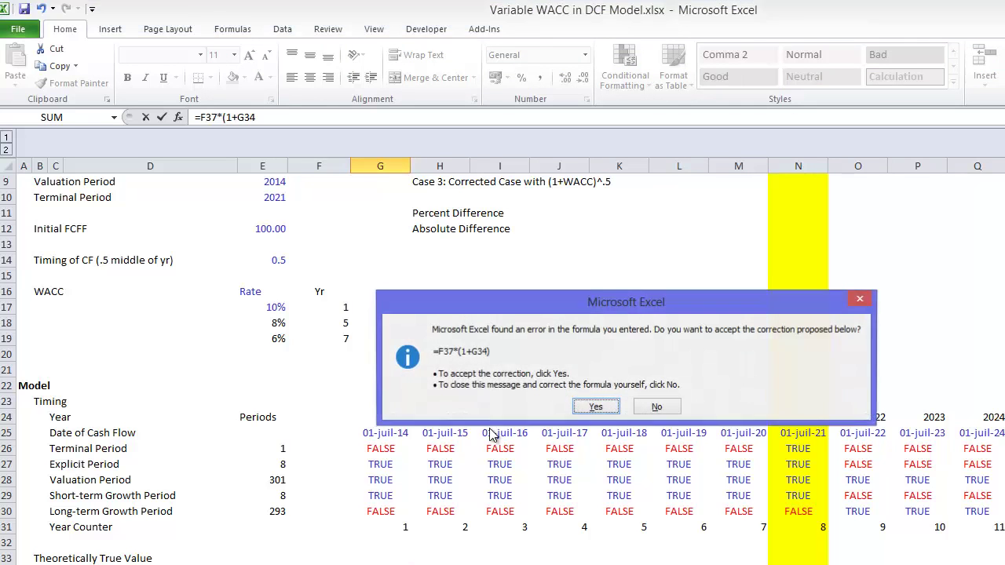
{"action": "key", "text": "Return"}
{"action": "key", "text": "ctrl+shift+Right"}
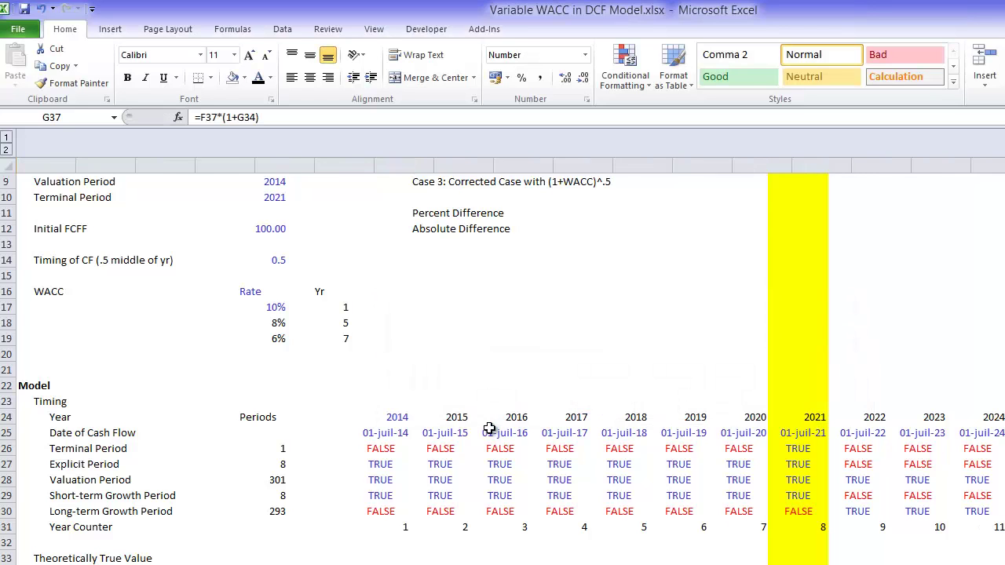
{"action": "key", "text": "ctrl+r"}
Examine the completed Cash Flow row together with the timing, growth rate and WACC rows above it
{"action": "key", "text": "Left"}
{"action": "key", "text": "Left"}
{"action": "key", "text": "Left"}
{"action": "key", "text": "Left"}
{"action": "key", "text": "Left"}
{"action": "key", "text": "Left"}
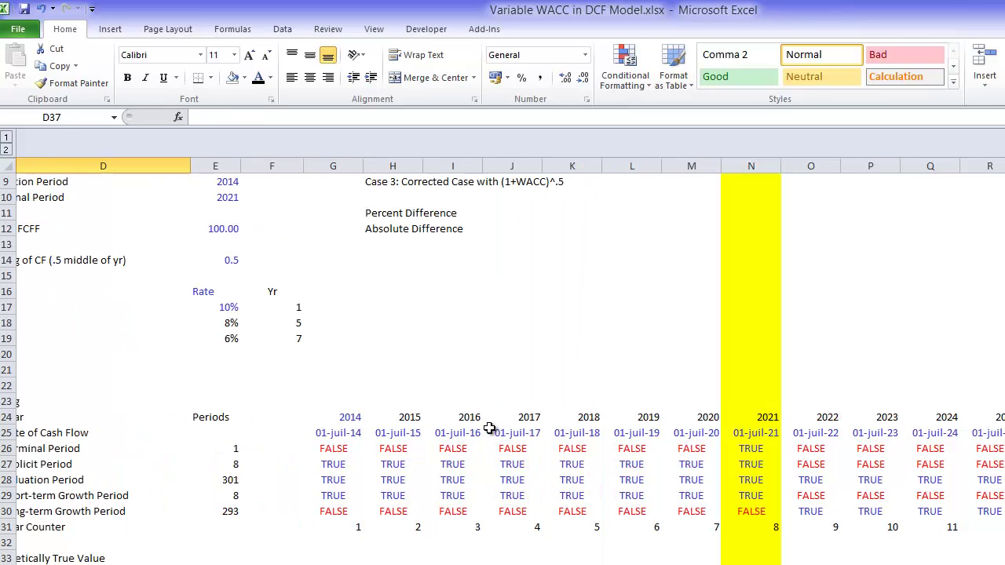
{"action": "key", "text": "Down"}
{"action": "key", "text": "Down"}
{"action": "key", "text": "Down"}
{"action": "key", "text": "Down"}
{"action": "key", "text": "Down"}
{"action": "key", "text": "Down"}
{"action": "key", "text": "Down"}
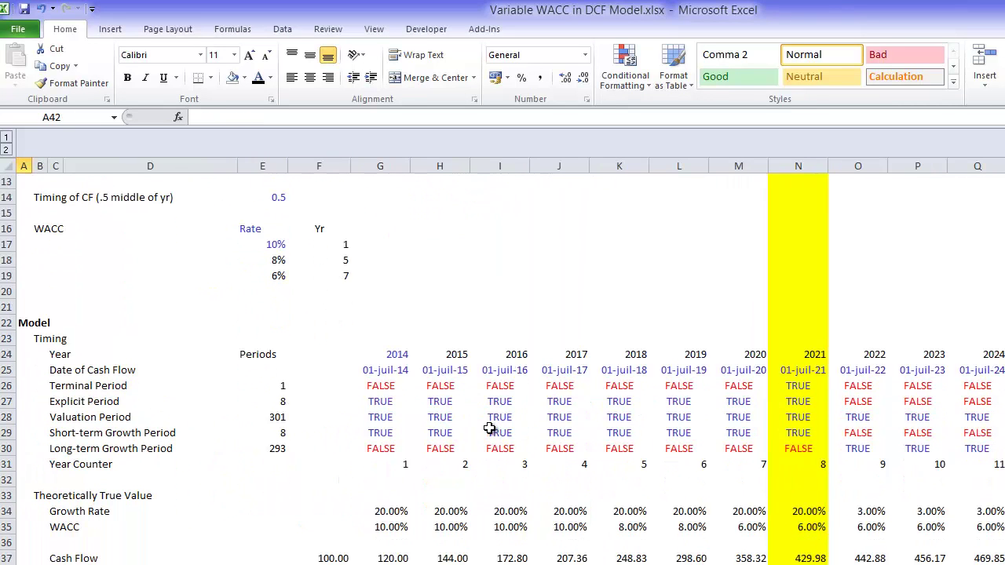
{"action": "key", "text": "Up"}
{"action": "key", "text": "Up"}
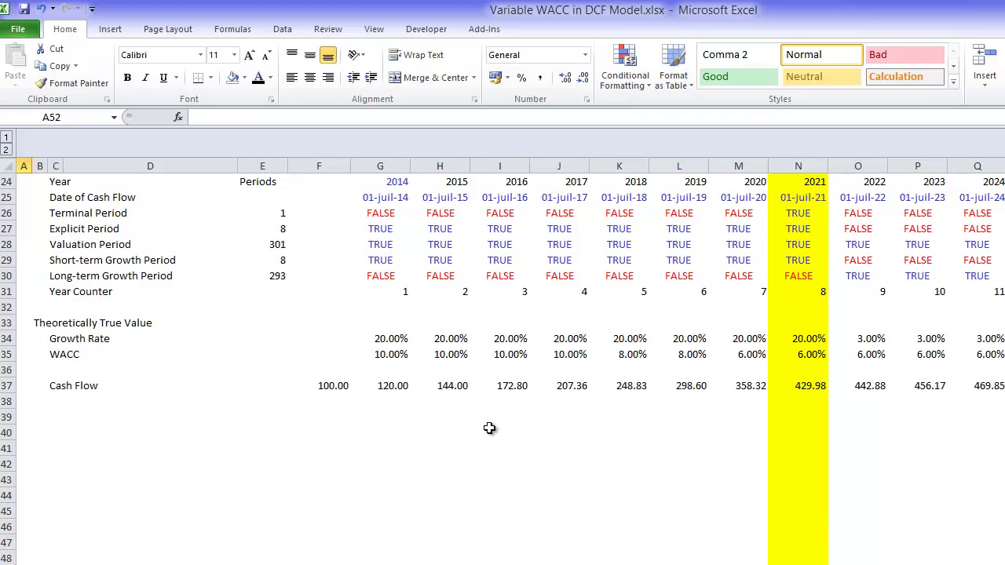
{"action": "key", "text": "Down"}
{"action": "key", "text": "Up"}
{"action": "key", "text": "Up"}
{"action": "key", "text": "Up"}
{"action": "key", "text": "Up"}
{"action": "key", "text": "Up"}
{"action": "key", "text": "Up"}
{"action": "key", "text": "Up"}
{"action": "key", "text": "Right"}
{"action": "key", "text": "Right"}
{"action": "key", "text": "Right"}
{"action": "key", "text": "Right"}
{"action": "key", "text": "Right"}
{"action": "key", "text": "Right"}
{"action": "key", "text": "Right"}
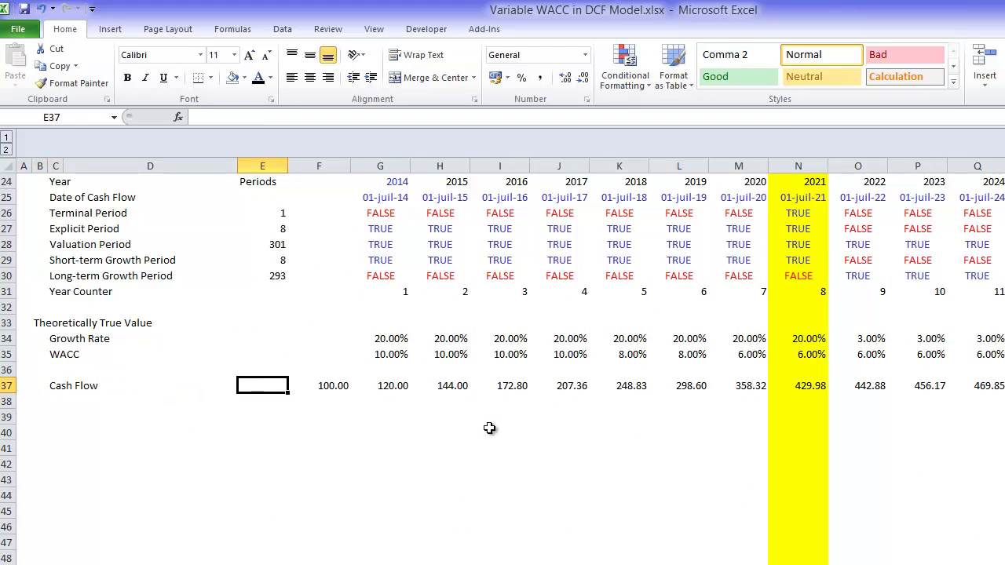
{"action": "key", "text": "Left"}
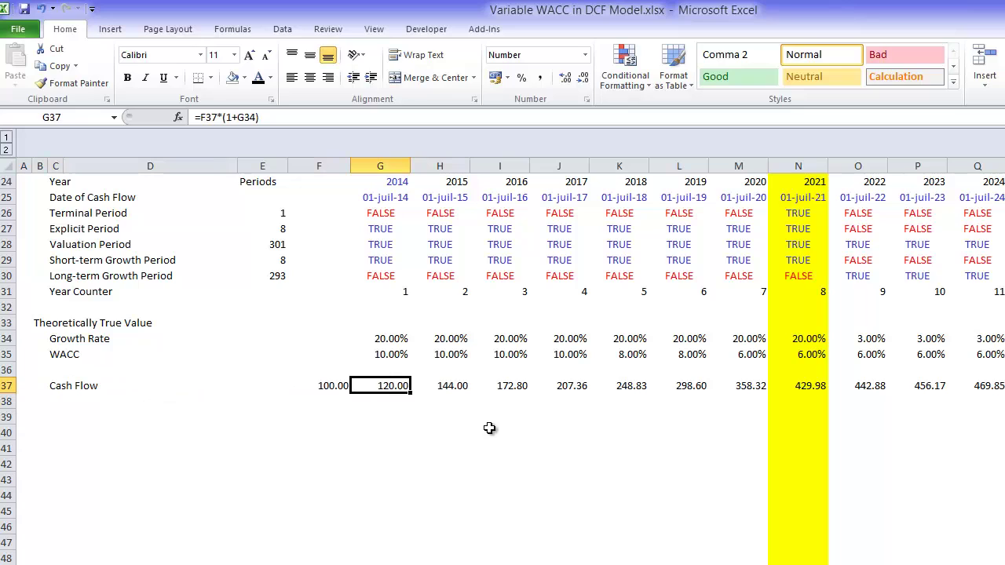
{"action": "key", "text": "Left"}
{"action": "key", "text": "Right"}
{"action": "key", "text": "Down"}
{"action": "key", "text": "Left"}
{"action": "key", "text": "Left"}
{"action": "key", "text": "Left"}
{"action": "key", "text": "Left"}
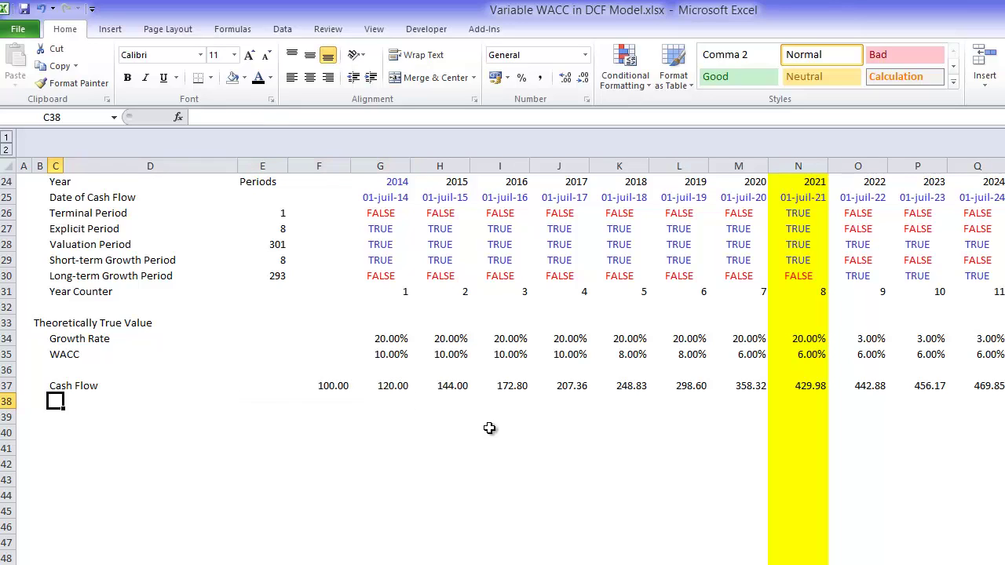
{"action": "key", "text": "Right"}
{"action": "key", "text": "Right"}
{"action": "key", "text": "Right"}
{"action": "key", "text": "Right"}
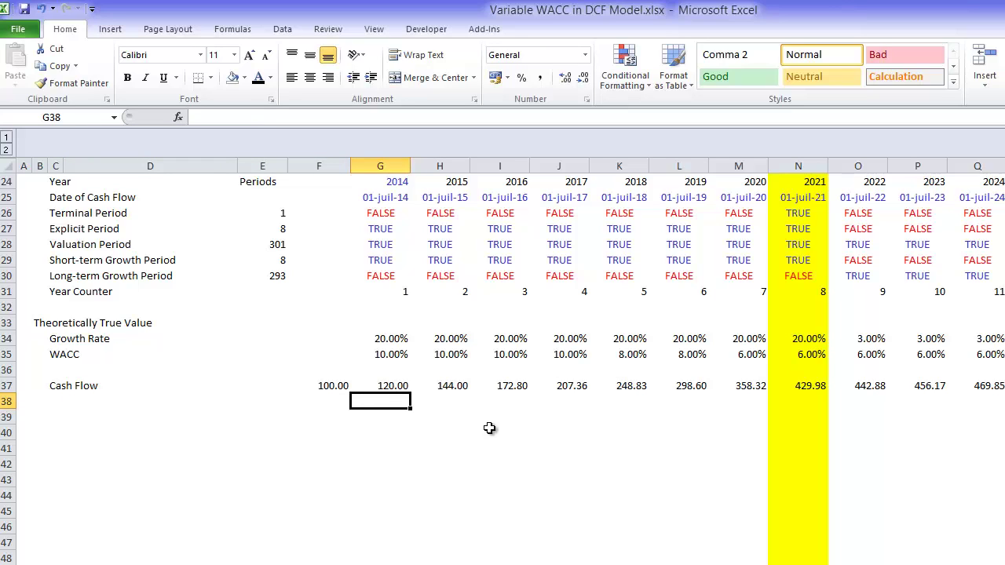
{"action": "key", "text": "Left"}
{"action": "key", "text": "Left"}
{"action": "key", "text": "Left"}
{"action": "key", "text": "Left"}
{"action": "key", "text": "Left"}
{"action": "key", "text": "Left"}
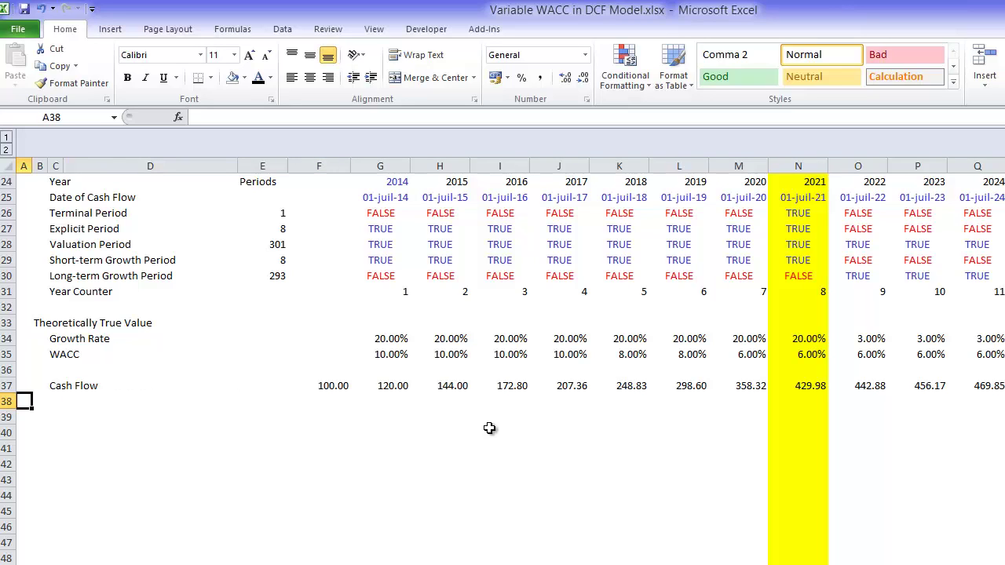
Label a new row "Incorrect PV Factor" in C39, leaving a blank row below Cash Flow
{"action": "key", "text": "Right"}
{"action": "key", "text": "Right"}
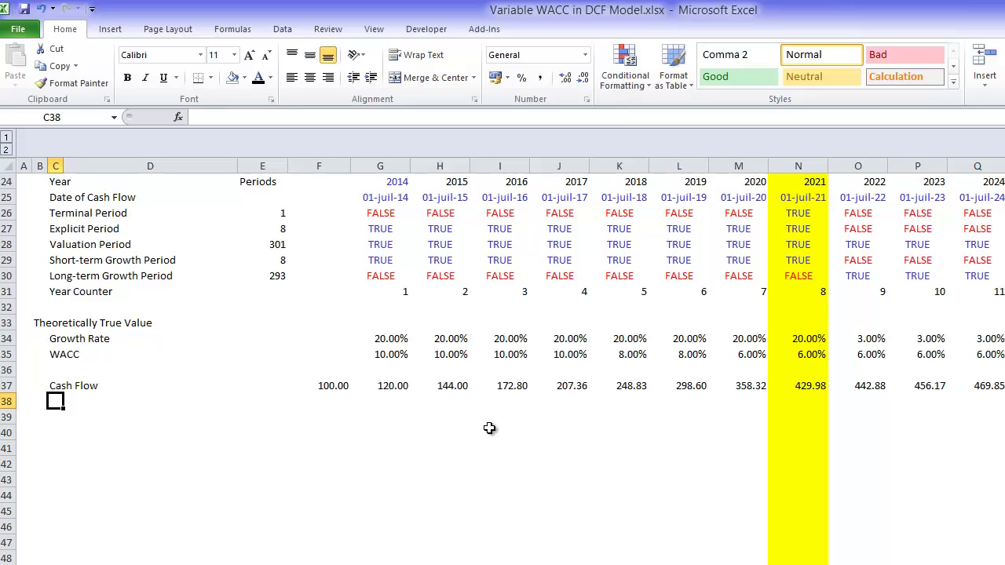
{"action": "key", "text": "Down"}
{"action": "type", "text": "Inc"}
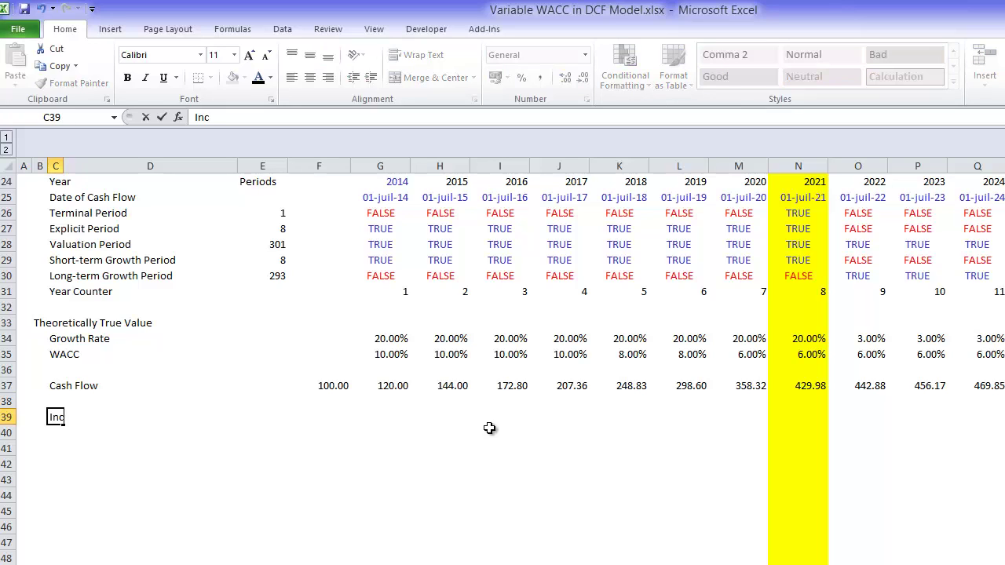
{"action": "type", "text": "orrect PV Factor"}
Enter the present value factor formula =1/(1+G35)^G31 in G39
{"action": "key", "text": "Right"}
{"action": "key", "text": "Right"}
{"action": "key", "text": "Right"}
{"action": "key", "text": "Right"}
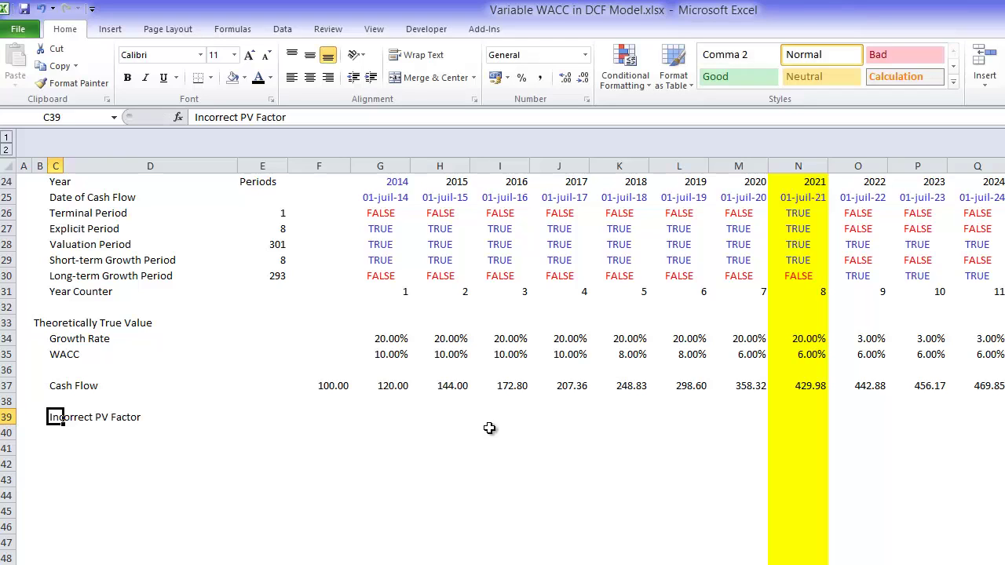
{"action": "type", "text": "=1"}
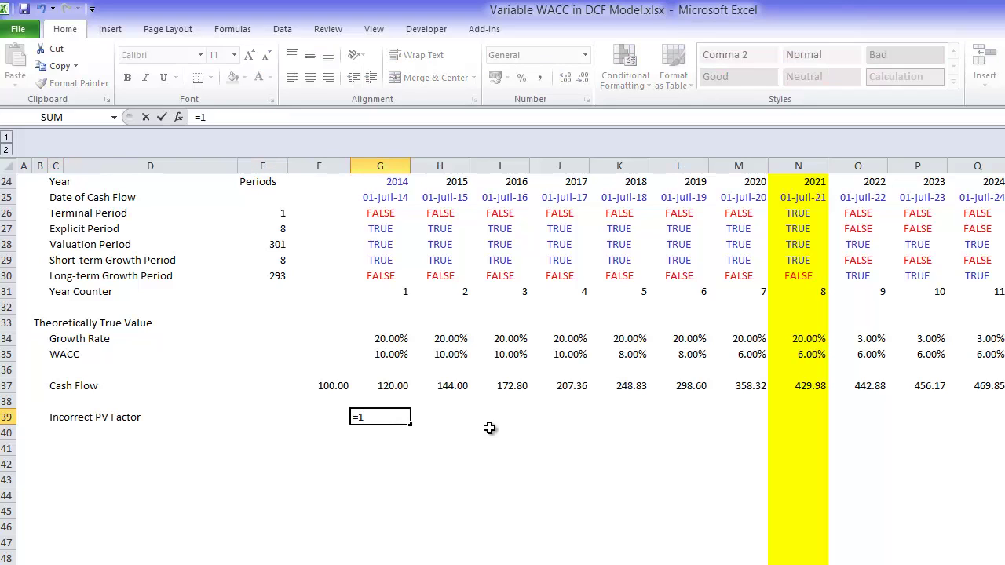
{"action": "type", "text": "/(1+"}
{"action": "key", "text": "Up"}
{"action": "key", "text": "Up"}
{"action": "key", "text": "Up"}
{"action": "key", "text": "Up"}
{"action": "type", "text": ")"}
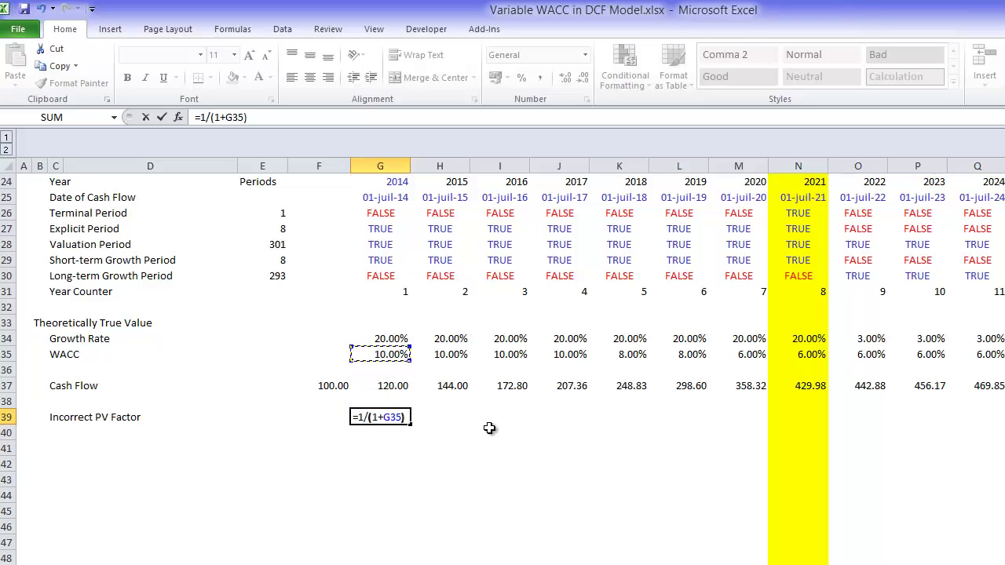
{"action": "type", "text": "^"}
{"action": "key", "text": "Up"}
{"action": "key", "text": "Up"}
{"action": "key", "text": "Up"}
{"action": "key", "text": "Up"}
{"action": "key", "text": "Up"}
{"action": "key", "text": "Up"}
{"action": "key", "text": "Up"}
{"action": "key", "text": "Up"}
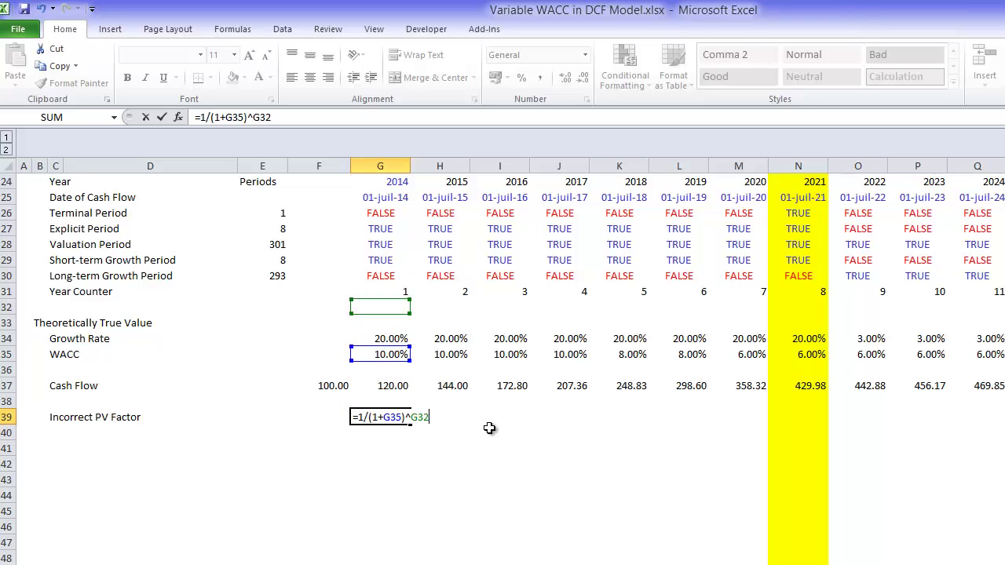
{"action": "key", "text": "ctrl+Return"}
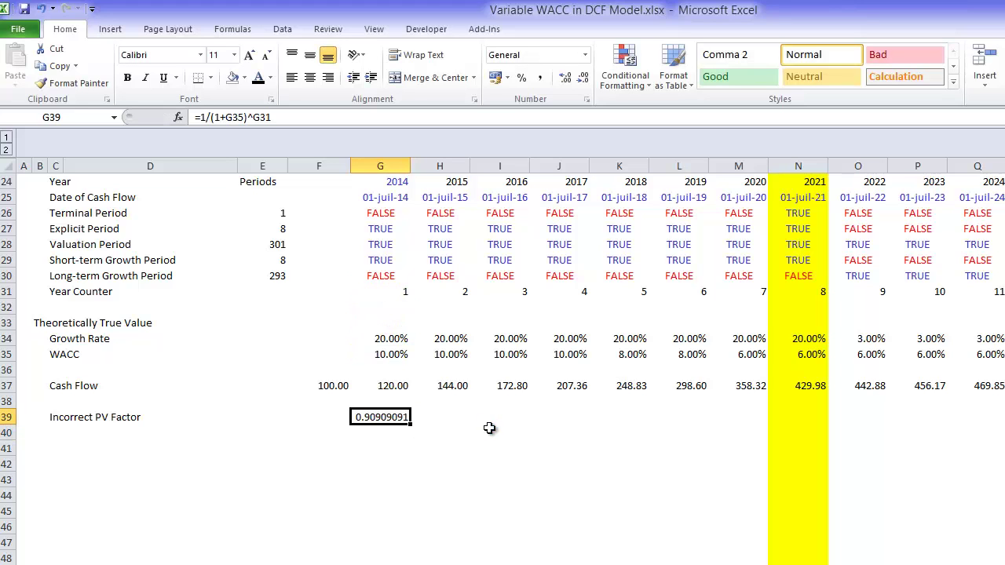
Format G39 as a number with two decimals and copy its formula across all years of the Incorrect PV Factor row
{"action": "key", "text": "ctrl+shift+1"}
{"action": "key", "text": "ctrl+shift+Right"}
{"action": "key", "text": "ctrl+r"}
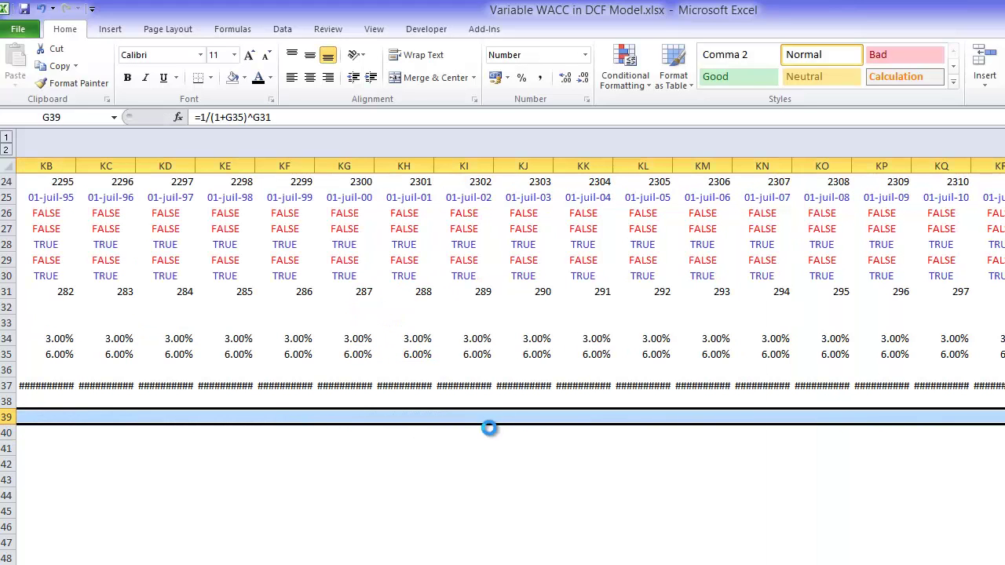
{"action": "key", "text": "Left"}
{"action": "key", "text": "Left"}
{"action": "key", "text": "Left"}
{"action": "key", "text": "Left"}
{"action": "key", "text": "Left"}
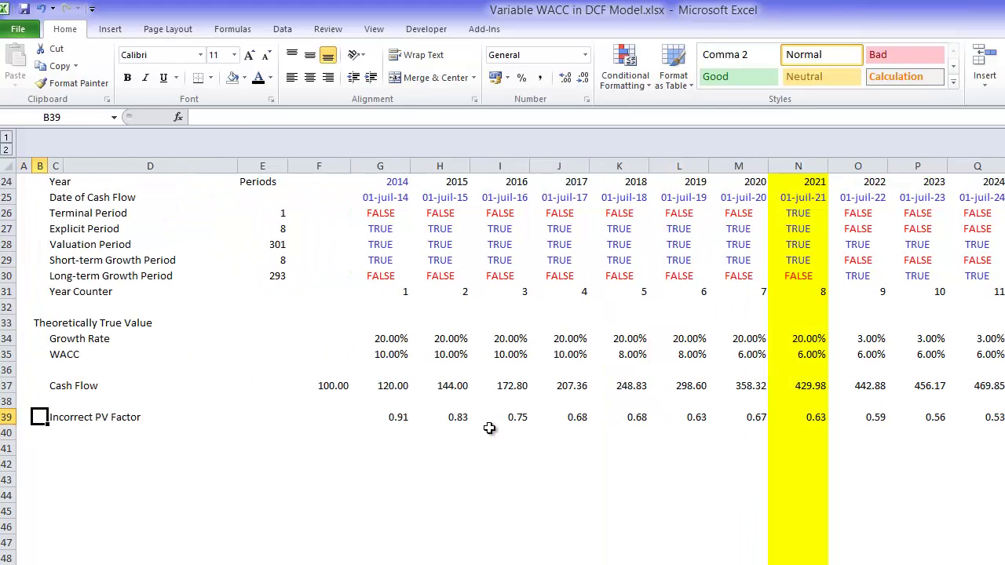
Inspect the 2018 Incorrect PV Factor formula in K39 and the WACC and year counter cells it references
{"action": "key", "text": "Right"}
{"action": "key", "text": "Right"}
{"action": "key", "text": "Right"}
{"action": "key", "text": "Right"}
{"action": "key", "text": "Right"}
{"action": "key", "text": "Right"}
{"action": "key", "text": "Right"}
{"action": "key", "text": "Right"}
{"action": "key", "text": "Right"}
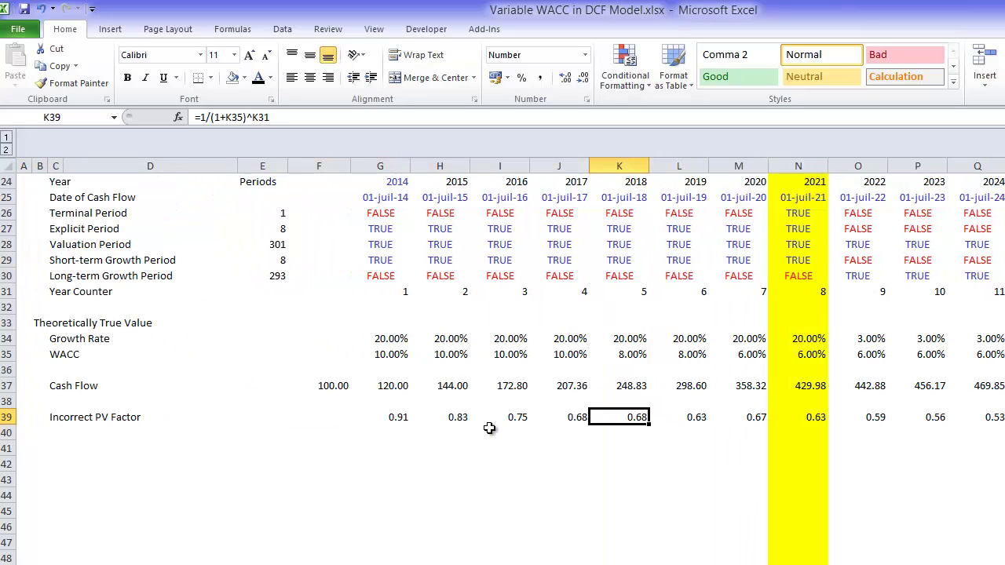
{"action": "key", "text": "F2"}
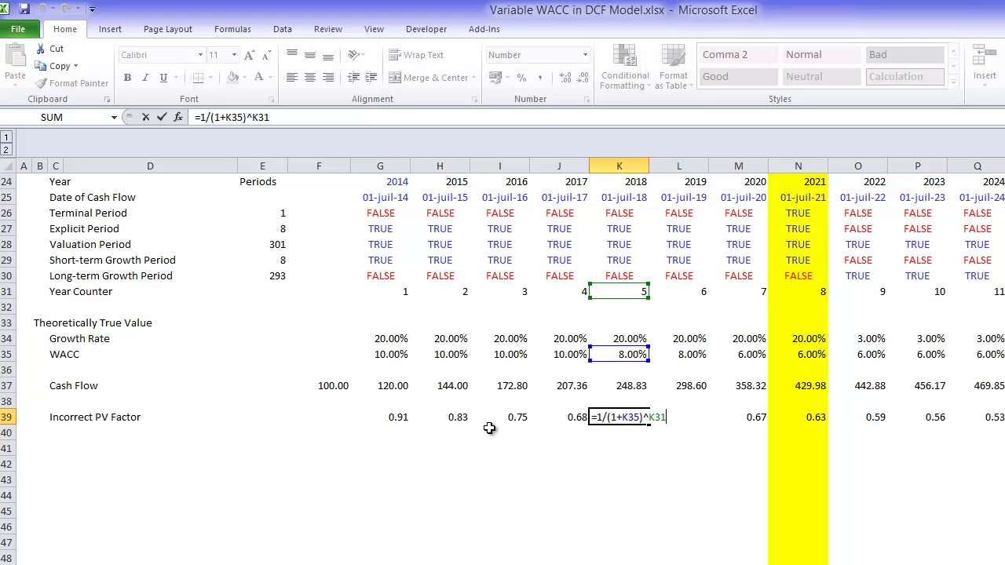
{"action": "key", "text": "Escape"}
Compare the 2017 and 2018 cash flows with their factors in the Incorrect PV Factor row
{"action": "key", "text": "Left"}
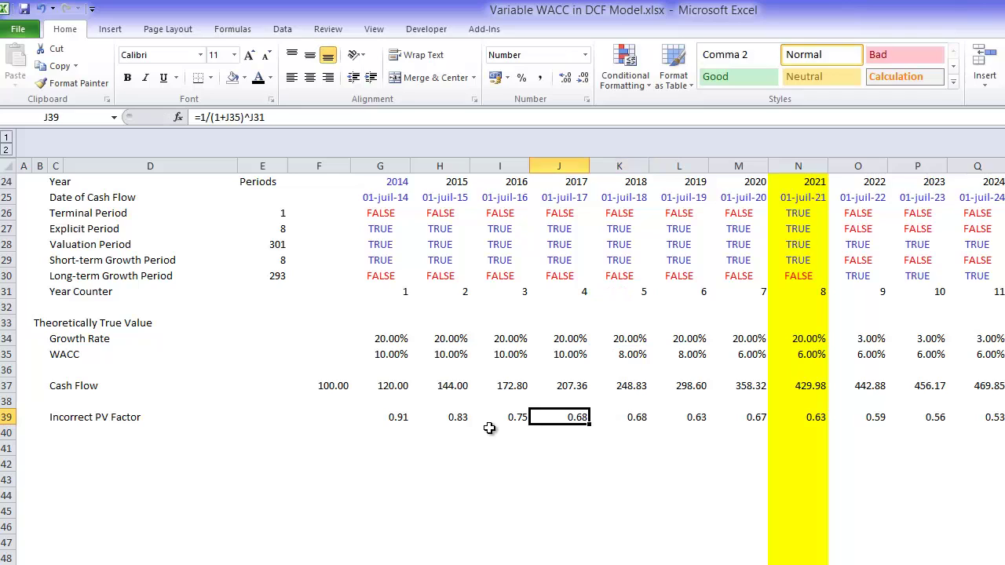
{"action": "key", "text": "Right"}
{"action": "key", "text": "Up"}
{"action": "key", "text": "Up"}
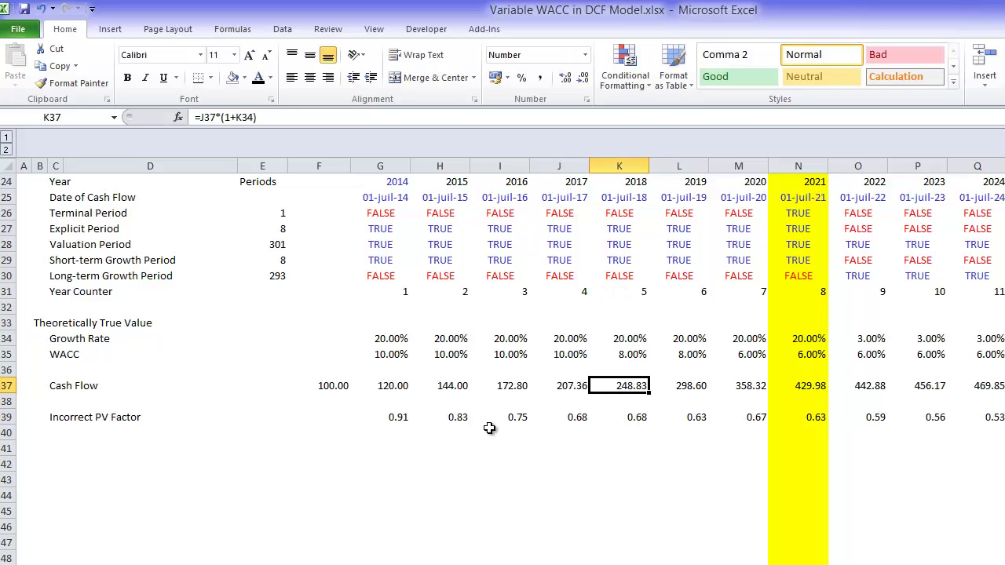
{"action": "key", "text": "Left"}
{"action": "key", "text": "Right"}
{"action": "key", "text": "Down"}
{"action": "key", "text": "Down"}
{"action": "key", "text": "Up"}
{"action": "key", "text": "Up"}
{"action": "key", "text": "Left"}
{"action": "key", "text": "Left"}
{"action": "key", "text": "Left"}
{"action": "key", "text": "Left"}
{"action": "key", "text": "Left"}
Set the first WACC rate in the assumptions, cell E17, to 25%
{"action": "key", "text": "Page_Up"}
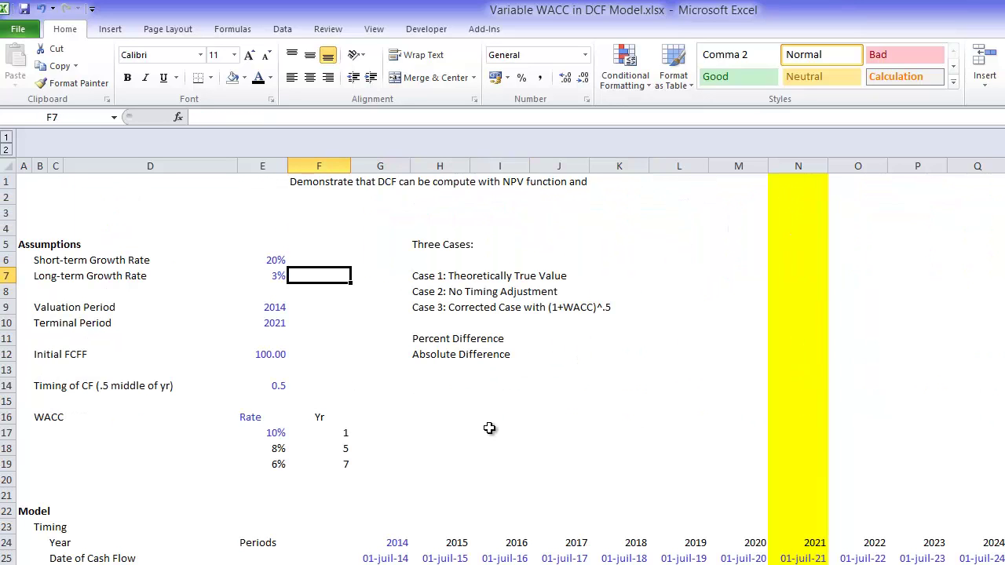
{"action": "key", "text": "Down"}
{"action": "key", "text": "Down"}
{"action": "key", "text": "Down"}
{"action": "key", "text": "Down"}
{"action": "key", "text": "Down"}
{"action": "key", "text": "Down"}
{"action": "key", "text": "Down"}
{"action": "key", "text": "Down"}
{"action": "key", "text": "Down"}
{"action": "key", "text": "Down"}
{"action": "key", "text": "Left"}
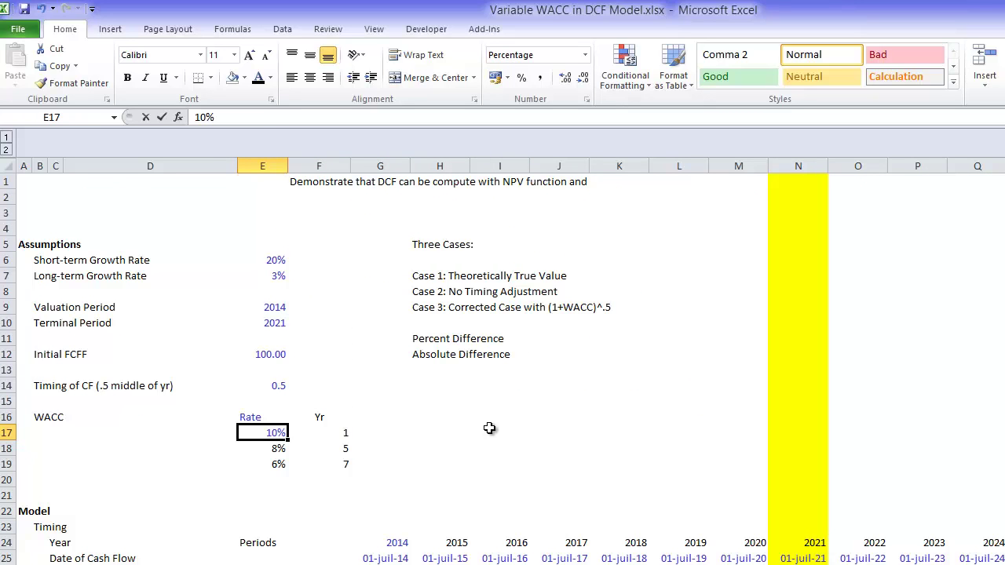
{"action": "type", "text": "25"}
{"action": "key", "text": "Return"}
Examine how the changed WACC affects the 2017 and 2018 Incorrect PV Factors relative to their cash flows
{"action": "key", "text": "Page_Down"}
{"action": "key", "text": "Up"}
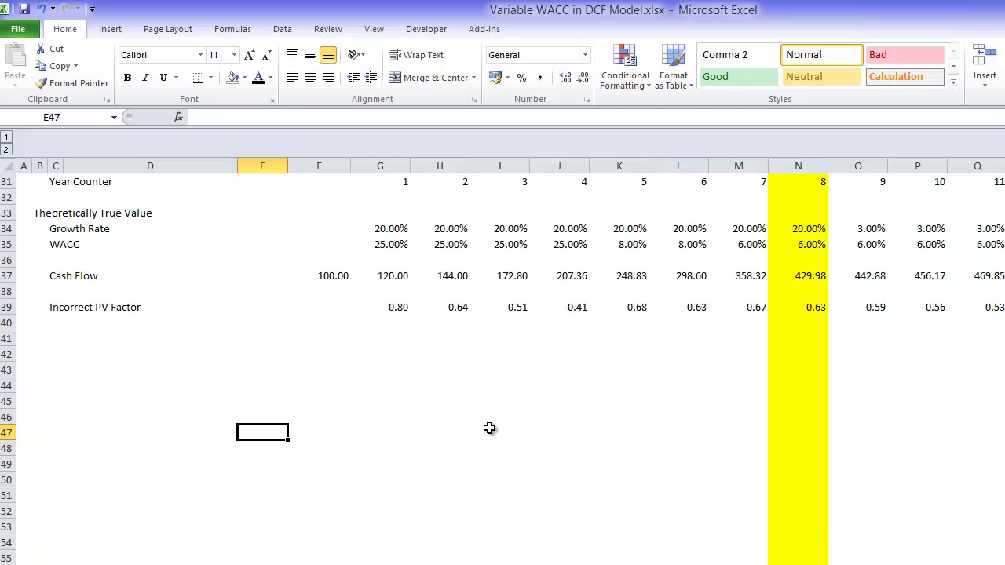
{"action": "key", "text": "Up"}
{"action": "key", "text": "Up"}
{"action": "key", "text": "Up"}
{"action": "key", "text": "Up"}
{"action": "key", "text": "Up"}
{"action": "key", "text": "Up"}
{"action": "key", "text": "Up"}
{"action": "key", "text": "Up"}
{"action": "key", "text": "Up"}
{"action": "key", "text": "Up"}
{"action": "key", "text": "Down"}
{"action": "key", "text": "Down"}
{"action": "key", "text": "Right"}
{"action": "key", "text": "Right"}
{"action": "key", "text": "Right"}
{"action": "key", "text": "Right"}
{"action": "key", "text": "Right"}
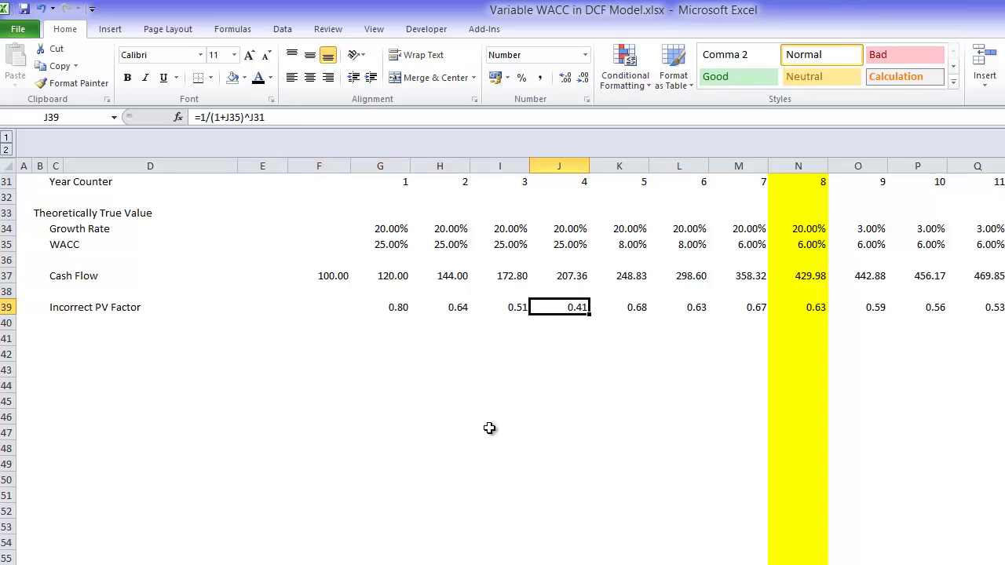
{"action": "key", "text": "Right"}
{"action": "key", "text": "Up"}
{"action": "key", "text": "Up"}
{"action": "key", "text": "Left"}
{"action": "key", "text": "Right"}
{"action": "key", "text": "Down"}
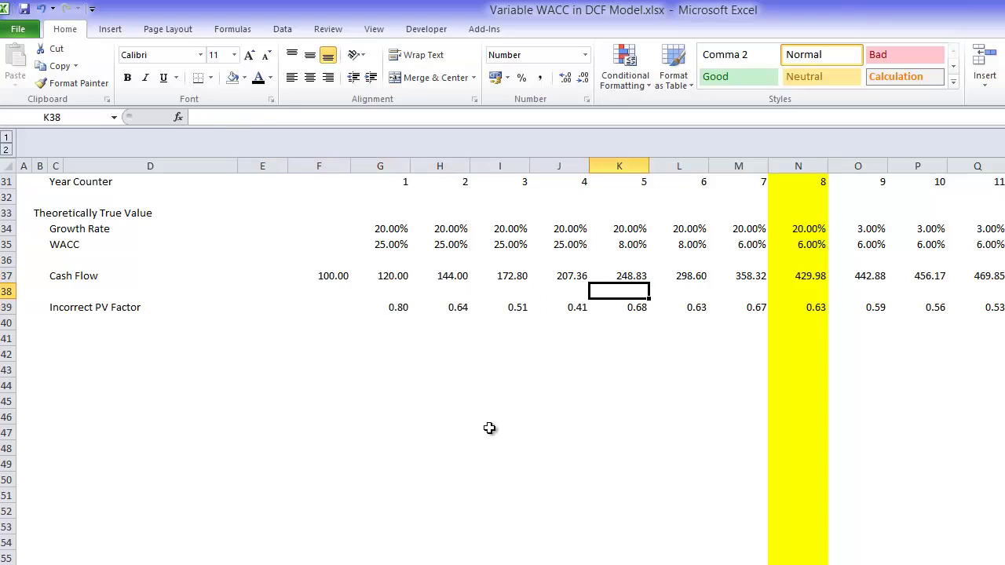
{"action": "key", "text": "Down"}
{"action": "key", "text": "Up"}
{"action": "key", "text": "Up"}
{"action": "key", "text": "Left"}
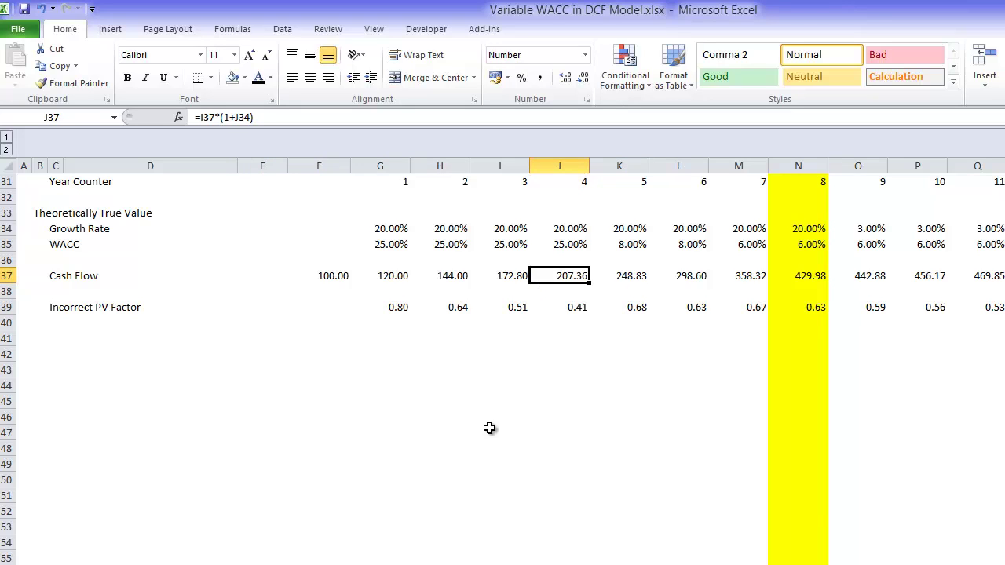
{"action": "key", "text": "Right"}
{"action": "key", "text": "Left"}
{"action": "key", "text": "Right"}
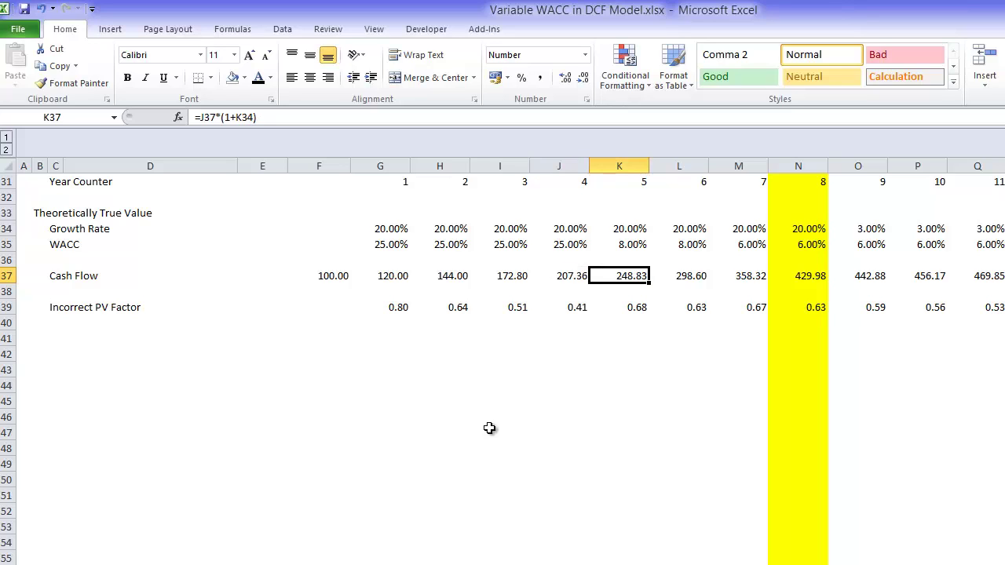
{"action": "key", "text": "Left"}
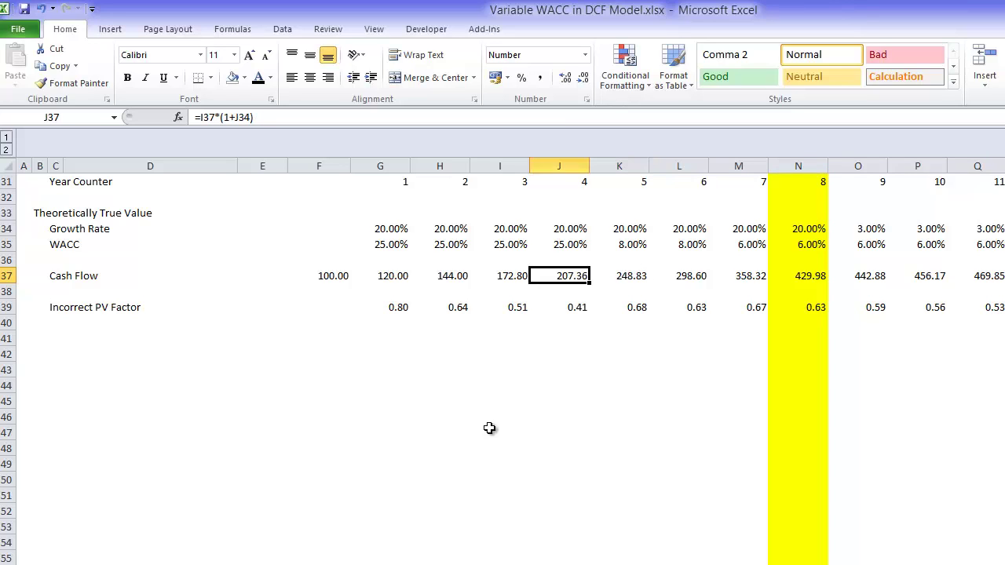
{"action": "key", "text": "Left"}
{"action": "key", "text": "Right"}
{"action": "key", "text": "Left"}
{"action": "key", "text": "Left"}
{"action": "key", "text": "Right"}
{"action": "key", "text": "Right"}
{"action": "key", "text": "Right"}
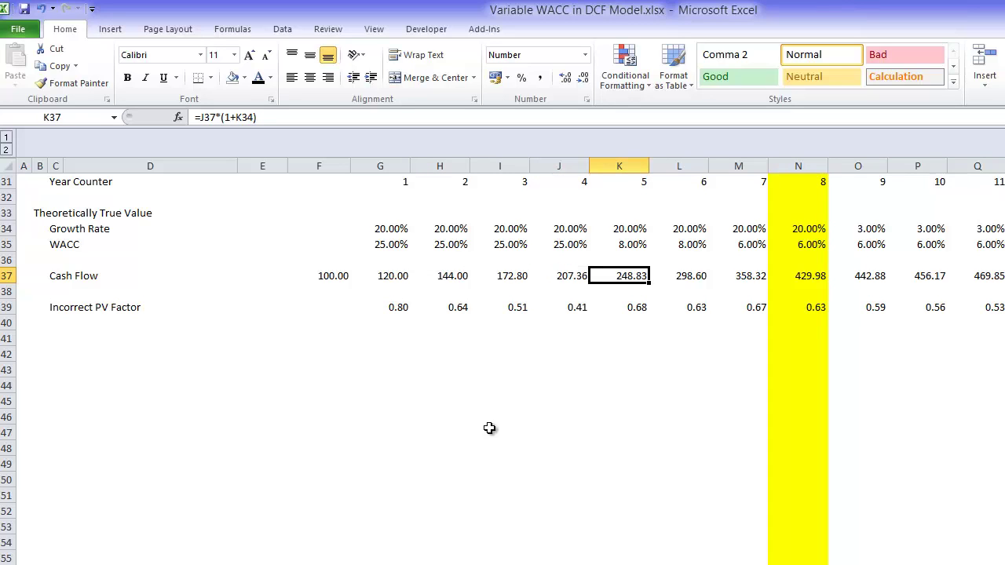
Label the row below Incorrect PV Factor "Compount PV Factor" in cell C40
{"action": "key", "text": "Down"}
{"action": "key", "text": "Down"}
{"action": "key", "text": "Down"}
{"action": "key", "text": "Left"}
{"action": "key", "text": "Left"}
{"action": "key", "text": "Left"}
{"action": "key", "text": "Left"}
{"action": "key", "text": "Left"}
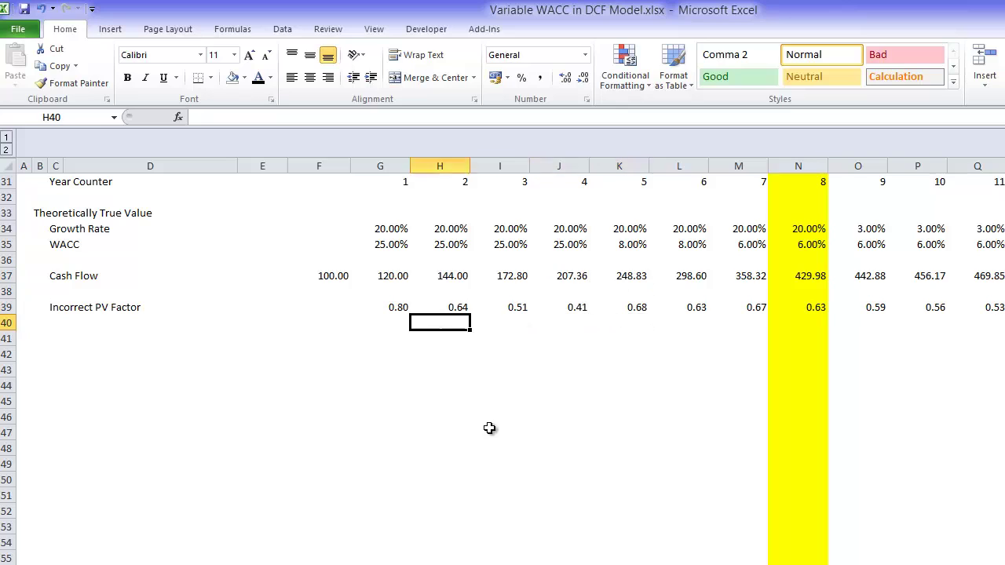
{"action": "key", "text": "Left"}
{"action": "key", "text": "Left"}
{"action": "key", "text": "Left"}
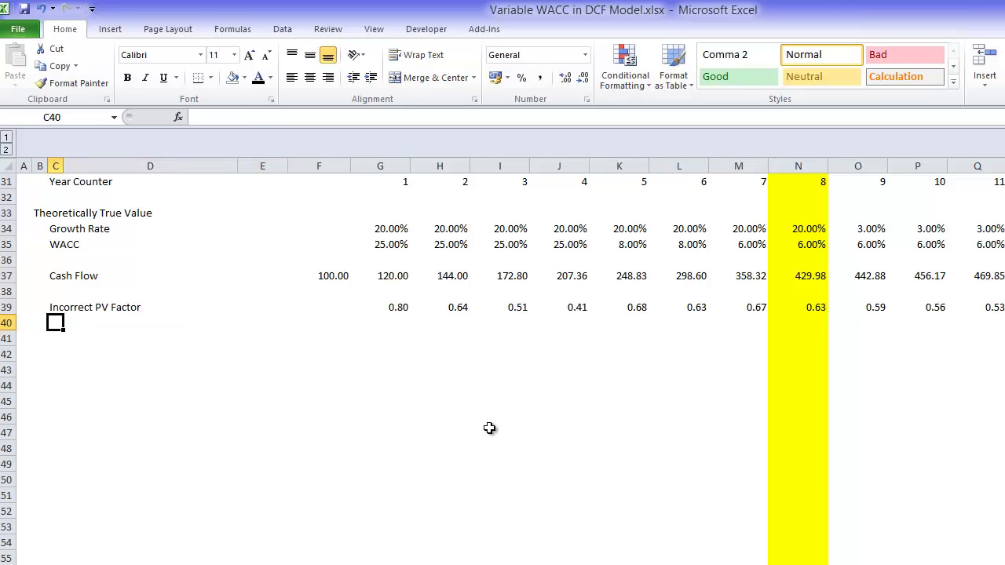
{"action": "type", "text": "Compu"}
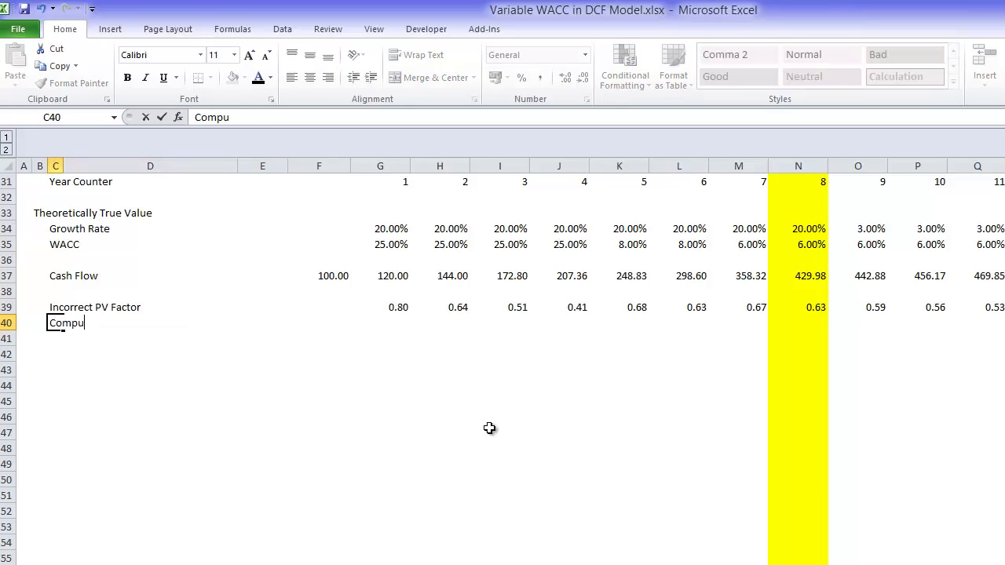
{"action": "key", "text": "BackSpace"}
{"action": "type", "text": "pount PV Factor"}
{"action": "key", "text": "Return"}
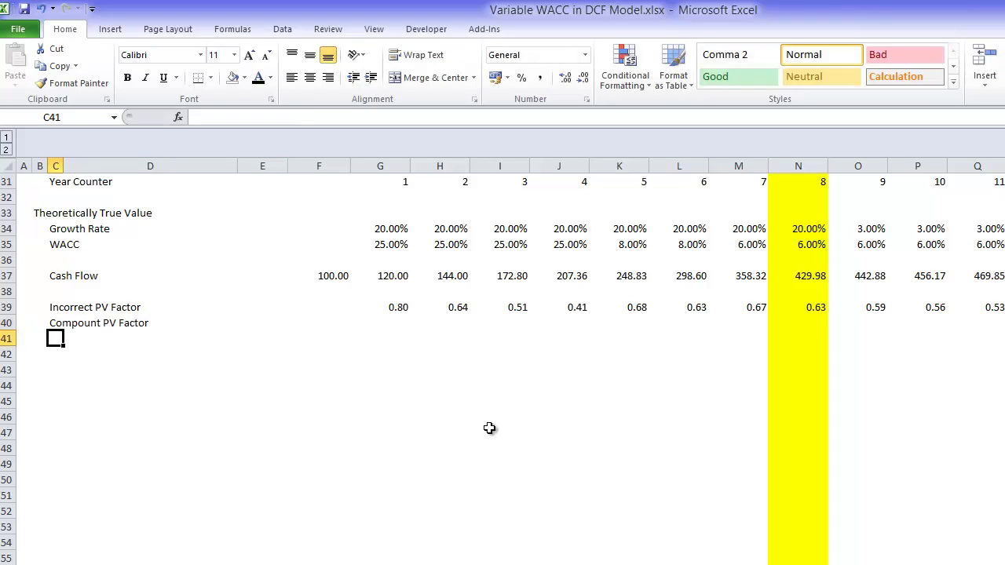
Enter 1 as the 2014 value of the Compount PV Factor row in cell G40
{"action": "key", "text": "Up"}
{"action": "key", "text": "Up"}
{"action": "key", "text": "Down"}
{"action": "key", "text": "Right"}
{"action": "key", "text": "Right"}
{"action": "key", "text": "Right"}
{"action": "key", "text": "Right"}
{"action": "type", "text": "1"}
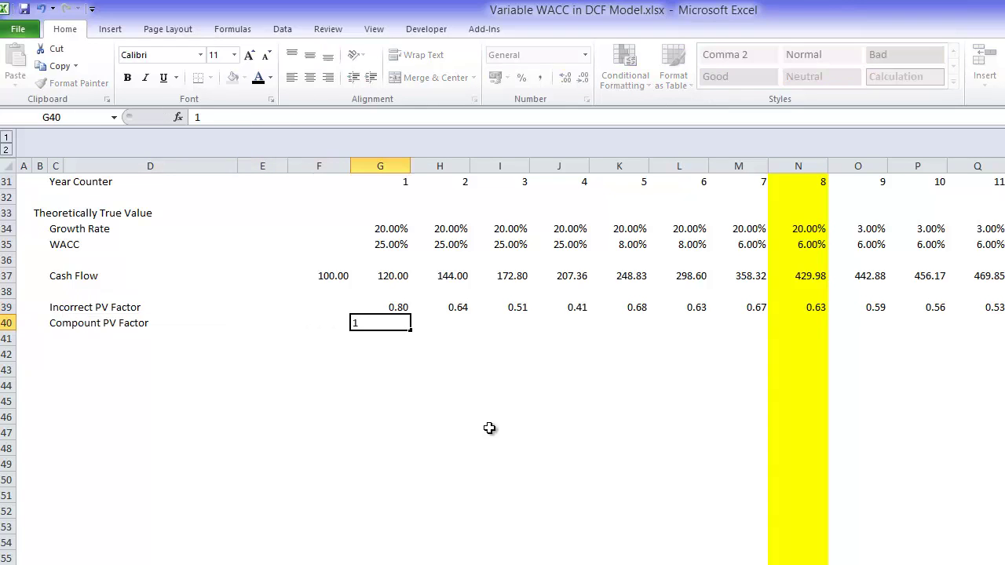
Enter a starting value of 1 in F40, the column before 2014, for the Compount PV Factor row
{"action": "key", "text": "Left"}
{"action": "key", "text": "Up"}
{"action": "key", "text": "Up"}
{"action": "key", "text": "Up"}
{"action": "key", "text": "Up"}
{"action": "key", "text": "Up"}
{"action": "key", "text": "Up"}
{"action": "key", "text": "Up"}
{"action": "key", "text": "Up"}
{"action": "key", "text": "ctrl+Up"}
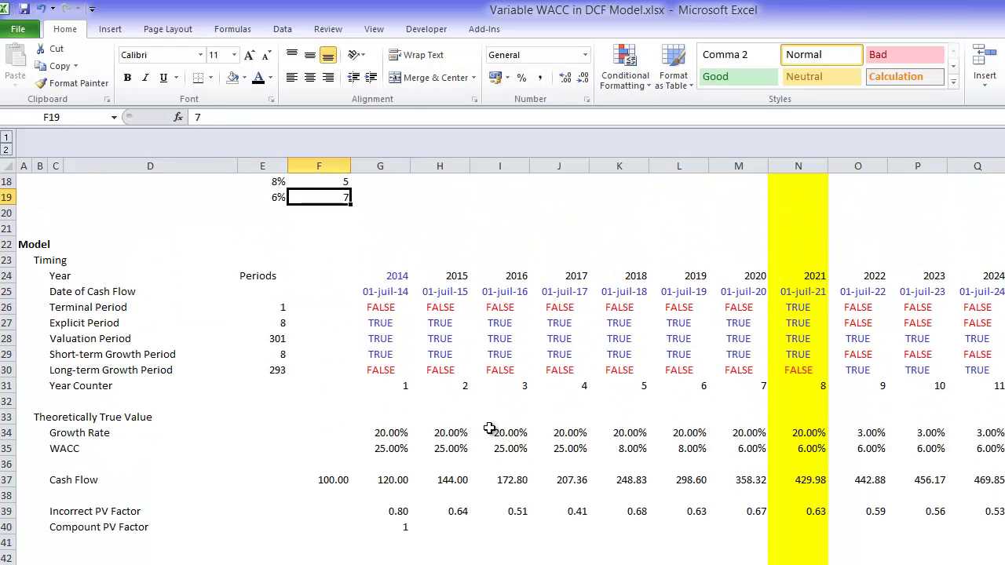
{"action": "key", "text": "Down"}
{"action": "key", "text": "Down"}
{"action": "key", "text": "Down"}
{"action": "key", "text": "Down"}
{"action": "key", "text": "Down"}
{"action": "key", "text": "Down"}
{"action": "key", "text": "Down"}
{"action": "key", "text": "Down"}
{"action": "key", "text": "Down"}
{"action": "key", "text": "Down"}
{"action": "key", "text": "Down"}
{"action": "key", "text": "Down"}
{"action": "key", "text": "Down"}
{"action": "key", "text": "Down"}
{"action": "key", "text": "Down"}
{"action": "key", "text": "Down"}
{"action": "key", "text": "Down"}
{"action": "key", "text": "Down"}
{"action": "key", "text": "Down"}
{"action": "key", "text": "Down"}
{"action": "type", "text": "1"}
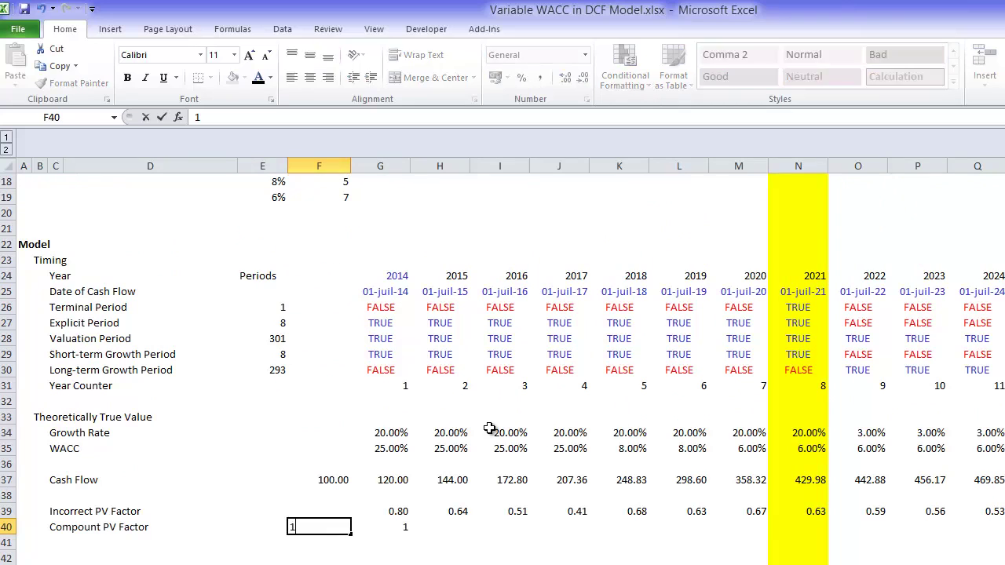
{"action": "key", "text": "Right"}
{"action": "type", "text": "="}
{"action": "key", "text": "Left"}
{"action": "type", "text": "*(1"}
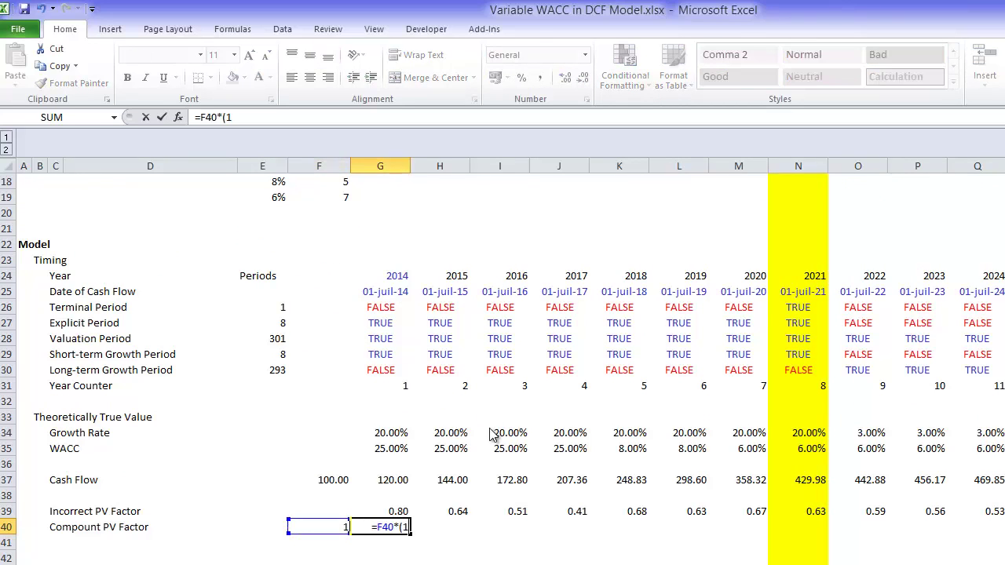
{"action": "key", "text": "Return"}
{"action": "type", "text": "y"}
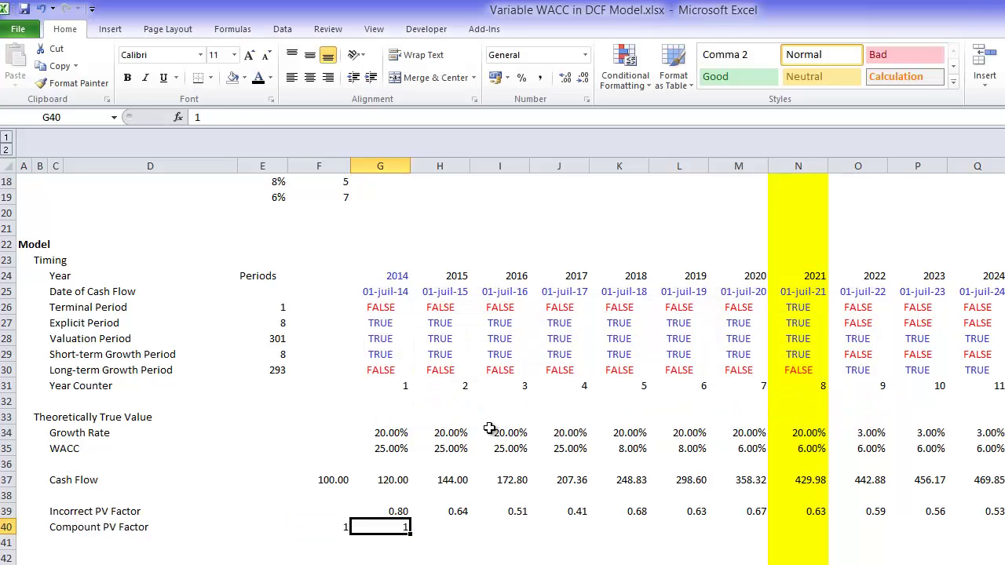
Enter the 2014 compound factor formula =F40*(1+G35) in G40, compounding the previous factor by the year's WACC
{"action": "type", "text": "="}
{"action": "key", "text": "Left"}
{"action": "type", "text": "*("}
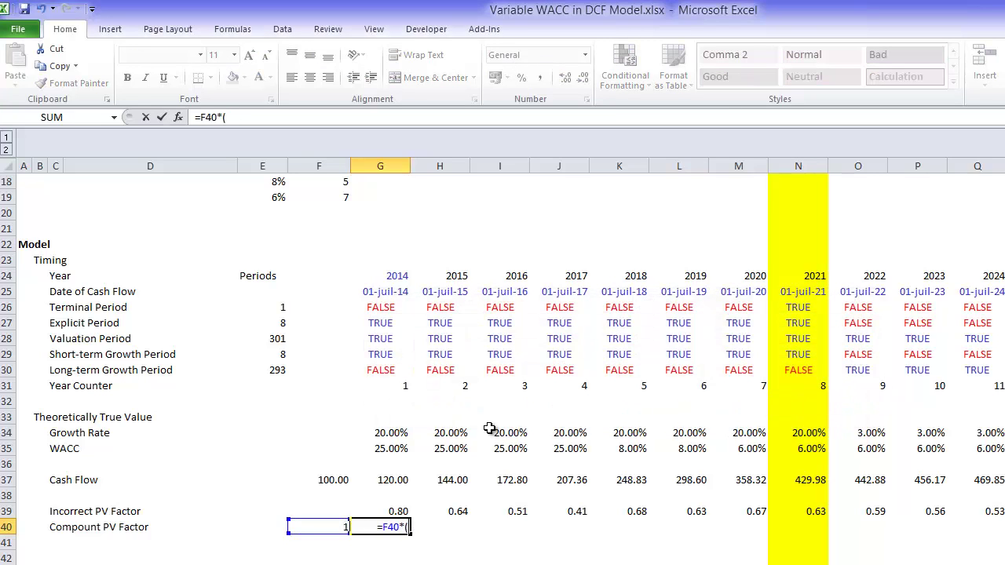
{"action": "type", "text": "1+"}
{"action": "key", "text": "Up"}
{"action": "key", "text": "Up"}
{"action": "key", "text": "Up"}
{"action": "key", "text": "Up"}
{"action": "key", "text": "Up"}
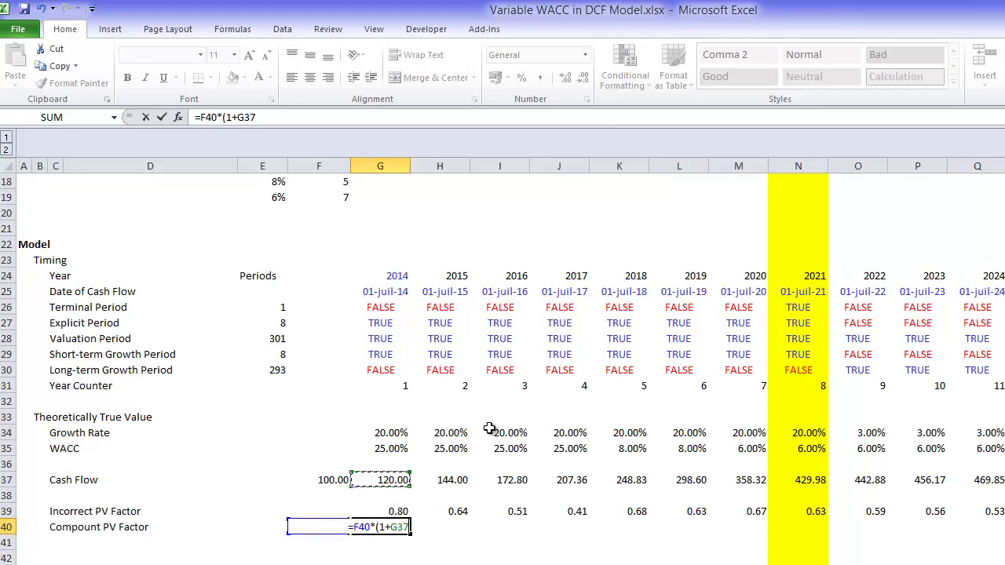
{"action": "key", "text": "Return"}
{"action": "key", "text": "y"}
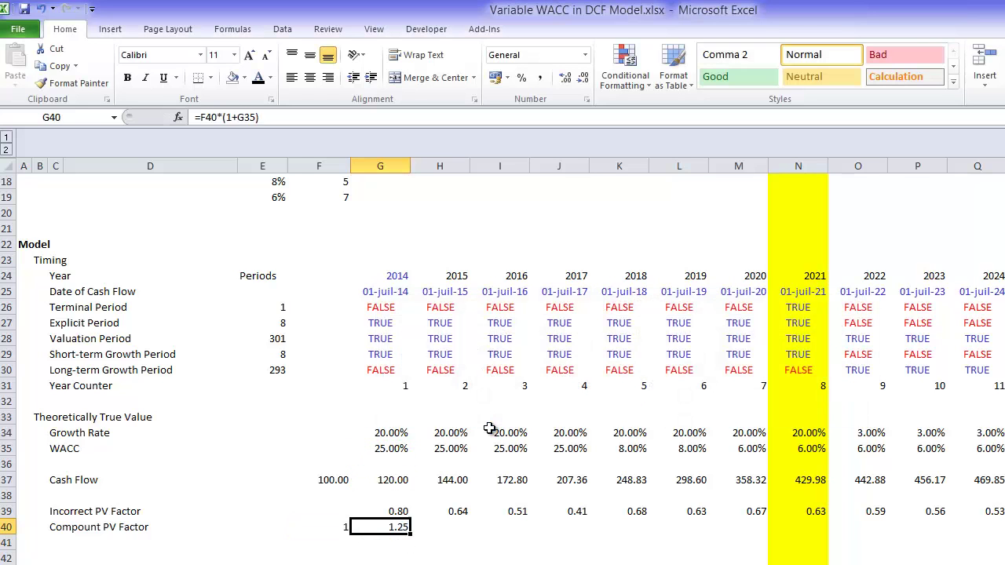
Fill the compound factor formula from G40 across row 40 through column KU
{"action": "key", "text": "ctrl+shift+Right"}
{"action": "key", "text": "ctrl+r"}
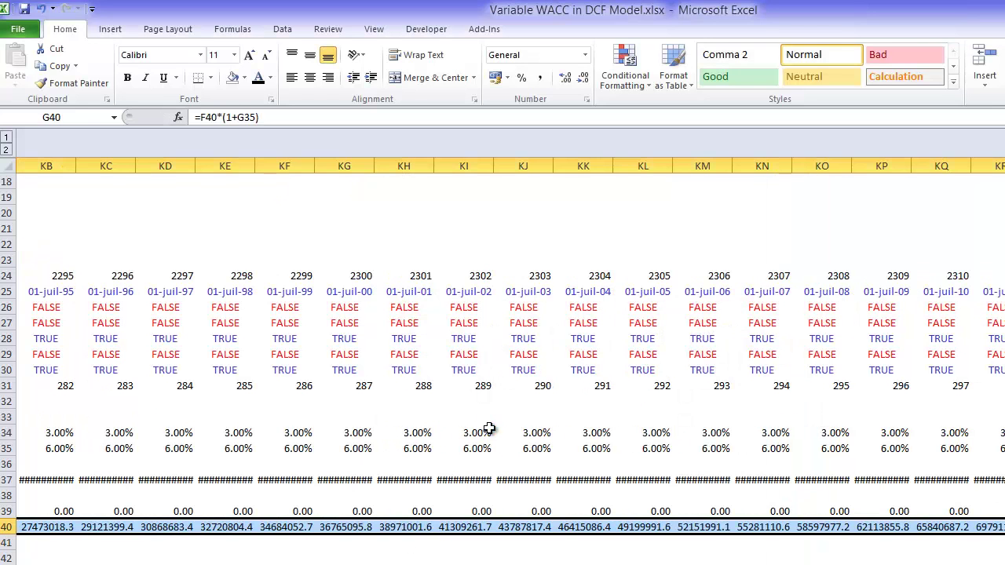
{"action": "key", "text": "ctrl+BackSpace"}
{"action": "key", "text": "Left"}
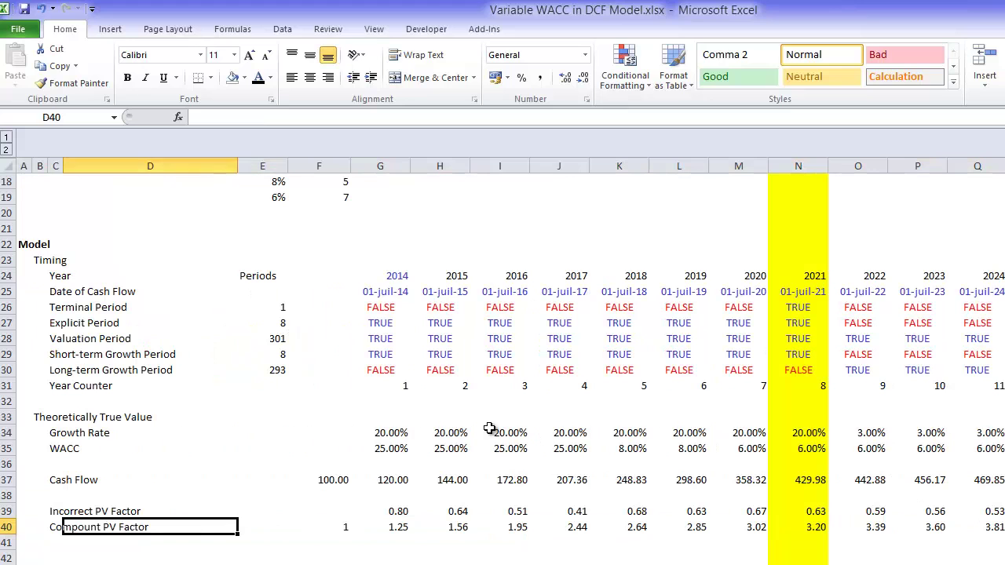
{"action": "key", "text": "Left"}
{"action": "key", "text": "Left"}
{"action": "key", "text": "Down"}
{"action": "key", "text": "Down"}
{"action": "key", "text": "Down"}
{"action": "key", "text": "Down"}
{"action": "key", "text": "Down"}
{"action": "key", "text": "Down"}
{"action": "key", "text": "Down"}
{"action": "key", "text": "Down"}
{"action": "key", "text": "Down"}
{"action": "key", "text": "Down"}
{"action": "key", "text": "Down"}
{"action": "key", "text": "Down"}
{"action": "key", "text": "Down"}
{"action": "key", "text": "Down"}
{"action": "key", "text": "Down"}
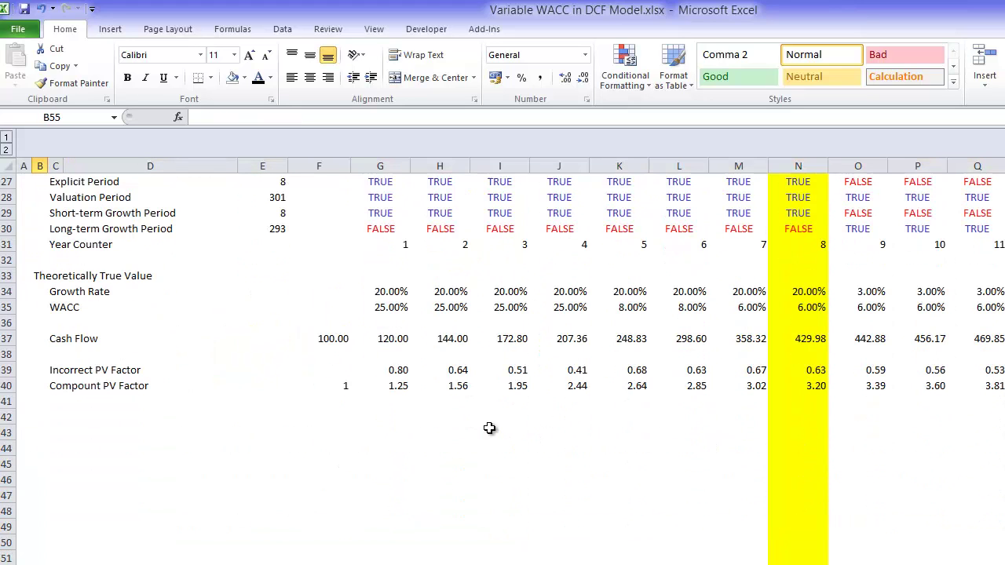
{"action": "key", "text": "Up"}
{"action": "key", "text": "Up"}
{"action": "key", "text": "Up"}
{"action": "key", "text": "Up"}
{"action": "key", "text": "Up"}
{"action": "key", "text": "Up"}
{"action": "key", "text": "Up"}
{"action": "key", "text": "Up"}
{"action": "key", "text": "Up"}
{"action": "key", "text": "Up"}
{"action": "key", "text": "Up"}
{"action": "key", "text": "Up"}
{"action": "key", "text": "Up"}
{"action": "key", "text": "Up"}
Format the starting compound factor in F40 as a number with two decimals
{"action": "key", "text": "Right"}
{"action": "key", "text": "Right"}
{"action": "key", "text": "Right"}
{"action": "key", "text": "Right"}
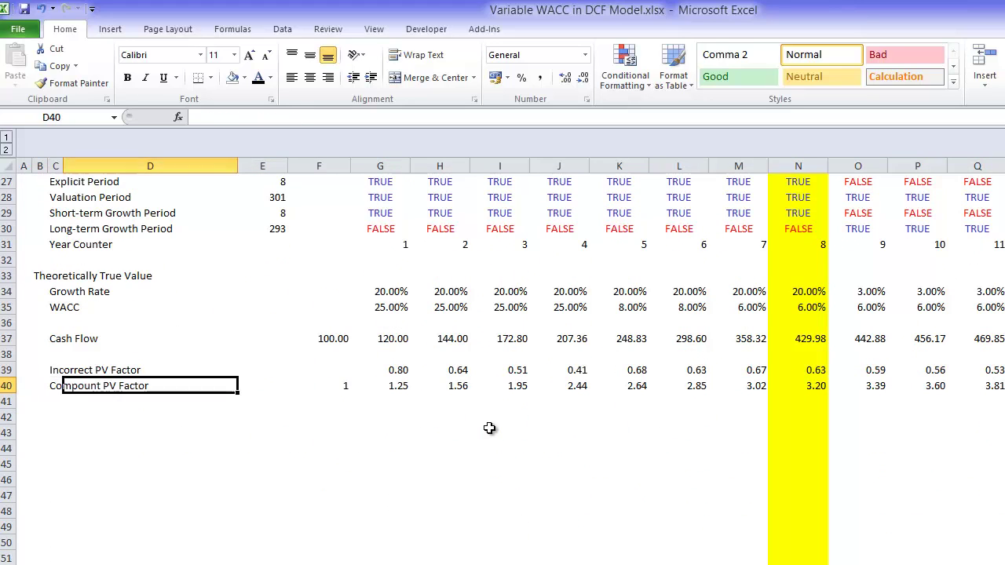
{"action": "key", "text": "Left"}
{"action": "key", "text": "Right"}
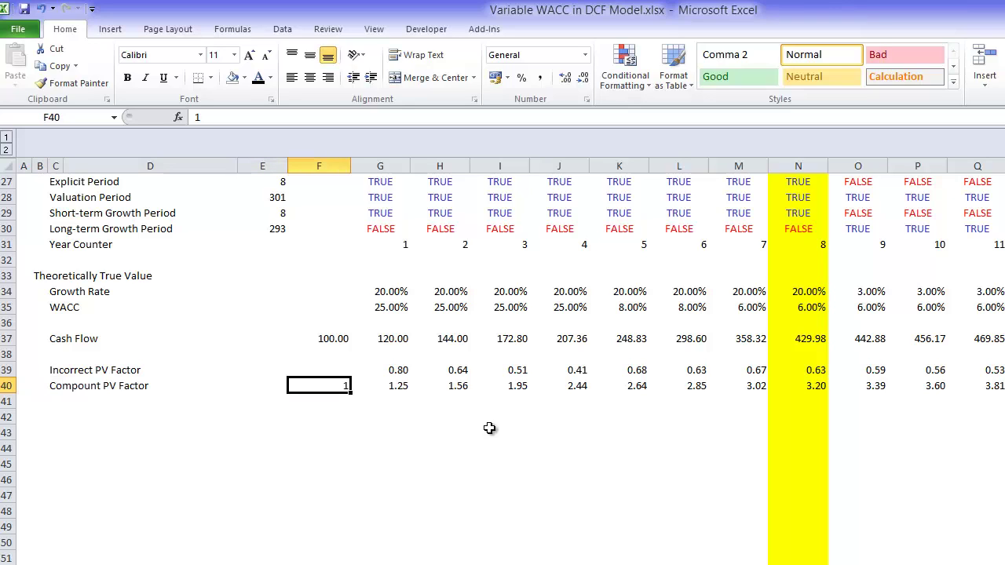
{"action": "key", "text": "ctrl+shift+1"}
Label cell C42 "PV of Cash Flow with Varying WACC"
{"action": "key", "text": "Down"}
{"action": "key", "text": "Left"}
{"action": "key", "text": "Left"}
{"action": "key", "text": "Up"}
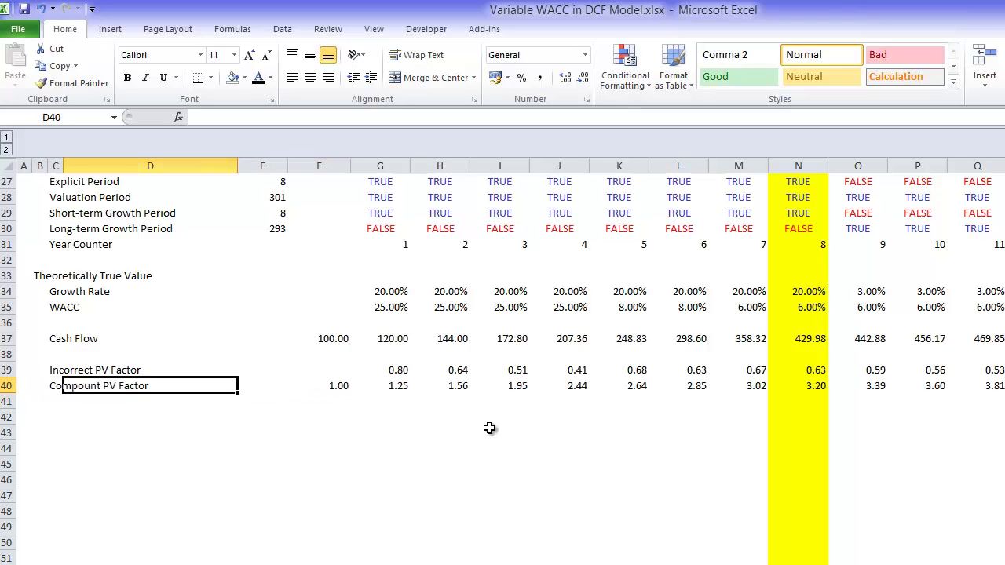
{"action": "key", "text": "Left"}
{"action": "key", "text": "Down"}
{"action": "key", "text": "Down"}
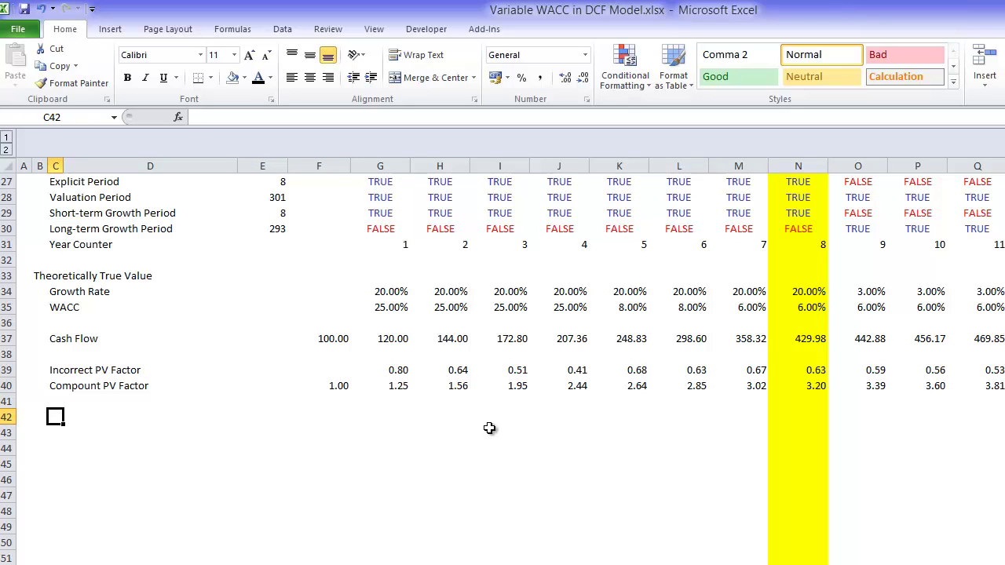
{"action": "type", "text": "PV"}
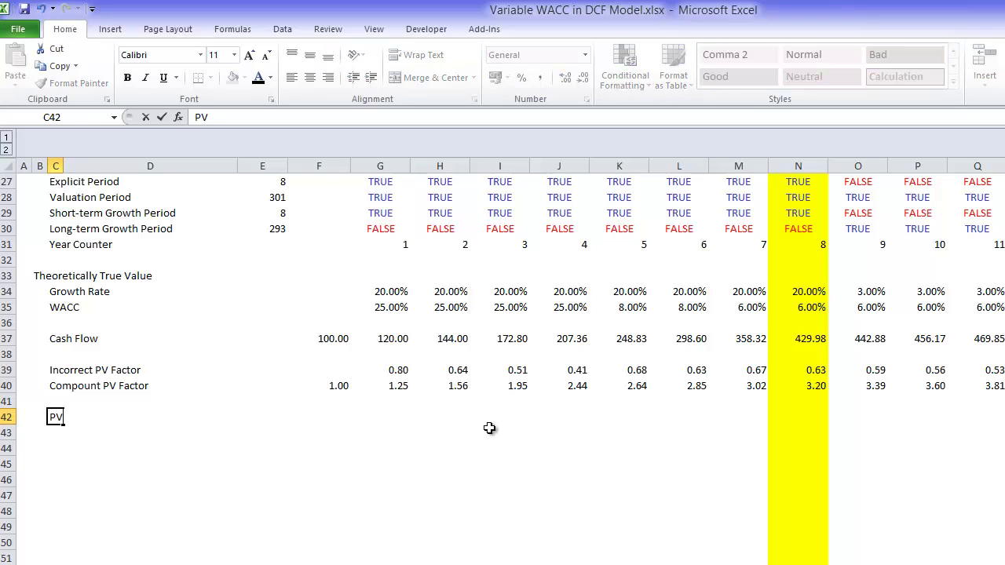
{"action": "type", "text": " of Cash Fow"}
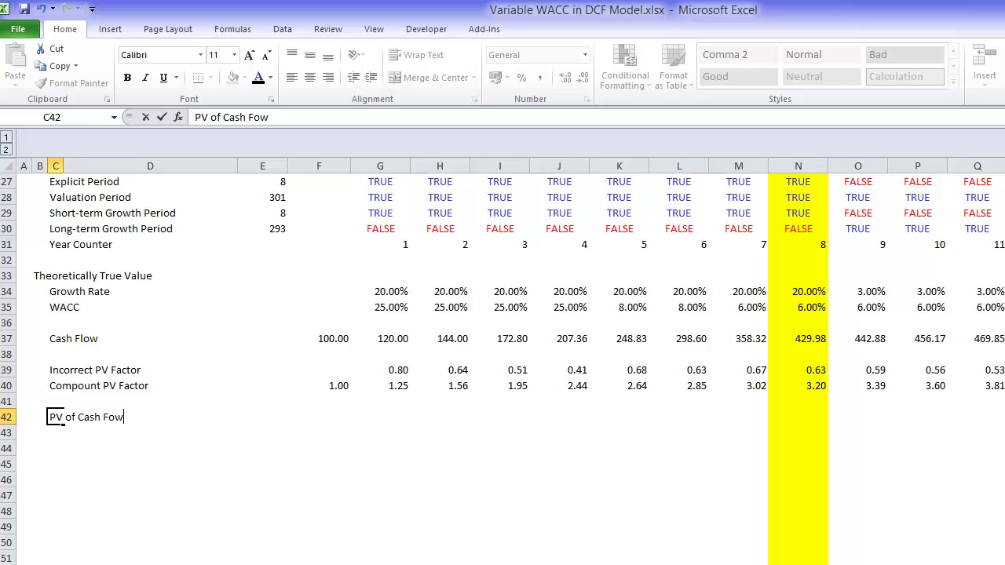
{"action": "key", "text": "BackSpace"}
{"action": "key", "text": "BackSpace"}
{"action": "type", "text": "low with Var"}
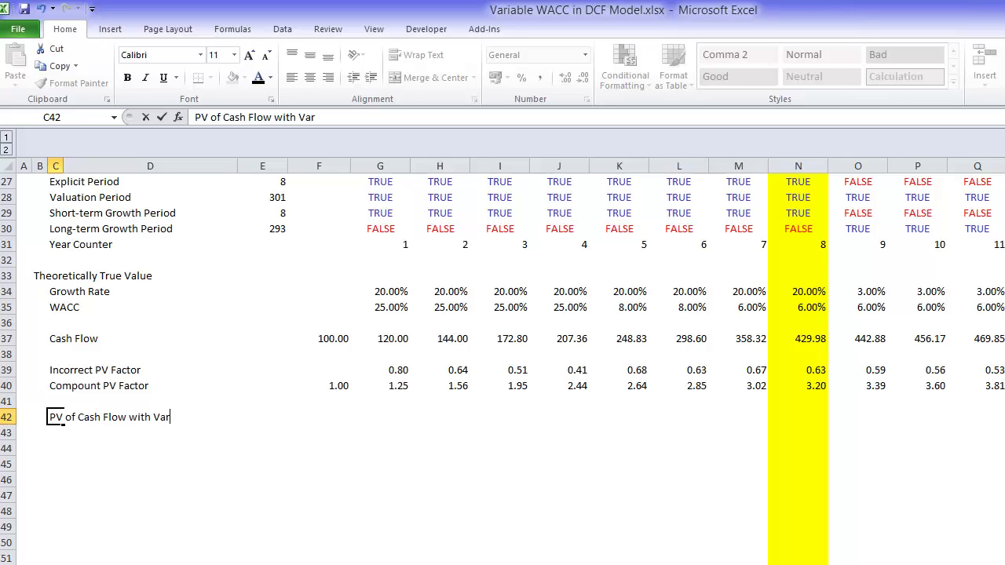
{"action": "type", "text": "ying WACC"}
{"action": "key", "text": "ctrl+Return"}
Widen column E to make room for the present value result
{"action": "key", "text": "Right"}
{"action": "key", "text": "Right"}
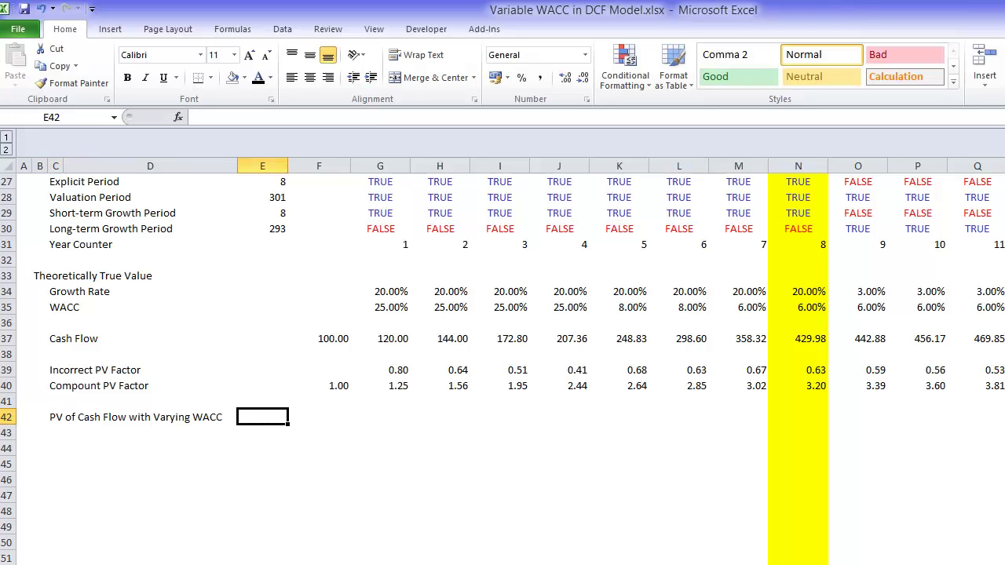
{"action": "key", "text": "Right"}
{"action": "key", "text": "Left"}
{"action": "left_click_drag", "start_coordinate": [287, 165], "coordinate": [314, 161]}
Calculate the present value in E42 with =SUMPRODUCT(G37:KU37/G40:KU40), dividing the cash flows by the compound factors
{"action": "type", "text": "=su"}
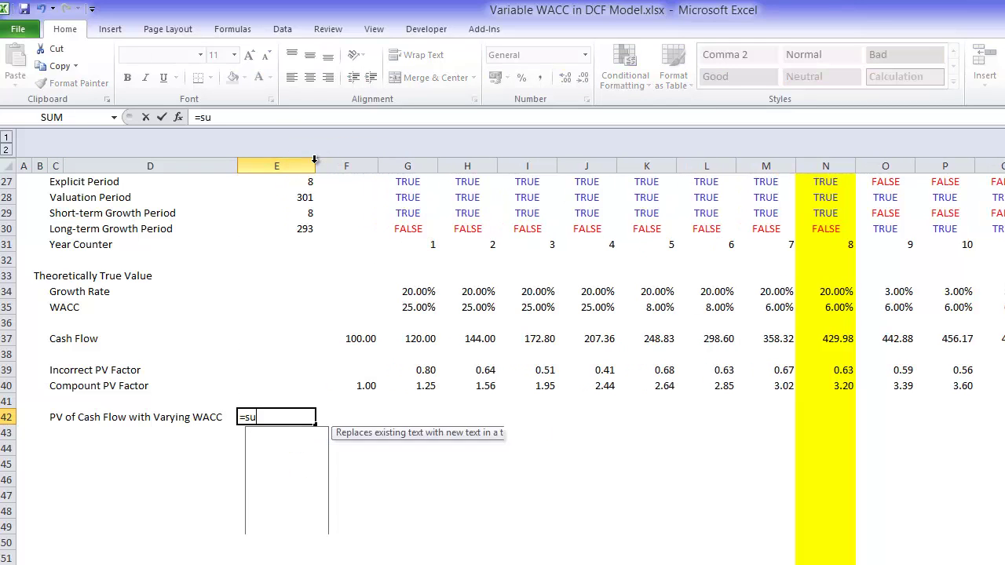
{"action": "type", "text": "m"}
{"action": "key", "text": "Down"}
{"action": "key", "text": "Down"}
{"action": "key", "text": "Down"}
{"action": "key", "text": "Tab"}
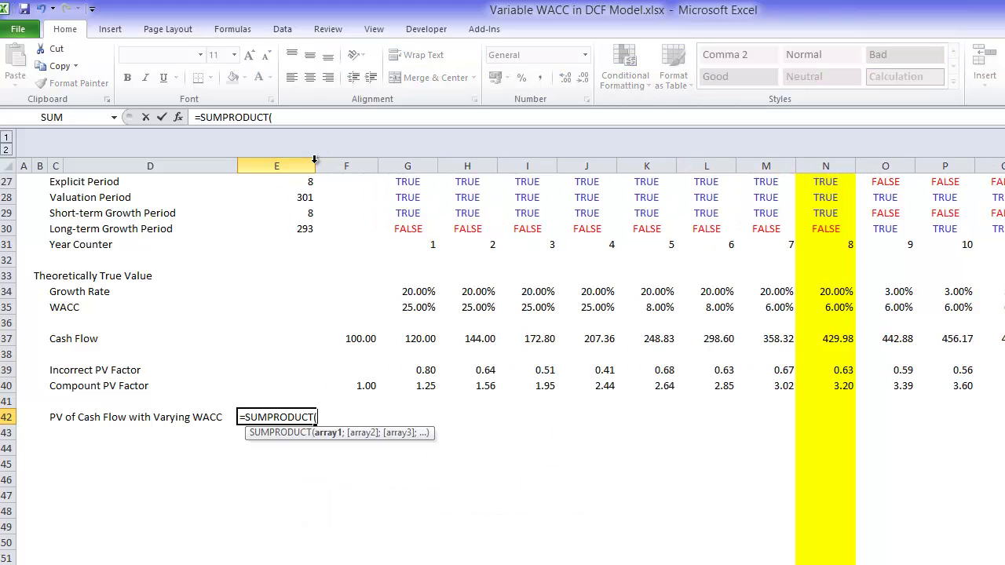
{"action": "key", "text": "Up"}
{"action": "key", "text": "Up"}
{"action": "key", "text": "Up"}
{"action": "key", "text": "Up"}
{"action": "key", "text": "Up"}
{"action": "key", "text": "Right"}
{"action": "key", "text": "Right"}
{"action": "key", "text": "ctrl+shift+Right"}
{"action": "type", "text": "/"}
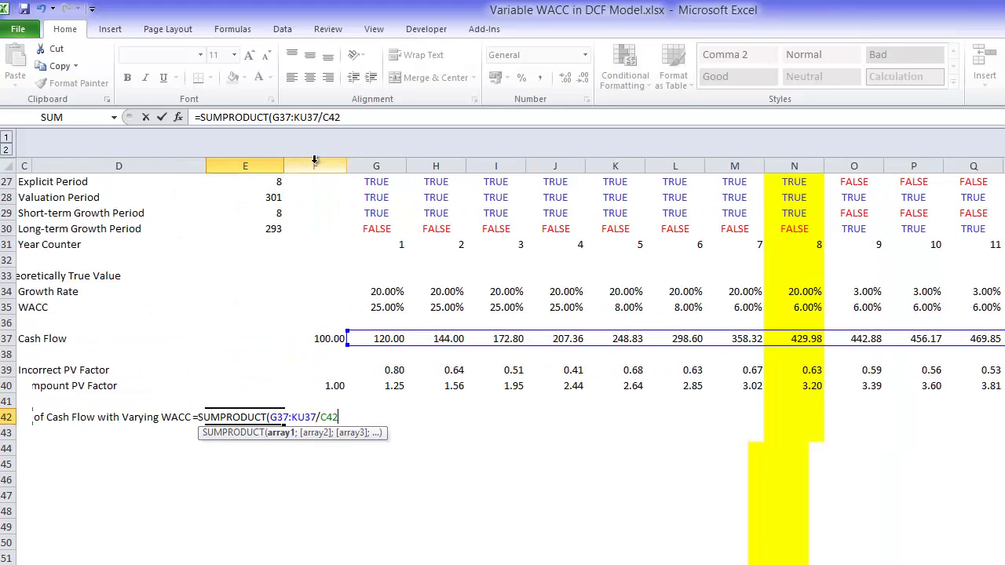
{"action": "key", "text": "Up"}
{"action": "key", "text": "Up"}
{"action": "key", "text": "Right"}
{"action": "key", "text": "Right"}
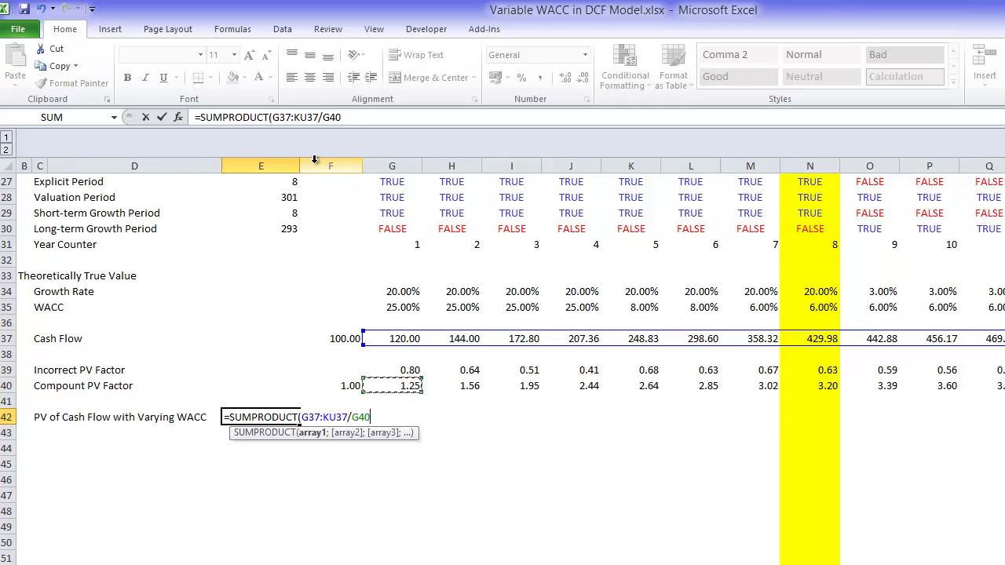
{"action": "key", "text": "ctrl+shift+Right"}
{"action": "type", "text": ")"}
{"action": "key", "text": "ctrl+Return"}
{"action": "key", "text": "Left"}
{"action": "key", "text": "Left"}
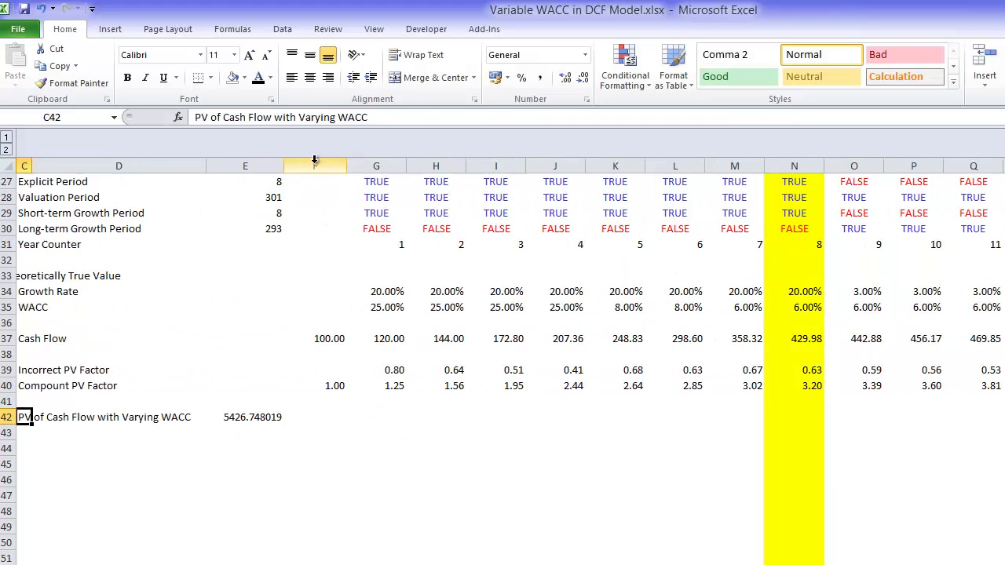
{"action": "key", "text": "Right"}
{"action": "key", "text": "Right"}
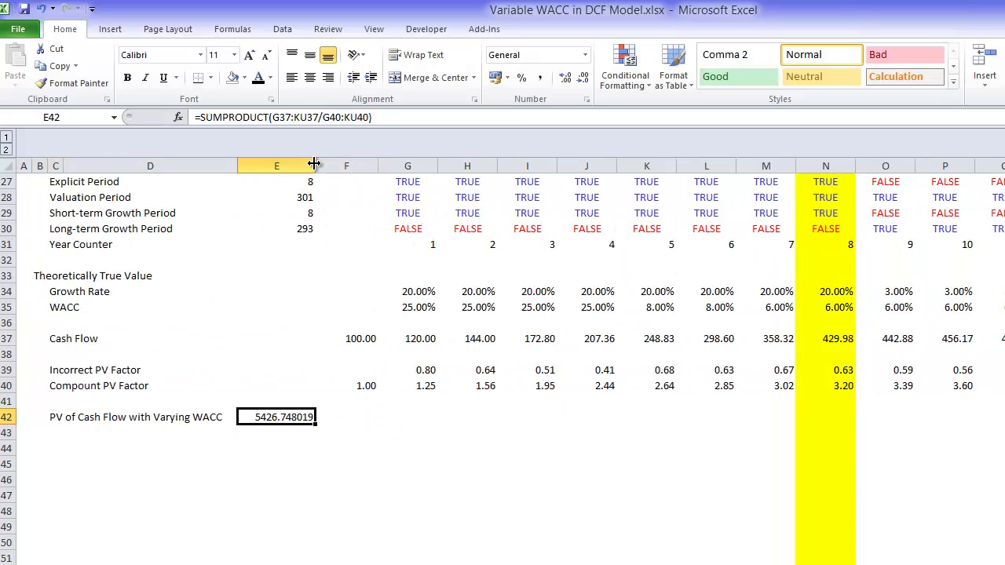
Format the present value in E42 as a number with thousands separators and two decimals
{"action": "key", "text": "ctrl+shift+1"}
{"action": "key", "text": "Right"}
{"action": "key", "text": "Right"}
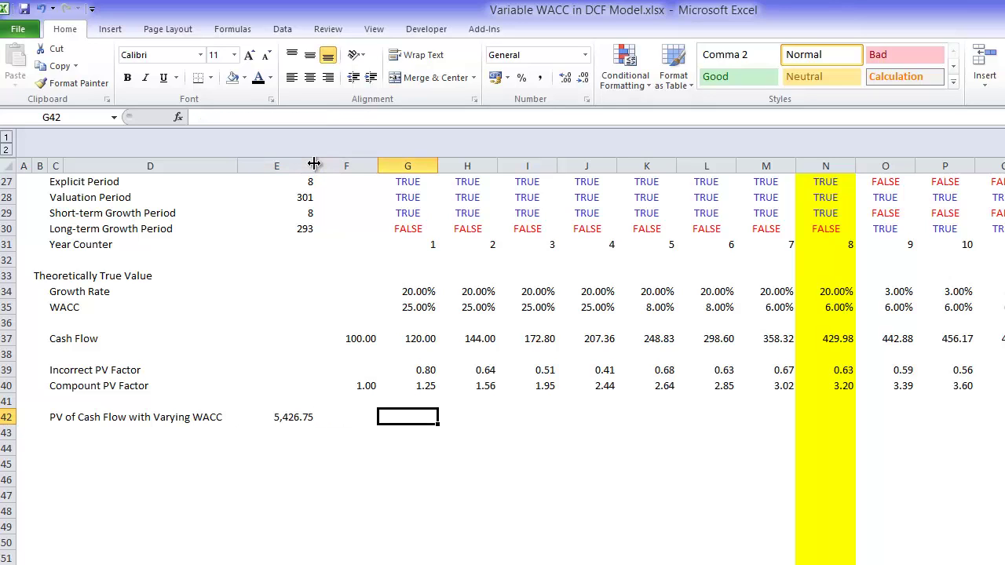
Examine the initial cash flow in F37 and the growth formula in G37 that feed the present value
{"action": "key", "text": "Up"}
{"action": "key", "text": "Up"}
{"action": "key", "text": "Up"}
{"action": "key", "text": "Up"}
{"action": "key", "text": "Up"}
{"action": "key", "text": "Left"}
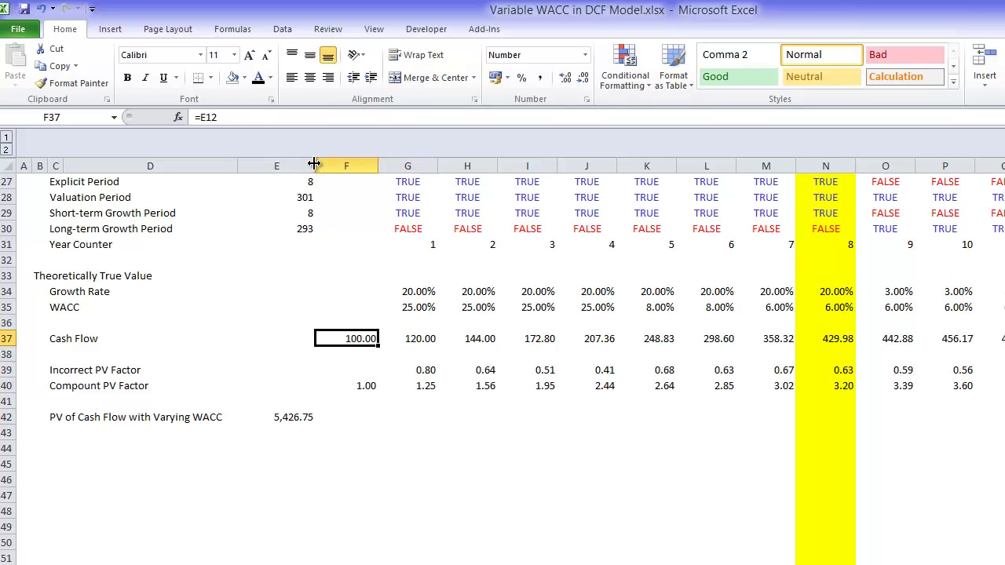
{"action": "key", "text": "Right"}
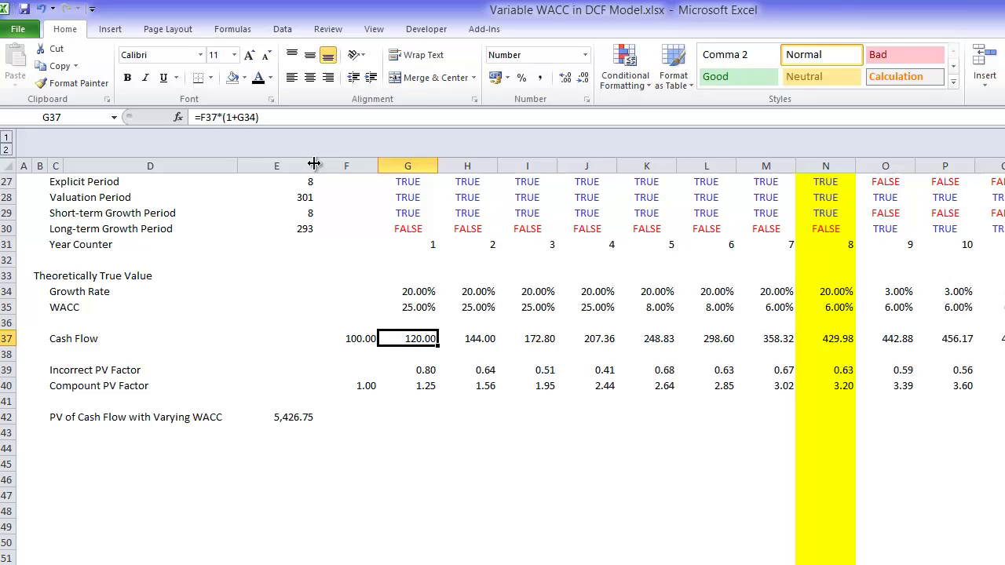
{"action": "key", "text": "Down"}
{"action": "key", "text": "Down"}
{"action": "key", "text": "Down"}
{"action": "key", "text": "Down"}
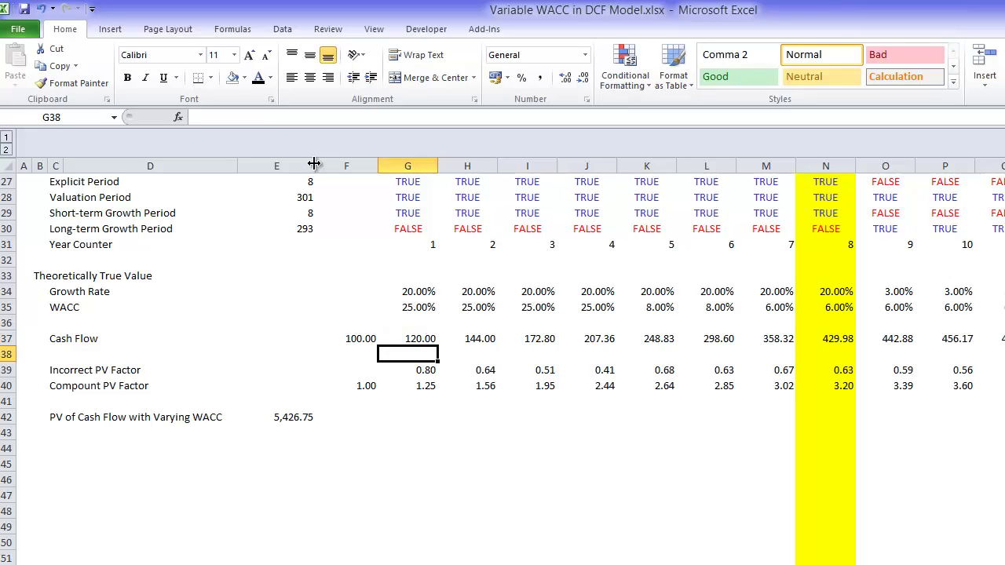
Examine the WACC lookup formula in G35 for the first year of the theoretically true value case
{"action": "key", "text": "ctrl+Down"}
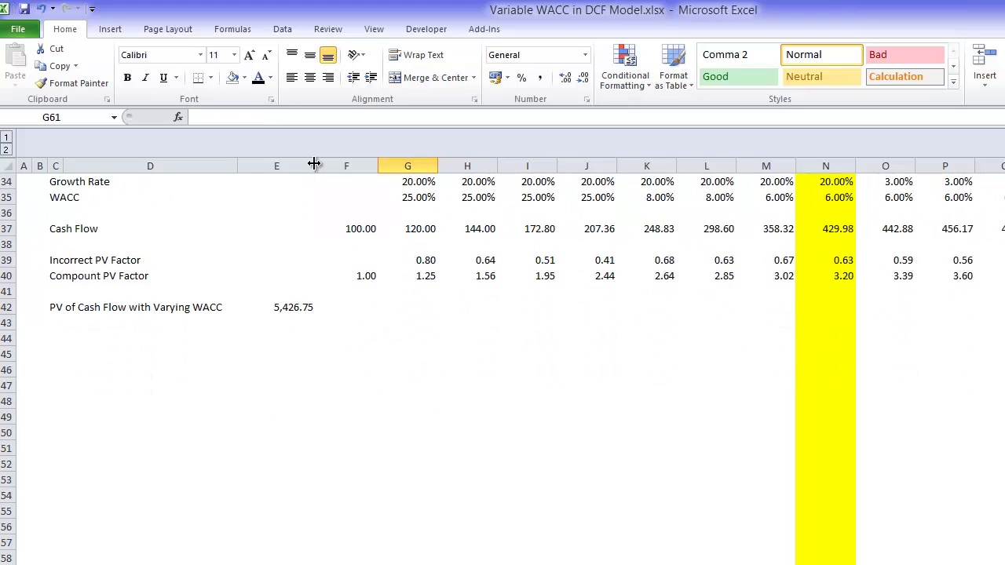
{"action": "key", "text": "Up"}
{"action": "key", "text": "Up"}
{"action": "key", "text": "Up"}
{"action": "key", "text": "Up"}
{"action": "key", "text": "Up"}
{"action": "key", "text": "Up"}
{"action": "key", "text": "Up"}
{"action": "key", "text": "Up"}
{"action": "key", "text": "Up"}
{"action": "key", "text": "Up"}
{"action": "key", "text": "Up"}
{"action": "key", "text": "Up"}
{"action": "key", "text": "Up"}
{"action": "key", "text": "Up"}
{"action": "key", "text": "Up"}
{"action": "key", "text": "Up"}
{"action": "key", "text": "Up"}
{"action": "key", "text": "Up"}
{"action": "key", "text": "Up"}
{"action": "key", "text": "Up"}
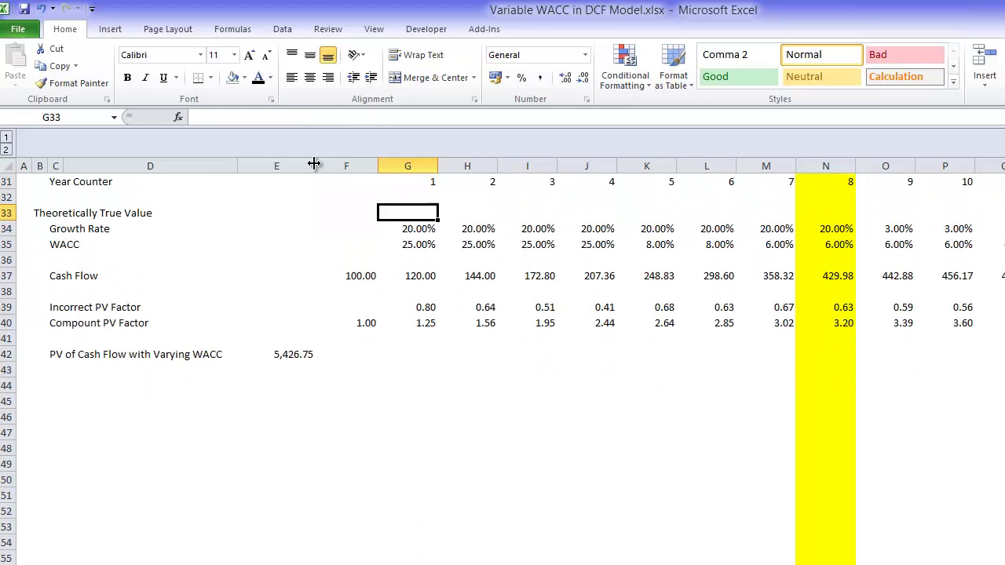
{"action": "key", "text": "Down"}
{"action": "key", "text": "Down"}
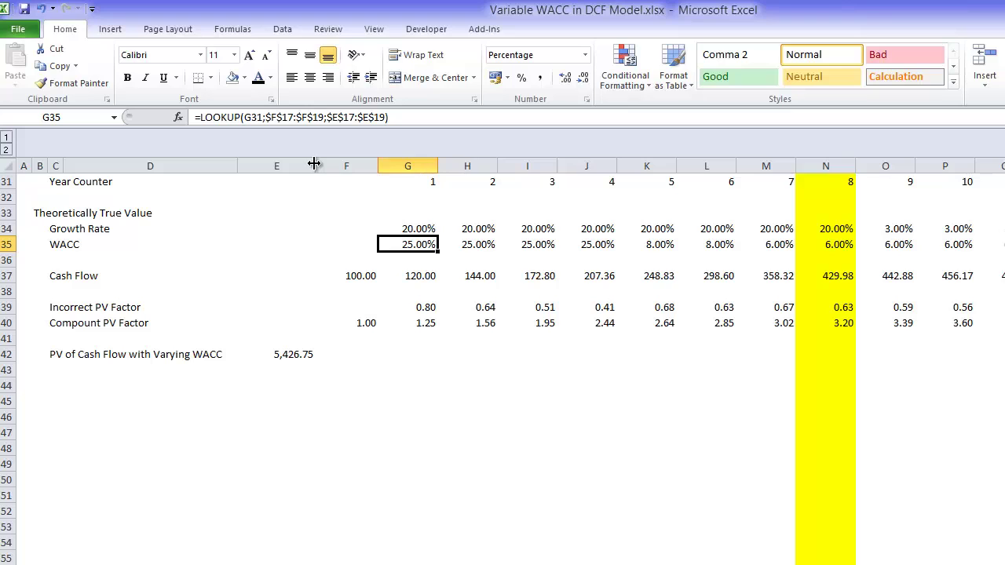
Label cell C44 "PV Factor for Middle of Year"
{"action": "key", "text": "Down"}
{"action": "key", "text": "Down"}
{"action": "key", "text": "Down"}
{"action": "key", "text": "Down"}
{"action": "key", "text": "Down"}
{"action": "key", "text": "Down"}
{"action": "key", "text": "Down"}
{"action": "key", "text": "Down"}
{"action": "key", "text": "Down"}
{"action": "key", "text": "Left"}
{"action": "key", "text": "Left"}
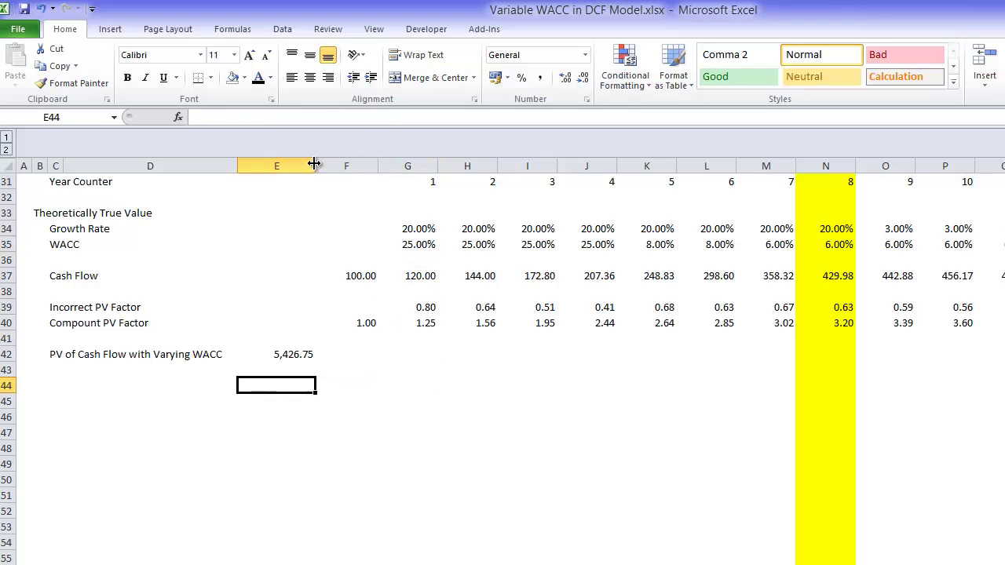
{"action": "key", "text": "Left"}
{"action": "key", "text": "Down"}
{"action": "key", "text": "Up"}
{"action": "key", "text": "Left"}
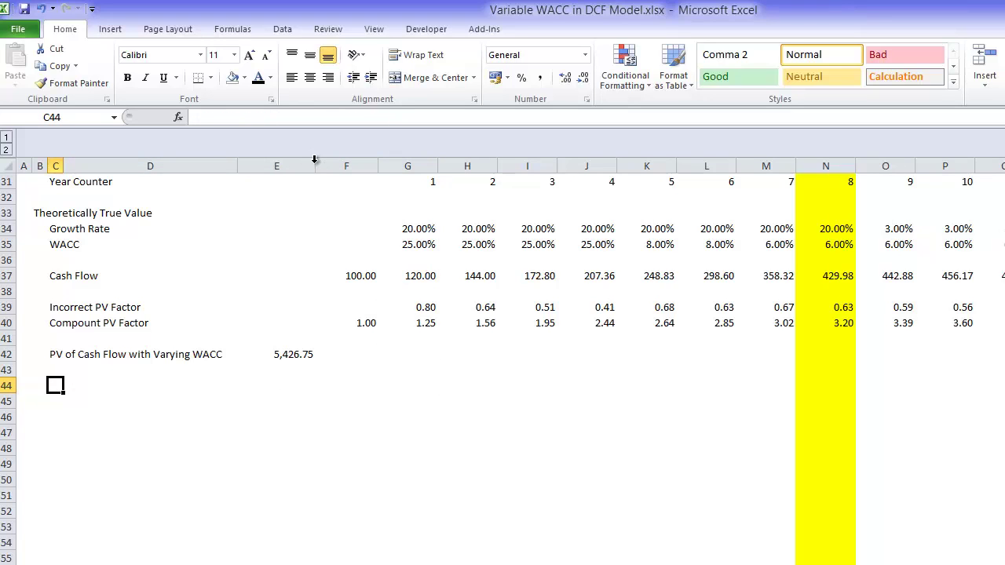
{"action": "type", "text": "PV Fc"}
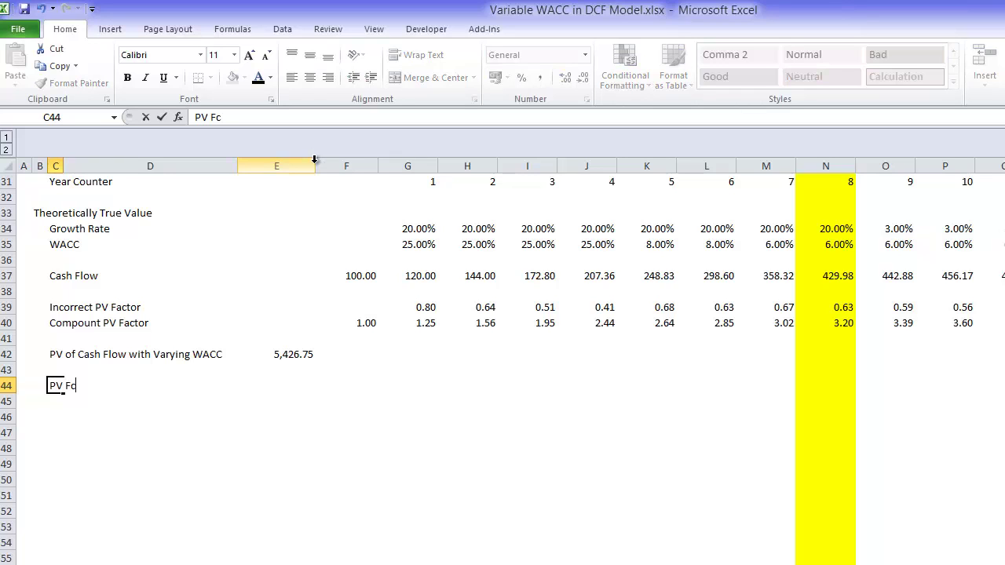
{"action": "type", "text": "actor for Mill"}
{"action": "key", "text": "BackSpace"}
{"action": "key", "text": "BackSpace"}
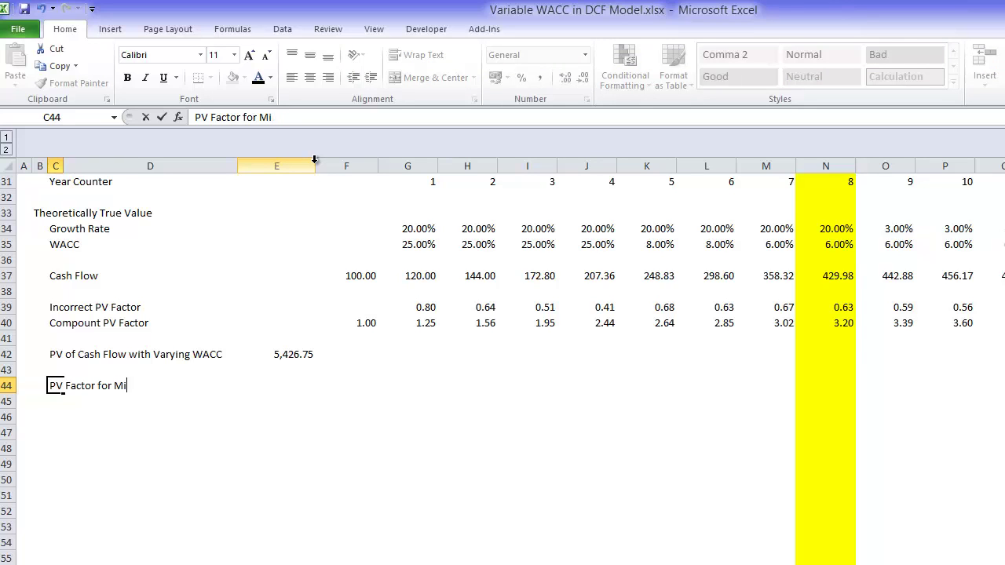
{"action": "type", "text": "ddle of Year"}
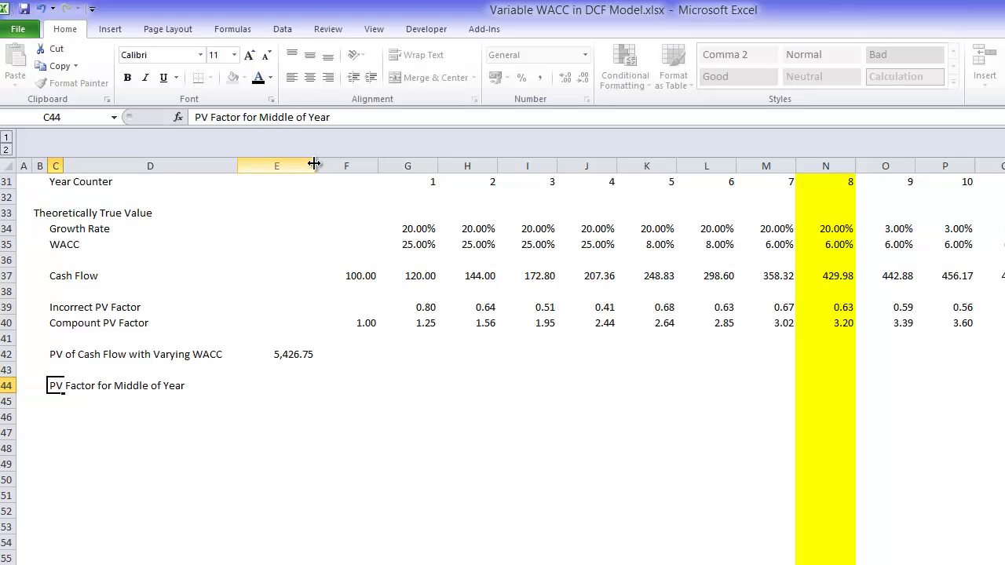
{"action": "key", "text": "ctrl+Return"}
Enter 1 in F44 as the starting value of the middle-of-year PV factor
{"action": "key", "text": "Right"}
{"action": "key", "text": "Right"}
{"action": "key", "text": "Right"}
{"action": "key", "text": "Left"}
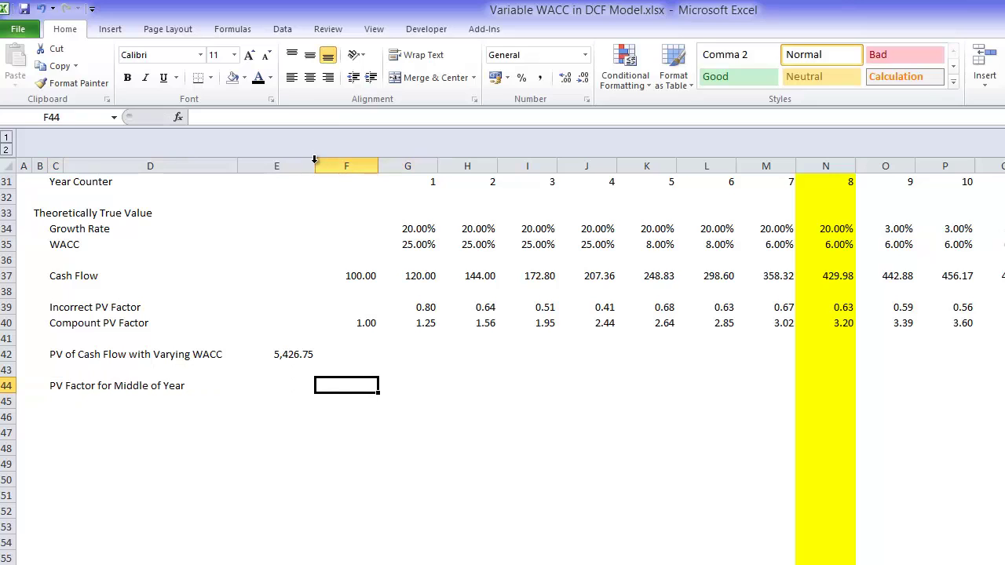
{"action": "key", "text": "F2"}
{"action": "type", "text": "1"}
{"action": "key", "text": "Tab"}
Calculate the first middle-of-year PV factor in G44 with =F44*(1+G35/2+F35/2), combining half of each adjacent year's WACC
{"action": "type", "text": "="}
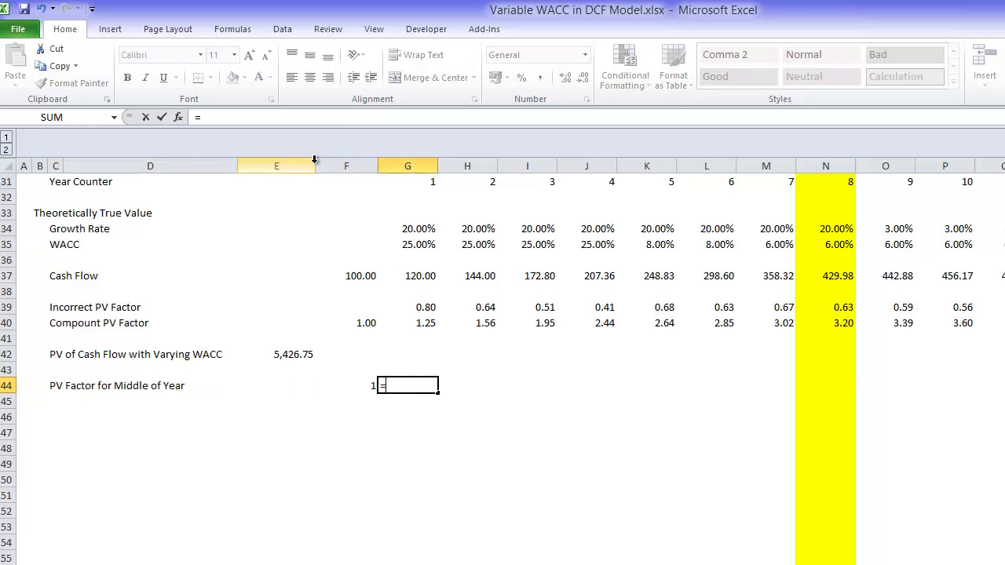
{"action": "key", "text": "Left"}
{"action": "type", "text": "*(1"}
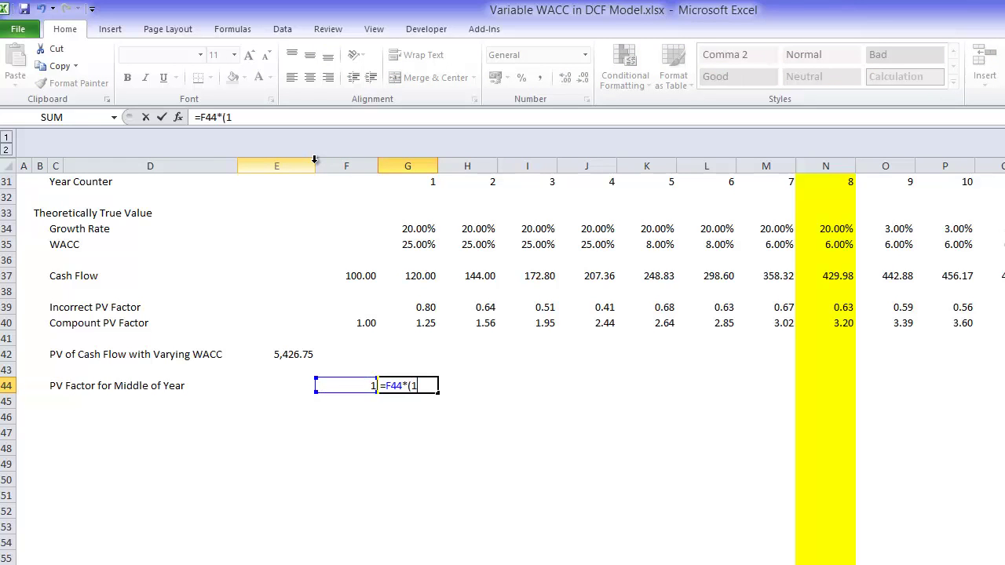
{"action": "type", "text": "+"}
{"action": "key", "text": "Up"}
{"action": "key", "text": "Up"}
{"action": "key", "text": "Up"}
{"action": "key", "text": "Up"}
{"action": "key", "text": "Up"}
{"action": "key", "text": "Up"}
{"action": "key", "text": "Up"}
{"action": "key", "text": "Up"}
{"action": "key", "text": "Up"}
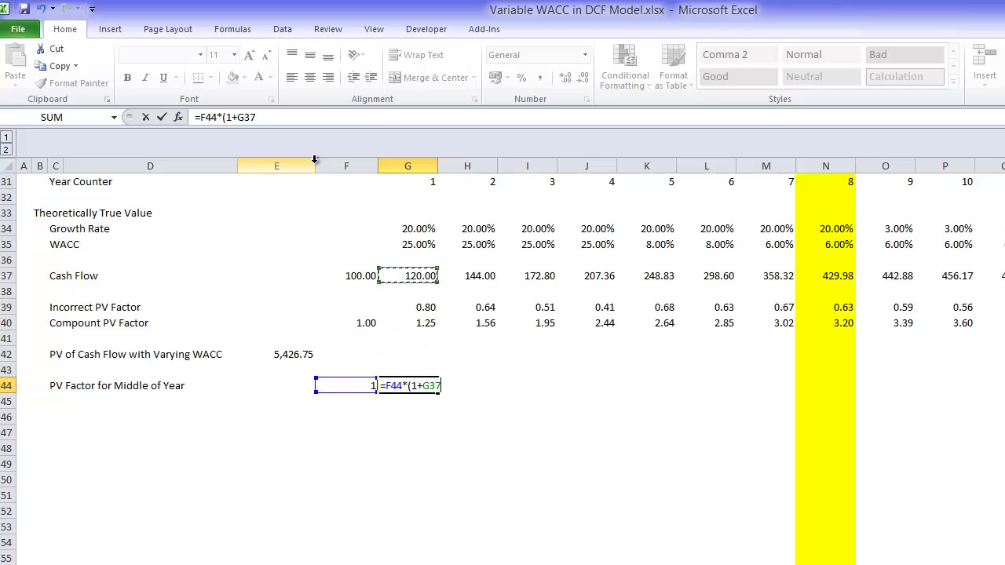
{"action": "type", "text": "/2"}
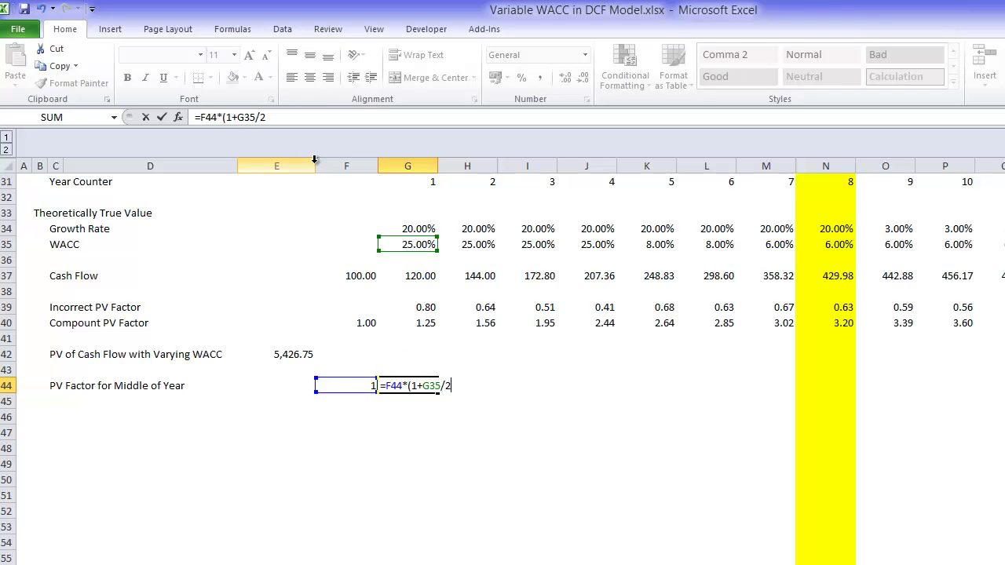
{"action": "type", "text": "+"}
{"action": "key", "text": "Up"}
{"action": "key", "text": "Up"}
{"action": "key", "text": "Up"}
{"action": "key", "text": "Up"}
{"action": "key", "text": "Up"}
{"action": "key", "text": "Up"}
{"action": "key", "text": "Up"}
{"action": "key", "text": "Up"}
{"action": "key", "text": "Up"}
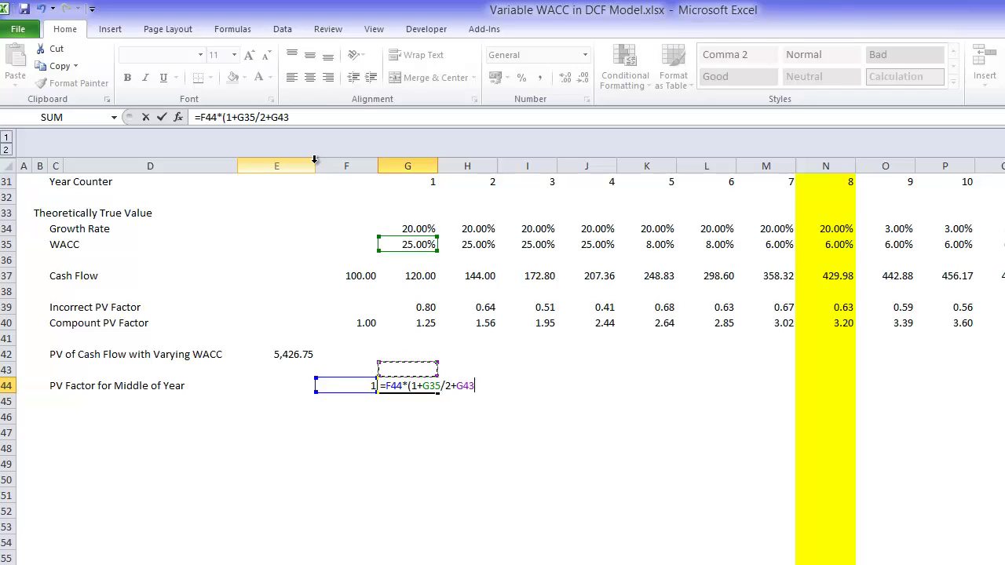
{"action": "key", "text": "Left"}
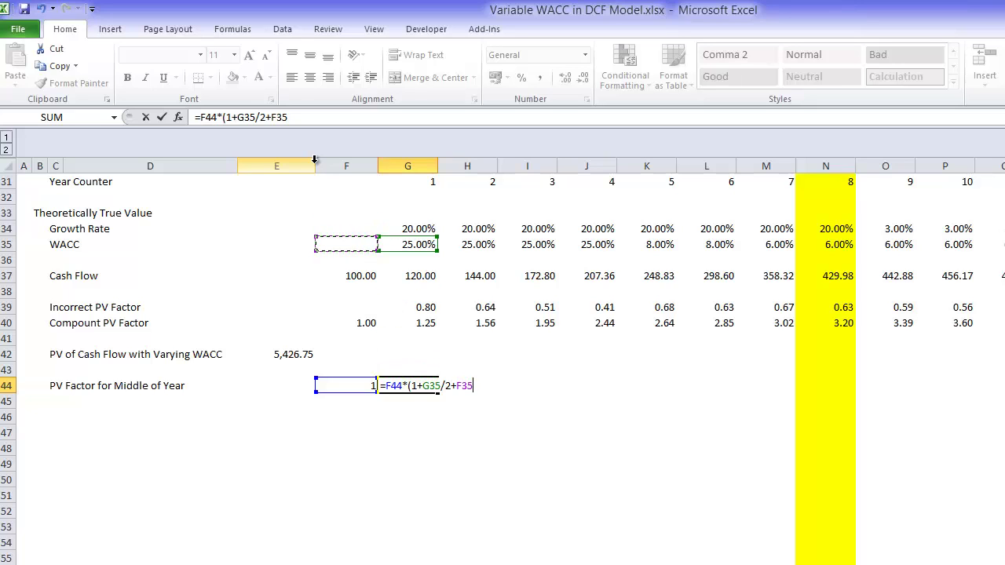
{"action": "type", "text": "/2)"}
{"action": "key", "text": "Return"}
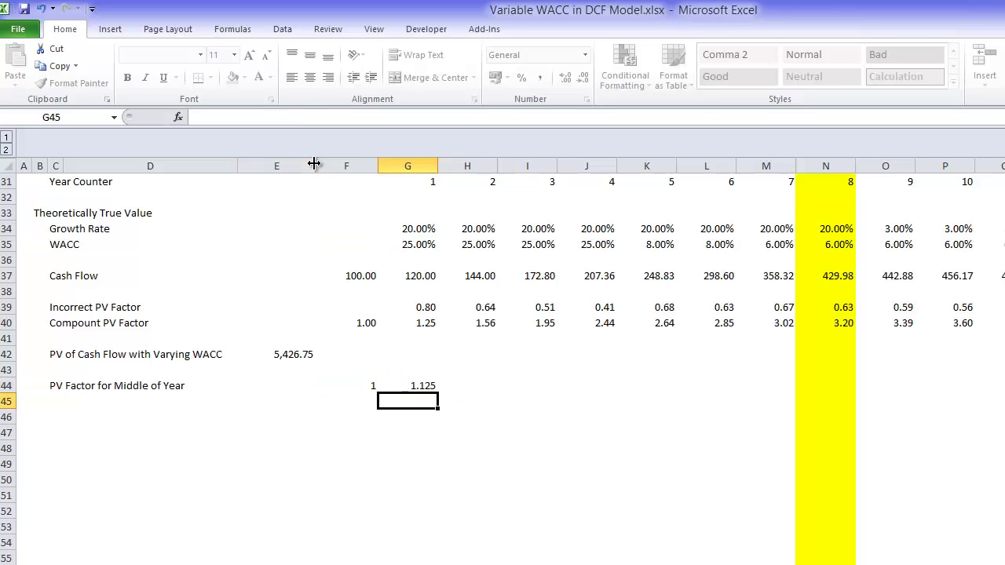
Fill the middle-of-year factor formula from G44 across row 44 for the model's remaining years
{"action": "key", "text": "Up"}
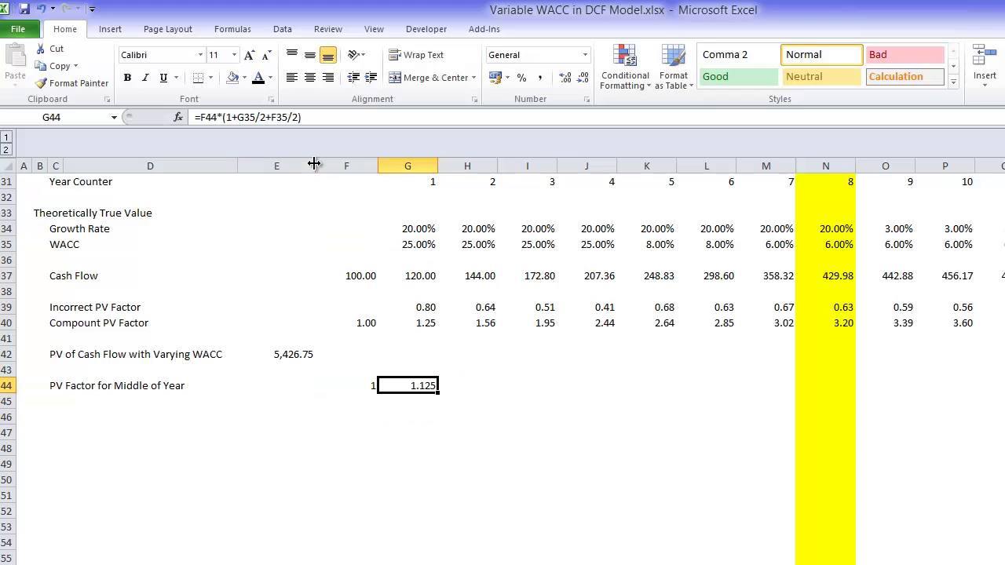
{"action": "key", "text": "ctrl+shift+Right"}
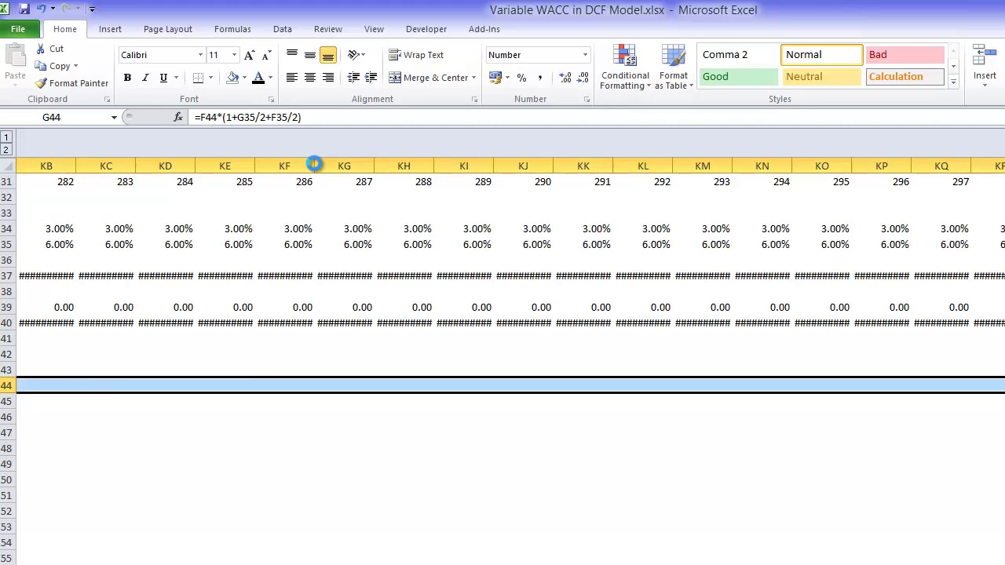
{"action": "key", "text": "ctrl+r"}
{"action": "key", "text": "Left"}
{"action": "key", "text": "Left"}
{"action": "key", "text": "Left"}
{"action": "key", "text": "Right"}
{"action": "key", "text": "Right"}
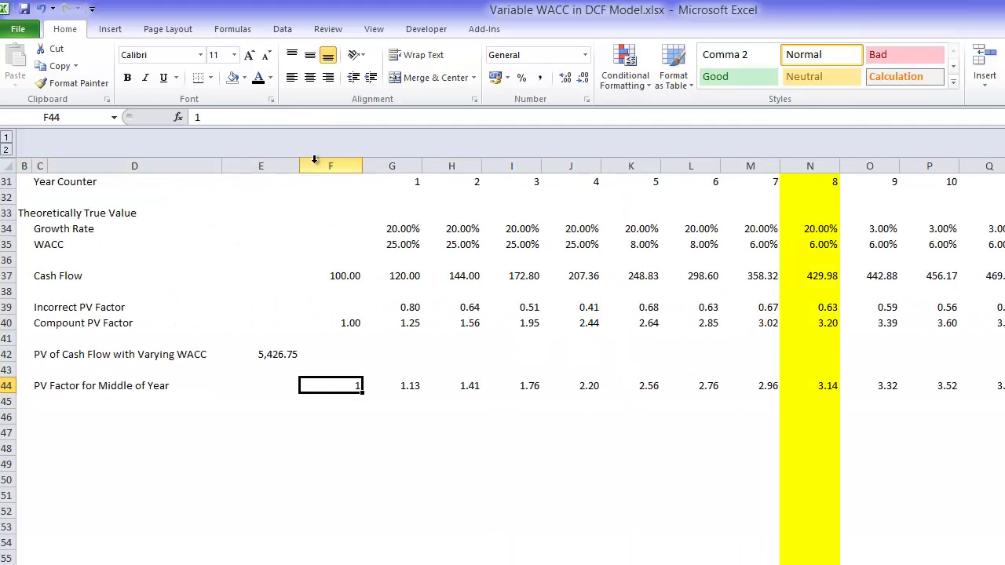
Review the first-year growth rate and WACC formulas in G34 and G35 behind the middle-of-year factor
{"action": "key", "text": "Right"}
{"action": "key", "text": "Up"}
{"action": "key", "text": "Up"}
{"action": "key", "text": "Up"}
{"action": "key", "text": "Up"}
{"action": "key", "text": "Up"}
{"action": "key", "text": "Up"}
{"action": "key", "text": "Up"}
{"action": "key", "text": "Up"}
{"action": "key", "text": "Up"}
{"action": "key", "text": "Up"}
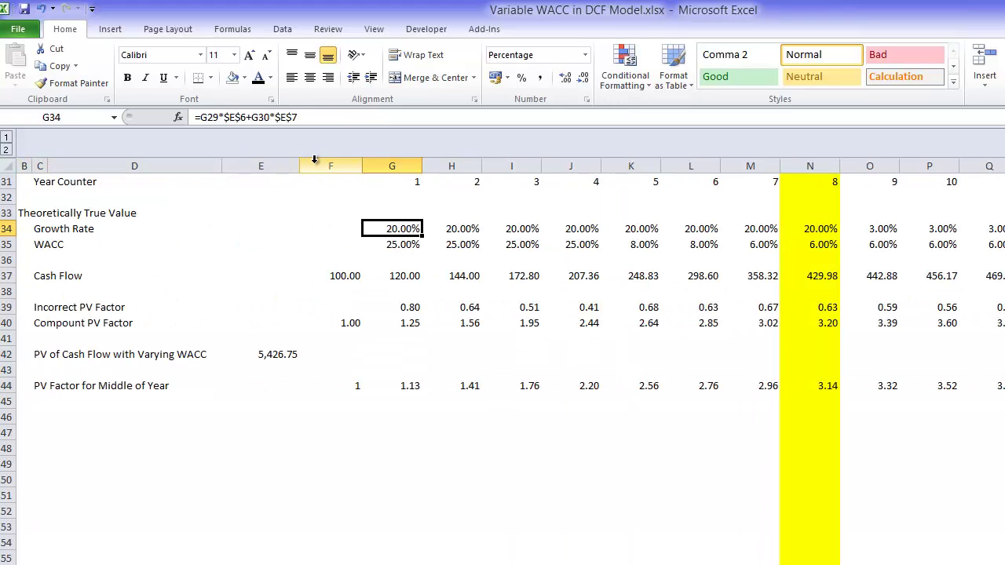
{"action": "key", "text": "Down"}
{"action": "key", "text": "Down"}
{"action": "key", "text": "Up"}
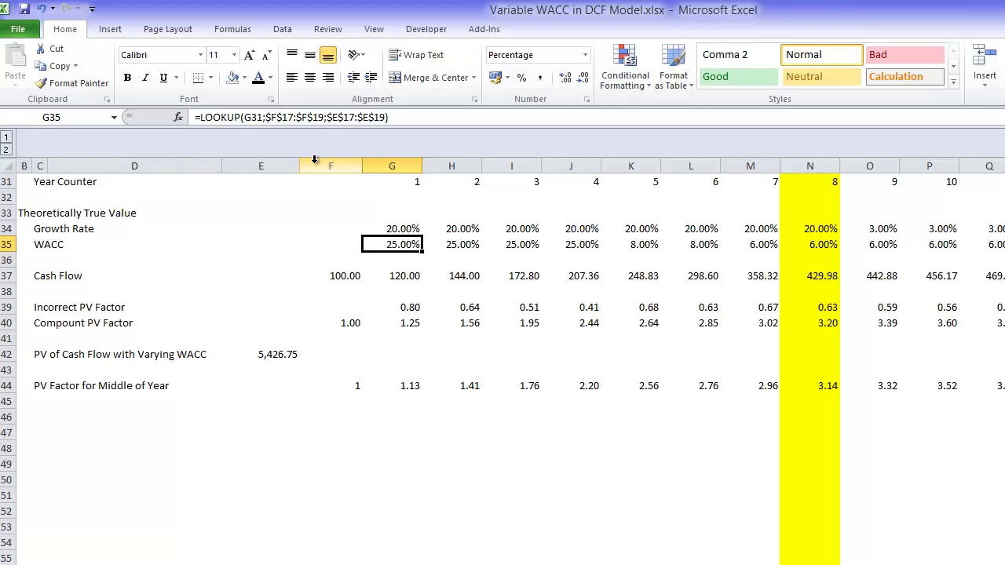
Review the timing flags and the cash flow timing and WACC assumptions above the theoretically true value section
{"action": "key", "text": "Up"}
{"action": "key", "text": "Up"}
{"action": "key", "text": "Up"}
{"action": "key", "text": "Up"}
{"action": "key", "text": "Up"}
{"action": "key", "text": "Up"}
{"action": "key", "text": "Up"}
{"action": "key", "text": "Up"}
{"action": "key", "text": "Up"}
{"action": "key", "text": "Up"}
{"action": "key", "text": "Up"}
{"action": "key", "text": "Up"}
{"action": "key", "text": "Up"}
{"action": "key", "text": "Up"}
{"action": "key", "text": "Up"}
{"action": "key", "text": "Up"}
{"action": "key", "text": "Up"}
{"action": "key", "text": "Up"}
{"action": "key", "text": "Up"}
{"action": "key", "text": "Up"}
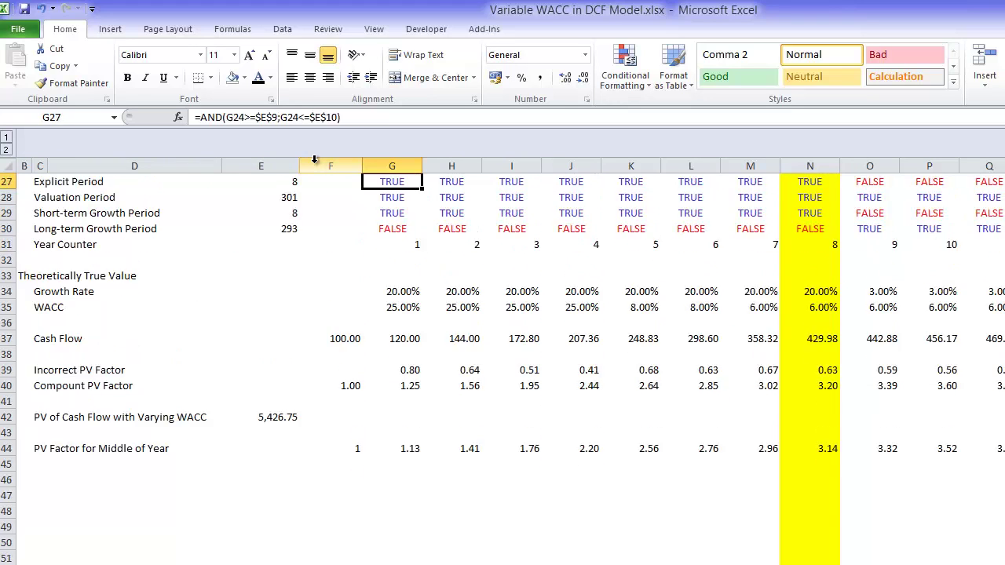
{"action": "key", "text": "Down"}
{"action": "key", "text": "Down"}
{"action": "key", "text": "Down"}
{"action": "key", "text": "Down"}
{"action": "key", "text": "Down"}
{"action": "key", "text": "Down"}
{"action": "key", "text": "Down"}
{"action": "key", "text": "Down"}
{"action": "key", "text": "Down"}
{"action": "key", "text": "Down"}
{"action": "key", "text": "Down"}
{"action": "key", "text": "Down"}
{"action": "key", "text": "Down"}
{"action": "key", "text": "Down"}
{"action": "key", "text": "Down"}
{"action": "key", "text": "Down"}
{"action": "key", "text": "Down"}
{"action": "key", "text": "Down"}
{"action": "key", "text": "Down"}
{"action": "key", "text": "Down"}
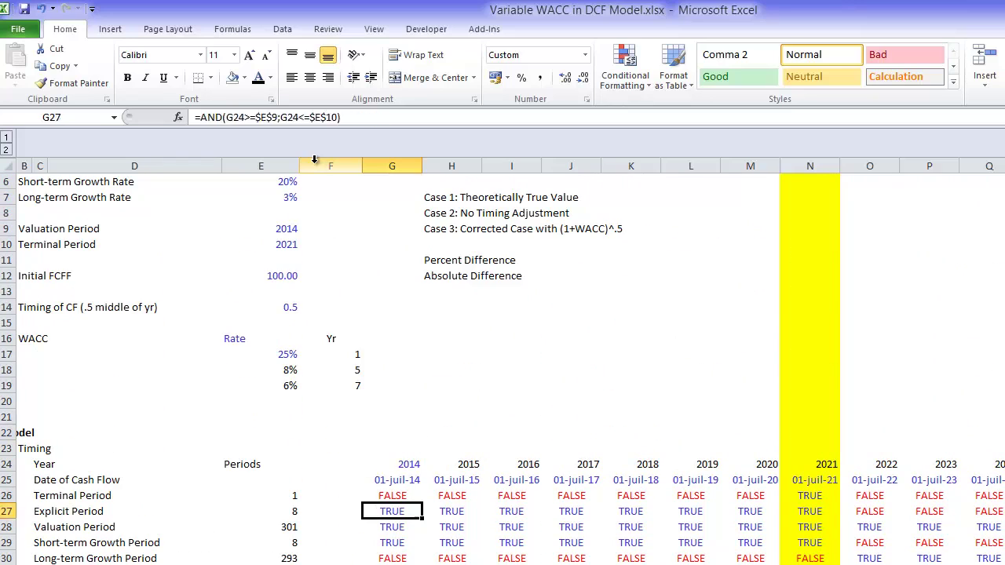
Insert a blank row 36 directly below the WACC row in the theoretically true value section
{"action": "key", "text": "Up"}
{"action": "key", "text": "Up"}
{"action": "key", "text": "Up"}
{"action": "key", "text": "Up"}
{"action": "key", "text": "Up"}
{"action": "key", "text": "Up"}
{"action": "key", "text": "Up"}
{"action": "key", "text": "Up"}
{"action": "key", "text": "Up"}
{"action": "key", "text": "Up"}
{"action": "key", "text": "Up"}
{"action": "key", "text": "Up"}
{"action": "key", "text": "Up"}
{"action": "key", "text": "Up"}
{"action": "key", "text": "Up"}
{"action": "key", "text": "Up"}
{"action": "key", "text": "Up"}
{"action": "key", "text": "Up"}
{"action": "key", "text": "Up"}
{"action": "key", "text": "Up"}
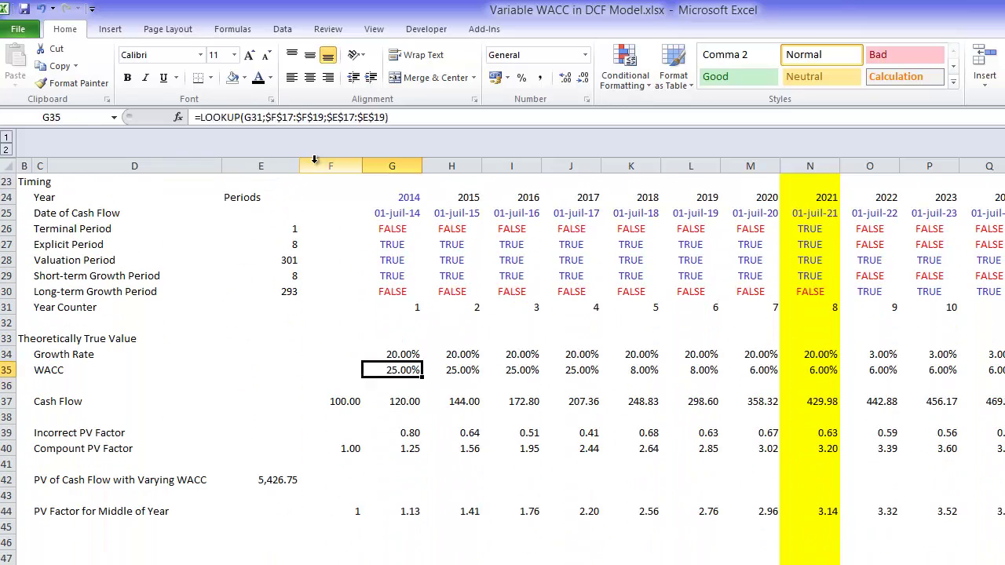
{"action": "key", "text": "Down"}
{"action": "key", "text": "Down"}
{"action": "key", "text": "Down"}
{"action": "key", "text": "Down"}
{"action": "key", "text": "Down"}
{"action": "key", "text": "Down"}
{"action": "key", "text": "Down"}
{"action": "key", "text": "Down"}
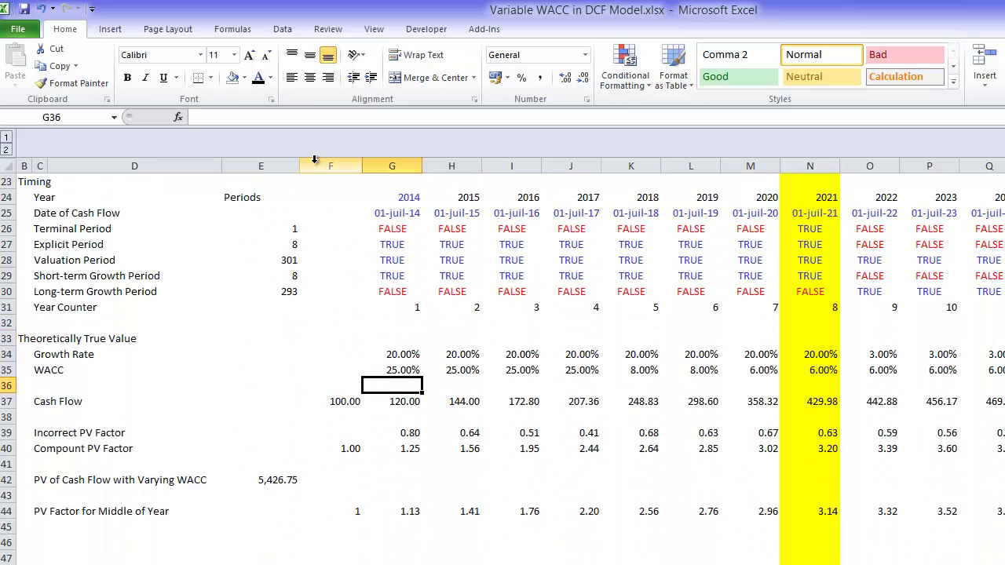
{"action": "key", "text": "shift+space"}
{"action": "key", "text": "ctrl+shift+plus"}
Label the inserted row "1/2 Year WACC" in C36
{"action": "key", "text": "Left"}
{"action": "key", "text": "Left"}
{"action": "key", "text": "Left"}
{"action": "key", "text": "Left"}
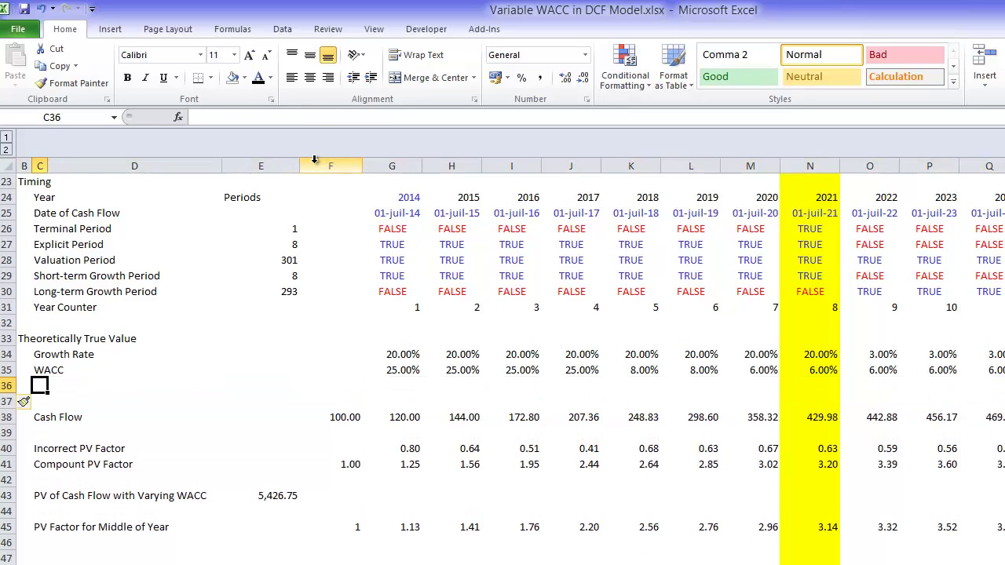
{"action": "type", "text": "&!é"}
{"action": "key", "text": "BackSpace"}
{"action": "key", "text": "BackSpace"}
{"action": "key", "text": "BackSpace"}
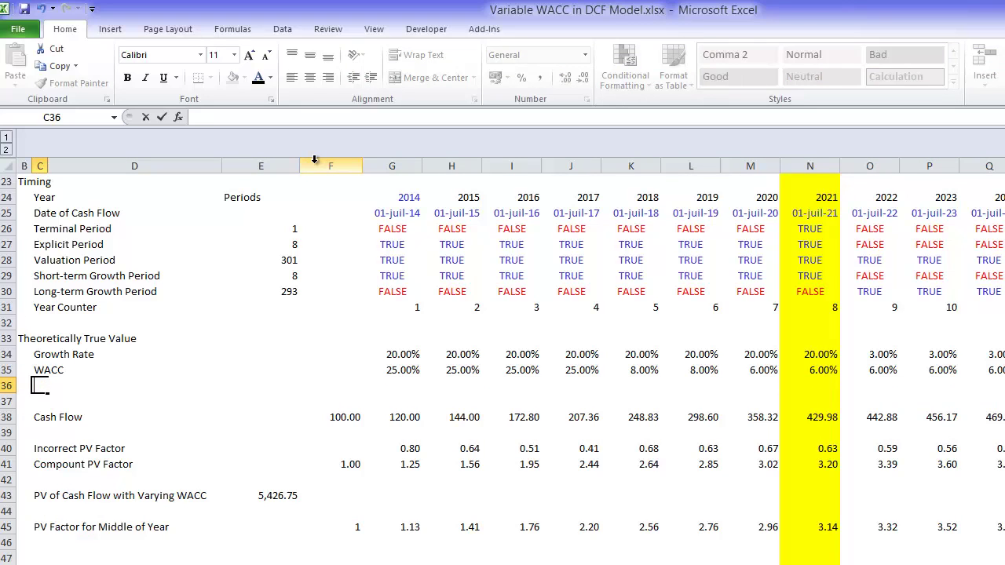
{"action": "key", "text": "Return"}
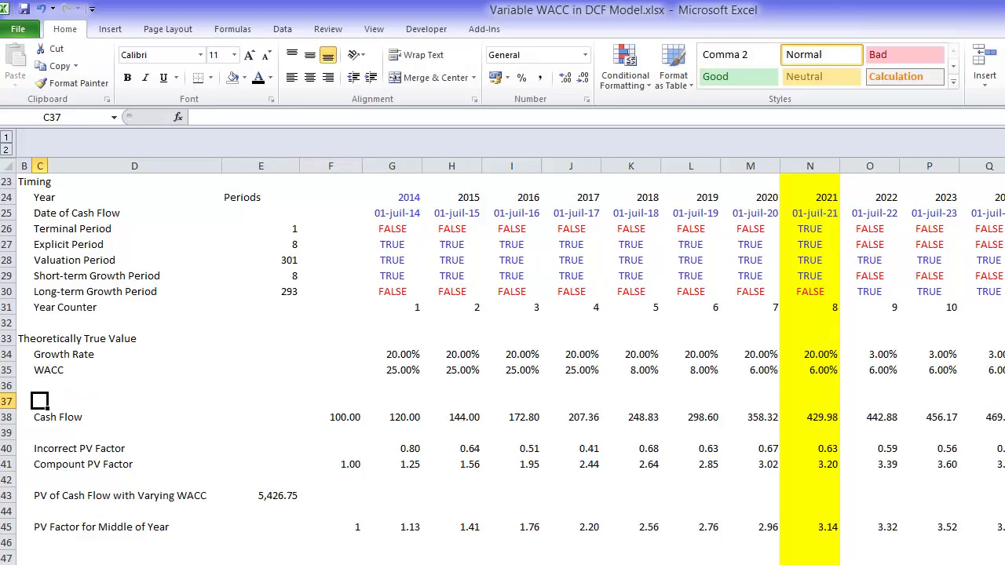
{"action": "key", "text": "Up"}
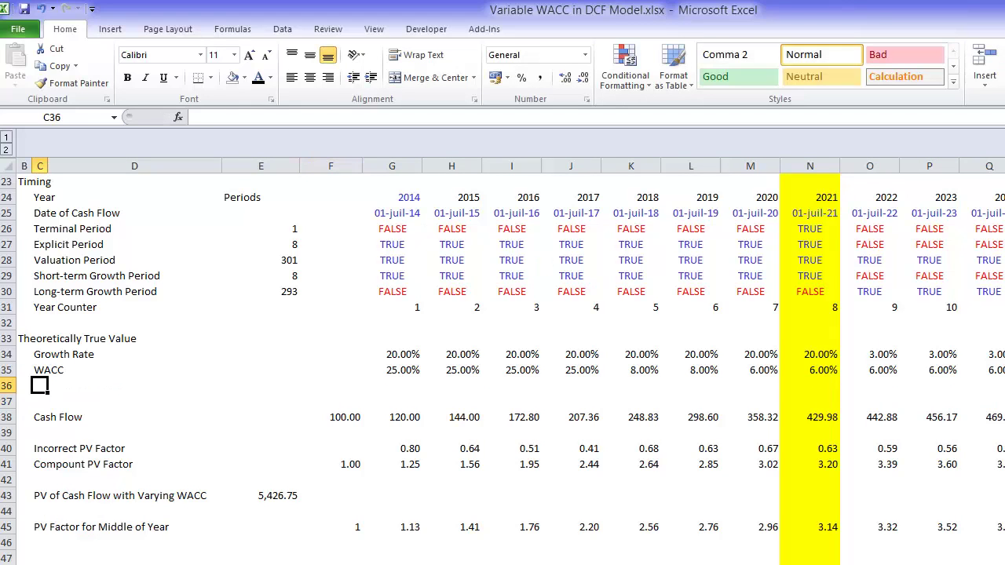
{"action": "type", "text": "1/2 Yer"}
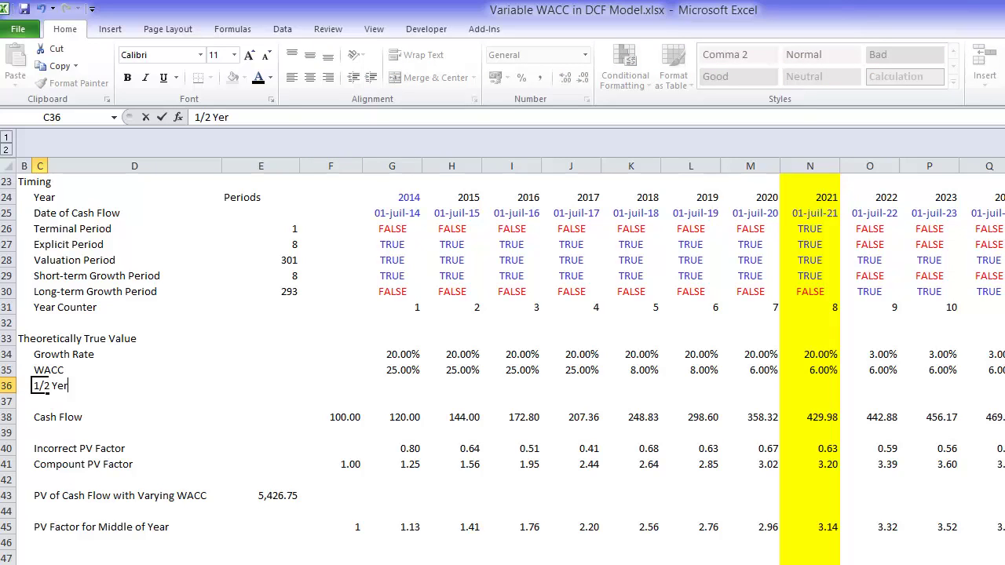
{"action": "type", "text": "ar WACC"}
{"action": "key", "text": "ctrl+Return"}
Calculate the first year's half-year WACC in G36 with =(1+G35)^0.5-1
{"action": "key", "text": "Right"}
{"action": "key", "text": "Right"}
{"action": "key", "text": "Right"}
{"action": "key", "text": "Right"}
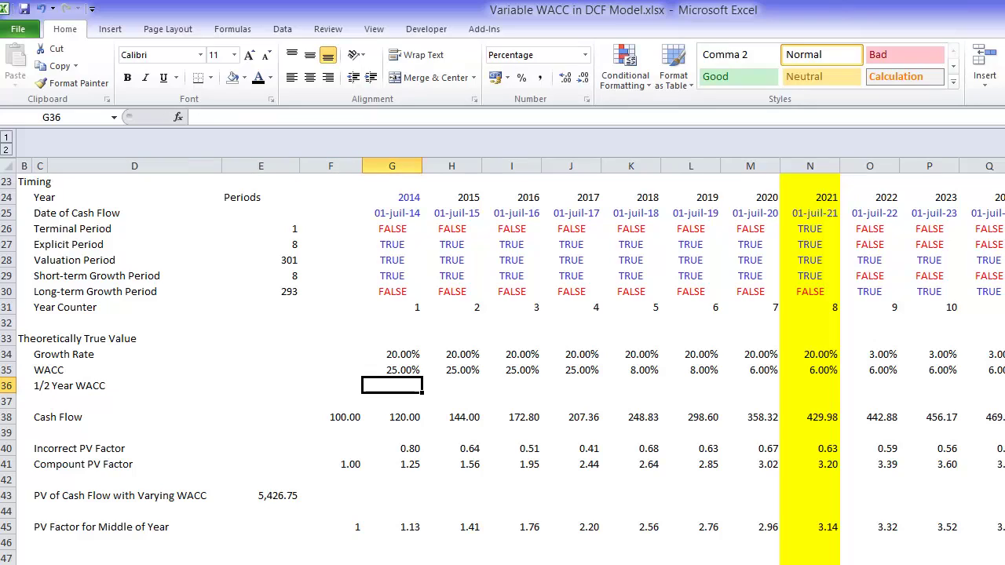
{"action": "type", "text": "=(1+"}
{"action": "key", "text": "Up"}
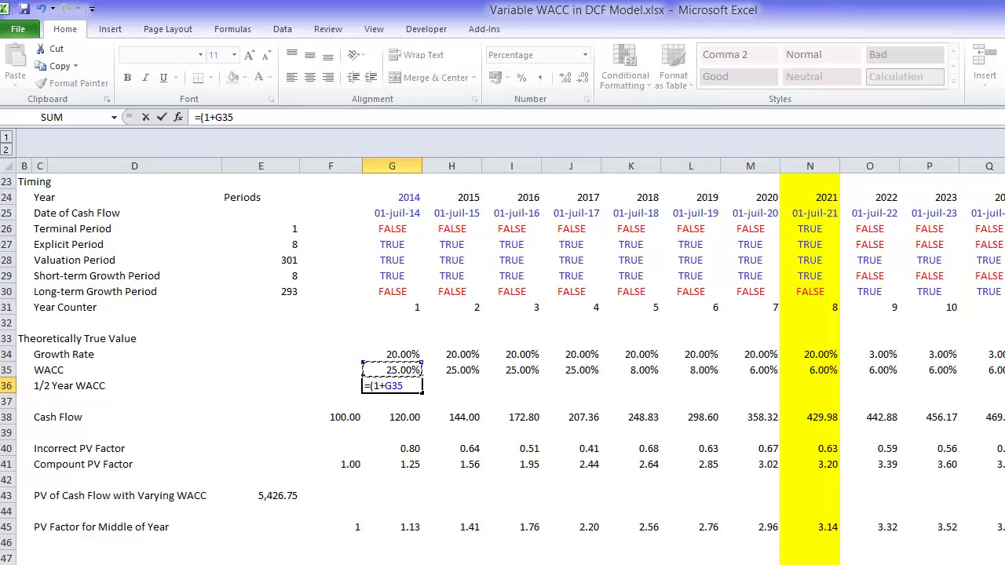
{"action": "type", "text": ")"}
{"action": "type", "text": "^0.5"}
{"action": "type", "text": "-1"}
{"action": "key", "text": "Return"}
{"action": "key", "text": "Up"}
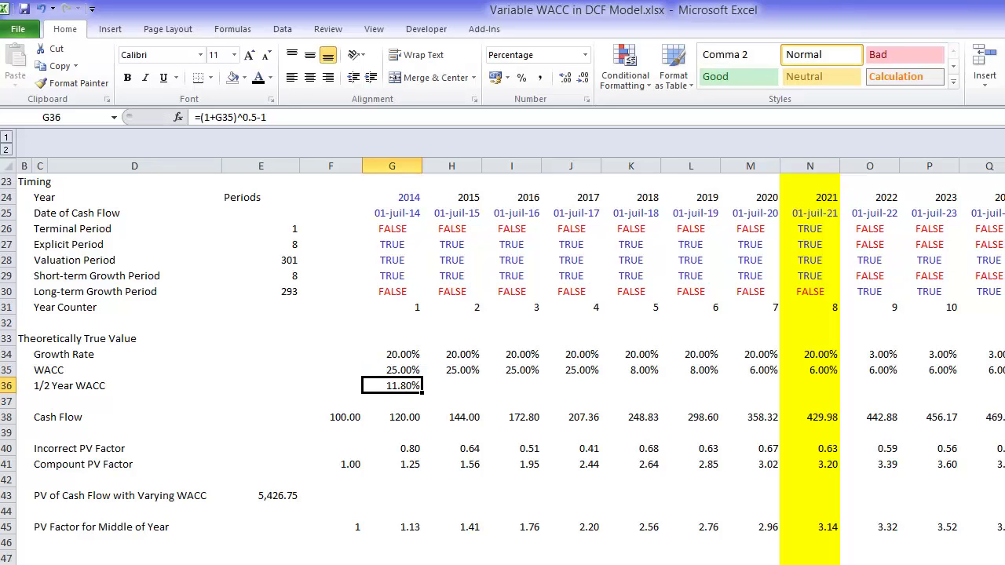
Fill the half-year WACC formula from G36 across row 36 for all remaining model years
{"action": "key", "text": "ctrl+shift+Right"}
{"action": "key", "text": "ctrl+r"}
{"action": "key", "text": "Left"}
{"action": "key", "text": "Left"}
{"action": "key", "text": "Left"}
{"action": "key", "text": "Left"}
{"action": "key", "text": "Left"}
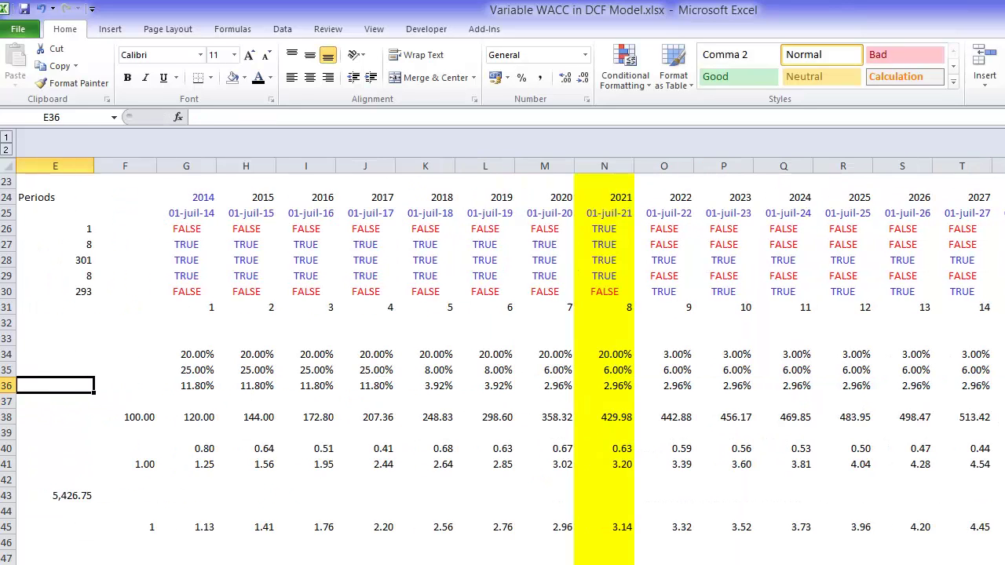
{"action": "key", "text": "Right"}
{"action": "key", "text": "Right"}
{"action": "key", "text": "Right"}
{"action": "key", "text": "Right"}
{"action": "key", "text": "Right"}
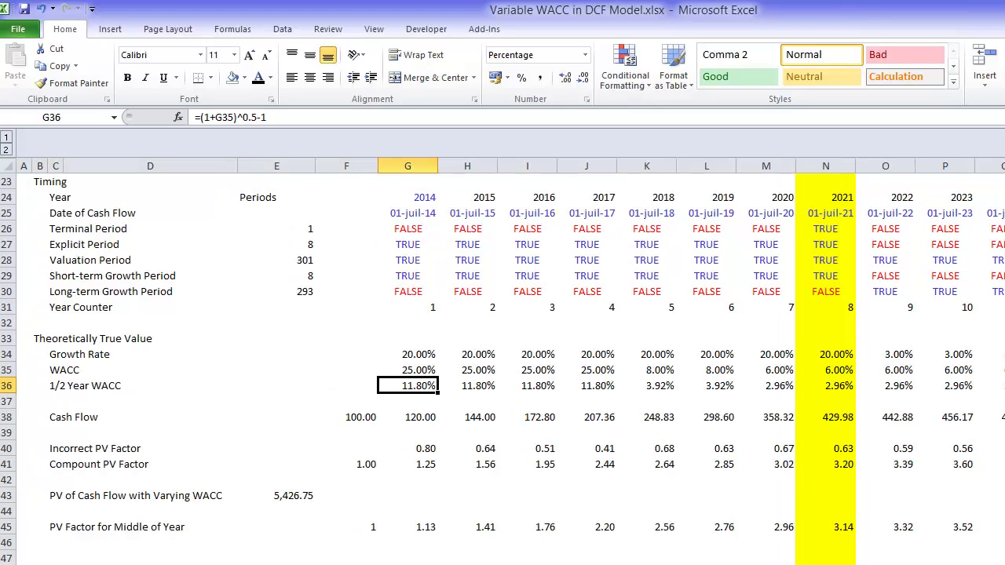
Replace the first middle-of-year PV factor in G45 with =F45*(1+F36+G36), using the half-year WACC of the prior and current year
{"action": "key", "text": "Down"}
{"action": "key", "text": "Down"}
{"action": "key", "text": "Down"}
{"action": "key", "text": "Down"}
{"action": "key", "text": "Down"}
{"action": "key", "text": "Down"}
{"action": "key", "text": "Down"}
{"action": "key", "text": "Down"}
{"action": "key", "text": "Down"}
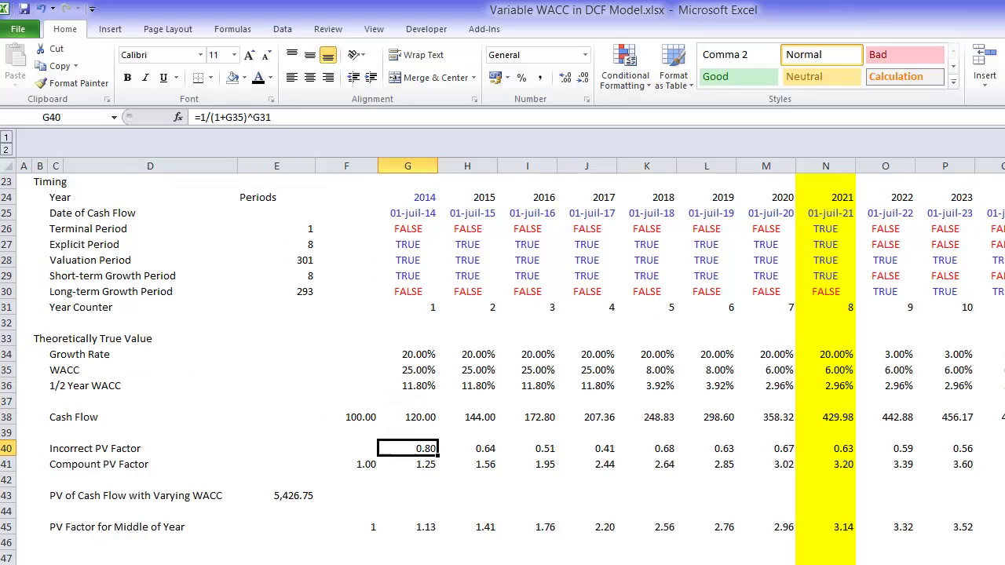
{"action": "type", "text": "="}
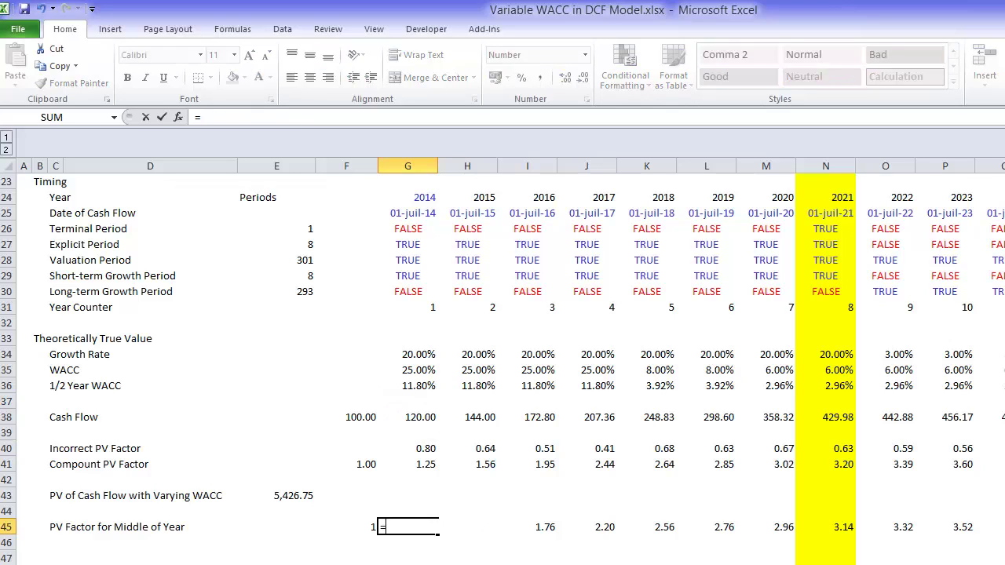
{"action": "key", "text": "Left"}
{"action": "type", "text": "*(1"}
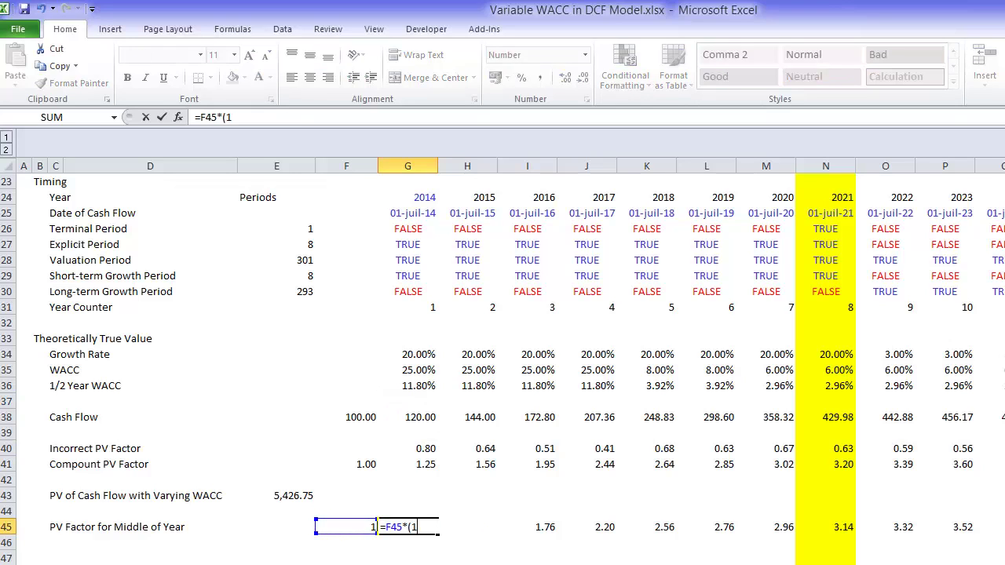
{"action": "type", "text": "+"}
{"action": "key", "text": "Up"}
{"action": "key", "text": "Up"}
{"action": "key", "text": "Up"}
{"action": "key", "text": "Up"}
{"action": "key", "text": "Up"}
{"action": "key", "text": "Up"}
{"action": "key", "text": "Up"}
{"action": "key", "text": "Up"}
{"action": "key", "text": "Up"}
{"action": "key", "text": "Left"}
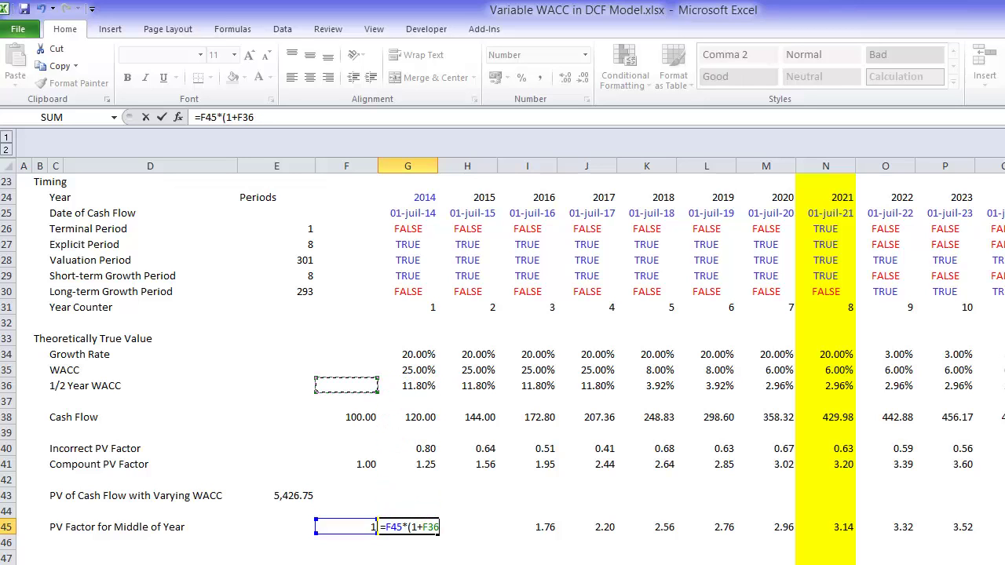
{"action": "type", "text": "+"}
{"action": "key", "text": "Up"}
{"action": "key", "text": "Up"}
{"action": "key", "text": "Up"}
{"action": "key", "text": "Up"}
{"action": "key", "text": "Up"}
{"action": "key", "text": "Up"}
{"action": "key", "text": "Up"}
{"action": "key", "text": "Up"}
{"action": "key", "text": "Up"}
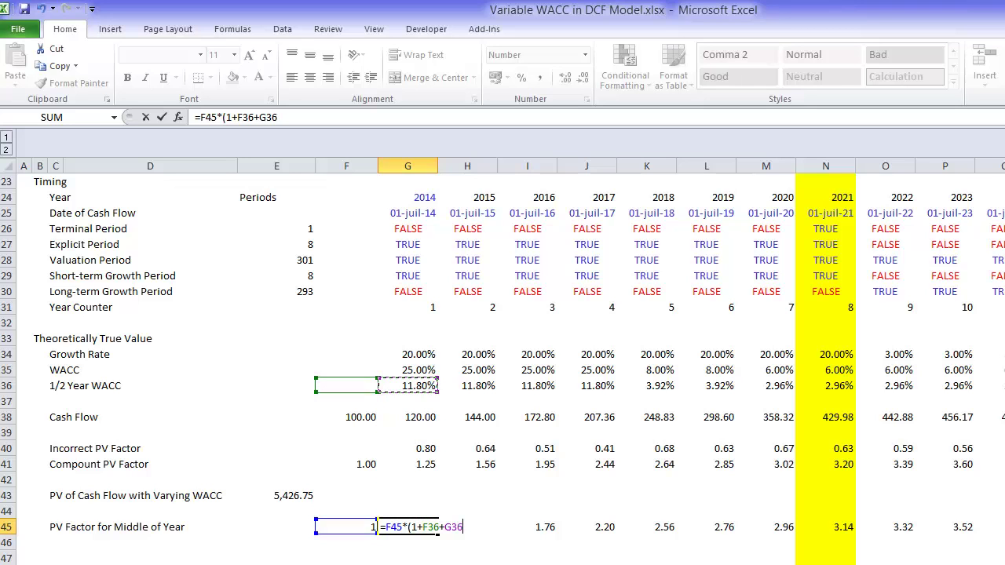
{"action": "key", "text": "Return"}
{"action": "key", "text": "Return"}
Fill the revised middle-of-year PV factor formula from G45 across row 45 for the remaining years
{"action": "key", "text": "ctrl+shift+Right"}
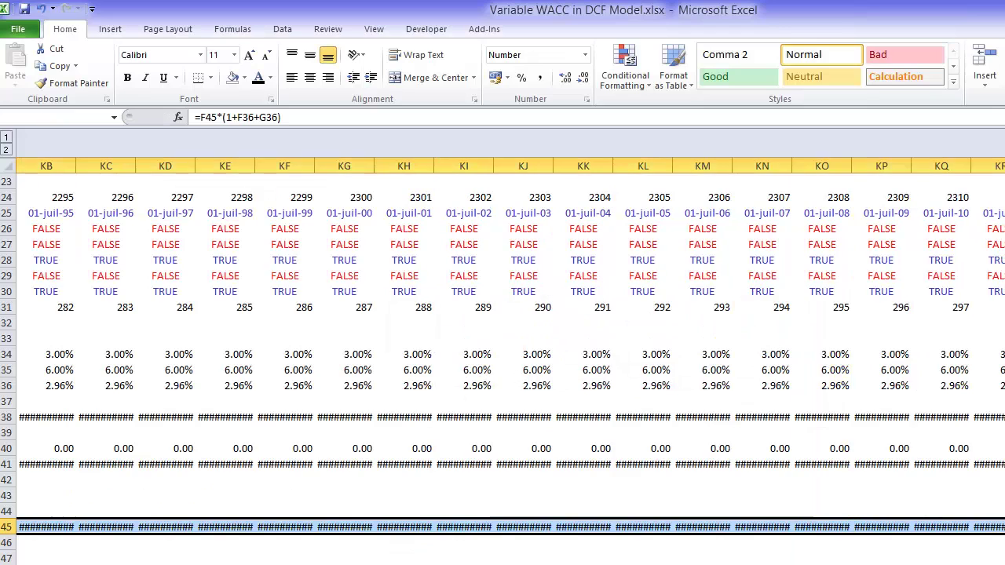
{"action": "key", "text": "Left"}
{"action": "key", "text": "Left"}
{"action": "key", "text": "Left"}
{"action": "key", "text": "Left"}
{"action": "key", "text": "Left"}
{"action": "key", "text": "Left"}
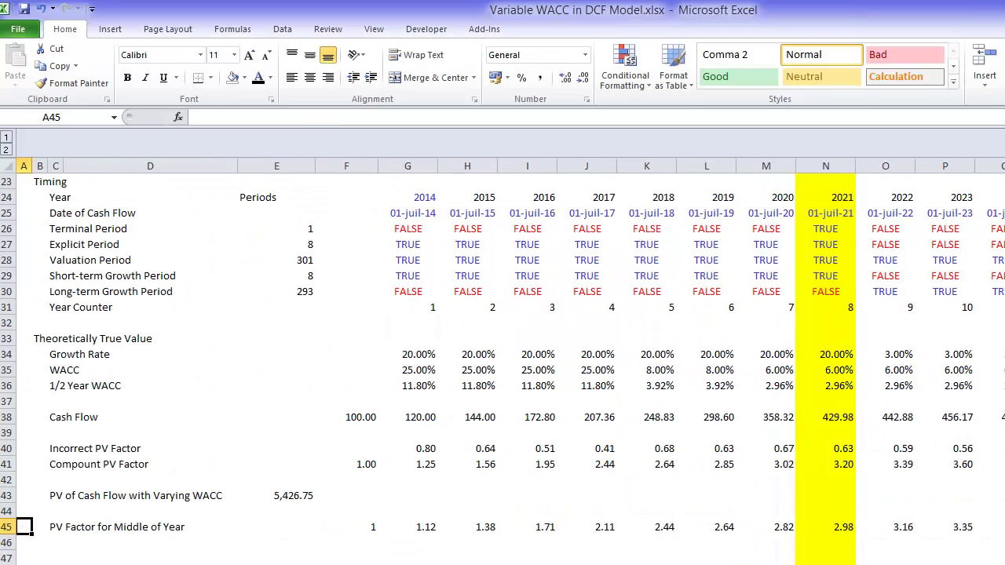
Label C46, directly below the middle-of-year PV factor row, "True Value of Cash Flow"
{"action": "key", "text": "Down"}
{"action": "key", "text": "Right"}
{"action": "key", "text": "Right"}
{"action": "key", "text": "Down"}
{"action": "key", "text": "Down"}
{"action": "key", "text": "Down"}
{"action": "key", "text": "Down"}
{"action": "key", "text": "Down"}
{"action": "key", "text": "Down"}
{"action": "key", "text": "Down"}
{"action": "key", "text": "Down"}
{"action": "key", "text": "Down"}
{"action": "key", "text": "Down"}
{"action": "key", "text": "Down"}
{"action": "key", "text": "Down"}
{"action": "key", "text": "Down"}
{"action": "key", "text": "Down"}
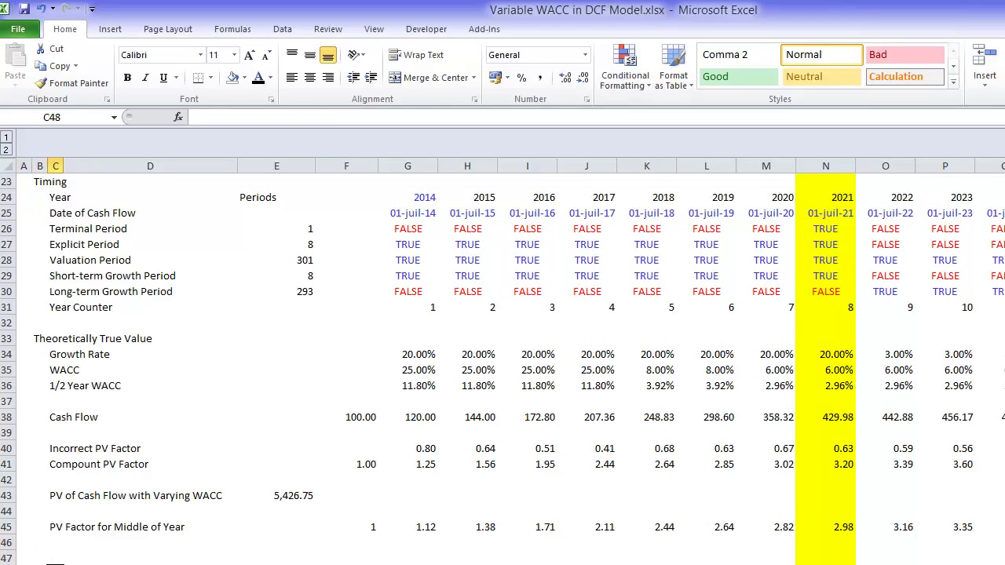
{"action": "key", "text": "Up"}
{"action": "key", "text": "Up"}
{"action": "key", "text": "Up"}
{"action": "key", "text": "Up"}
{"action": "key", "text": "Up"}
{"action": "key", "text": "Up"}
{"action": "key", "text": "Up"}
{"action": "key", "text": "Up"}
{"action": "key", "text": "Up"}
{"action": "key", "text": "Up"}
{"action": "key", "text": "Up"}
{"action": "key", "text": "Up"}
{"action": "key", "text": "Up"}
{"action": "key", "text": "Up"}
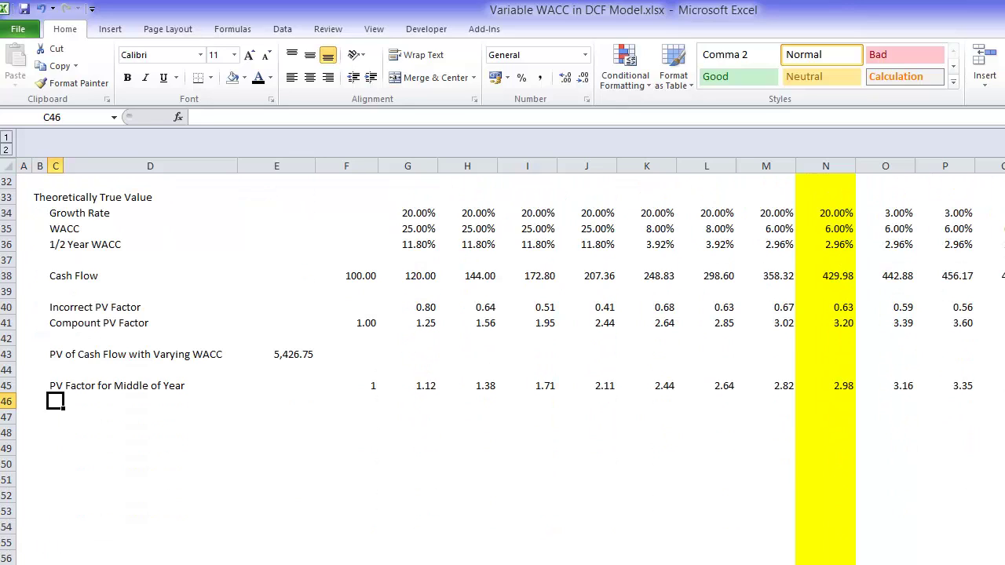
{"action": "type", "text": "True Val"}
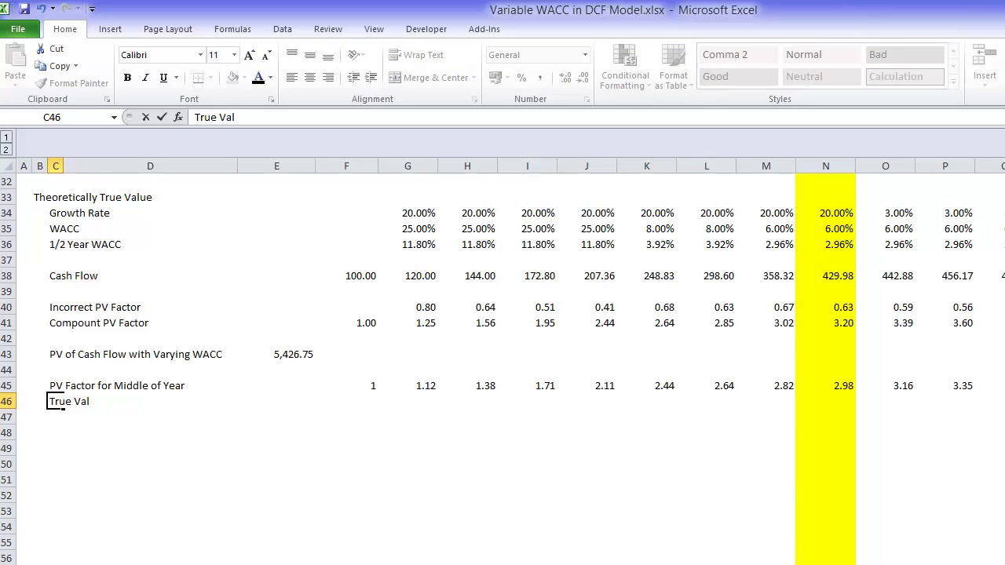
{"action": "type", "text": "ue of Cash Flow"}
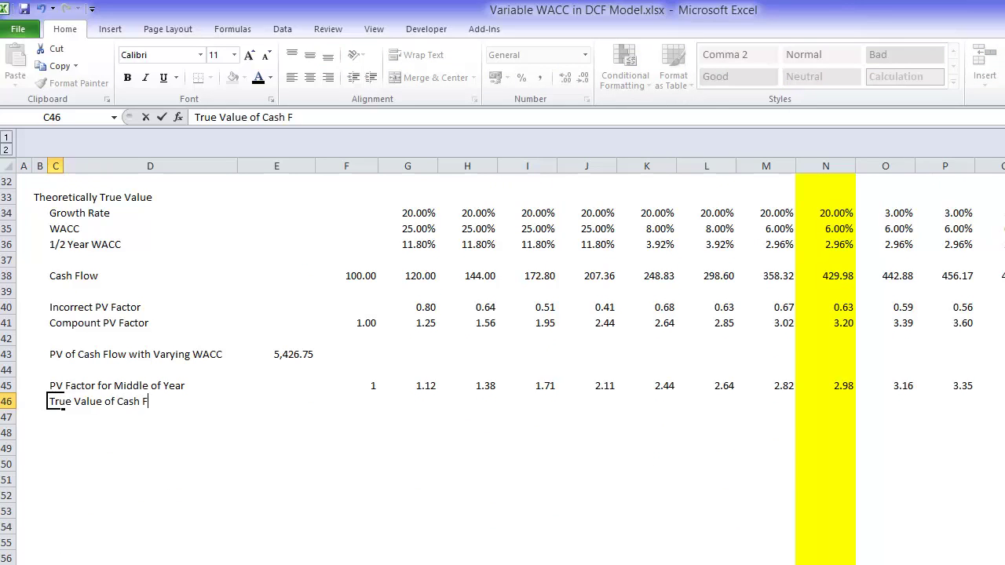
{"action": "key", "text": "Return"}
In E46, calculate the true value with SUMPRODUCT, dividing cash flows G38:KU38 by the middle-of-year PV factors in row 45, starting at G45
{"action": "key", "text": "Right"}
{"action": "key", "text": "Right"}
{"action": "key", "text": "Right"}
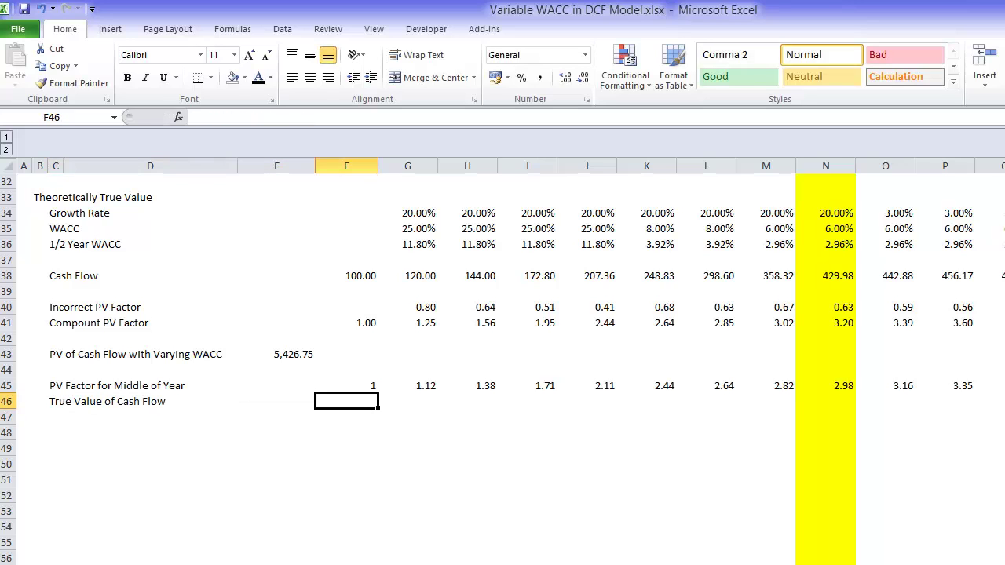
{"action": "key", "text": "Left"}
{"action": "type", "text": "=sum"}
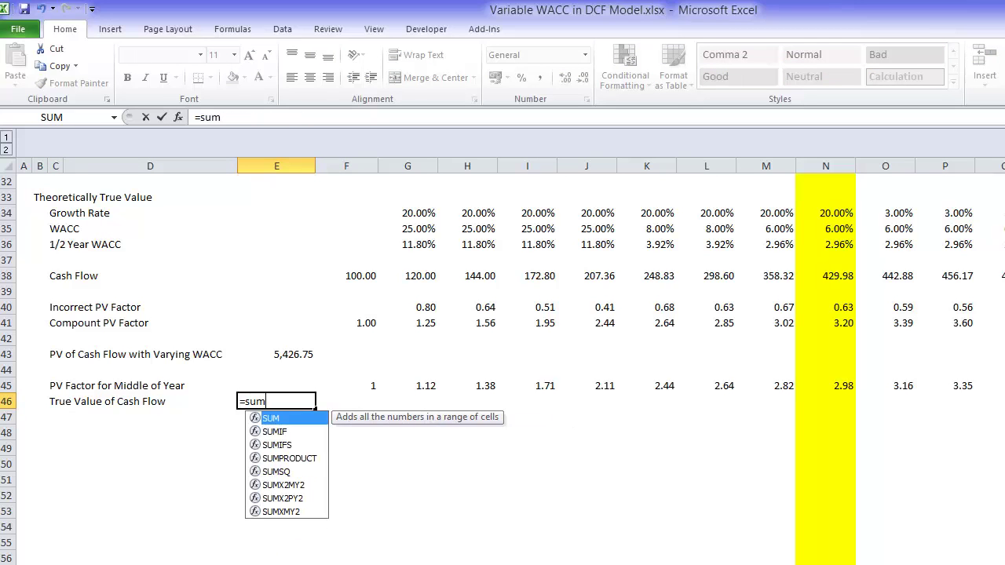
{"action": "key", "text": "Down"}
{"action": "key", "text": "Down"}
{"action": "key", "text": "Down"}
{"action": "key", "text": "Tab"}
{"action": "key", "text": "Up"}
{"action": "key", "text": "Up"}
{"action": "key", "text": "Up"}
{"action": "key", "text": "Up"}
{"action": "key", "text": "Up"}
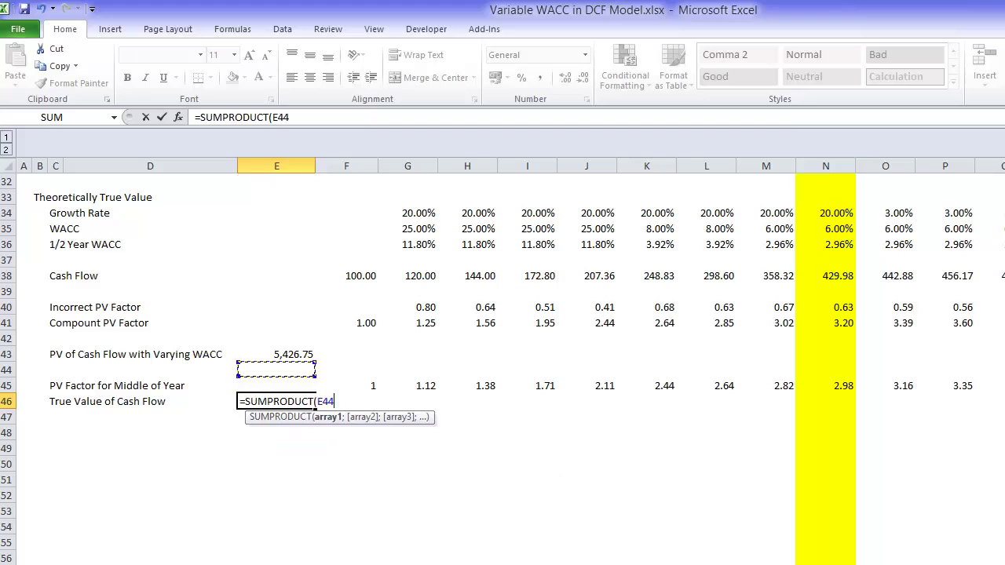
{"action": "key", "text": "Up"}
{"action": "key", "text": "Up"}
{"action": "key", "text": "Up"}
{"action": "key", "text": "Right"}
{"action": "key", "text": "Right"}
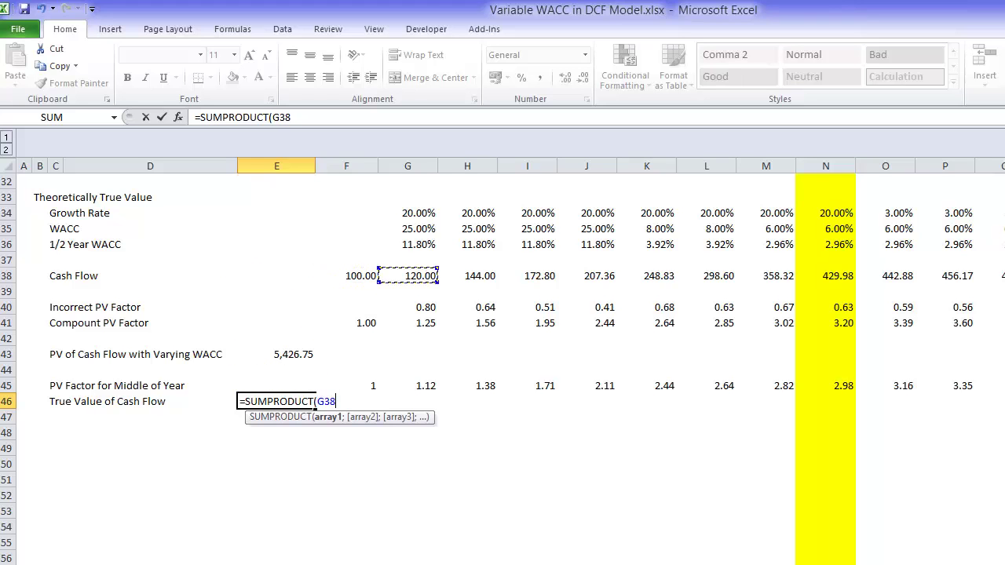
{"action": "key", "text": "ctrl+shift+Right"}
{"action": "type", "text": "/"}
{"action": "key", "text": "Left"}
{"action": "key", "text": "Left"}
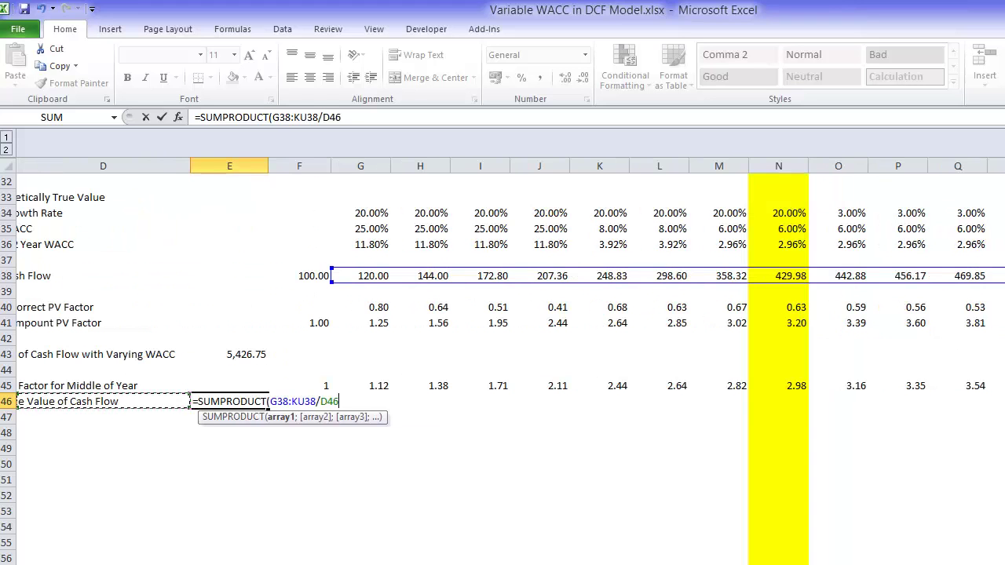
{"action": "key", "text": "Right"}
{"action": "key", "text": "Right"}
{"action": "key", "text": "Up"}
{"action": "key", "text": "Right"}
{"action": "key", "text": "Right"}
{"action": "key", "text": "Right"}
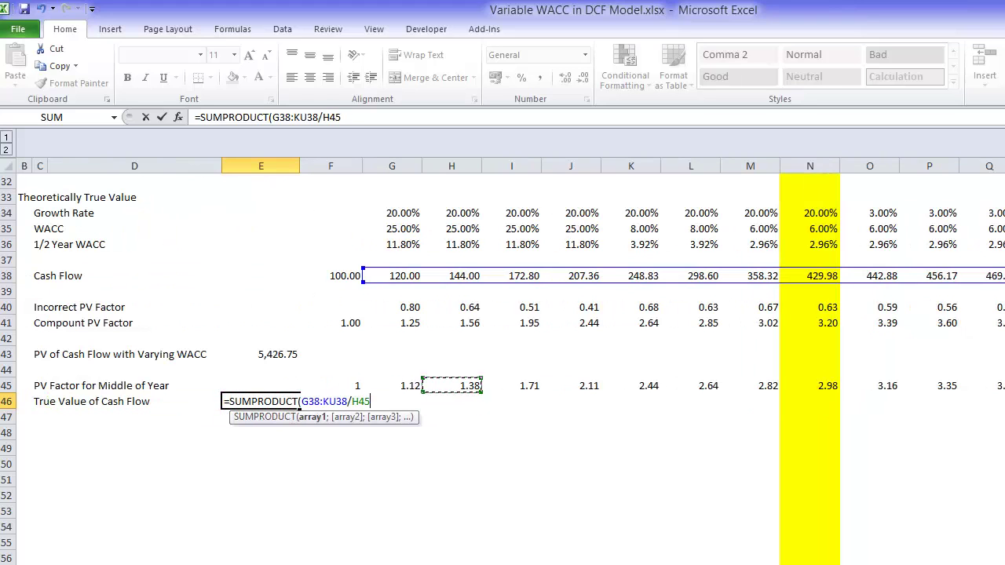
{"action": "key", "text": "Left"}
{"action": "key", "text": "ctrl+shift+Right"}
{"action": "key", "text": "Return"}
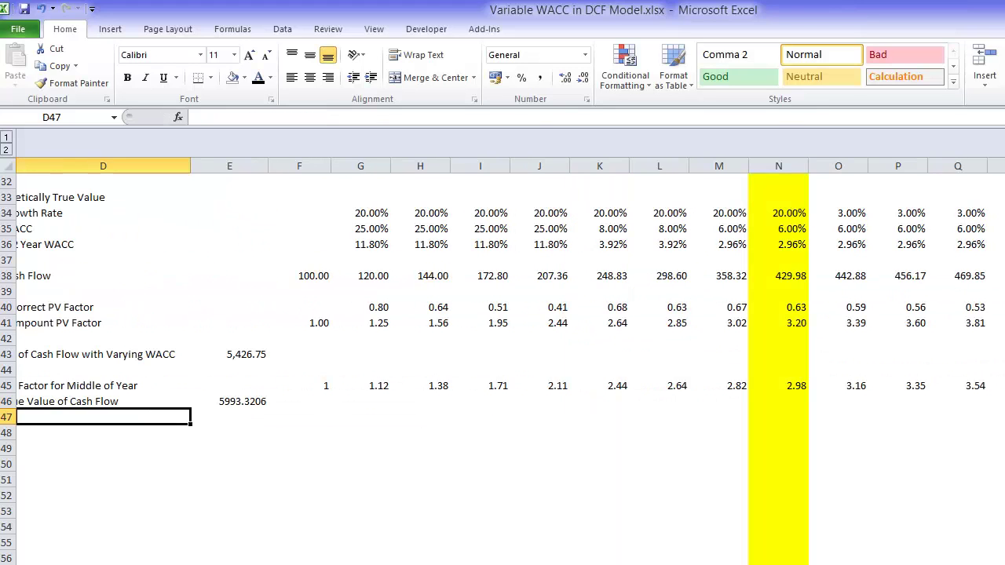
Format the true value of cash flow in E46 with a thousands separator and two decimals
{"action": "key", "text": "Up"}
{"action": "key", "text": "Up"}
{"action": "key", "text": "Left"}
{"action": "key", "text": "Left"}
{"action": "key", "text": "Right"}
{"action": "key", "text": "Down"}
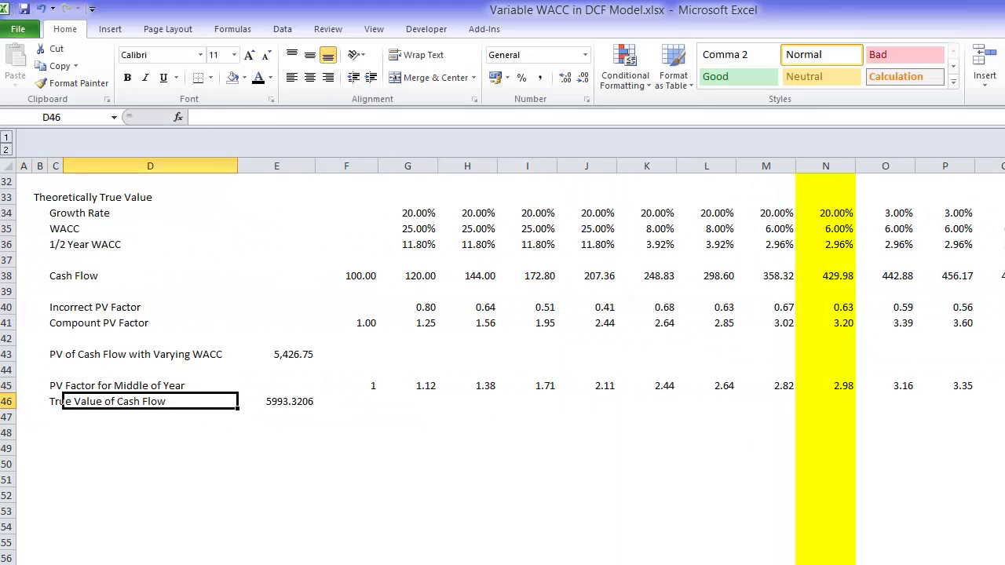
{"action": "key", "text": "Right"}
{"action": "key", "text": "ctrl+shift+1"}
Link L7, beside the Case 1: Theoretically True Value label, to the true value of cash flow with =E46
{"action": "key", "text": "Page_Up"}
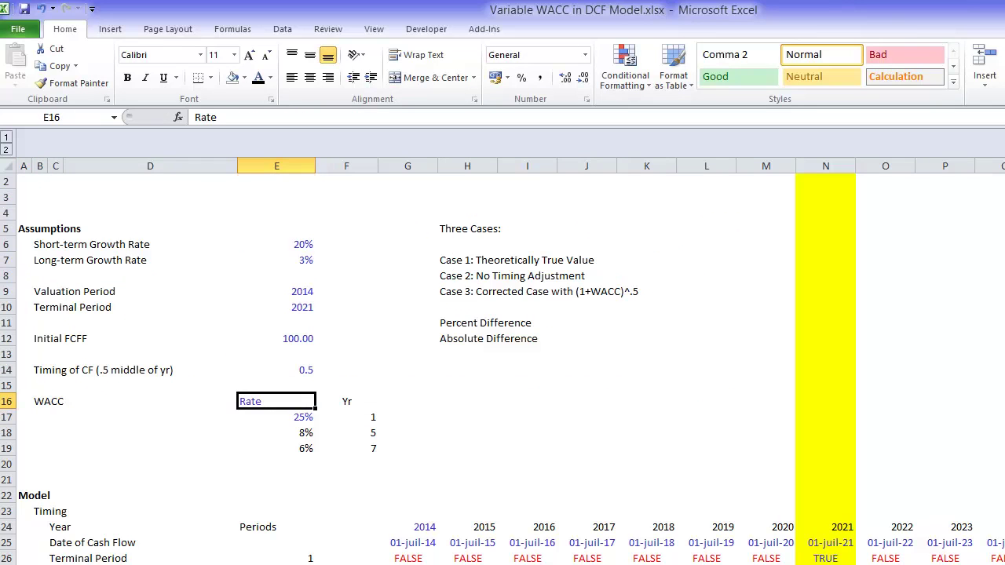
{"action": "key", "text": "Up"}
{"action": "key", "text": "Up"}
{"action": "key", "text": "Up"}
{"action": "key", "text": "Up"}
{"action": "key", "text": "Up"}
{"action": "key", "text": "Up"}
{"action": "key", "text": "Up"}
{"action": "key", "text": "Up"}
{"action": "key", "text": "Right"}
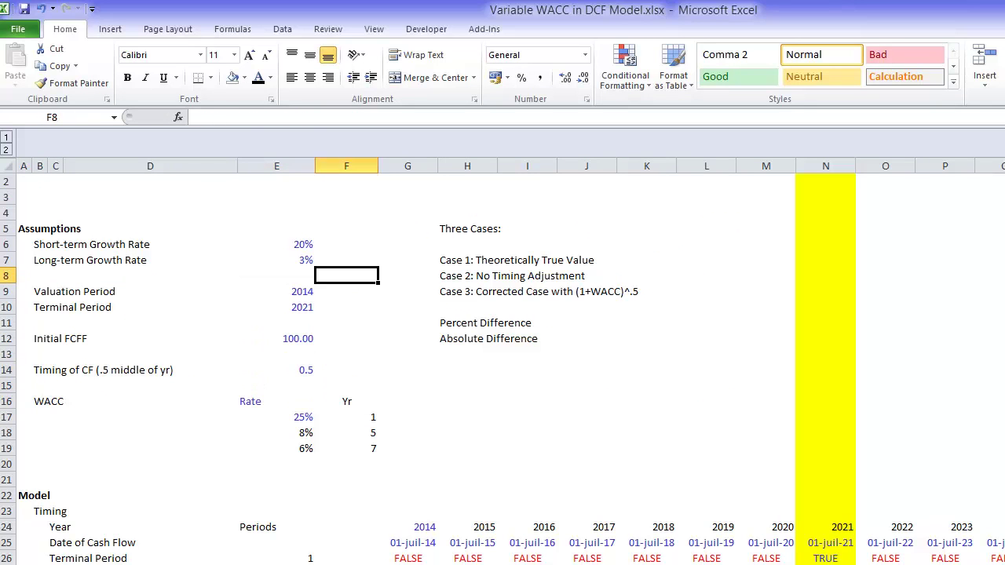
{"action": "key", "text": "Right"}
{"action": "key", "text": "Right"}
{"action": "key", "text": "Right"}
{"action": "key", "text": "Right"}
{"action": "key", "text": "Right"}
{"action": "key", "text": "Up"}
{"action": "key", "text": "Right"}
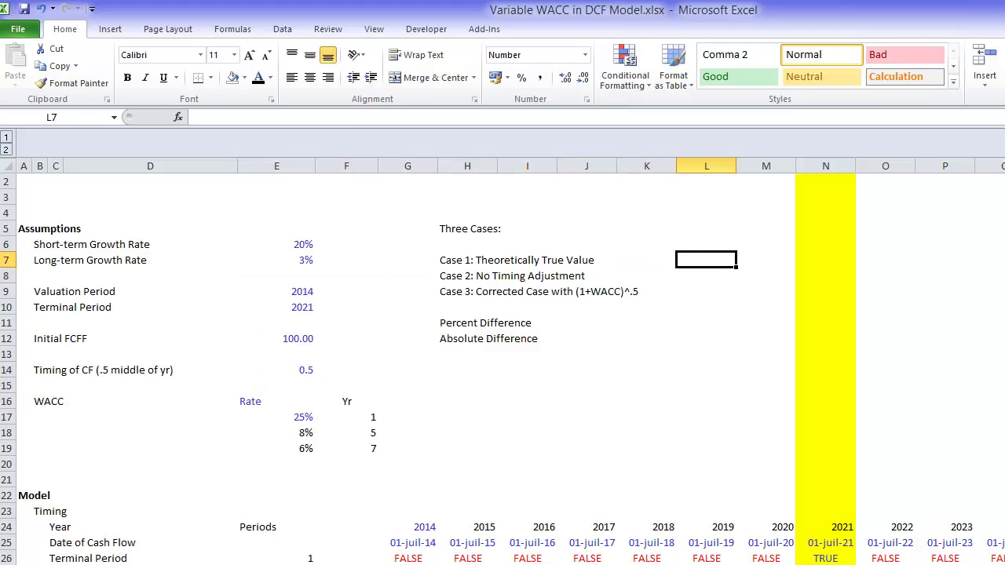
{"action": "type", "text": "="}
{"action": "key", "text": "Page_Down"}
{"action": "key", "text": "Down"}
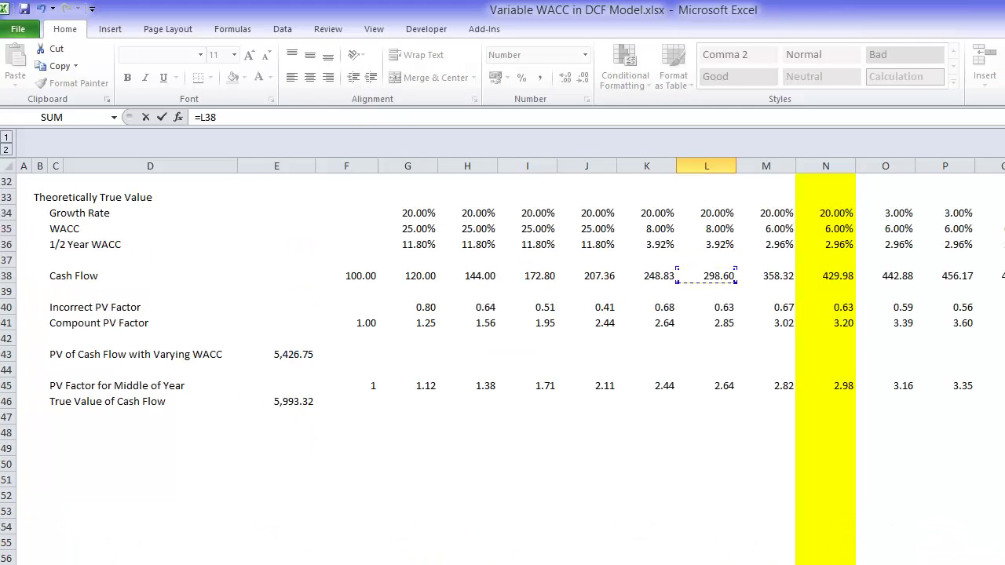
{"action": "key", "text": "Down"}
{"action": "key", "text": "Down"}
{"action": "key", "text": "Down"}
{"action": "key", "text": "Down"}
{"action": "key", "text": "Down"}
{"action": "key", "text": "Down"}
{"action": "key", "text": "Down"}
{"action": "key", "text": "Down"}
{"action": "key", "text": "Down"}
{"action": "key", "text": "Down"}
{"action": "key", "text": "Left"}
{"action": "key", "text": "Left"}
{"action": "key", "text": "Left"}
{"action": "key", "text": "Left"}
{"action": "key", "text": "Left"}
{"action": "key", "text": "Left"}
{"action": "key", "text": "Up"}
{"action": "key", "text": "Up"}
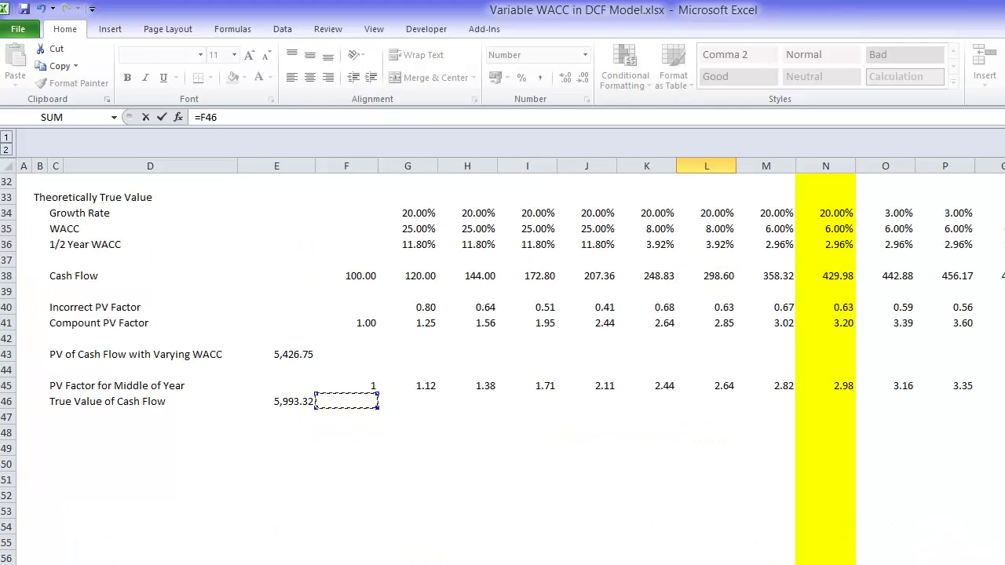
{"action": "key", "text": "Left"}
{"action": "key", "text": "Return"}
{"action": "key", "text": "Up"}
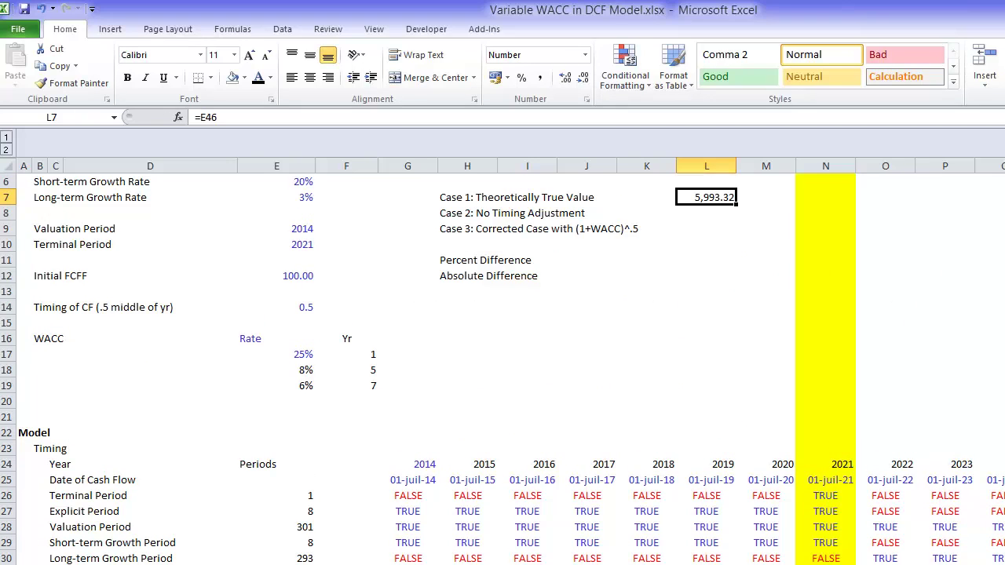
Enter the section heading "Replication of Value with Teminal Value" in A48, below the true value section
{"action": "key", "text": "Down"}
{"action": "key", "text": "Down"}
{"action": "key", "text": "Down"}
{"action": "key", "text": "Down"}
{"action": "key", "text": "Down"}
{"action": "key", "text": "Down"}
{"action": "key", "text": "Down"}
{"action": "key", "text": "Down"}
{"action": "key", "text": "Down"}
{"action": "key", "text": "Down"}
{"action": "key", "text": "Down"}
{"action": "key", "text": "Down"}
{"action": "key", "text": "Down"}
{"action": "key", "text": "Down"}
{"action": "key", "text": "Down"}
{"action": "key", "text": "Down"}
{"action": "key", "text": "Down"}
{"action": "key", "text": "Down"}
{"action": "key", "text": "Down"}
{"action": "key", "text": "Down"}
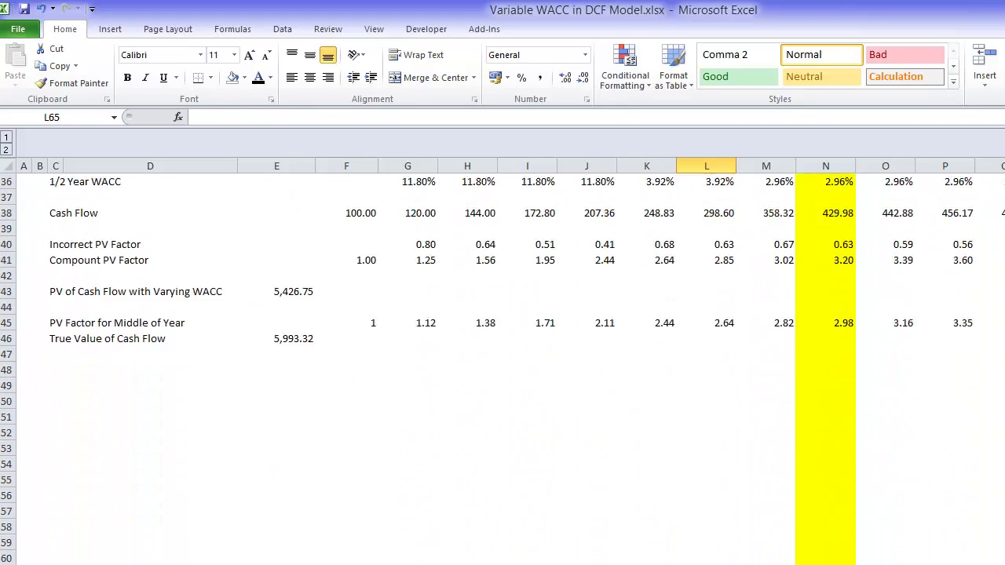
{"action": "key", "text": "Down"}
{"action": "key", "text": "Left"}
{"action": "key", "text": "Left"}
{"action": "key", "text": "Left"}
{"action": "key", "text": "Left"}
{"action": "key", "text": "Left"}
{"action": "key", "text": "Left"}
{"action": "key", "text": "Left"}
{"action": "key", "text": "Left"}
{"action": "key", "text": "Left"}
{"action": "key", "text": "Left"}
{"action": "key", "text": "Left"}
{"action": "key", "text": "Up"}
{"action": "key", "text": "Up"}
{"action": "key", "text": "Up"}
{"action": "key", "text": "Up"}
{"action": "key", "text": "Up"}
{"action": "key", "text": "Up"}
{"action": "key", "text": "Up"}
{"action": "key", "text": "Up"}
{"action": "key", "text": "Up"}
{"action": "key", "text": "Up"}
{"action": "key", "text": "Up"}
{"action": "key", "text": "Up"}
{"action": "key", "text": "Up"}
{"action": "key", "text": "Up"}
{"action": "key", "text": "Up"}
{"action": "key", "text": "Up"}
{"action": "key", "text": "Up"}
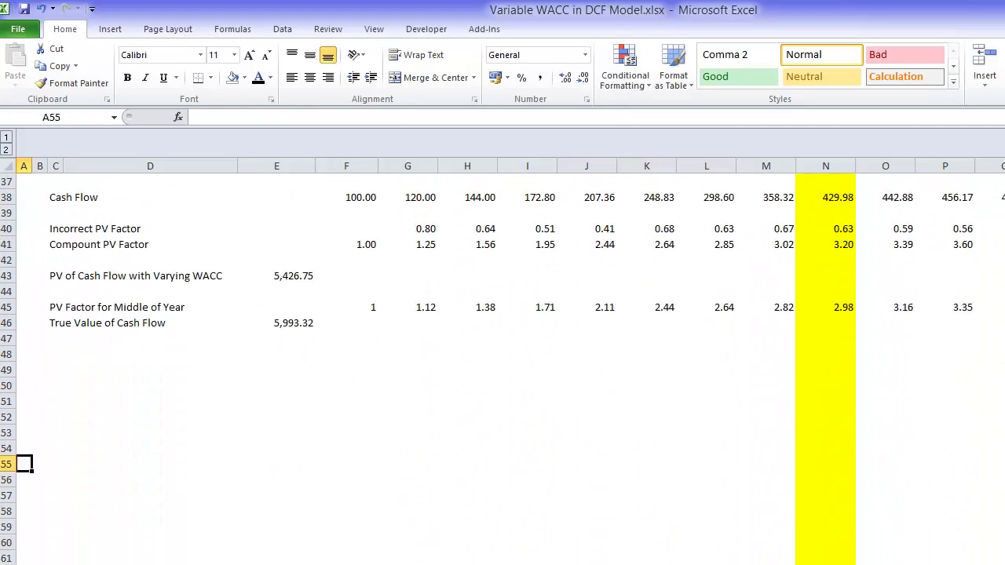
{"action": "type", "text": "Repli"}
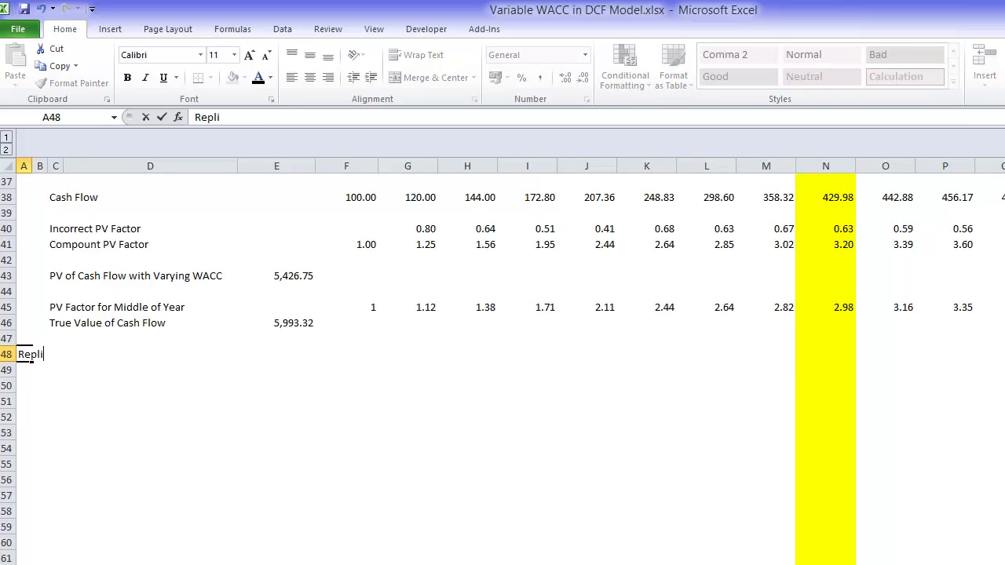
{"action": "type", "text": "cation of Valu"}
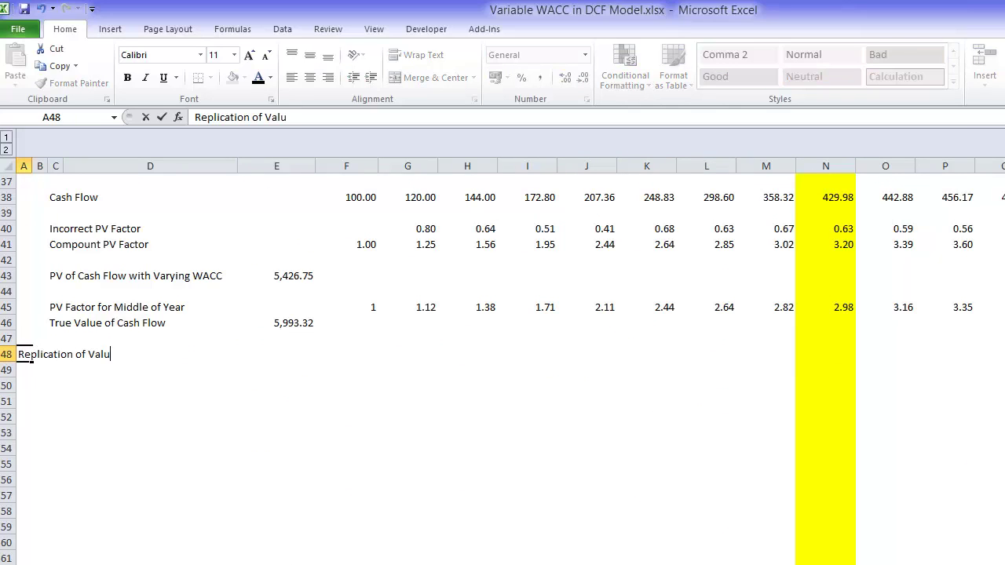
{"action": "type", "text": "e with Tem"}
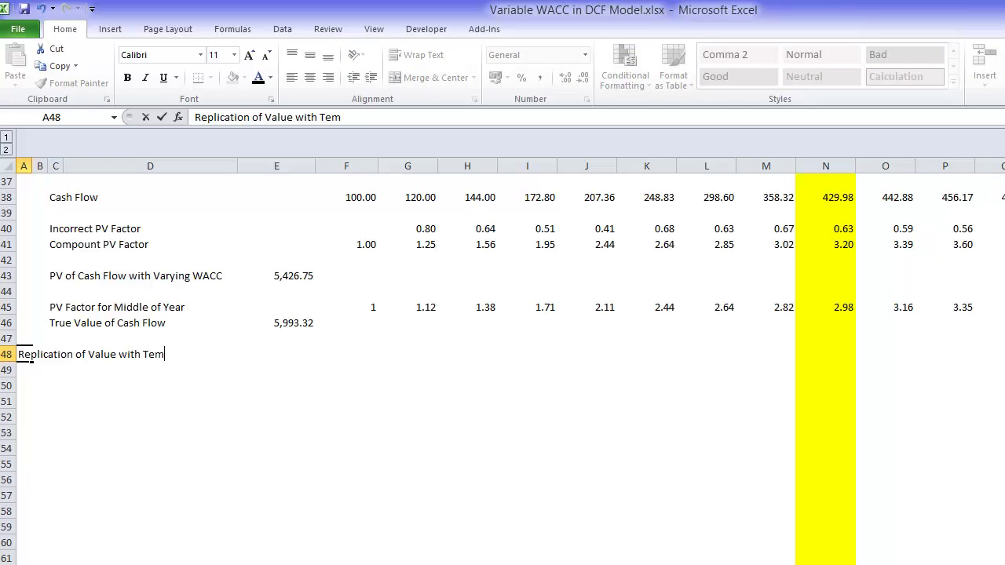
{"action": "type", "text": "inal Value"}
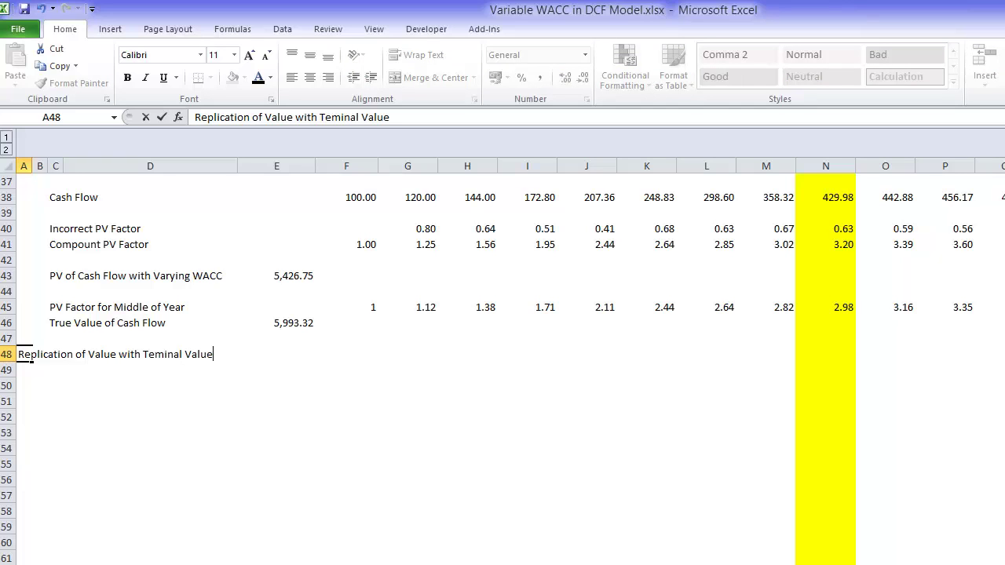
{"action": "key", "text": "Return"}
{"action": "key", "text": "Right"}
{"action": "key", "text": "Right"}
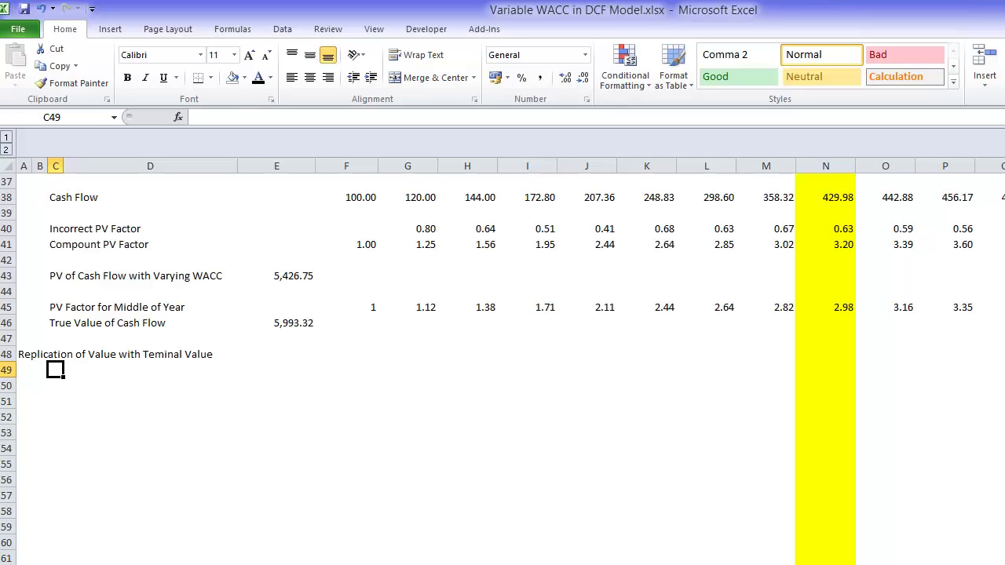
Enter the row label "Explict Value" in C49 under the Replication of Value heading
{"action": "type", "text": "Expli"}
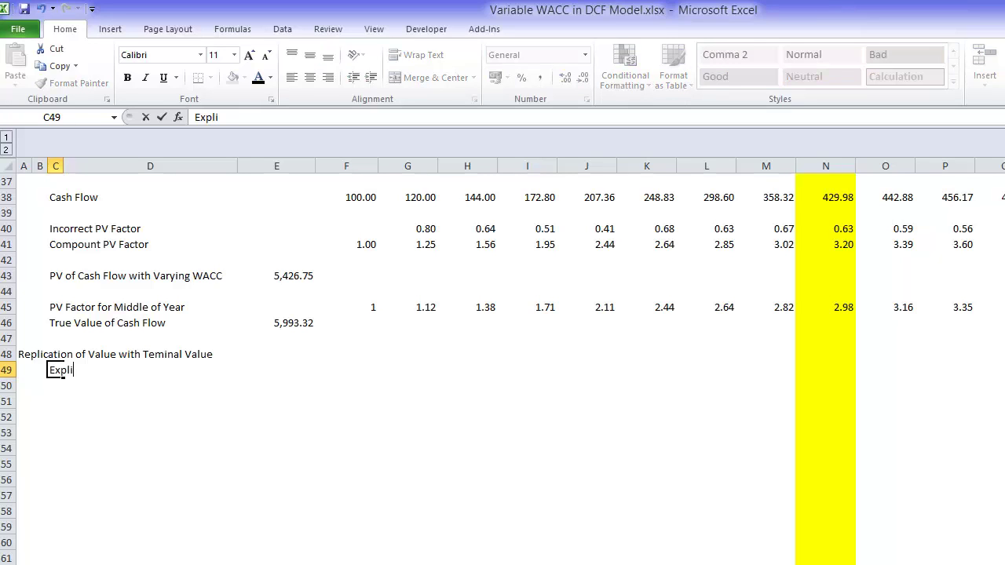
{"action": "type", "text": "ct Value"}
{"action": "key", "text": "Return"}
{"action": "key", "text": "Up"}
{"action": "key", "text": "Right"}
{"action": "key", "text": "Right"}
{"action": "key", "text": "Right"}
{"action": "key", "text": "Right"}
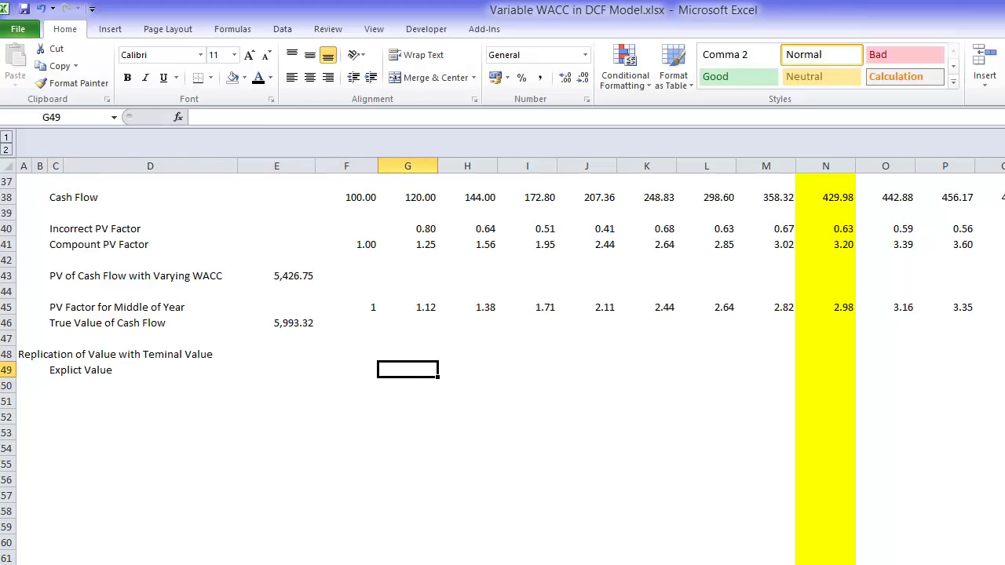
{"action": "key", "text": "Left"}
{"action": "type", "text": "="}
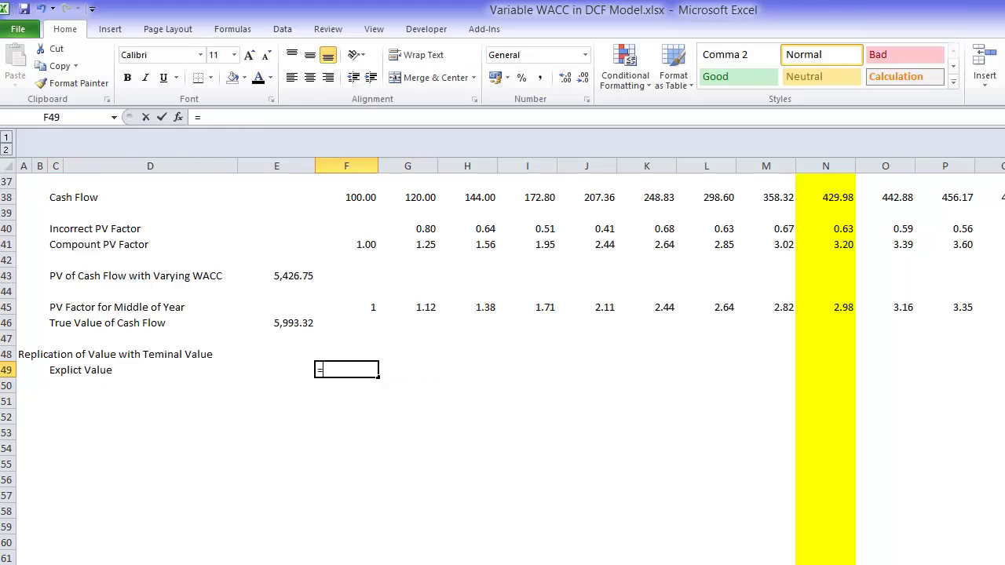
{"action": "key", "text": "Page_Up"}
{"action": "key", "text": "Down"}
{"action": "key", "text": "Escape"}
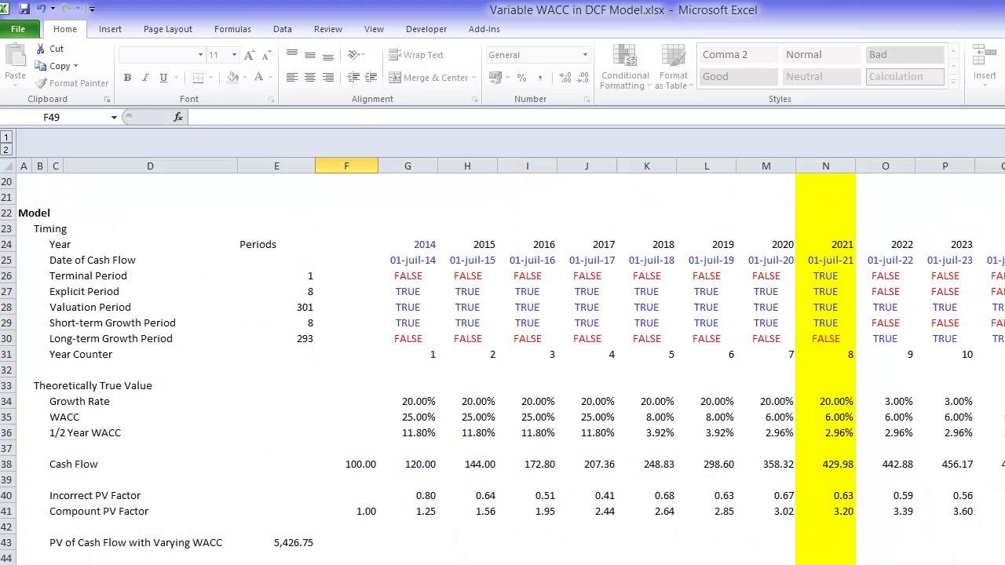
{"action": "key", "text": "Right"}
Enter =G38*G27 in G49 to multiply the 2014 cash flow by its Explicit Period flag
{"action": "type", "text": "="}
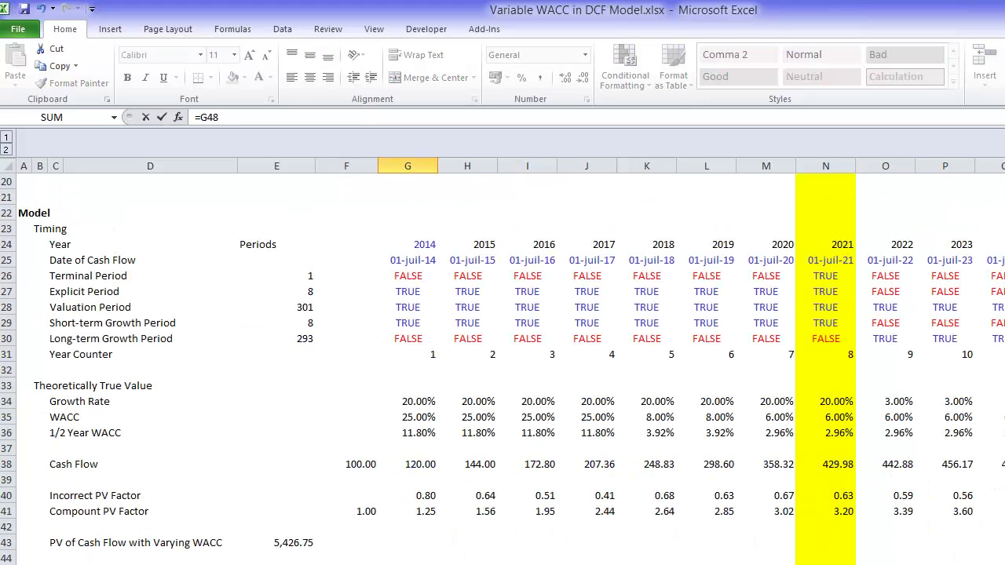
{"action": "key", "text": "Up"}
{"action": "key", "text": "Up"}
{"action": "key", "text": "Up"}
{"action": "key", "text": "Up"}
{"action": "key", "text": "Up"}
{"action": "key", "text": "Up"}
{"action": "key", "text": "Up"}
{"action": "key", "text": "Up"}
{"action": "key", "text": "Up"}
{"action": "key", "text": "Up"}
{"action": "key", "text": "Up"}
{"action": "key", "text": "Up"}
{"action": "key", "text": "Up"}
{"action": "key", "text": "Down"}
{"action": "key", "text": "Down"}
{"action": "key", "text": "Down"}
{"action": "key", "text": "Down"}
{"action": "type", "text": "*"}
{"action": "left_click", "coordinate": [460, 293]}
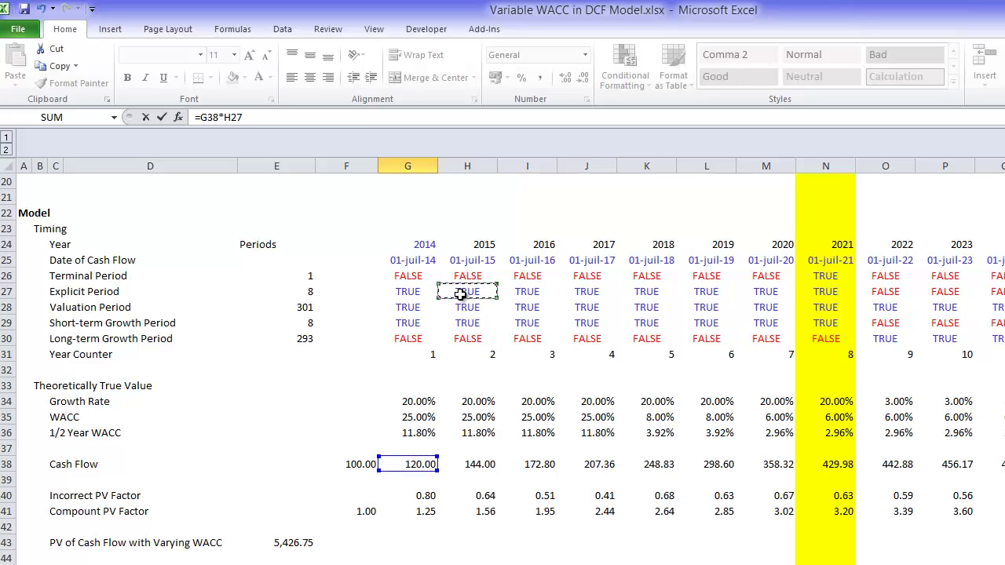
{"action": "key", "text": "Up"}
{"action": "key", "text": "Left"}
{"action": "key", "text": "Down"}
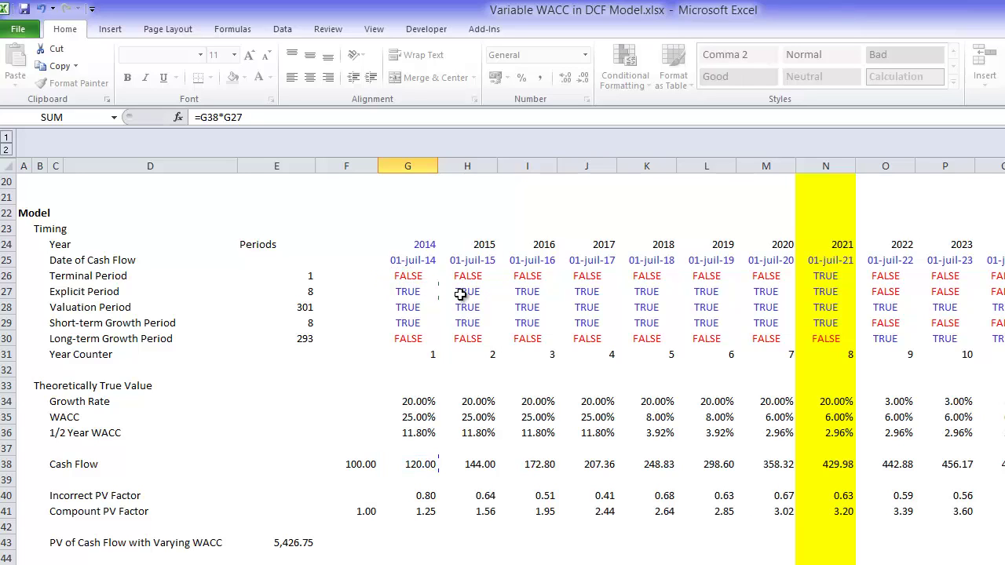
{"action": "key", "text": "Return"}
Fill the G49 product formula across row 49 through the last forecast year
{"action": "key", "text": "ctrl+shift+Right"}
{"action": "key", "text": "ctrl+r"}
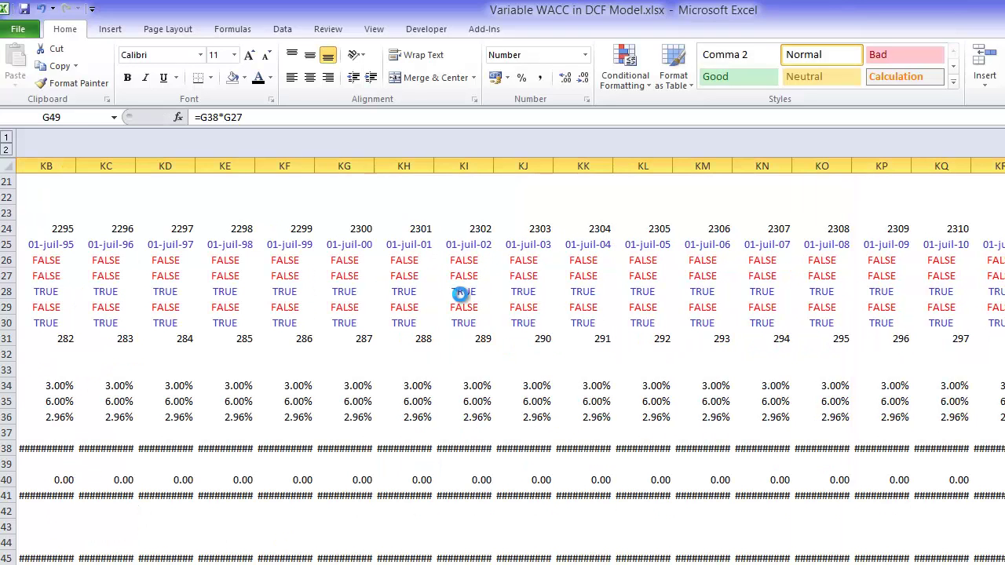
{"action": "key", "text": "Left"}
{"action": "key", "text": "Left"}
{"action": "key", "text": "Left"}
{"action": "key", "text": "Right"}
{"action": "key", "text": "Right"}
{"action": "key", "text": "Right"}
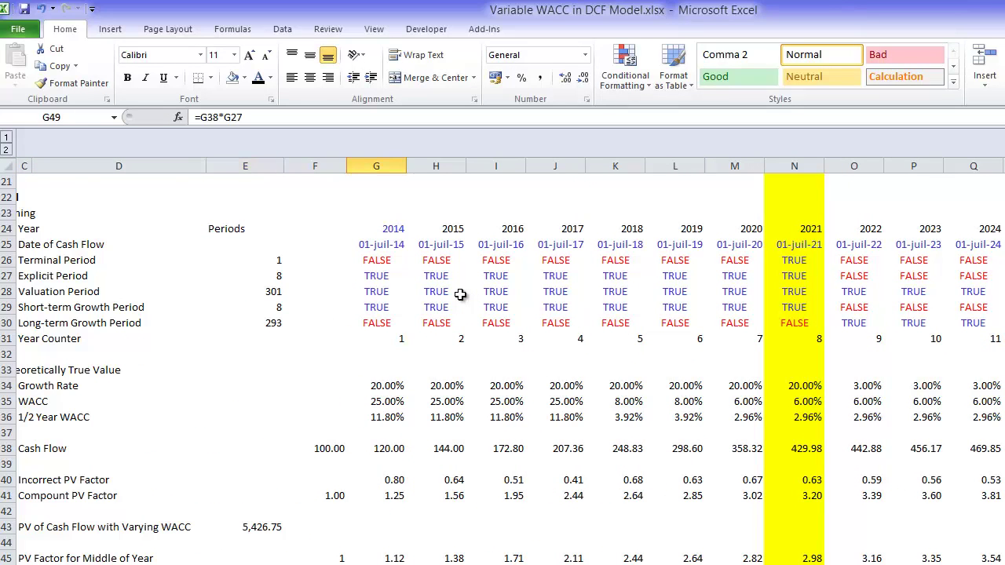
Change the G49 formula to =IF(G38;G27) and fill it across row 49
{"action": "key", "text": "F2"}
{"action": "key", "text": "Home"}
{"action": "key", "text": "Right"}
{"action": "type", "text": "if(G38"}
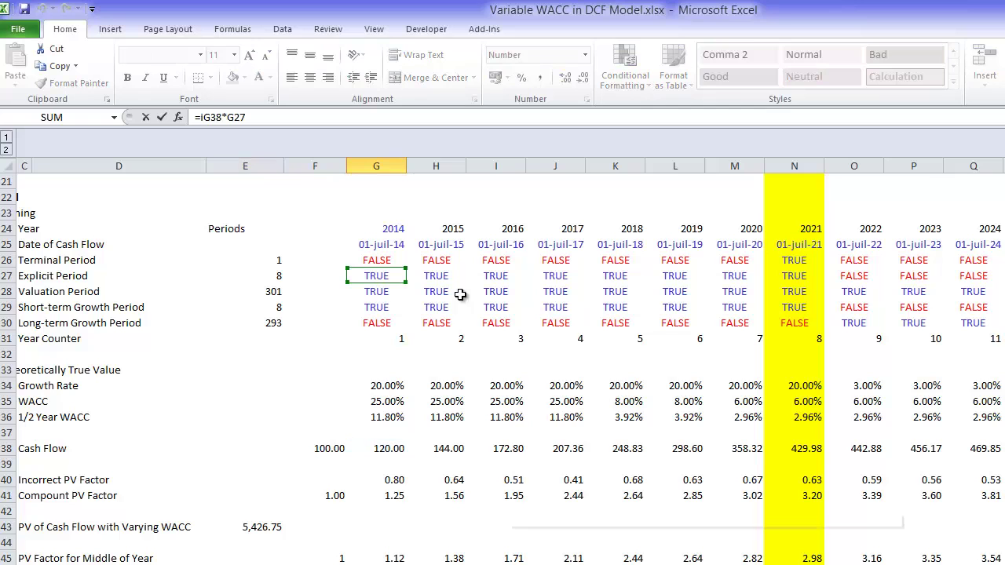
{"action": "type", "text": ";"}
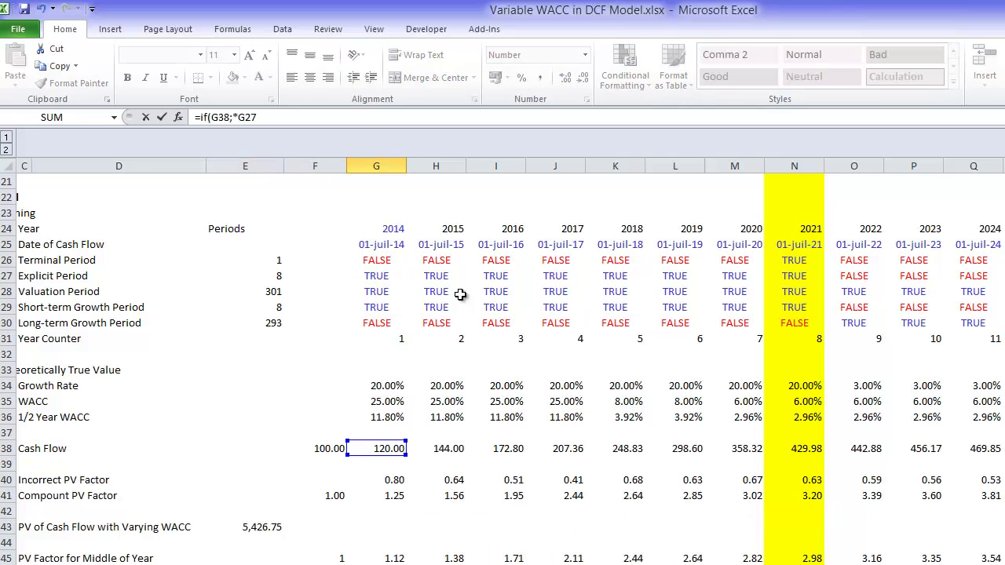
{"action": "key", "text": "Delete"}
{"action": "key", "text": "ctrl+Return"}
{"action": "key", "text": "ctrl+shift+Right"}
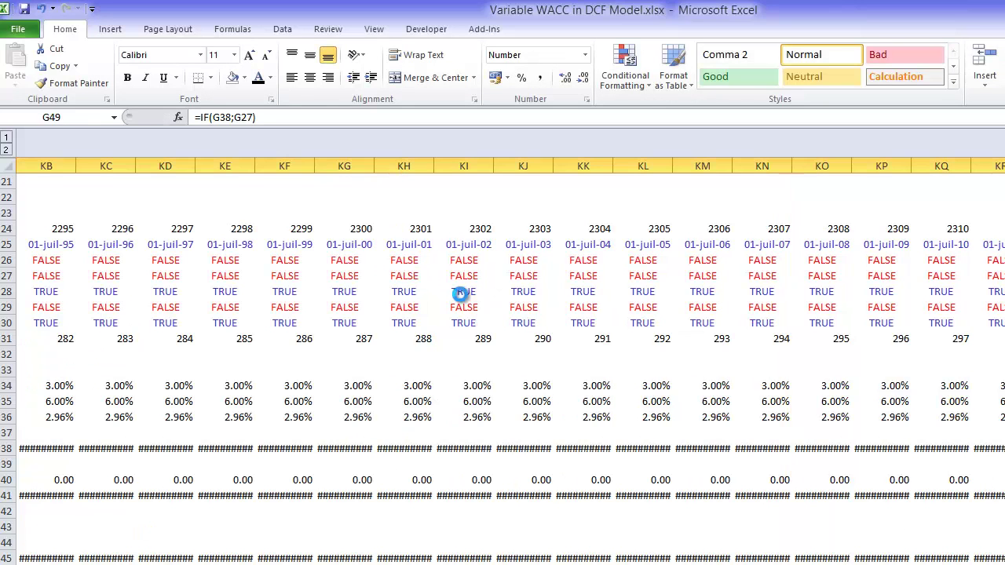
{"action": "key", "text": "ctrl+shift+Left"}
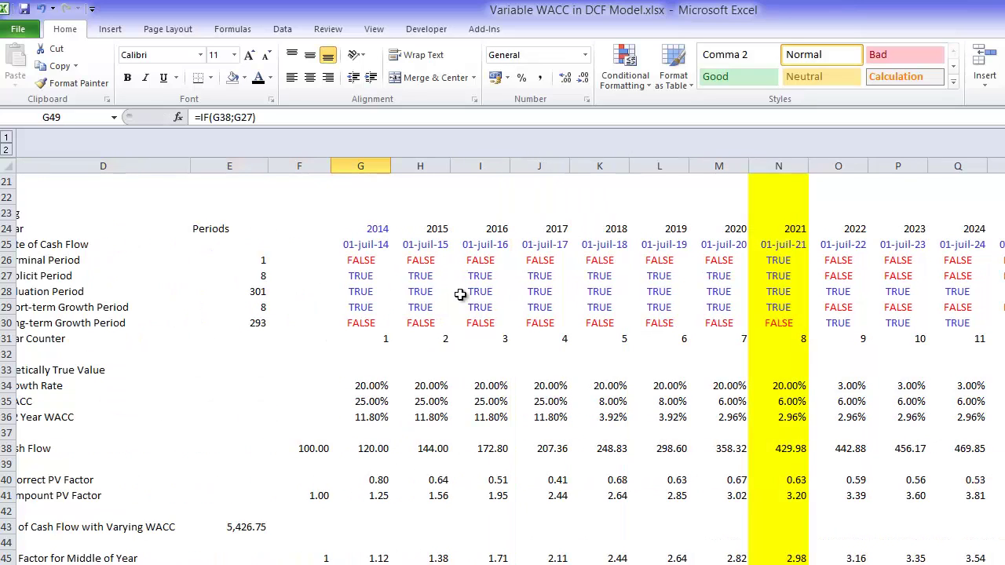
{"action": "key", "text": "F2"}
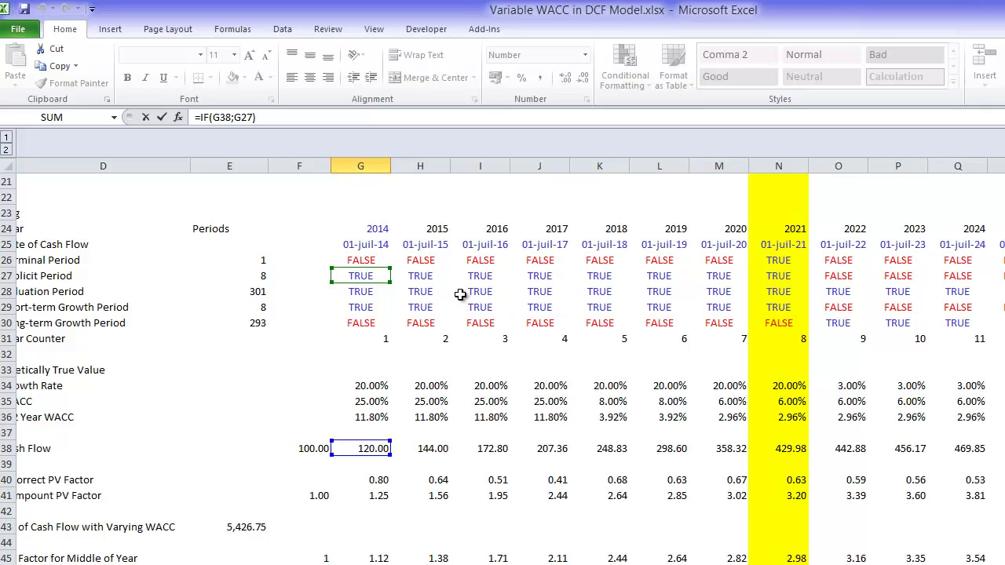
{"action": "key", "text": "BackSpace"}
{"action": "key", "text": "BackSpace"}
{"action": "key", "text": "BackSpace"}
{"action": "key", "text": "Escape"}
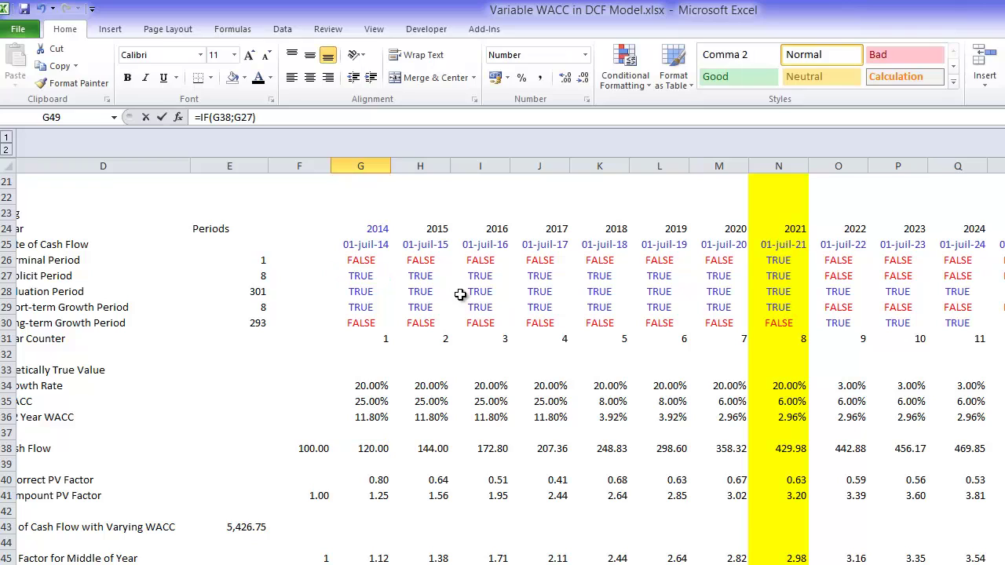
Replace the G49 formula with =IF(G27;G38), testing the Explicit Period flag and returning the cash flow
{"action": "type", "text": "=if("}
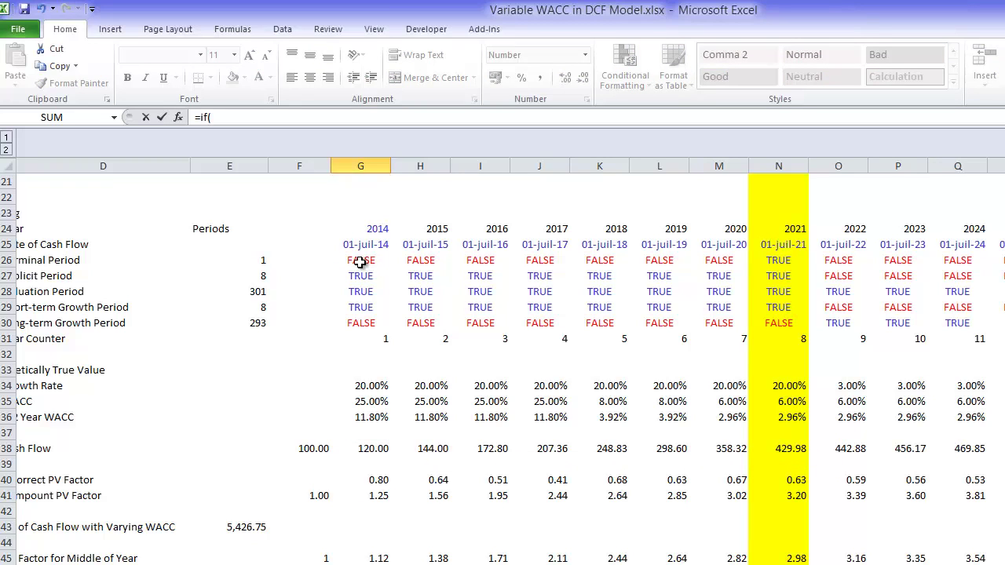
{"action": "left_click", "coordinate": [360, 273]}
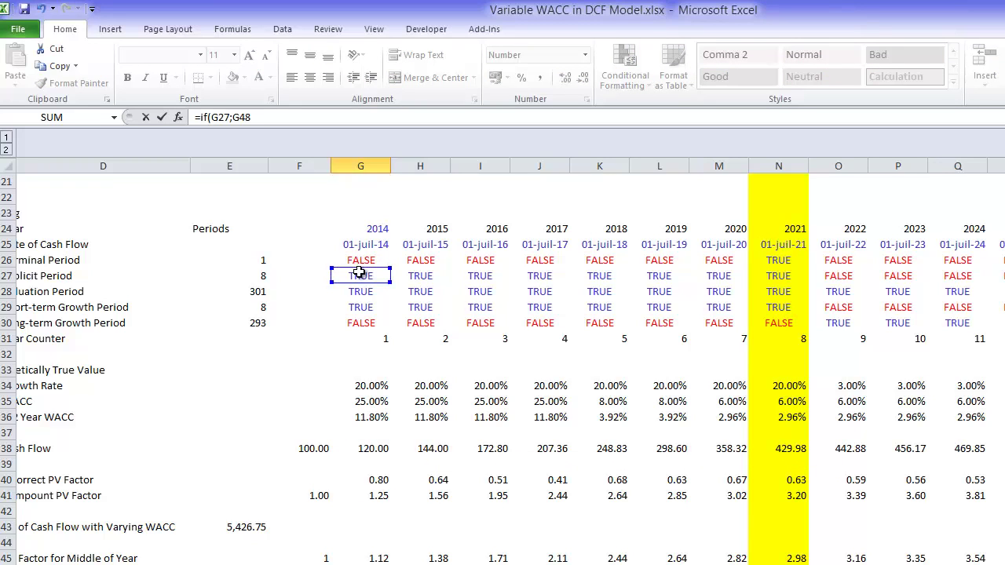
{"action": "key", "text": "Up"}
{"action": "key", "text": "Up"}
{"action": "key", "text": "Up"}
{"action": "key", "text": "Up"}
{"action": "key", "text": "Up"}
{"action": "key", "text": "Up"}
{"action": "key", "text": "Up"}
{"action": "key", "text": "Up"}
{"action": "key", "text": "Up"}
{"action": "key", "text": "ctrl+Return"}
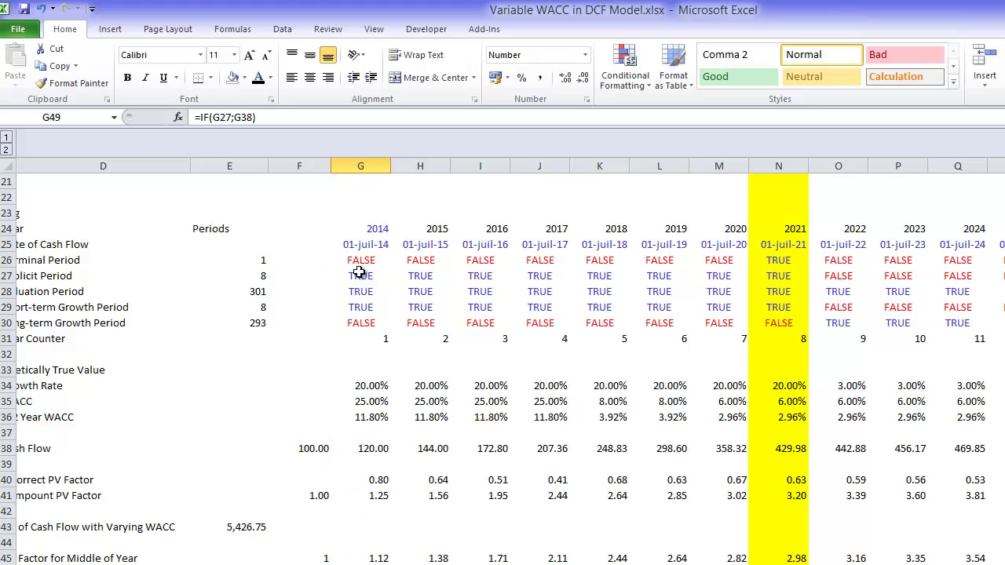
Fill the IF formula from G49 across row 49 through the last forecast year
{"action": "key", "text": "ctrl+shift+Right"}
{"action": "key", "text": "ctrl+Left"}
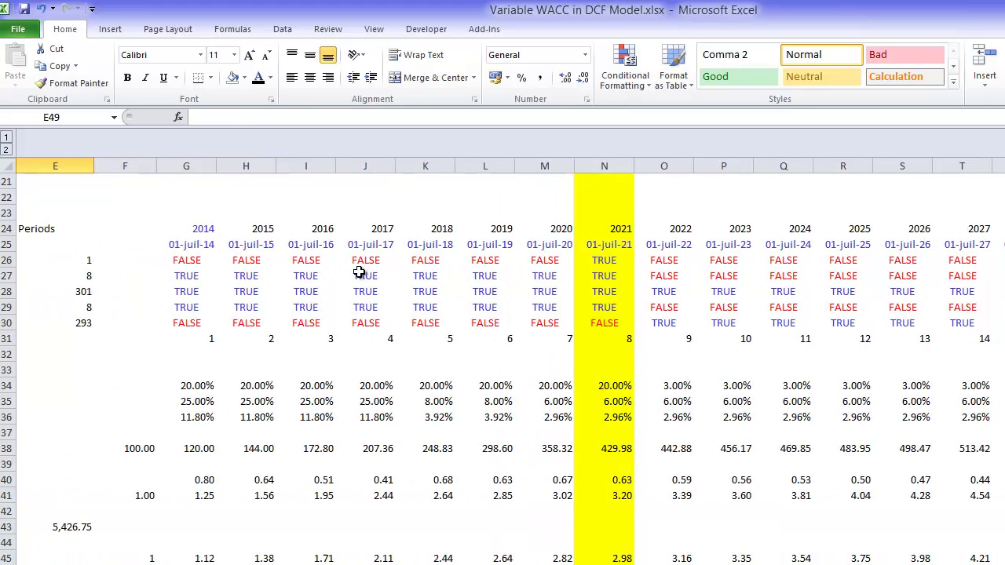
Review the timing flags and the filled Explict Value row in the replication section
{"action": "key", "text": "Left"}
{"action": "key", "text": "Down"}
{"action": "key", "text": "Down"}
{"action": "key", "text": "Down"}
{"action": "key", "text": "Down"}
{"action": "key", "text": "Down"}
{"action": "key", "text": "Down"}
{"action": "key", "text": "Down"}
{"action": "key", "text": "Down"}
{"action": "key", "text": "Down"}
{"action": "key", "text": "Down"}
{"action": "key", "text": "Down"}
{"action": "key", "text": "Down"}
{"action": "key", "text": "Down"}
{"action": "key", "text": "Down"}
{"action": "key", "text": "Down"}
{"action": "key", "text": "Down"}
{"action": "key", "text": "Down"}
{"action": "key", "text": "Down"}
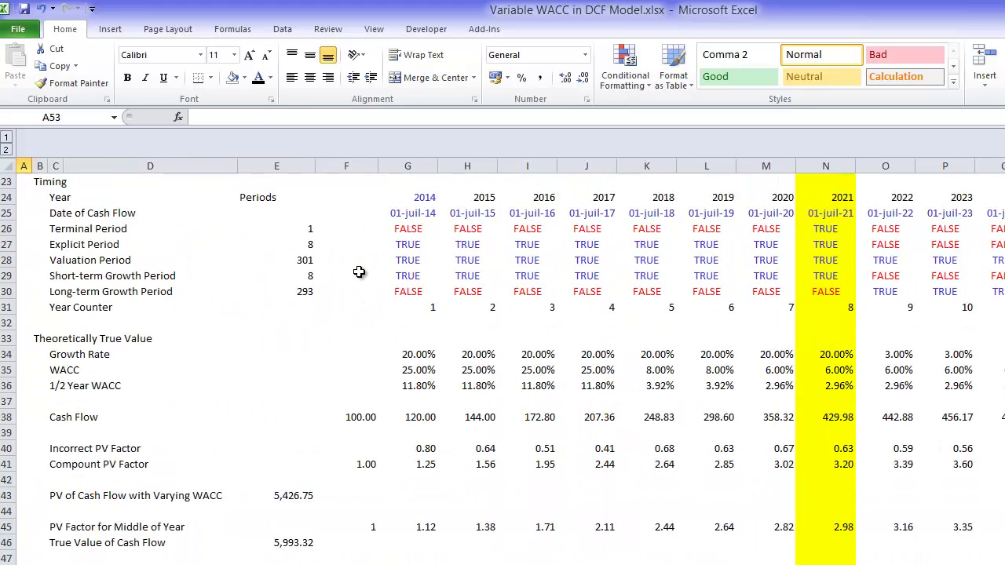
{"action": "key", "text": "Up"}
{"action": "key", "text": "Up"}
{"action": "key", "text": "Up"}
{"action": "key", "text": "Up"}
{"action": "key", "text": "Up"}
{"action": "key", "text": "Up"}
{"action": "key", "text": "Up"}
{"action": "key", "text": "Up"}
{"action": "key", "text": "Up"}
{"action": "key", "text": "Up"}
{"action": "key", "text": "Up"}
{"action": "key", "text": "Up"}
{"action": "key", "text": "Up"}
{"action": "key", "text": "Up"}
{"action": "key", "text": "Up"}
{"action": "key", "text": "Right"}
{"action": "key", "text": "Right"}
{"action": "key", "text": "Right"}
{"action": "key", "text": "Right"}
{"action": "key", "text": "Right"}
{"action": "key", "text": "Right"}
{"action": "key", "text": "Right"}
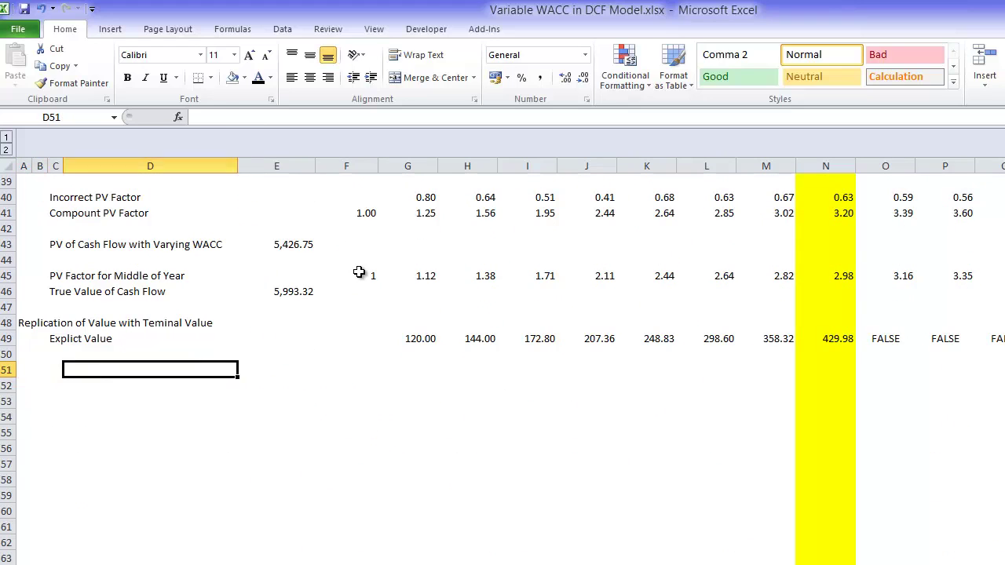
Inspect the formula in G49 and its cell references without changing it
{"action": "key", "text": "Up"}
{"action": "key", "text": "Up"}
{"action": "key", "text": "Left"}
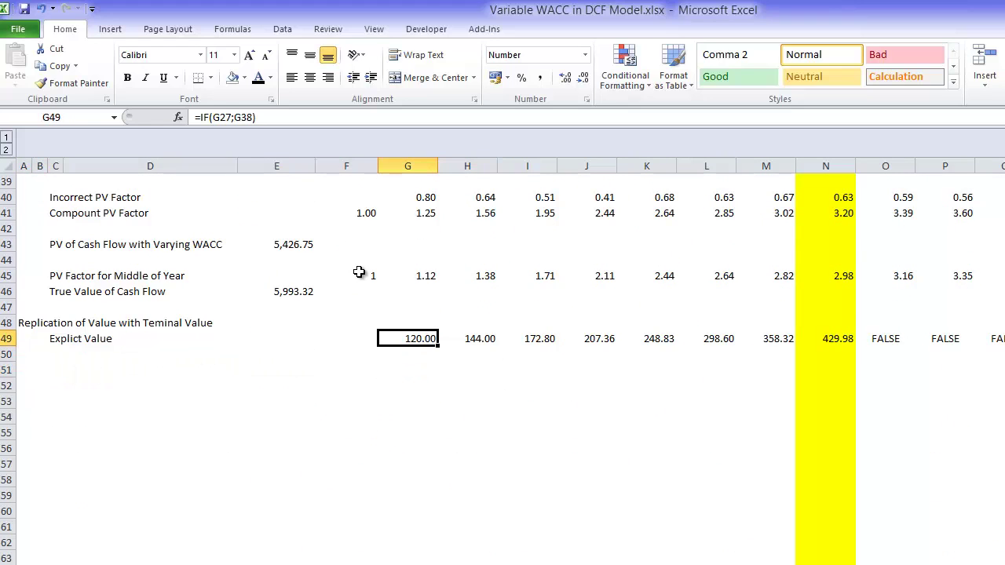
{"action": "key", "text": "F2"}
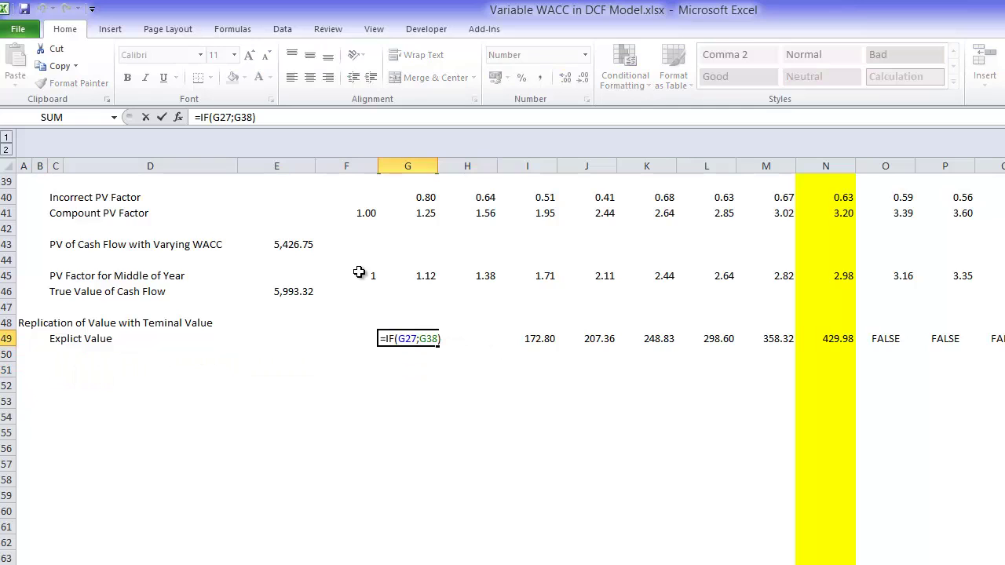
{"action": "key", "text": "Return"}
{"action": "key", "text": "Up"}
{"action": "key", "text": "F2"}
{"action": "key", "text": "Return"}
{"action": "key", "text": "Left"}
{"action": "key", "text": "Left"}
{"action": "key", "text": "Left"}
{"action": "key", "text": "Right"}
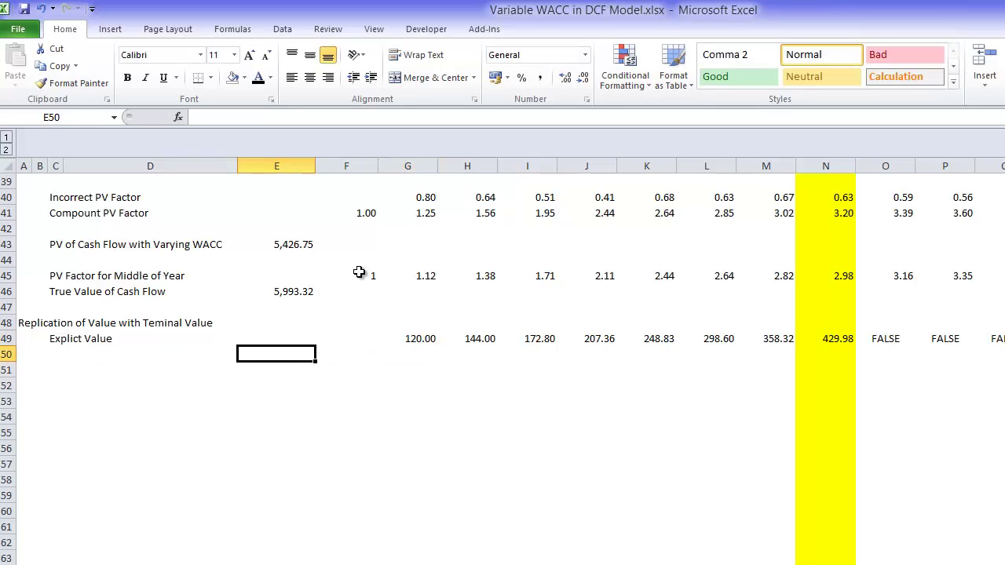
Examine the Explict Value row across the explicit period and the years after 2021
{"action": "key", "text": "Right"}
{"action": "key", "text": "Right"}
{"action": "key", "text": "Right"}
{"action": "key", "text": "Right"}
{"action": "key", "text": "Right"}
{"action": "key", "text": "Right"}
{"action": "key", "text": "Right"}
{"action": "key", "text": "Right"}
{"action": "key", "text": "Right"}
{"action": "key", "text": "Right"}
{"action": "key", "text": "Right"}
{"action": "key", "text": "Right"}
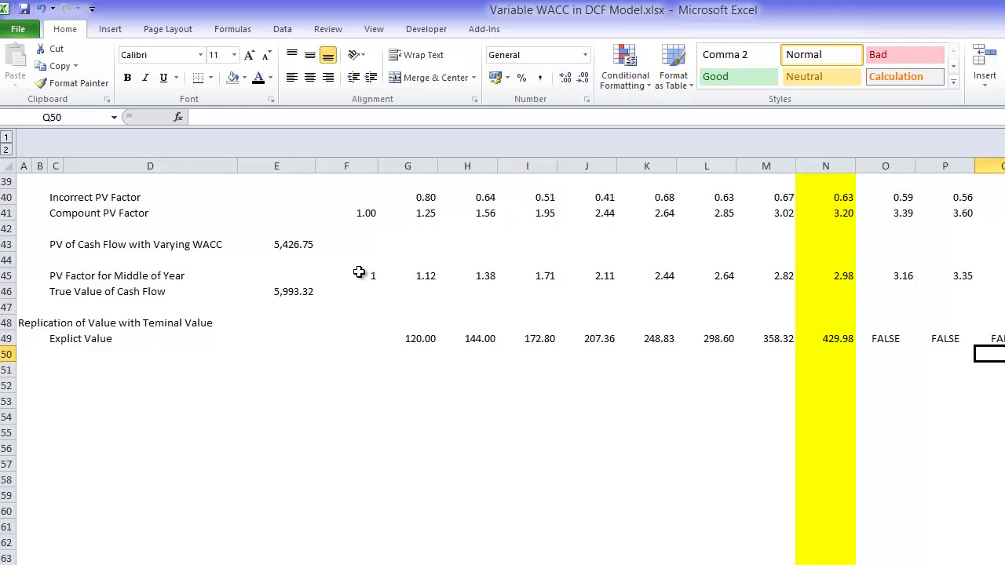
{"action": "key", "text": "Left"}
{"action": "key", "text": "Left"}
{"action": "key", "text": "Left"}
{"action": "key", "text": "Left"}
{"action": "key", "text": "Left"}
{"action": "key", "text": "Left"}
{"action": "key", "text": "Left"}
{"action": "key", "text": "Left"}
{"action": "key", "text": "Left"}
{"action": "key", "text": "Left"}
{"action": "key", "text": "Left"}
{"action": "key", "text": "Left"}
{"action": "key", "text": "Left"}
{"action": "key", "text": "Left"}
{"action": "key", "text": "Left"}
{"action": "key", "text": "Left"}
{"action": "key", "text": "Right"}
{"action": "key", "text": "Right"}
{"action": "key", "text": "Right"}
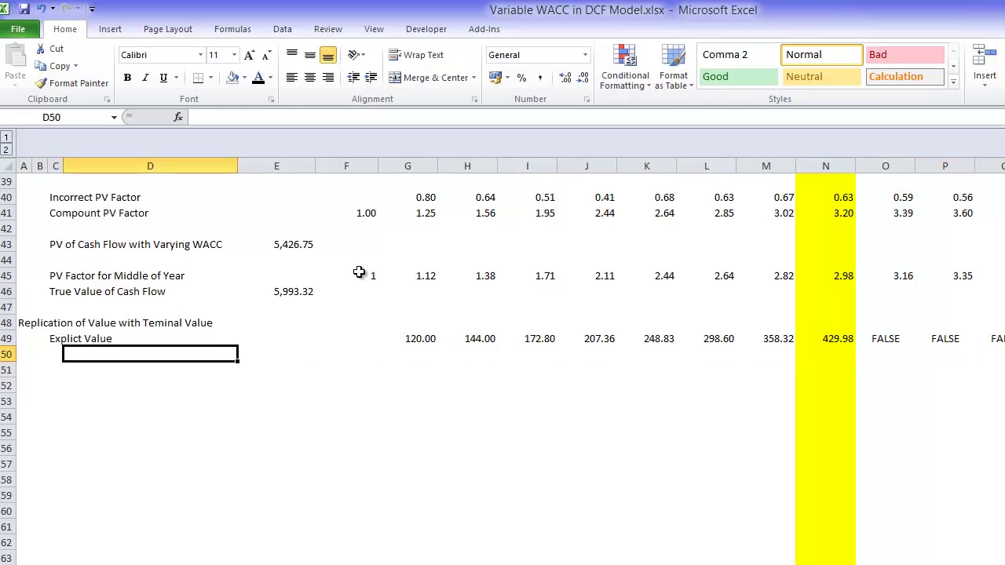
Start a SUMPRODUCT formula in E49 using the explicit-period cash flows in G49:KU49
{"action": "key", "text": "Right"}
{"action": "key", "text": "Up"}
{"action": "type", "text": "=sum"}
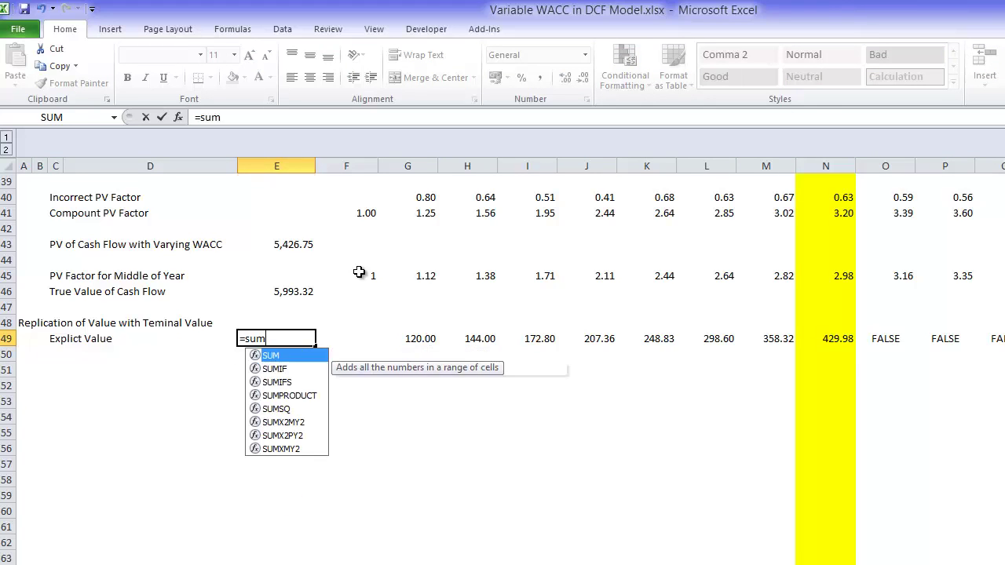
{"action": "key", "text": "Down"}
{"action": "key", "text": "Down"}
{"action": "key", "text": "Down"}
{"action": "key", "text": "Tab"}
{"action": "key", "text": "Up"}
{"action": "key", "text": "Right"}
{"action": "key", "text": "Right"}
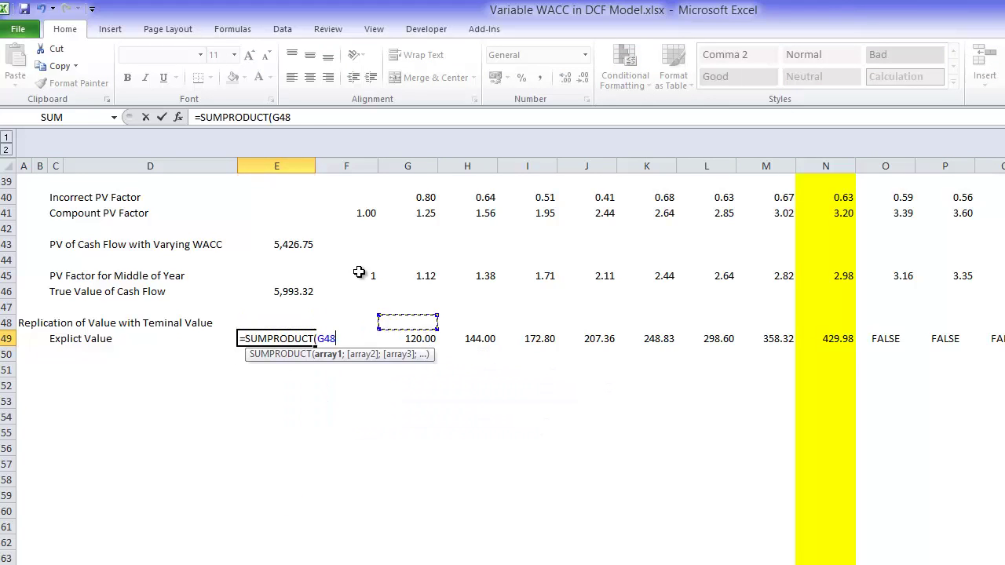
{"action": "key", "text": "Down"}
{"action": "key", "text": "ctrl+shift+Right"}
Divide the cash flow range in the E49 formula by the mid-year PV factors in G45:KU45 and enter it
{"action": "type", "text": "/"}
{"action": "key", "text": "Left"}
{"action": "key", "text": "Left"}
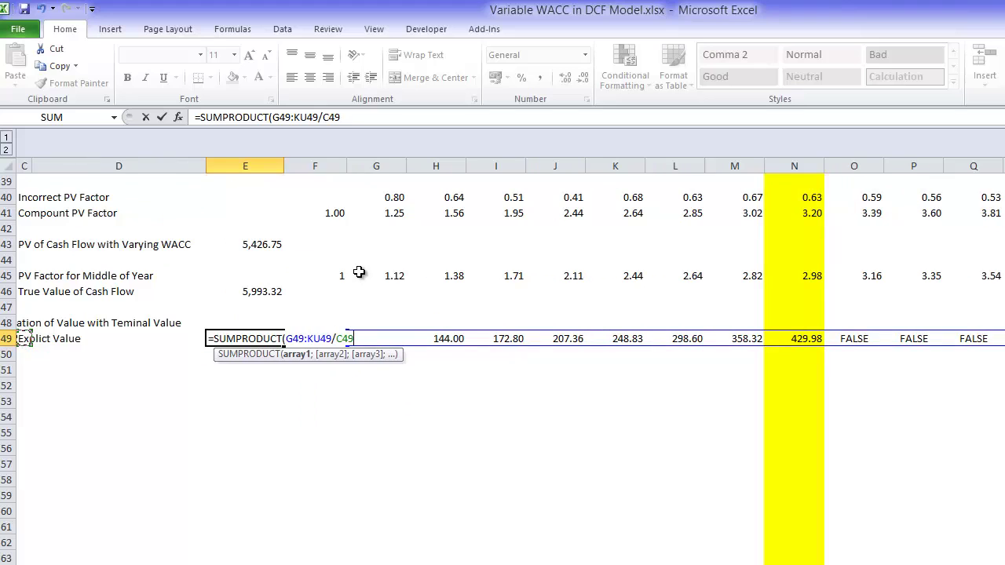
{"action": "key", "text": "Up"}
{"action": "key", "text": "Up"}
{"action": "key", "text": "Up"}
{"action": "key", "text": "Up"}
{"action": "key", "text": "Right"}
{"action": "key", "text": "Right"}
{"action": "key", "text": "Right"}
{"action": "key", "text": "Right"}
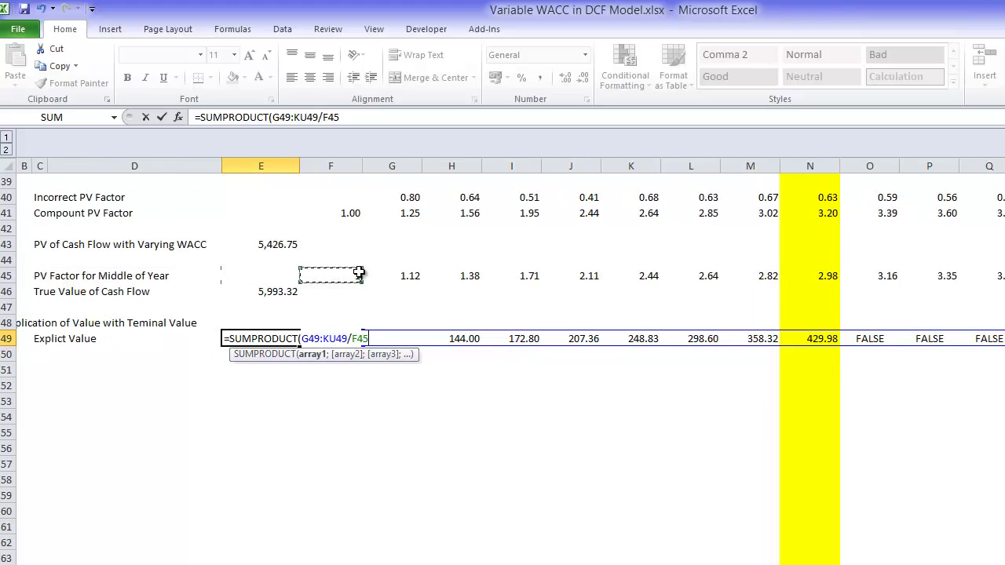
{"action": "key", "text": "ctrl+shift+Right"}
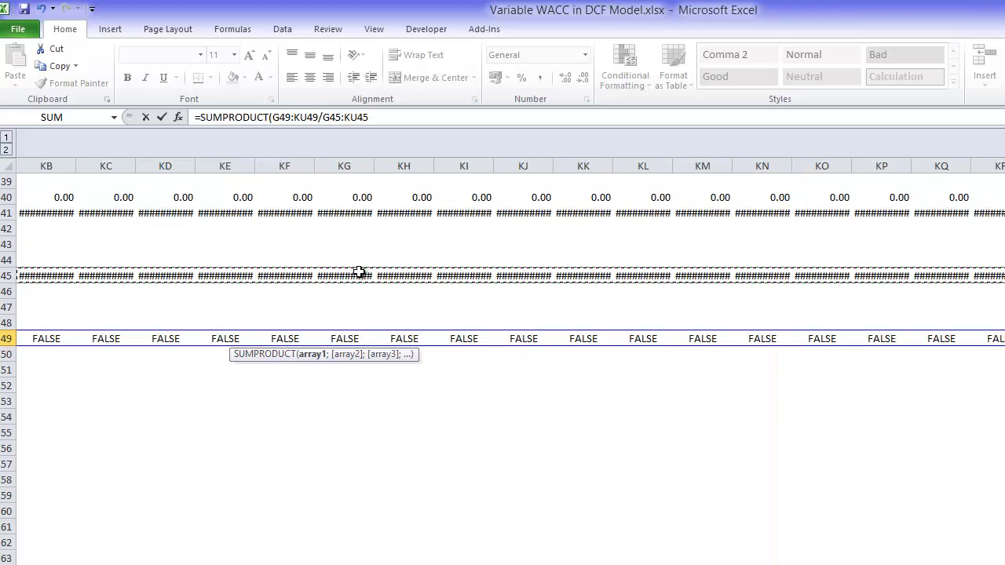
{"action": "key", "text": "shift+Tab"}
{"action": "key", "text": "Left"}
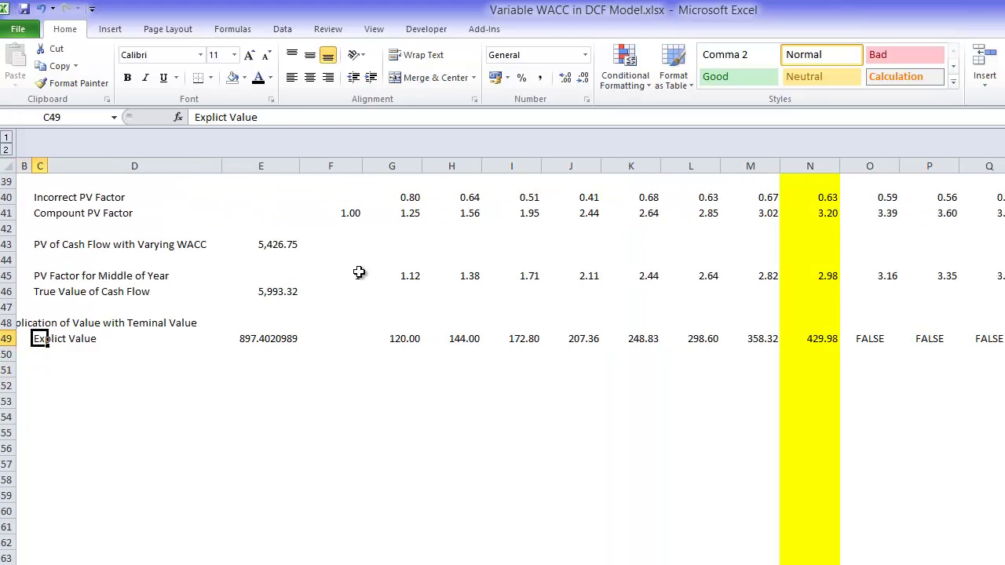
Format the Explict Value total in E49 with two decimals
{"action": "key", "text": "Right"}
{"action": "key", "text": "Right"}
{"action": "key", "text": "Down"}
{"action": "key", "text": "Down"}
{"action": "key", "text": "Left"}
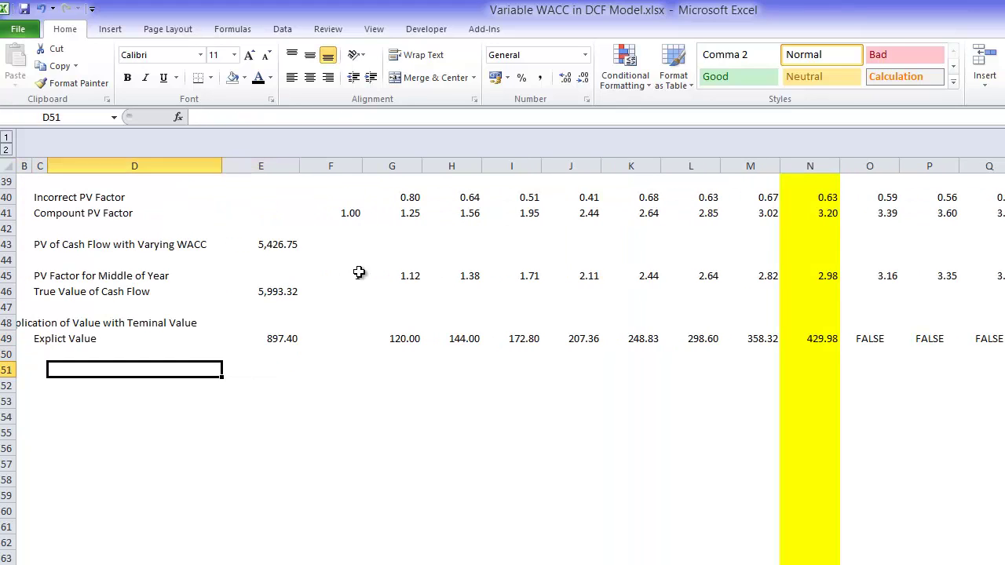
Label C50, below Explict Value, as "Terminal Value"
{"action": "key", "text": "Left"}
{"action": "key", "text": "Up"}
{"action": "key", "text": "Down"}
{"action": "key", "text": "Down"}
{"action": "key", "text": "Down"}
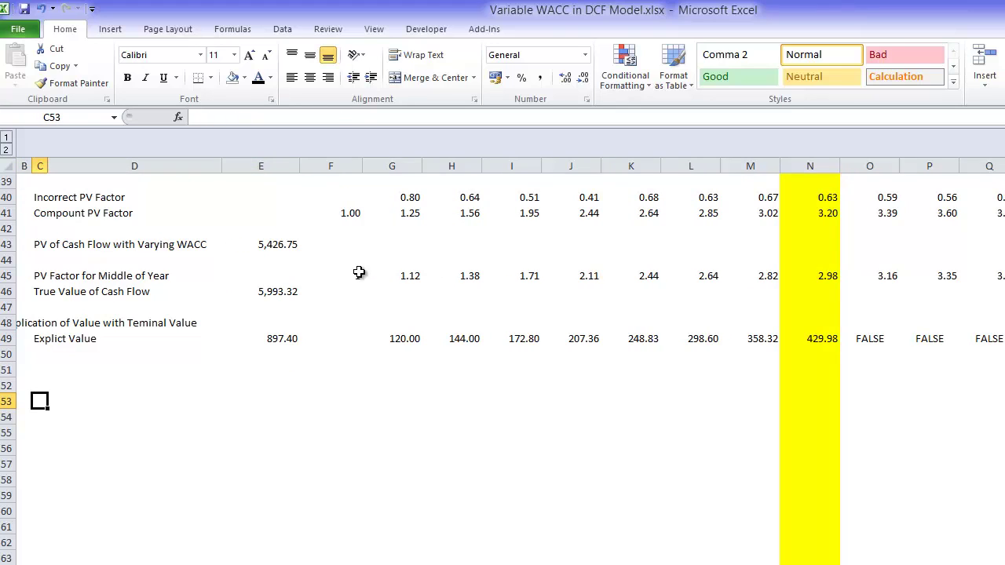
{"action": "key", "text": "Up"}
{"action": "key", "text": "Up"}
{"action": "key", "text": "Up"}
{"action": "type", "text": "T"}
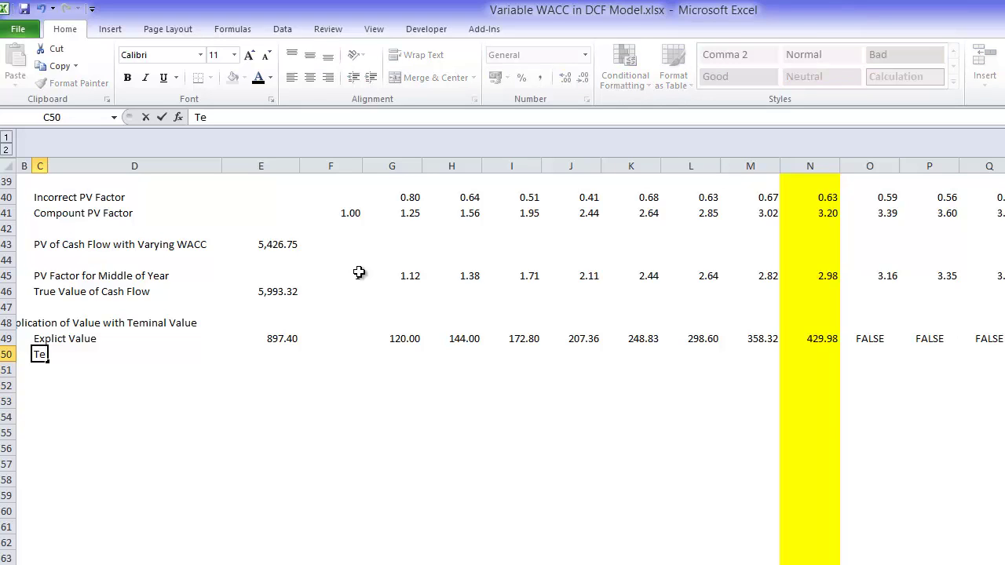
{"action": "type", "text": "ern"}
{"action": "key", "text": "BackSpace"}
{"action": "type", "text": "m"}
{"action": "type", "text": "iln"}
{"action": "key", "text": "BackSpace"}
{"action": "key", "text": "BackSpace"}
{"action": "type", "text": "nal Value"}
{"action": "key", "text": "ctrl+Return"}
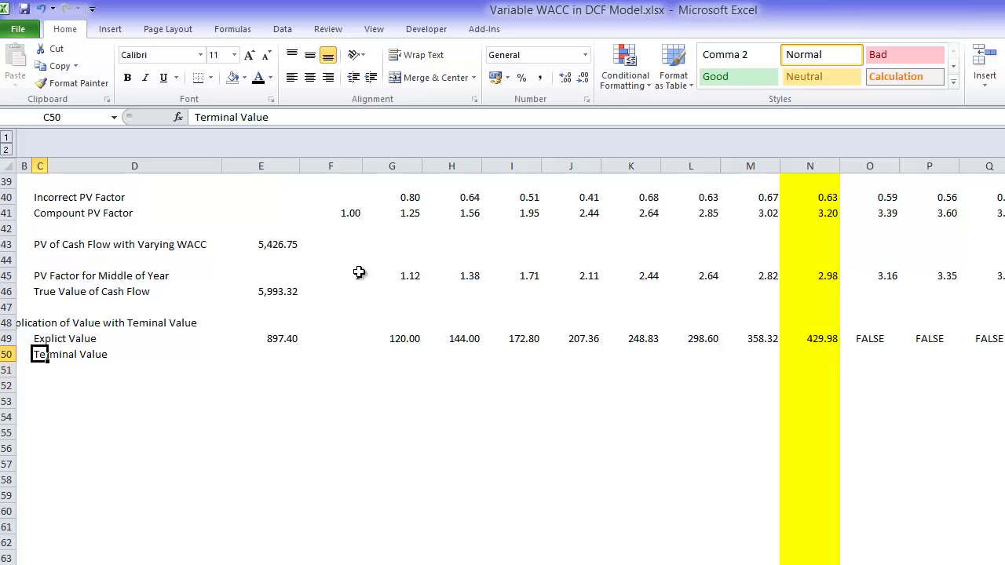
Start a formula in G50 that multiplies G49 by one plus the long-term growth rate, with an absolute reference to $E$7
{"action": "key", "text": "Right"}
{"action": "key", "text": "Right"}
{"action": "key", "text": "Right"}
{"action": "key", "text": "Right"}
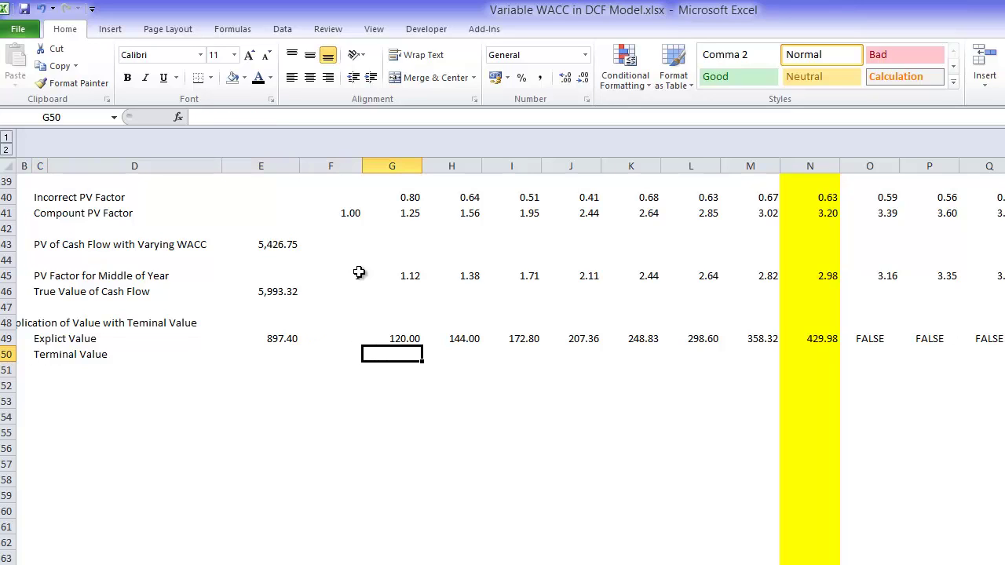
{"action": "type", "text": "="}
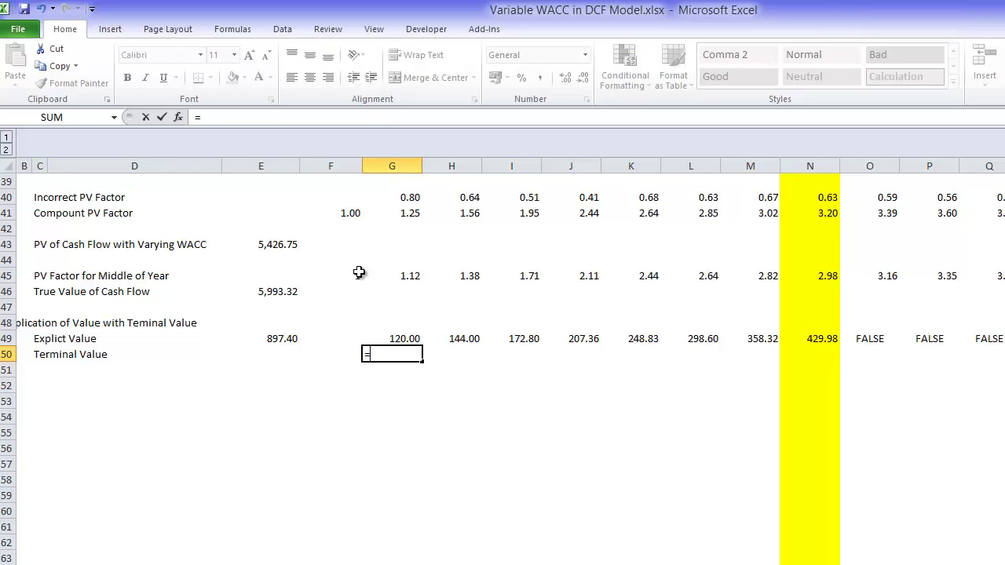
{"action": "key", "text": "Up"}
{"action": "type", "text": "*"}
{"action": "key", "text": "Page_Up"}
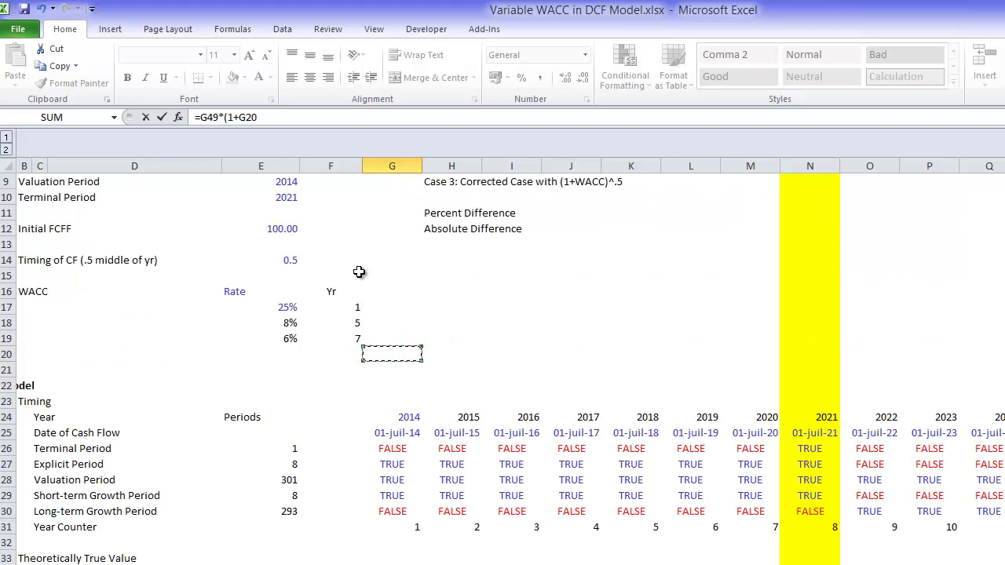
{"action": "key", "text": "Up"}
{"action": "key", "text": "Up"}
{"action": "key", "text": "Left"}
{"action": "key", "text": "Up"}
{"action": "key", "text": "Up"}
{"action": "key", "text": "Up"}
{"action": "key", "text": "Up"}
{"action": "key", "text": "Up"}
{"action": "key", "text": "Up"}
{"action": "key", "text": "Up"}
{"action": "key", "text": "Up"}
{"action": "key", "text": "Up"}
{"action": "key", "text": "Up"}
{"action": "key", "text": "Up"}
{"action": "key", "text": "Up"}
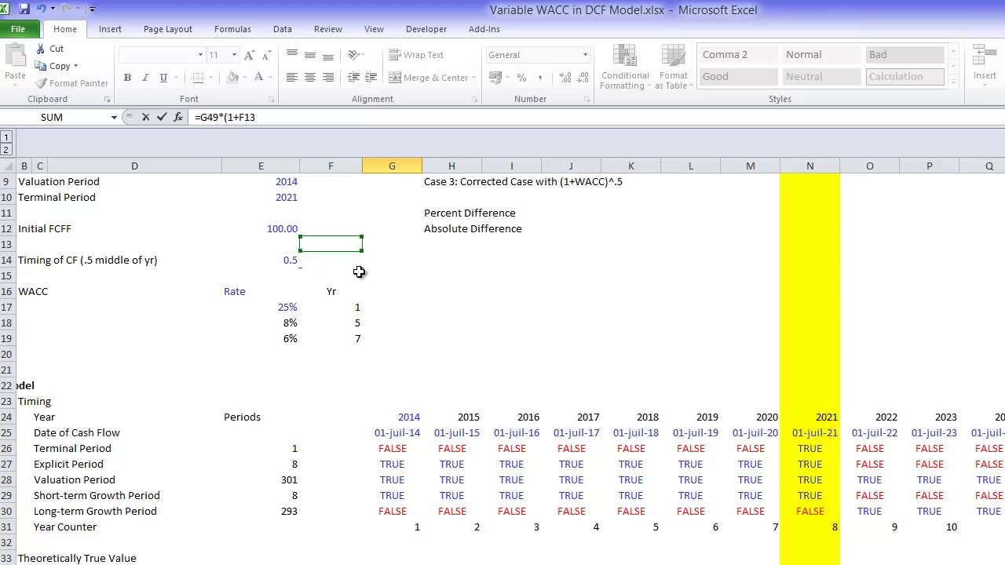
{"action": "key", "text": "Down"}
{"action": "key", "text": "Left"}
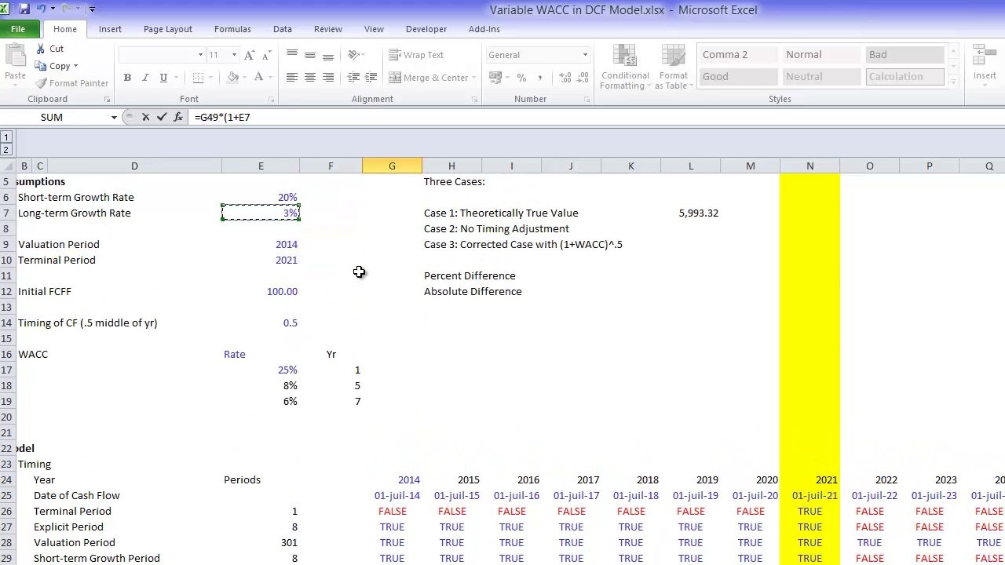
{"action": "key", "text": "F4"}
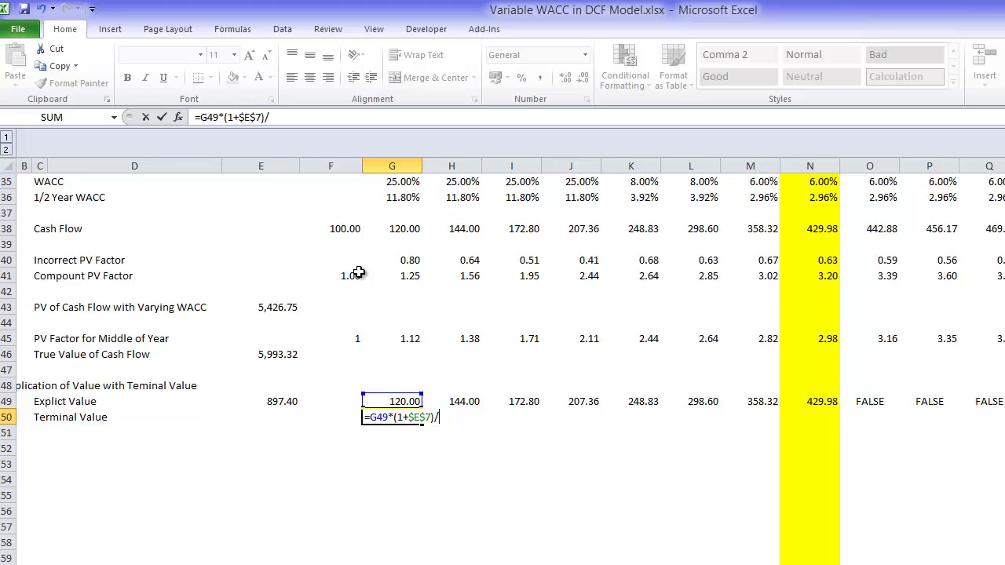
Extend the G50 formula with a division whose bracketed denominator begins with the WACC in G35
{"action": "type", "text": ")/("}
{"action": "key", "text": "Page_Up"}
{"action": "key", "text": "Down"}
{"action": "key", "text": "Down"}
{"action": "key", "text": "Down"}
{"action": "key", "text": "Down"}
{"action": "key", "text": "Down"}
{"action": "key", "text": "Down"}
{"action": "key", "text": "Down"}
{"action": "key", "text": "Down"}
{"action": "key", "text": "Down"}
{"action": "key", "text": "Down"}
{"action": "key", "text": "Down"}
{"action": "key", "text": "Down"}
{"action": "key", "text": "Down"}
{"action": "key", "text": "Down"}
{"action": "key", "text": "Down"}
{"action": "key", "text": "Down"}
{"action": "key", "text": "Down"}
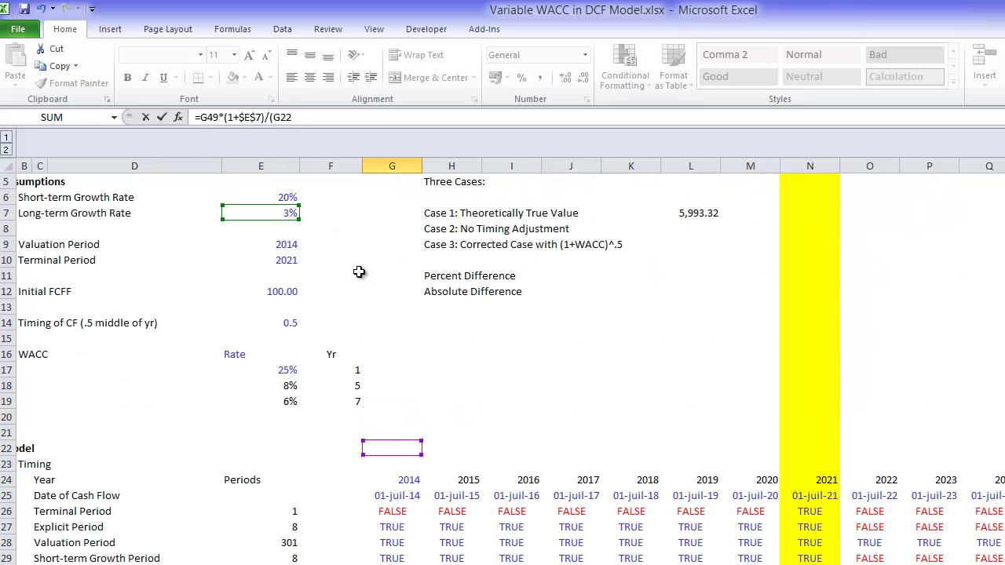
{"action": "key", "text": "Down"}
{"action": "key", "text": "Down"}
{"action": "key", "text": "Down"}
{"action": "key", "text": "Up"}
{"action": "key", "text": "Up"}
{"action": "key", "text": "Up"}
{"action": "key", "text": "Up"}
{"action": "key", "text": "Up"}
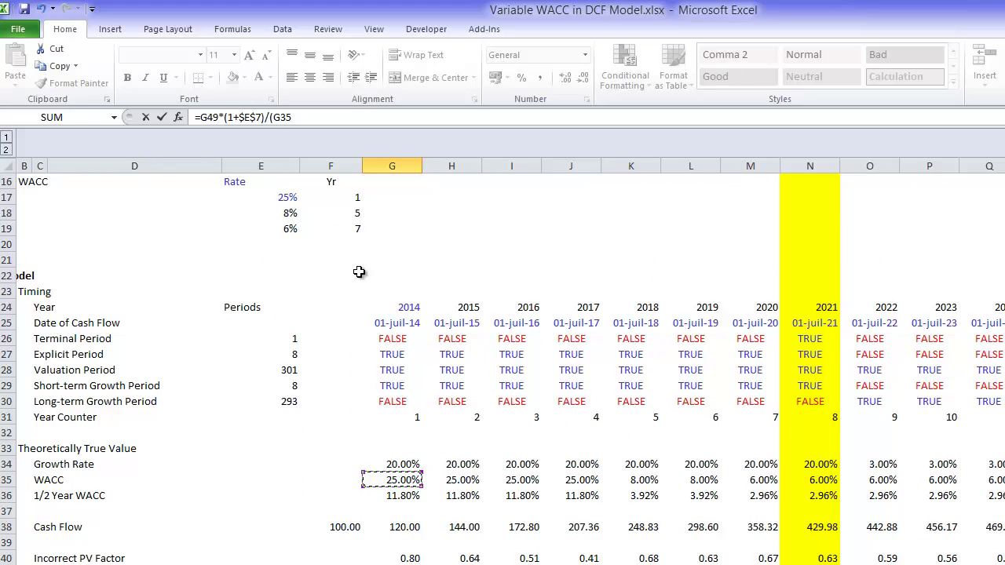
Subtract the long-term growth rate $E$7 from the WACC in the denominator of the G50 formula
{"action": "type", "text": "-"}
{"action": "key", "text": "Page_Up"}
{"action": "key", "text": "Up"}
{"action": "key", "text": "Up"}
{"action": "key", "text": "Up"}
{"action": "key", "text": "Up"}
{"action": "key", "text": "Up"}
{"action": "key", "text": "Up"}
{"action": "key", "text": "Up"}
{"action": "key", "text": "Up"}
{"action": "key", "text": "Up"}
{"action": "key", "text": "Up"}
{"action": "key", "text": "Up"}
{"action": "key", "text": "Up"}
{"action": "key", "text": "Up"}
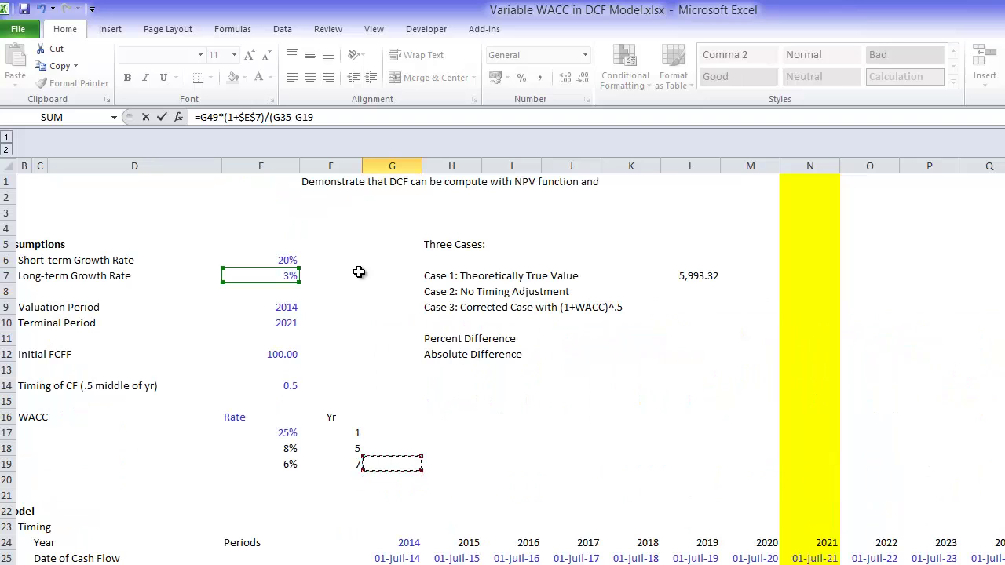
{"action": "key", "text": "Left"}
{"action": "key", "text": "Left"}
{"action": "key", "text": "F4"}
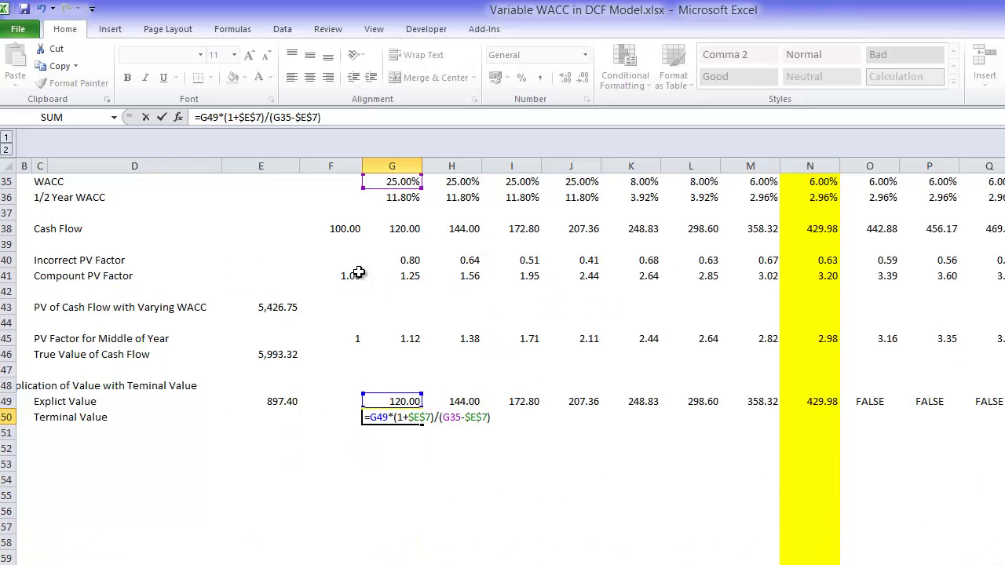
Close the denominator, multiply the G50 formula by the Terminal Period flag in G26, and enter it
{"action": "type", "text": ")*"}
{"action": "left_click", "coordinate": [397, 229]}
{"action": "key", "text": "Up"}
{"action": "key", "text": "Up"}
{"action": "key", "text": "Up"}
{"action": "key", "text": "Up"}
{"action": "key", "text": "Up"}
{"action": "key", "text": "Up"}
{"action": "key", "text": "Up"}
{"action": "key", "text": "Up"}
{"action": "key", "text": "Up"}
{"action": "key", "text": "Up"}
{"action": "key", "text": "Up"}
{"action": "key", "text": "Up"}
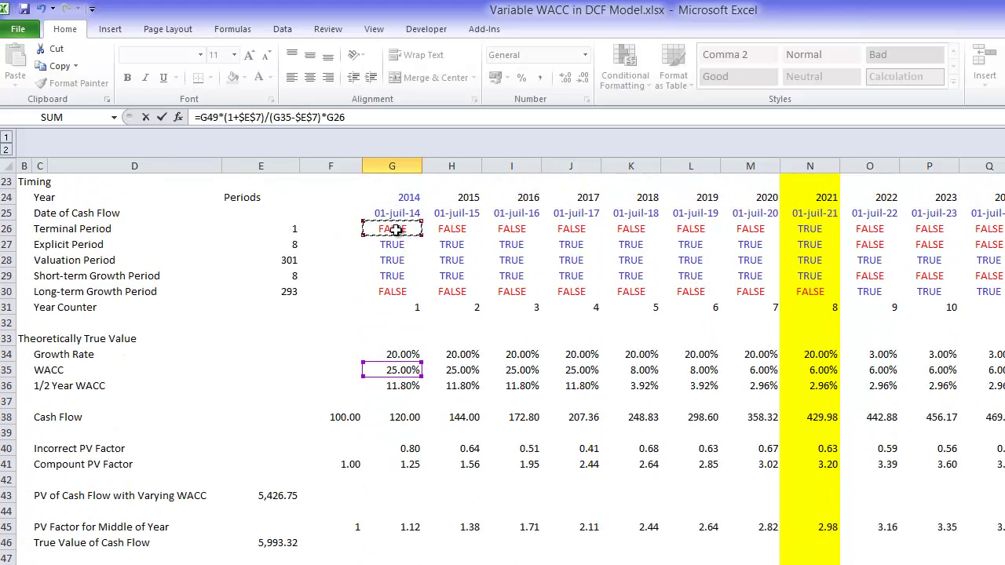
{"action": "key", "text": "Return"}
Fill the terminal value formula from G50 across row 50 through the last forecast year, shown with two decimals
{"action": "key", "text": "ctrl+shift+Right"}
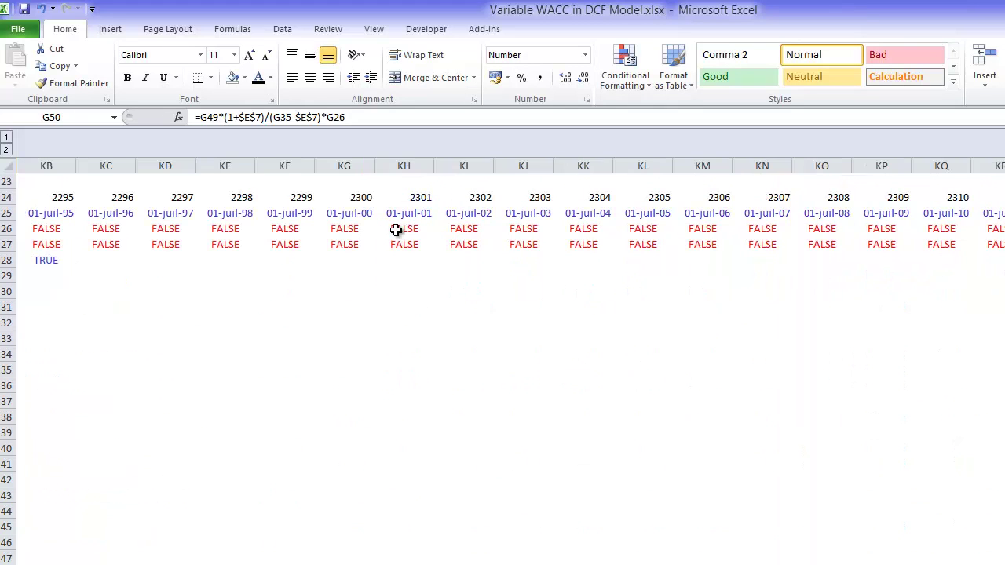
{"action": "key", "text": "Left"}
{"action": "key", "text": "Left"}
{"action": "key", "text": "Left"}
{"action": "key", "text": "Left"}
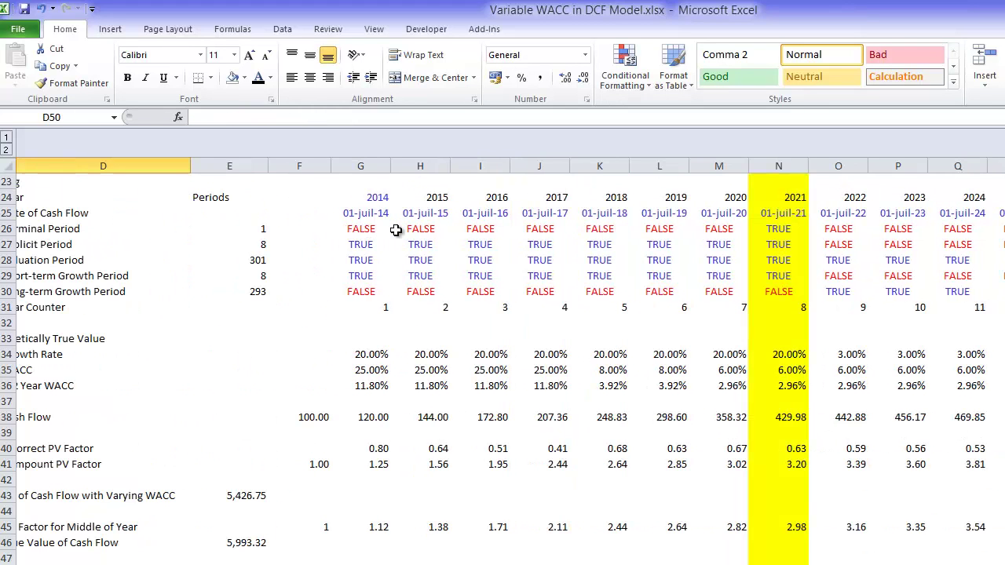
{"action": "key", "text": "Right"}
{"action": "key", "text": "Right"}
{"action": "key", "text": "Right"}
{"action": "key", "text": "Right"}
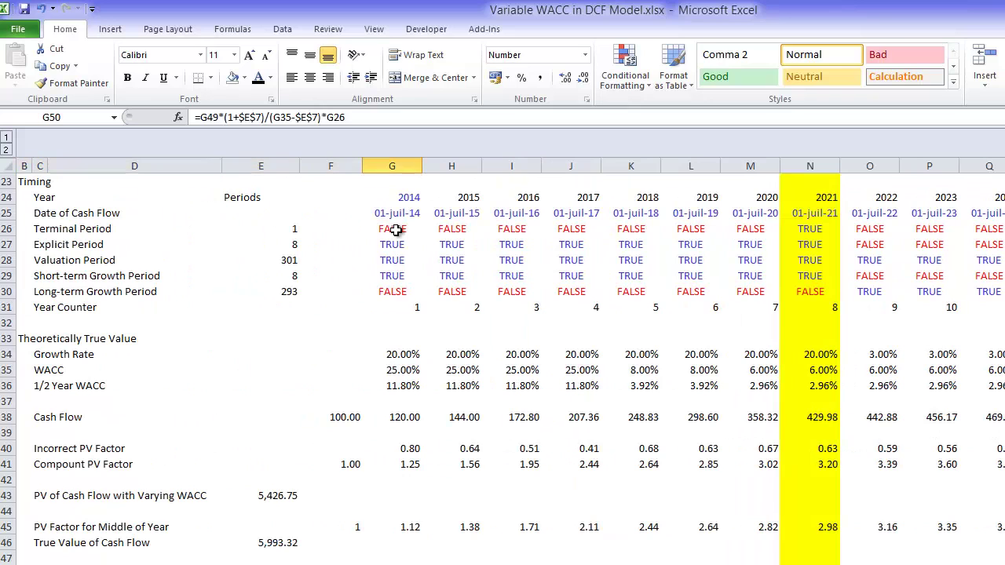
Review the Terminal Value row from G50 to the 2021 column and inspect the formula in N50
{"action": "key", "text": "Down"}
{"action": "key", "text": "Down"}
{"action": "key", "text": "Down"}
{"action": "key", "text": "Up"}
{"action": "key", "text": "Up"}
{"action": "key", "text": "Up"}
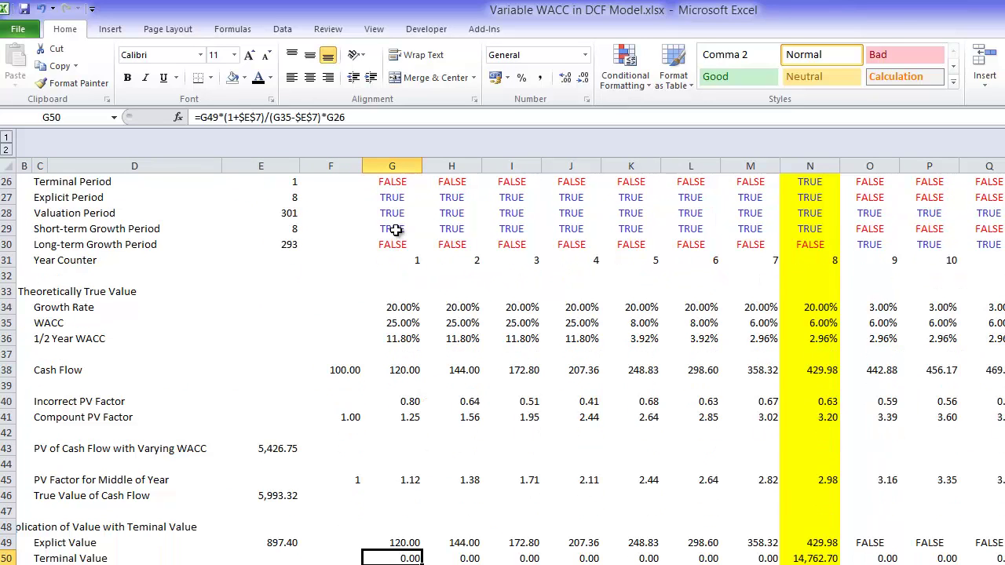
{"action": "key", "text": "Right"}
{"action": "key", "text": "Right"}
{"action": "key", "text": "Right"}
{"action": "key", "text": "Right"}
{"action": "key", "text": "Right"}
{"action": "key", "text": "Right"}
{"action": "key", "text": "Right"}
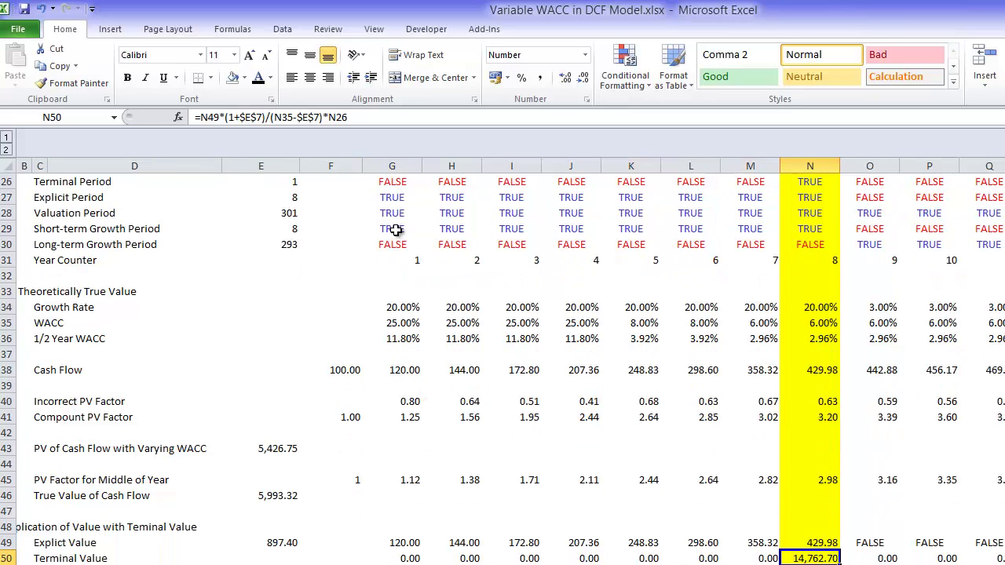
{"action": "key", "text": "Left"}
{"action": "key", "text": "Left"}
{"action": "key", "text": "Left"}
{"action": "key", "text": "Left"}
{"action": "key", "text": "Left"}
{"action": "key", "text": "Left"}
{"action": "key", "text": "Left"}
{"action": "key", "text": "Left"}
{"action": "key", "text": "Left"}
{"action": "key", "text": "Left"}
{"action": "key", "text": "Down"}
{"action": "key", "text": "Down"}
{"action": "key", "text": "Down"}
{"action": "key", "text": "Down"}
{"action": "key", "text": "Down"}
{"action": "key", "text": "Down"}
{"action": "key", "text": "Down"}
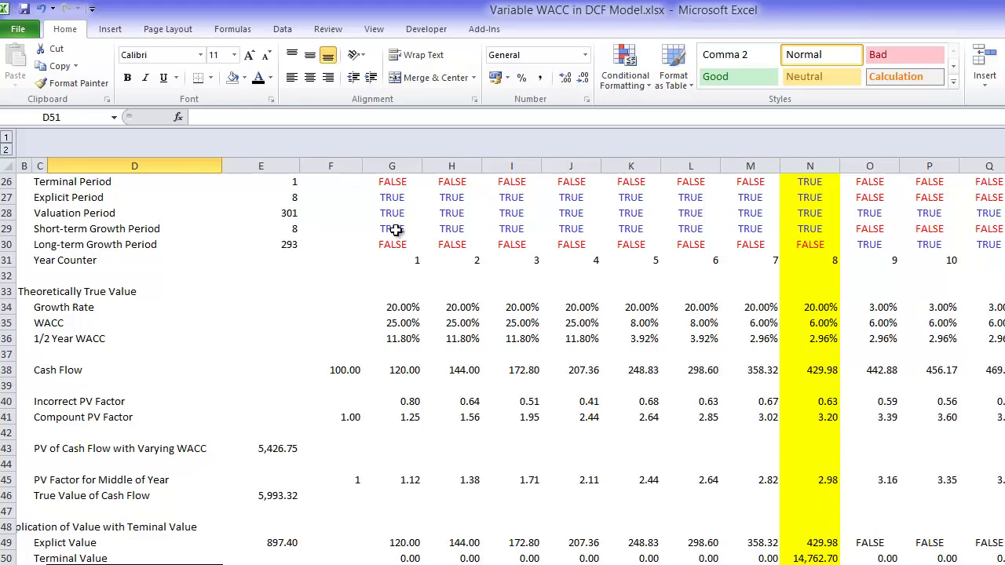
{"action": "key", "text": "Down"}
{"action": "key", "text": "Down"}
{"action": "key", "text": "Down"}
{"action": "key", "text": "Down"}
{"action": "key", "text": "Down"}
{"action": "key", "text": "Down"}
{"action": "key", "text": "Down"}
{"action": "key", "text": "Down"}
{"action": "key", "text": "Down"}
{"action": "key", "text": "Up"}
{"action": "key", "text": "Up"}
{"action": "key", "text": "Up"}
{"action": "key", "text": "Up"}
{"action": "key", "text": "Up"}
{"action": "key", "text": "Up"}
{"action": "key", "text": "Up"}
{"action": "key", "text": "Up"}
{"action": "key", "text": "Up"}
{"action": "key", "text": "Up"}
{"action": "key", "text": "Up"}
{"action": "key", "text": "Up"}
{"action": "key", "text": "Up"}
{"action": "key", "text": "Up"}
Extend the terminal value formula in G50 with a multiplication by one plus the WACC in G35
{"action": "key", "text": "Right"}
{"action": "key", "text": "Right"}
{"action": "key", "text": "Right"}
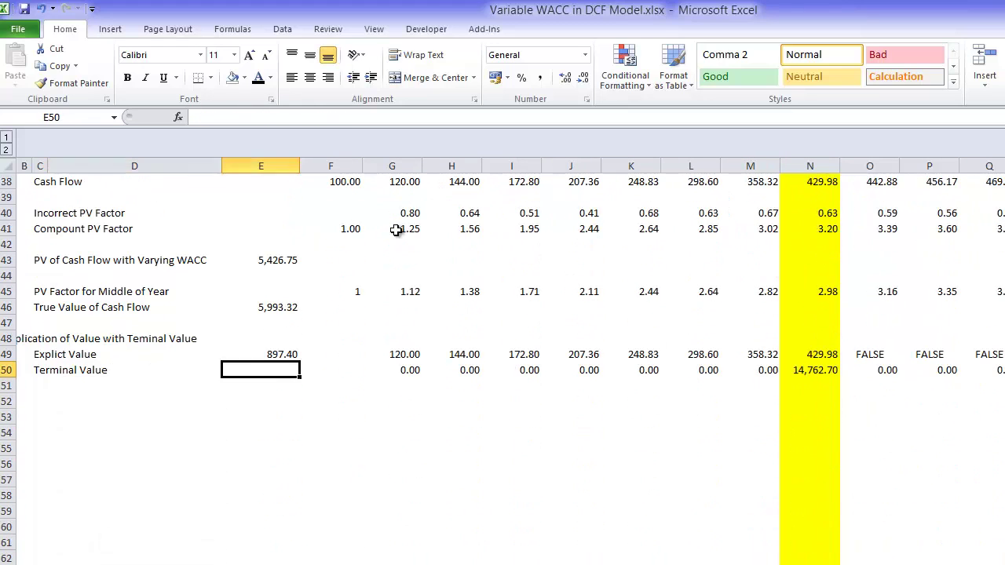
{"action": "key", "text": "F2"}
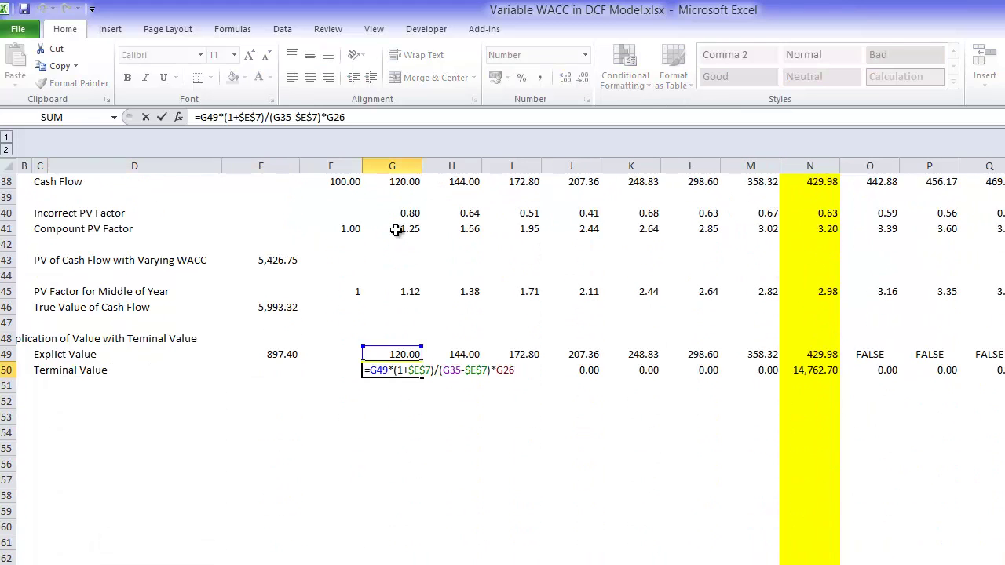
{"action": "type", "text": "*"}
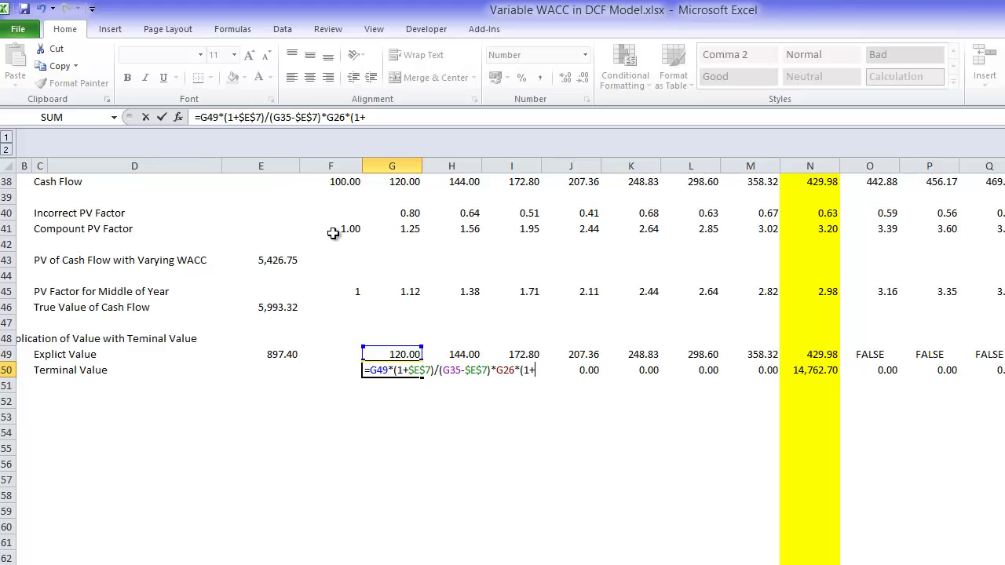
{"action": "type", "text": "(1+"}
{"action": "left_click", "coordinate": [390, 228]}
{"action": "scroll", "coordinate": [390, 228], "scroll_direction": "up", "scroll_amount": 3}
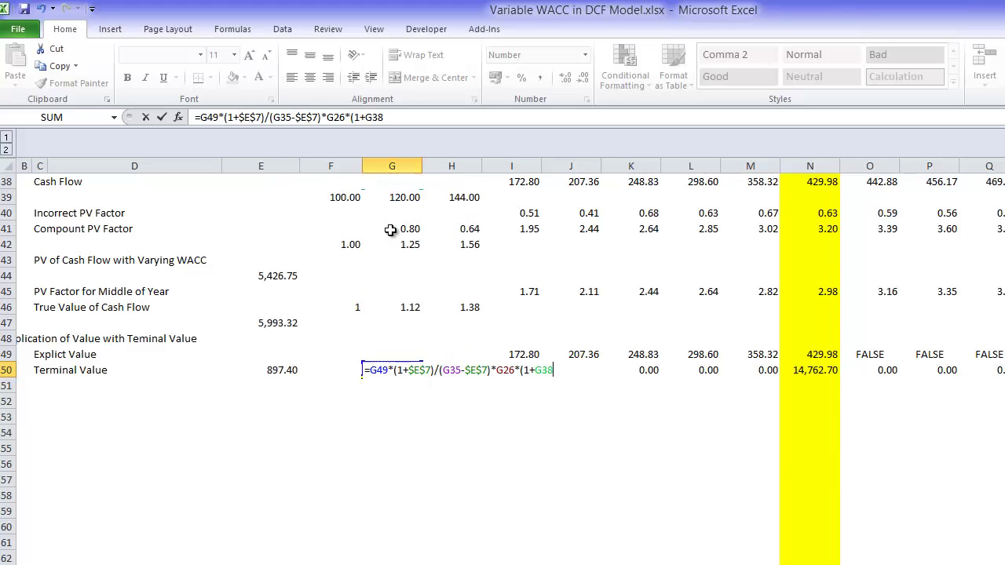
{"action": "left_click", "coordinate": [391, 230]}
{"action": "key", "text": "Down"}
{"action": "type", "text": ")"}
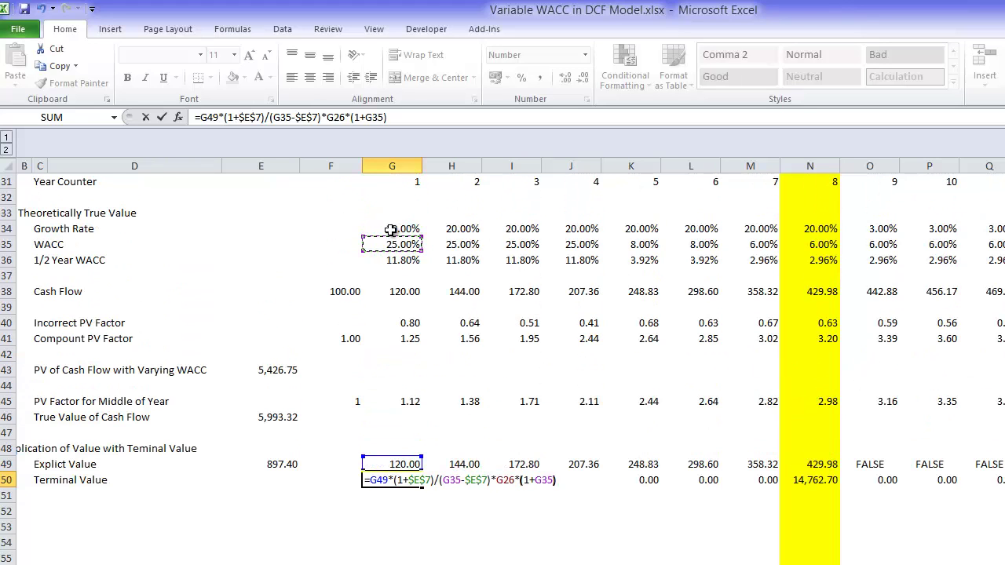
Raise the (1+G35) factor in G50 to the power of the cash flow timing in $E$14 and enter the formula
{"action": "type", "text": "^"}
{"action": "left_click", "coordinate": [277, 191]}
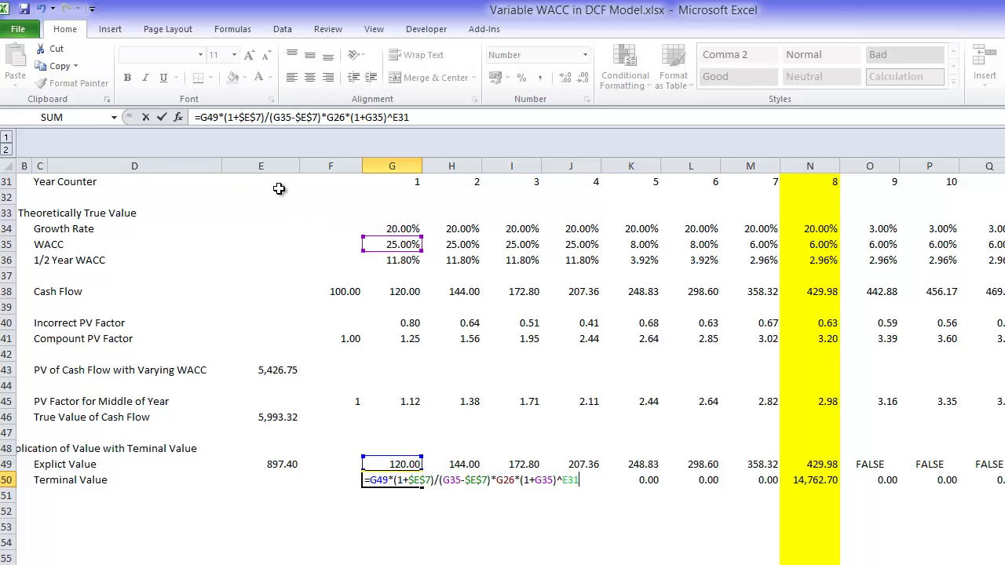
{"action": "scroll", "coordinate": [278, 191], "scroll_direction": "up", "scroll_amount": 5}
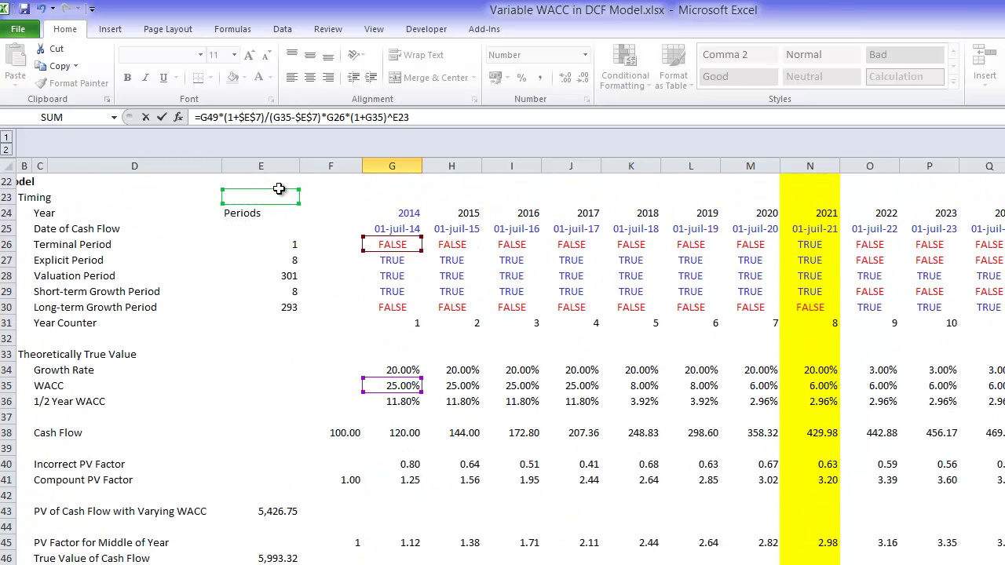
{"action": "left_click", "coordinate": [278, 191]}
{"action": "scroll", "coordinate": [278, 191], "scroll_direction": "up", "scroll_amount": 1}
{"action": "left_click", "coordinate": [278, 191]}
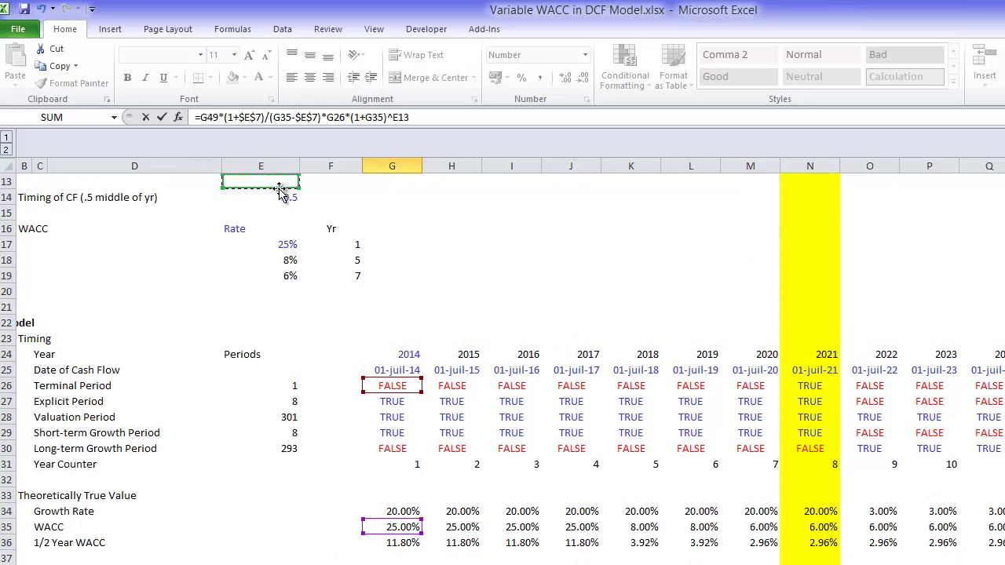
{"action": "key", "text": "F4"}
{"action": "key", "text": "Return"}
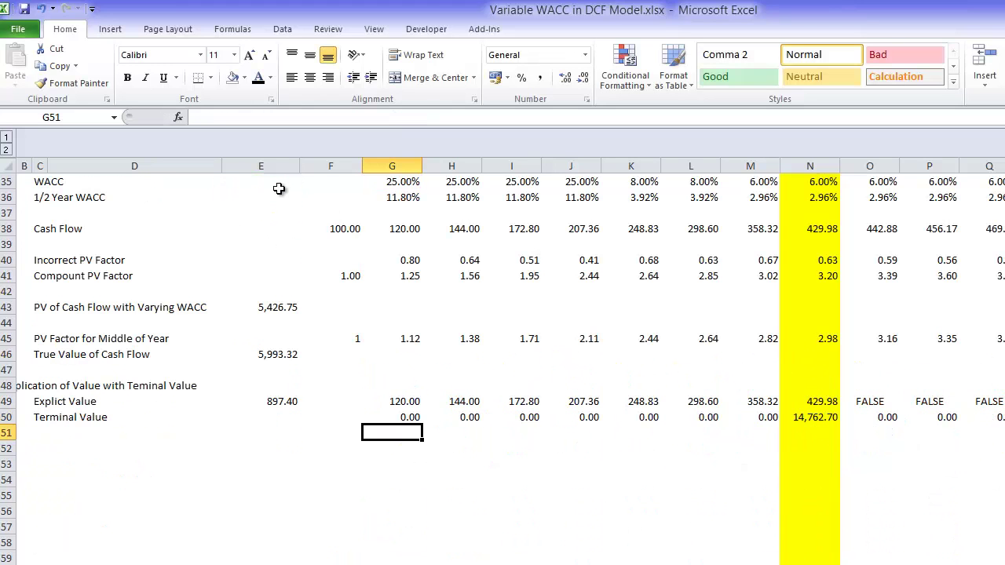
Fill the timing-adjusted terminal value formula from G50 across row 50 through the last forecast year
{"action": "key", "text": "Up"}
{"action": "key", "text": "ctrl+shift+Right"}
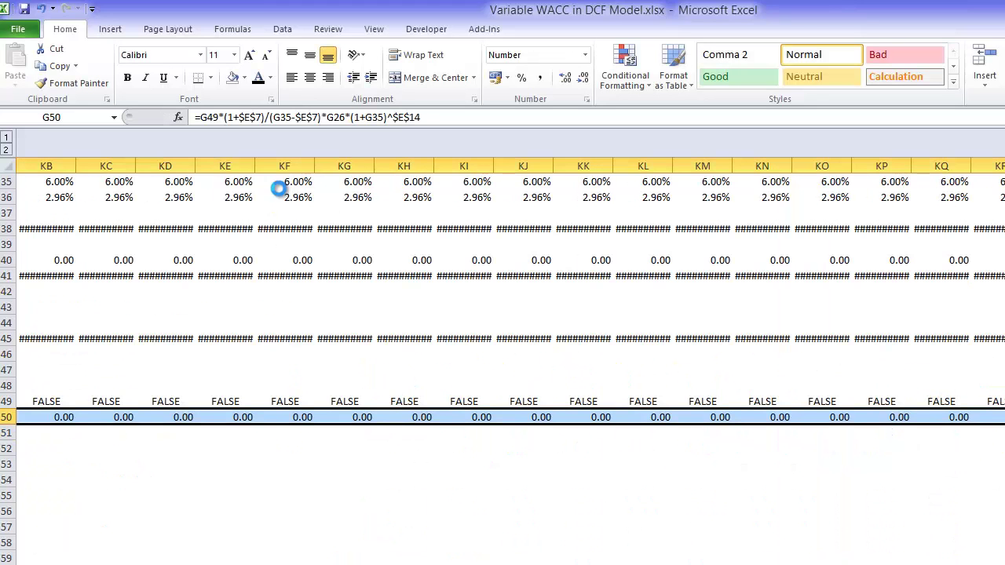
{"action": "key", "text": "Left"}
{"action": "key", "text": "Left"}
{"action": "key", "text": "Left"}
{"action": "key", "text": "Left"}
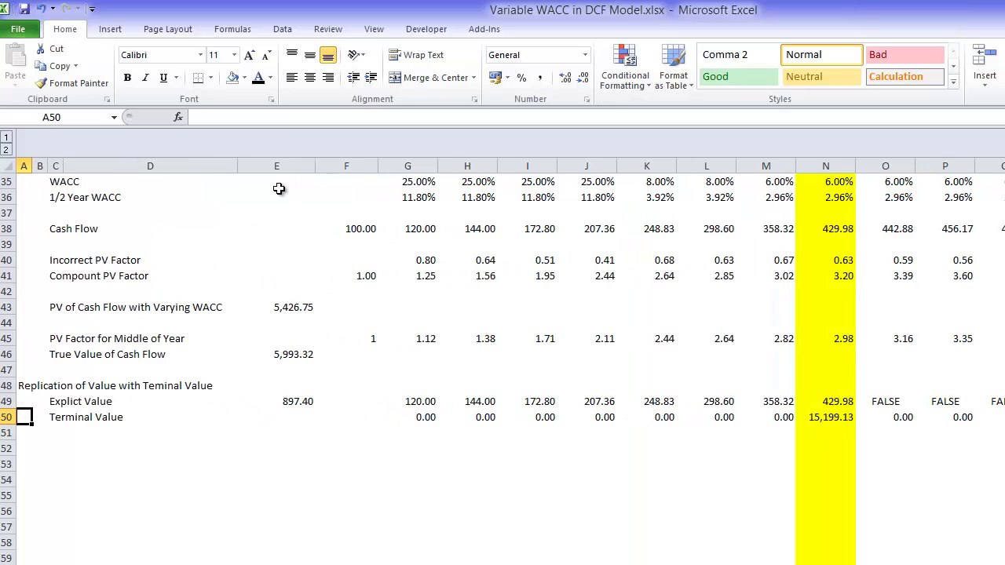
Start a SUMPRODUCT formula in E50 over the terminal value row G50:KU50
{"action": "key", "text": "Right"}
{"action": "key", "text": "Right"}
{"action": "key", "text": "Right"}
{"action": "key", "text": "Right"}
{"action": "key", "text": "Right"}
{"action": "key", "text": "Left"}
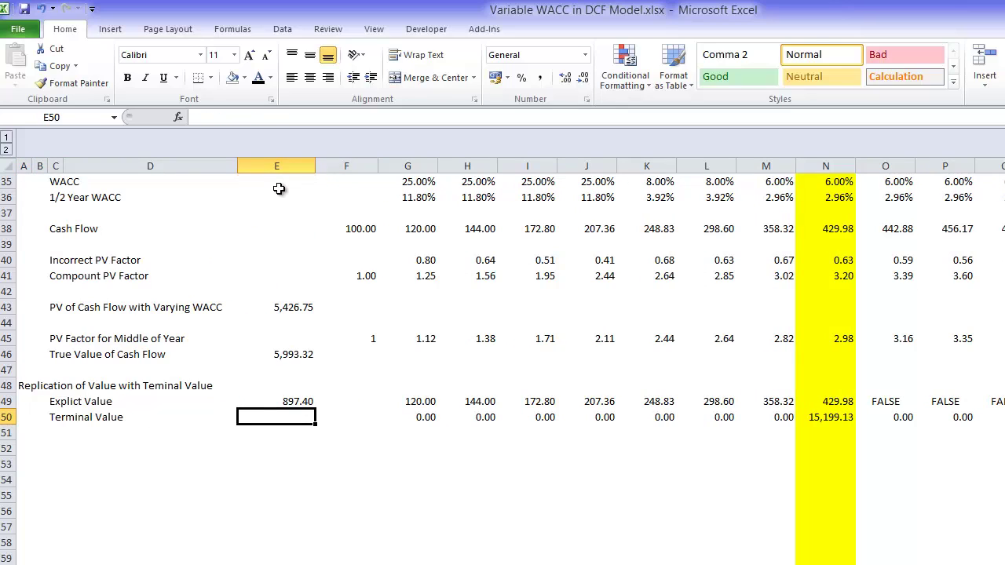
{"action": "type", "text": "=sum"}
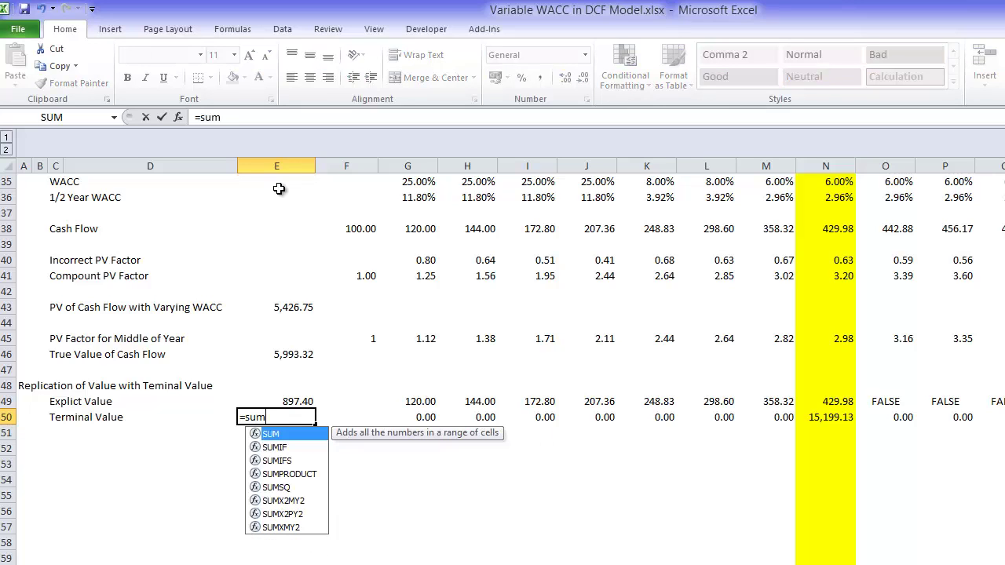
{"action": "key", "text": "Down"}
{"action": "key", "text": "Down"}
{"action": "key", "text": "Down"}
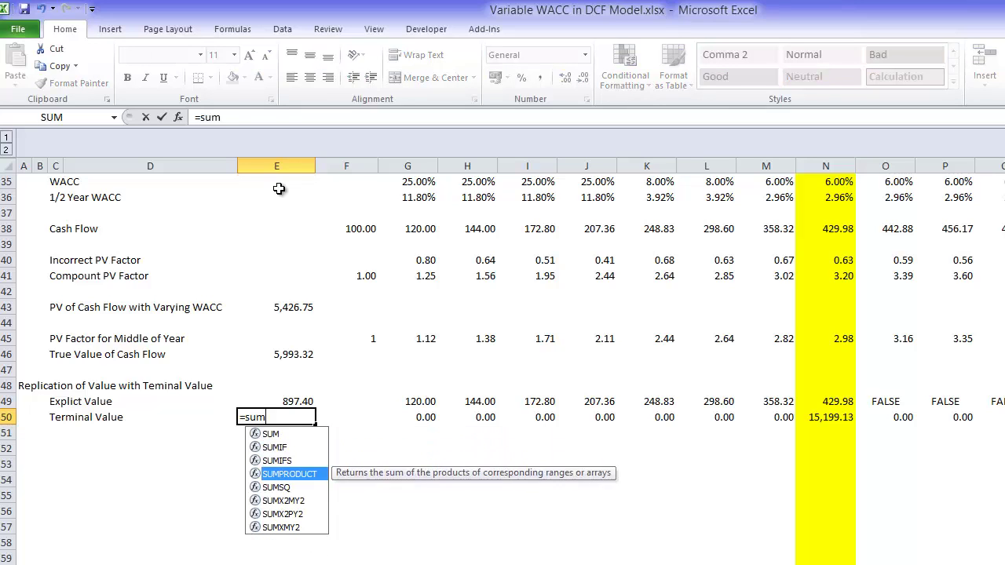
{"action": "key", "text": "Tab"}
{"action": "key", "text": "Up"}
{"action": "key", "text": "Down"}
{"action": "key", "text": "Right"}
{"action": "key", "text": "Up"}
{"action": "key", "text": "Right"}
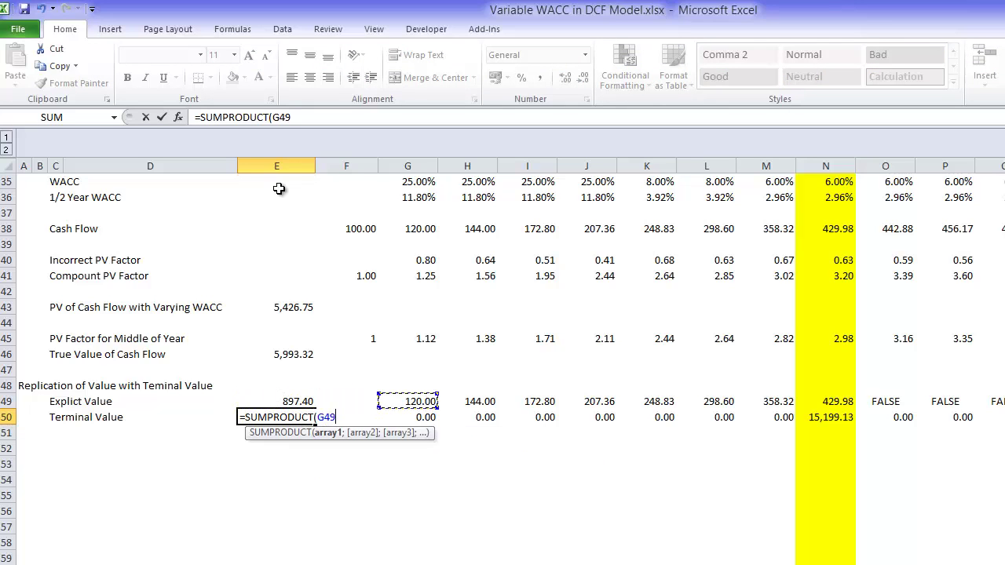
{"action": "key", "text": "Up"}
{"action": "key", "text": "Up"}
{"action": "key", "text": "Up"}
{"action": "key", "text": "Up"}
{"action": "key", "text": "Up"}
{"action": "key", "text": "Up"}
{"action": "key", "text": "Up"}
{"action": "key", "text": "Up"}
{"action": "key", "text": "Up"}
{"action": "key", "text": "Up"}
{"action": "key", "text": "Up"}
{"action": "key", "text": "Down"}
{"action": "key", "text": "Down"}
{"action": "key", "text": "Down"}
{"action": "key", "text": "Down"}
{"action": "key", "text": "Down"}
{"action": "key", "text": "Down"}
{"action": "key", "text": "Down"}
{"action": "key", "text": "Down"}
{"action": "key", "text": "Down"}
{"action": "key", "text": "Down"}
{"action": "key", "text": "Down"}
{"action": "key", "text": "Down"}
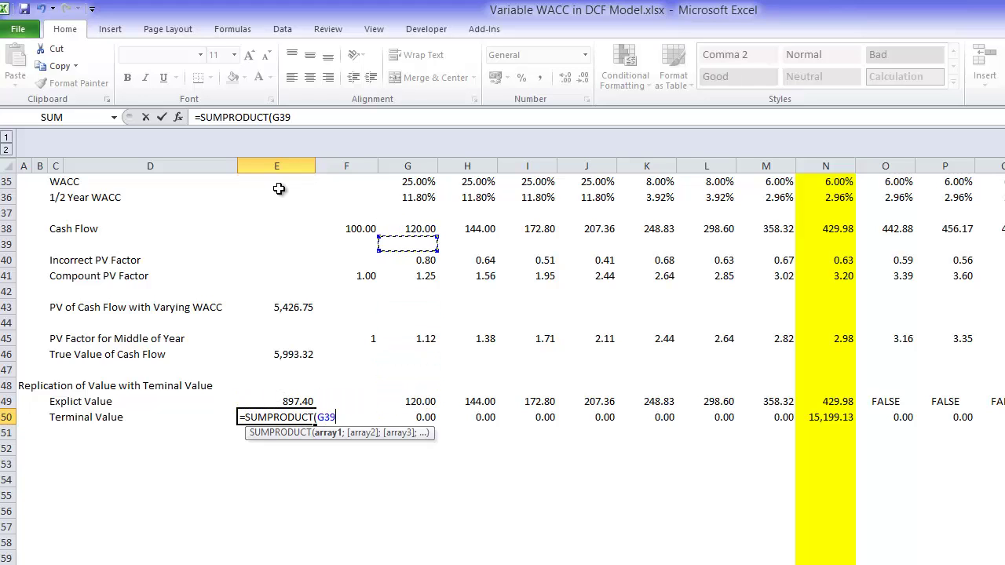
{"action": "key", "text": "ctrl+shift+Right"}
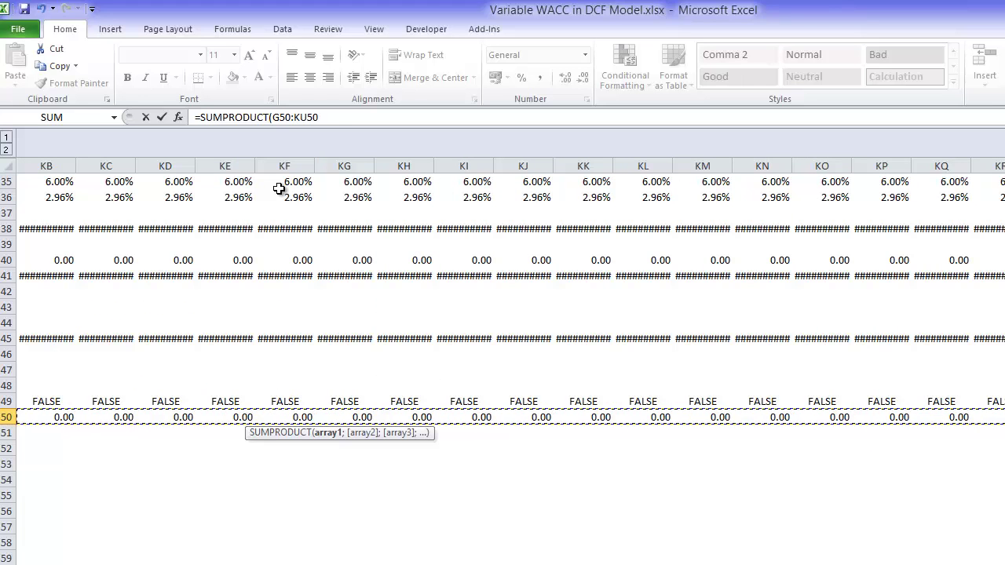
Divide the E50 SUMPRODUCT range by the compound PV factors in G41:KU41, enter it, and format the cell with thousands separators and two decimals
{"action": "type", "text": "/"}
{"action": "key", "text": "Left"}
{"action": "key", "text": "Left"}
{"action": "key", "text": "Left"}
{"action": "key", "text": "Left"}
{"action": "key", "text": "Up"}
{"action": "key", "text": "Up"}
{"action": "key", "text": "Up"}
{"action": "key", "text": "Up"}
{"action": "key", "text": "Up"}
{"action": "key", "text": "Up"}
{"action": "key", "text": "Up"}
{"action": "key", "text": "Up"}
{"action": "key", "text": "Up"}
{"action": "key", "text": "Up"}
{"action": "key", "text": "Up"}
{"action": "key", "text": "Up"}
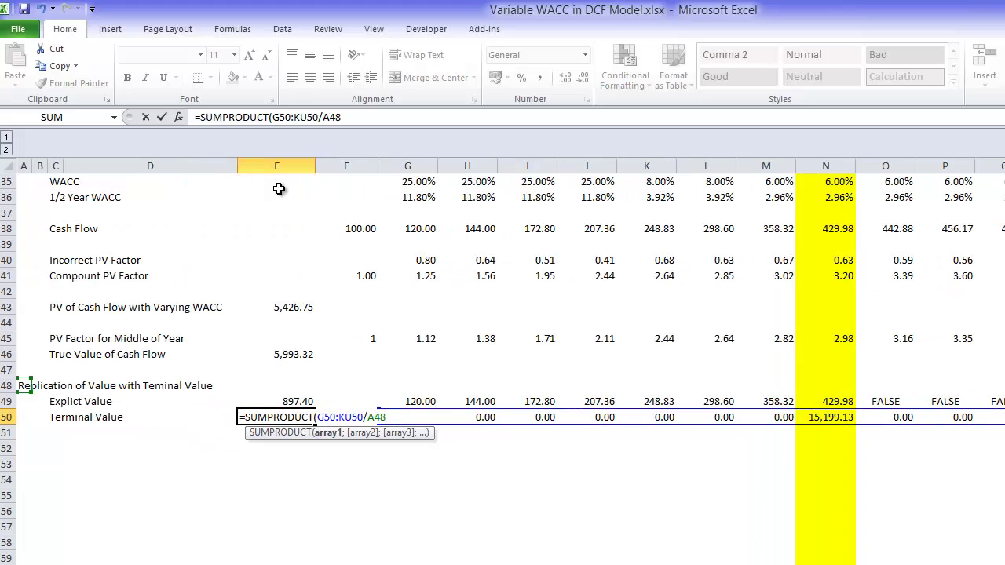
{"action": "key", "text": "Down"}
{"action": "key", "text": "Down"}
{"action": "key", "text": "Down"}
{"action": "key", "text": "Right"}
{"action": "key", "text": "Right"}
{"action": "key", "text": "Right"}
{"action": "key", "text": "Right"}
{"action": "key", "text": "Right"}
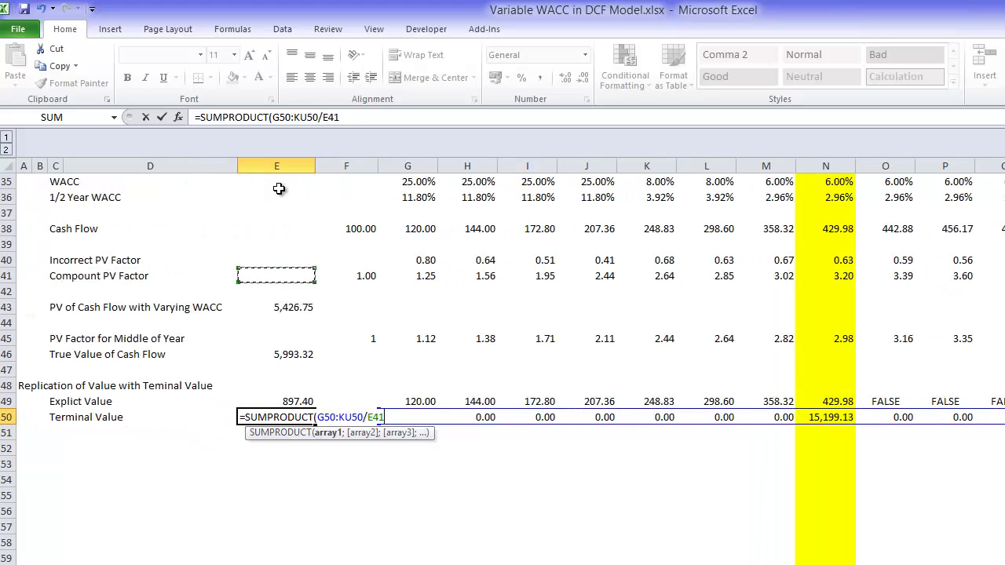
{"action": "key", "text": "Right"}
{"action": "key", "text": "ctrl+shift+Right"}
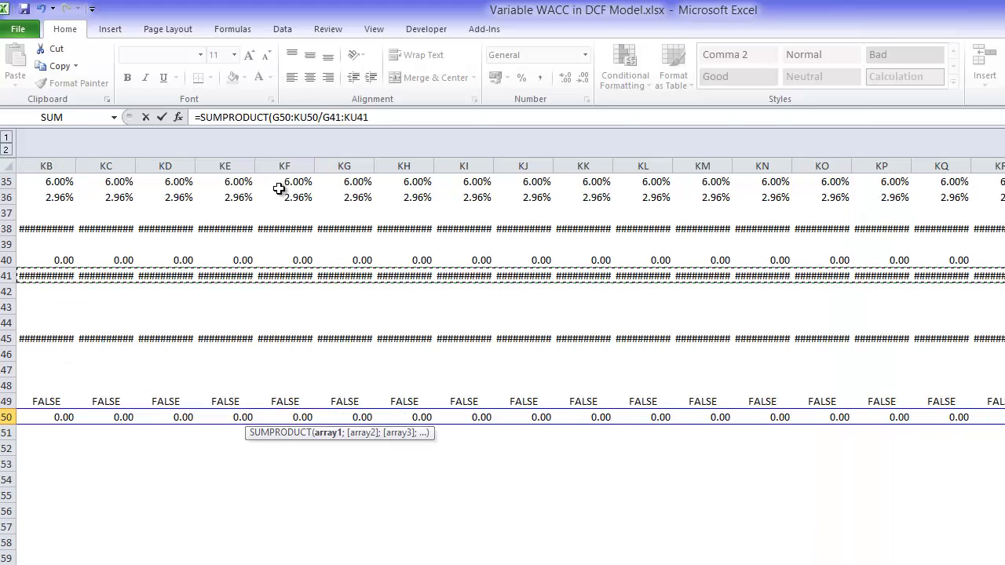
{"action": "key", "text": "ctrl+Return"}
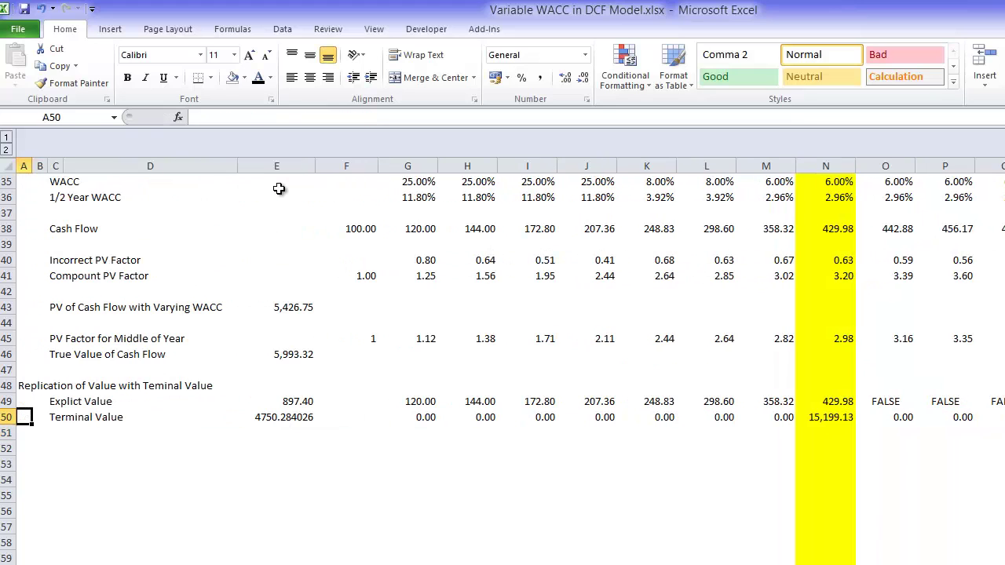
{"action": "key", "text": "ctrl+shift+1"}
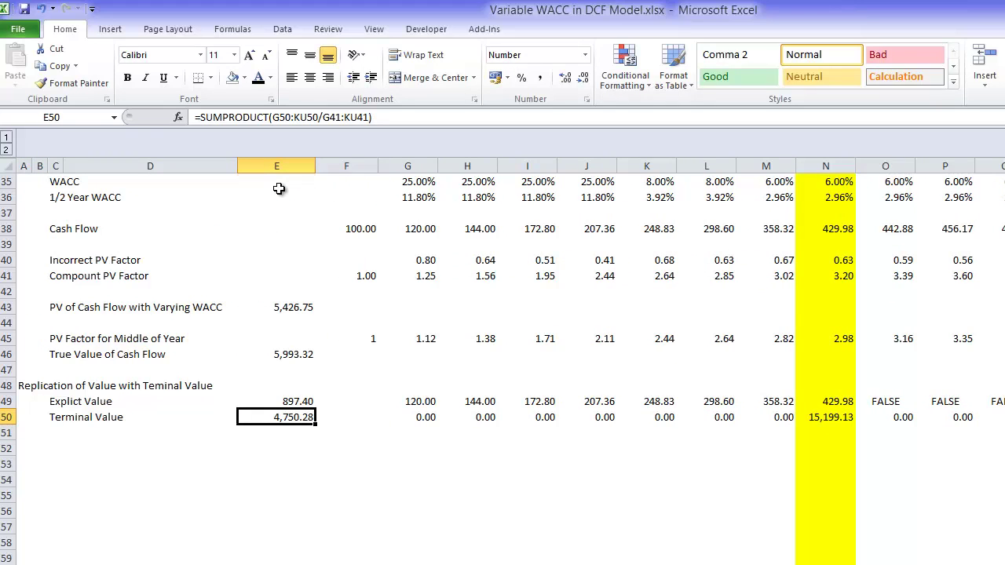
Sum the explicit value and the present value of the terminal value in E51
{"action": "key", "text": "Down"}
{"action": "key", "text": "alt+equal"}
{"action": "key", "text": "Return"}
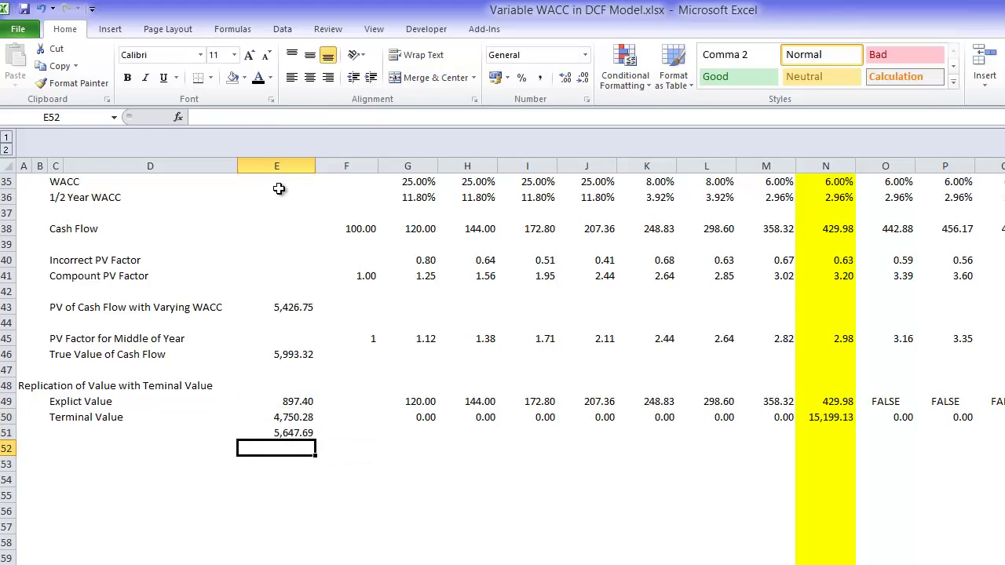
Review the model rows from the terminal value replication up through the true value calculation to the year counter
{"action": "key", "text": "Up"}
{"action": "key", "text": "Up"}
{"action": "key", "text": "Up"}
{"action": "key", "text": "Up"}
{"action": "key", "text": "Up"}
{"action": "key", "text": "Up"}
{"action": "key", "text": "Up"}
{"action": "key", "text": "Up"}
{"action": "key", "text": "Up"}
{"action": "key", "text": "Up"}
{"action": "key", "text": "Up"}
{"action": "key", "text": "Up"}
{"action": "key", "text": "Up"}
{"action": "key", "text": "Up"}
{"action": "key", "text": "Up"}
{"action": "key", "text": "Up"}
{"action": "key", "text": "Up"}
{"action": "key", "text": "Up"}
{"action": "key", "text": "Up"}
{"action": "key", "text": "Up"}
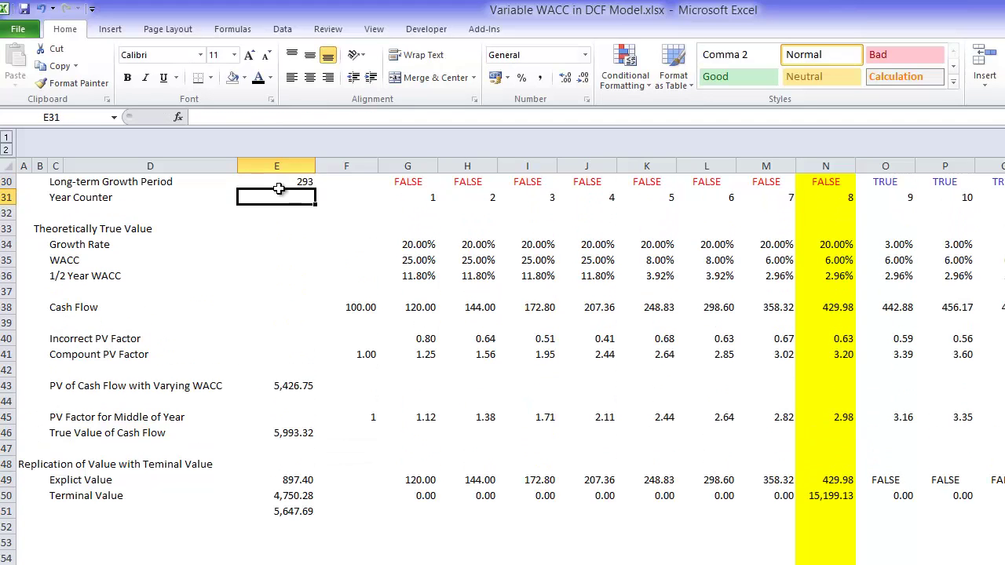
{"action": "key", "text": "Down"}
{"action": "key", "text": "Down"}
{"action": "key", "text": "Down"}
{"action": "key", "text": "Down"}
{"action": "key", "text": "Down"}
{"action": "key", "text": "Down"}
{"action": "key", "text": "Down"}
{"action": "key", "text": "Up"}
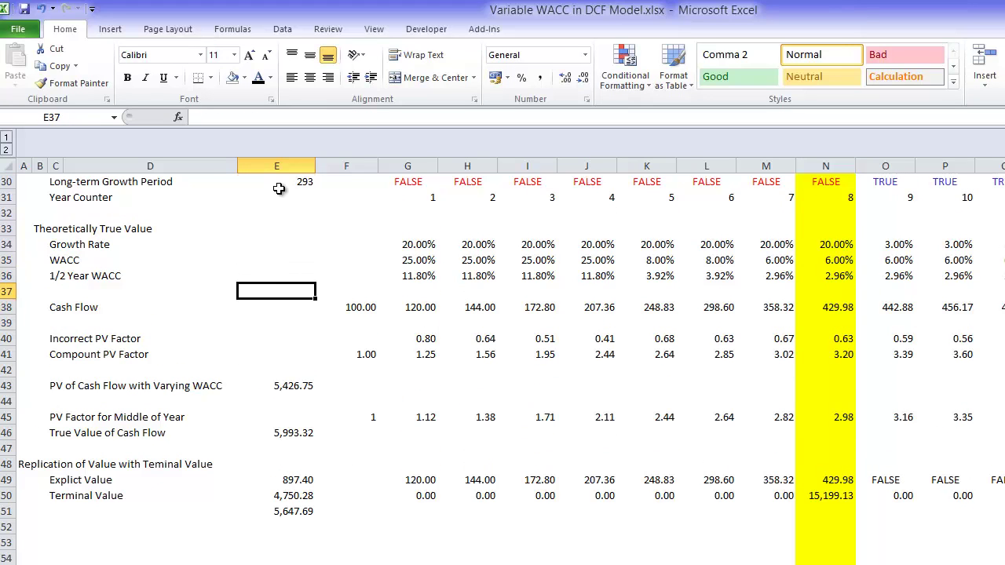
Examine the WACC rates in E17:E19 and how they feed the yearly WACC row of the model
{"action": "left_click", "coordinate": [829, 564]}
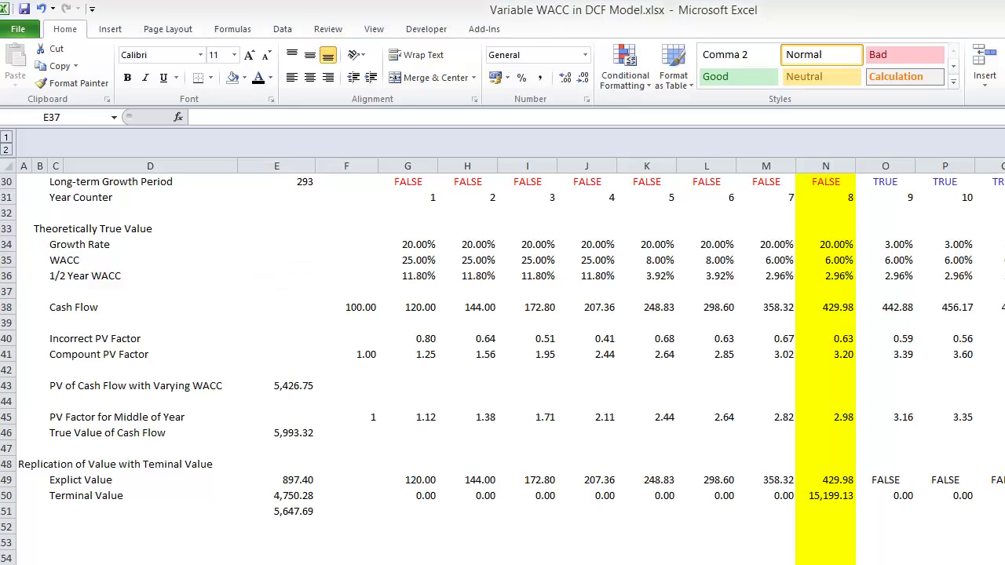
{"action": "left_click", "coordinate": [926, 504]}
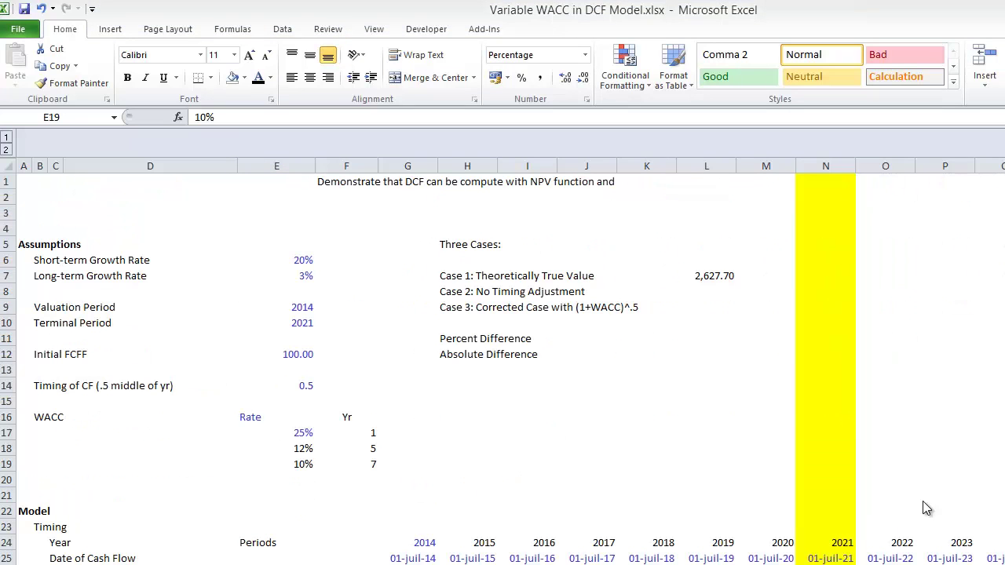
{"action": "key", "text": "Up"}
{"action": "key", "text": "Up"}
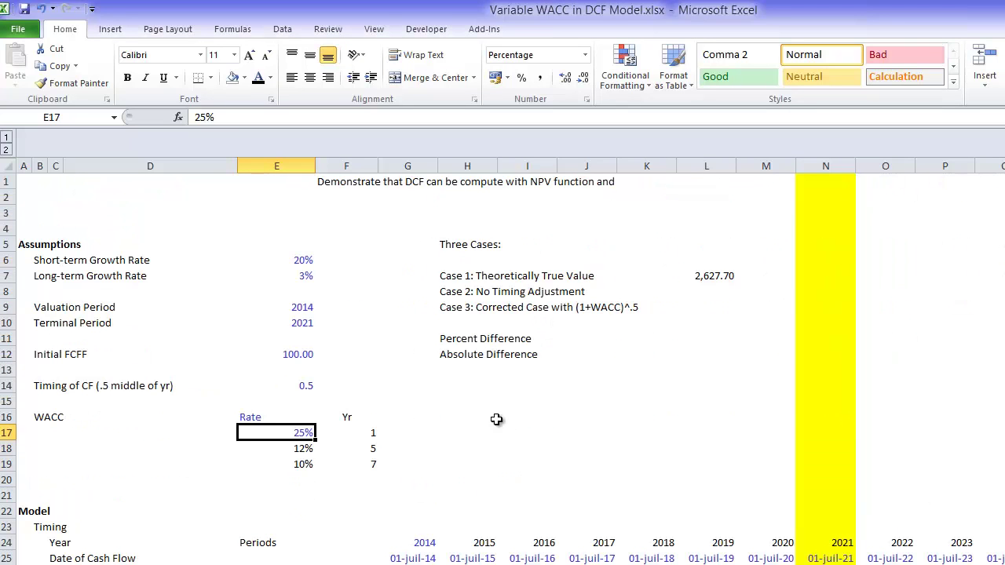
{"action": "key", "text": "Down"}
{"action": "key", "text": "Down"}
{"action": "key", "text": "Down"}
{"action": "key", "text": "Down"}
{"action": "key", "text": "Down"}
{"action": "key", "text": "Down"}
{"action": "key", "text": "Down"}
{"action": "key", "text": "Down"}
{"action": "key", "text": "Down"}
{"action": "key", "text": "Down"}
{"action": "key", "text": "Down"}
{"action": "key", "text": "Down"}
{"action": "key", "text": "Down"}
{"action": "key", "text": "Down"}
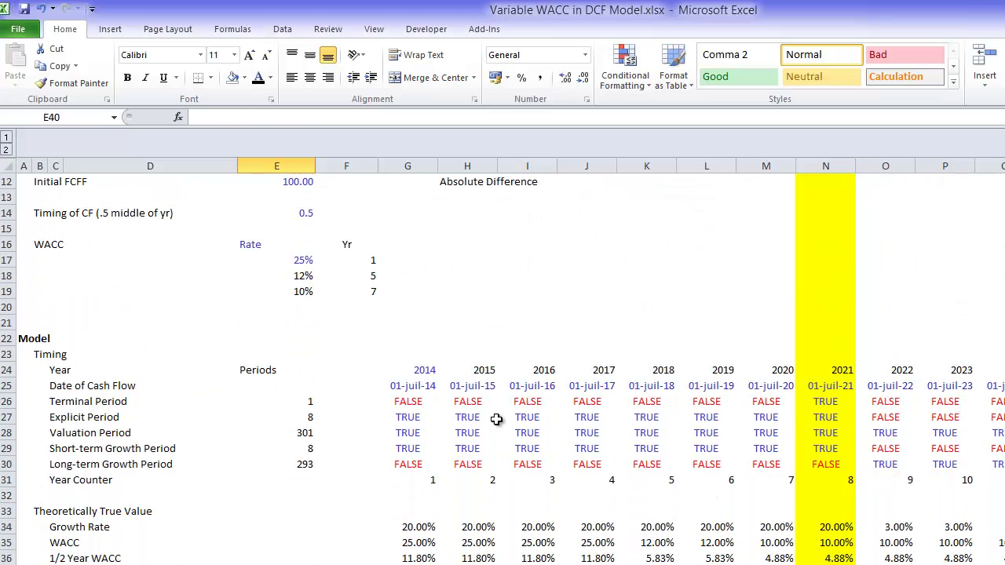
{"action": "key", "text": "Up"}
{"action": "key", "text": "Up"}
{"action": "key", "text": "Up"}
{"action": "key", "text": "Up"}
{"action": "key", "text": "Up"}
{"action": "key", "text": "Up"}
{"action": "key", "text": "Up"}
{"action": "key", "text": "Up"}
{"action": "key", "text": "Up"}
{"action": "key", "text": "Up"}
{"action": "key", "text": "Up"}
{"action": "key", "text": "Up"}
{"action": "key", "text": "Up"}
{"action": "key", "text": "Up"}
{"action": "key", "text": "Up"}
{"action": "key", "text": "Down"}
{"action": "key", "text": "shift+Down"}
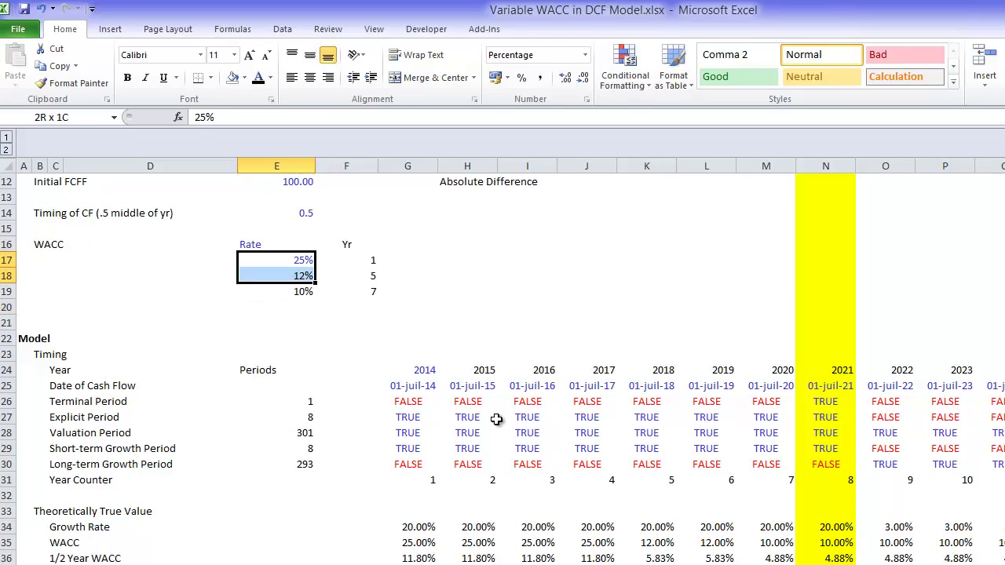
{"action": "key", "text": "shift+Down"}
{"action": "key", "text": "shift+Up"}
{"action": "key", "text": "shift+Up"}
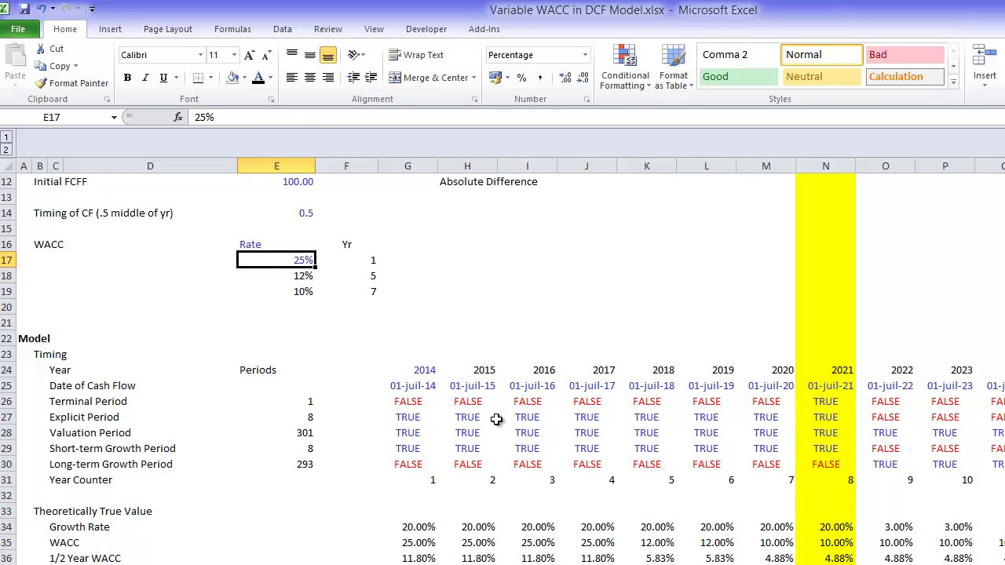
Compare the sum of explicit and terminal value in E51 with the true value of cash flow in E46
{"action": "key", "text": "Down"}
{"action": "key", "text": "Down"}
{"action": "key", "text": "Down"}
{"action": "key", "text": "Down"}
{"action": "key", "text": "Down"}
{"action": "key", "text": "Down"}
{"action": "key", "text": "Down"}
{"action": "key", "text": "Down"}
{"action": "key", "text": "Down"}
{"action": "key", "text": "Down"}
{"action": "key", "text": "Down"}
{"action": "key", "text": "Down"}
{"action": "key", "text": "Down"}
{"action": "key", "text": "Down"}
{"action": "key", "text": "Down"}
{"action": "key", "text": "Down"}
{"action": "key", "text": "Down"}
{"action": "key", "text": "Down"}
{"action": "key", "text": "Down"}
{"action": "key", "text": "Down"}
{"action": "key", "text": "Down"}
{"action": "key", "text": "Down"}
{"action": "key", "text": "Down"}
{"action": "key", "text": "Down"}
{"action": "key", "text": "Down"}
{"action": "key", "text": "Down"}
{"action": "key", "text": "Down"}
{"action": "key", "text": "Down"}
{"action": "key", "text": "Down"}
{"action": "key", "text": "Down"}
{"action": "key", "text": "Down"}
{"action": "key", "text": "Down"}
{"action": "key", "text": "Down"}
{"action": "key", "text": "Down"}
{"action": "key", "text": "Down"}
{"action": "key", "text": "Down"}
{"action": "key", "text": "Down"}
{"action": "key", "text": "Down"}
{"action": "key", "text": "Down"}
{"action": "key", "text": "Down"}
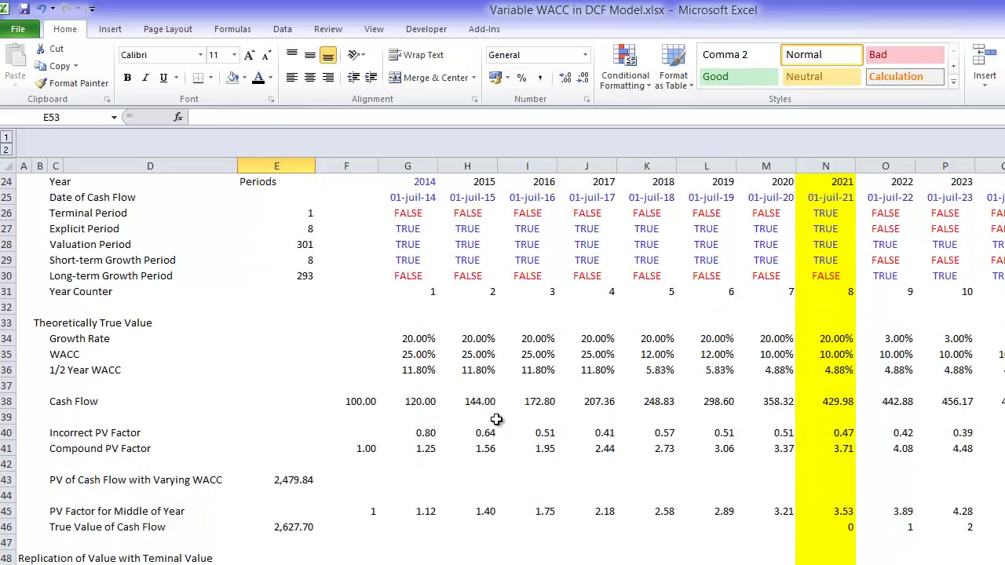
{"action": "key", "text": "Up"}
{"action": "key", "text": "Up"}
{"action": "key", "text": "Up"}
{"action": "key", "text": "Up"}
{"action": "key", "text": "Up"}
{"action": "key", "text": "Up"}
{"action": "key", "text": "Up"}
{"action": "key", "text": "Up"}
{"action": "key", "text": "Up"}
{"action": "key", "text": "Up"}
{"action": "key", "text": "Up"}
{"action": "key", "text": "Up"}
{"action": "key", "text": "Up"}
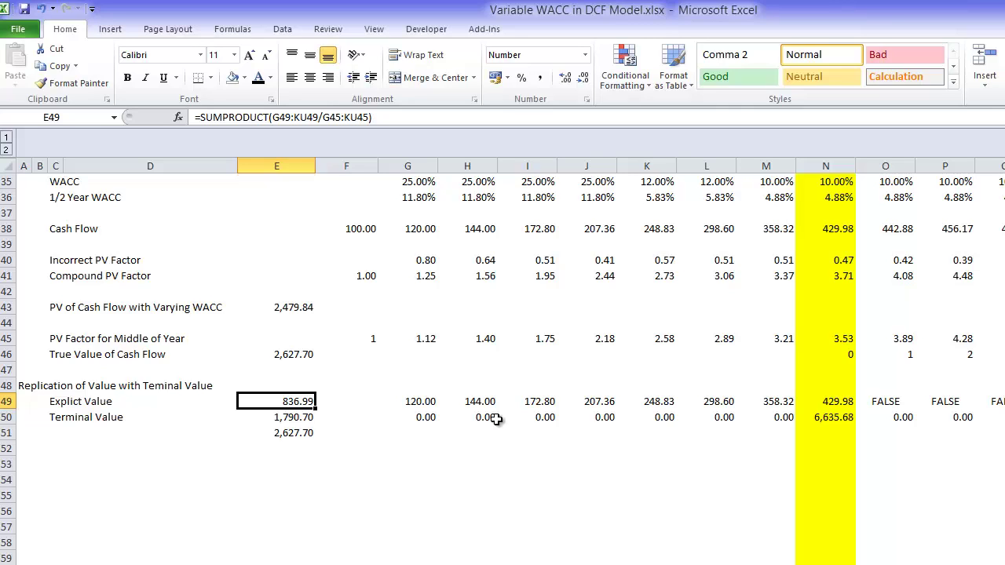
Start a new terminal value formula in G50 as G49 times one plus the long-term growth rate in E7
{"action": "key", "text": "Down"}
{"action": "key", "text": "Right"}
{"action": "key", "text": "Right"}
{"action": "type", "text": "="}
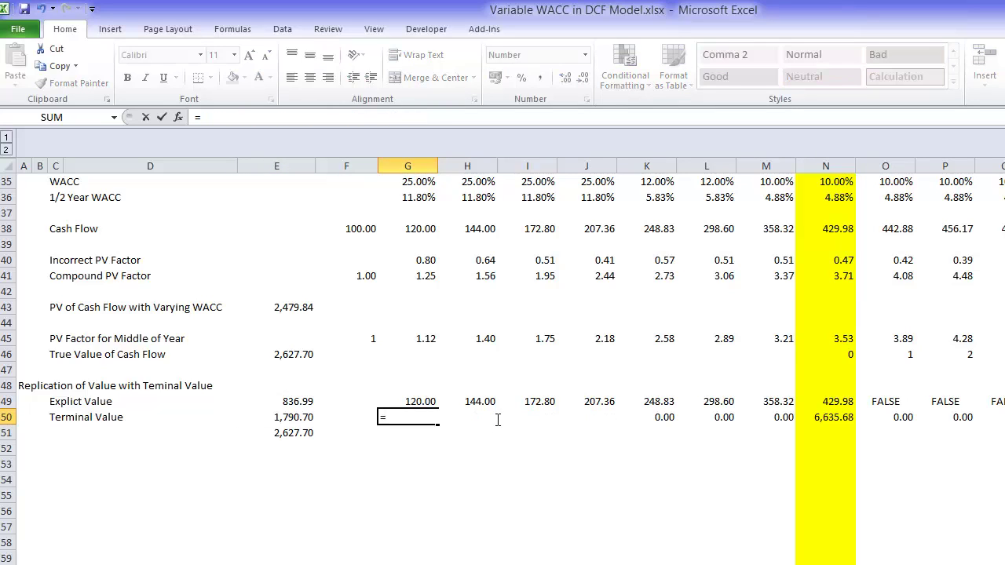
{"action": "key", "text": "Up"}
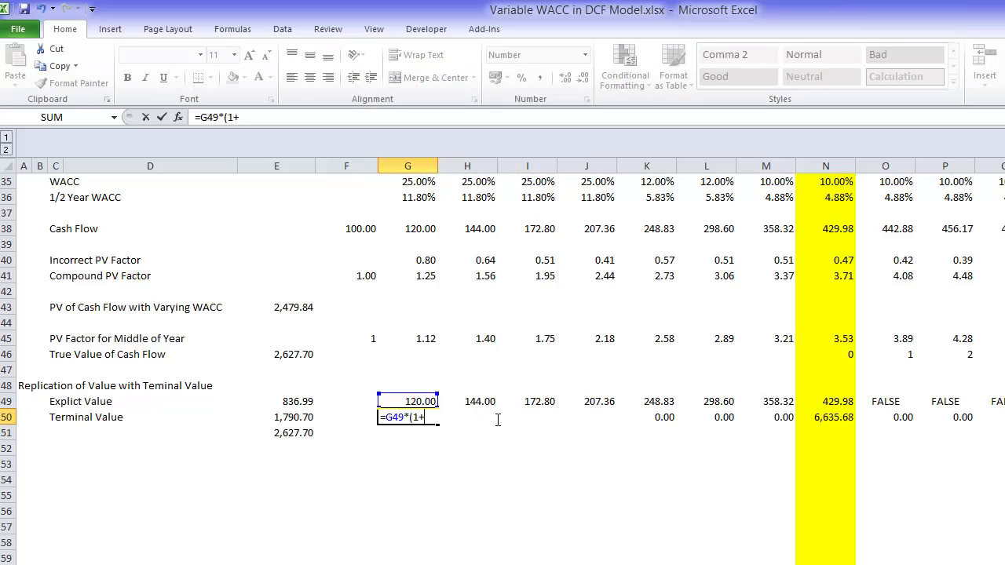
{"action": "type", "text": "*(1+"}
{"action": "key", "text": "Page_Up"}
{"action": "key", "text": "Up"}
{"action": "key", "text": "Up"}
{"action": "key", "text": "Up"}
{"action": "key", "text": "Up"}
{"action": "key", "text": "Up"}
{"action": "key", "text": "Up"}
{"action": "key", "text": "Up"}
{"action": "key", "text": "Up"}
{"action": "key", "text": "Up"}
{"action": "key", "text": "Up"}
{"action": "key", "text": "Up"}
{"action": "key", "text": "Up"}
{"action": "key", "text": "Up"}
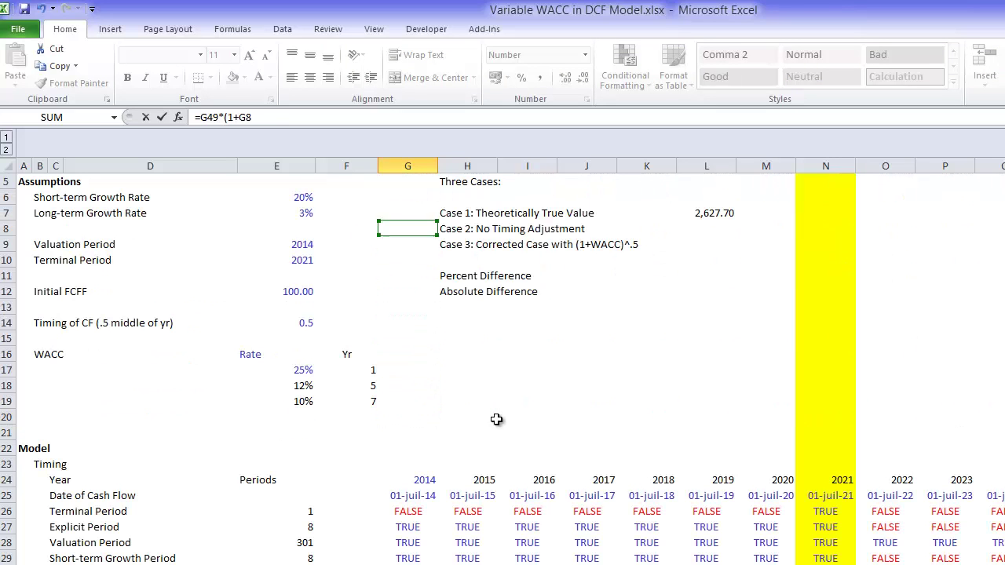
{"action": "key", "text": "Left"}
{"action": "key", "text": "Left"}
{"action": "type", "text": ")"}
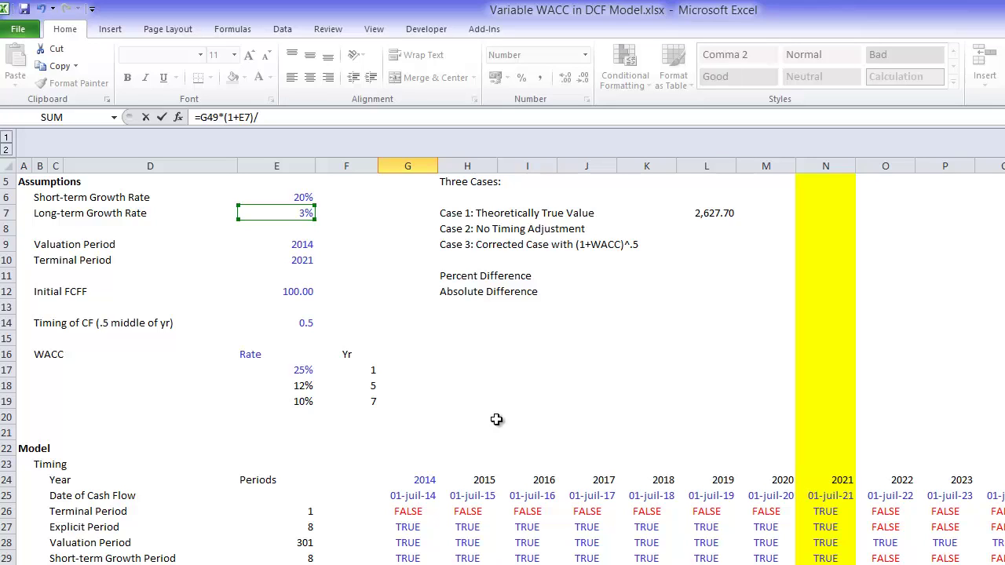
Replace the growth rate reference in the G50 formula with the absolute reference $E$7
{"action": "key", "text": "BackSpace"}
{"action": "key", "text": "BackSpace"}
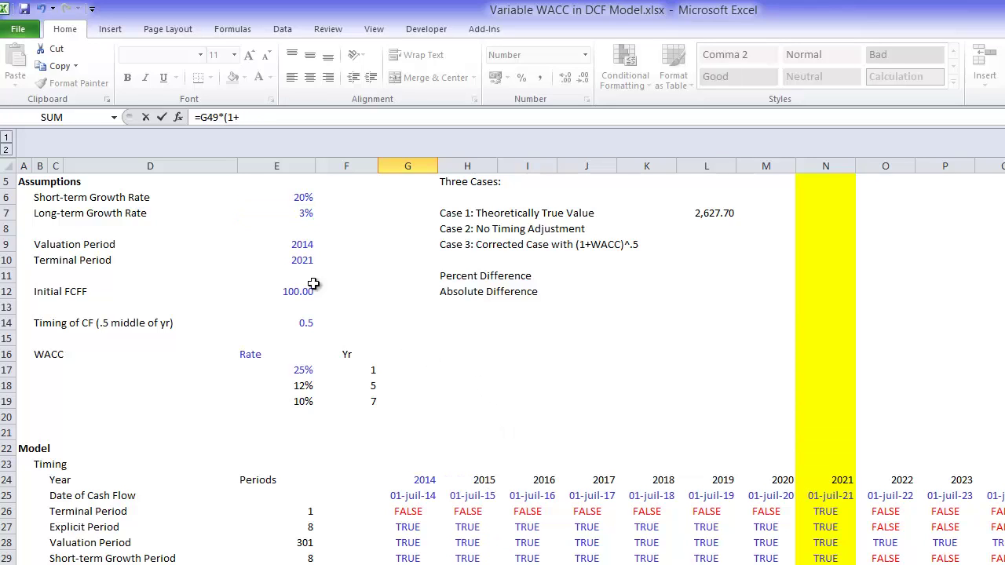
{"action": "left_click", "coordinate": [295, 215]}
{"action": "key", "text": "F4"}
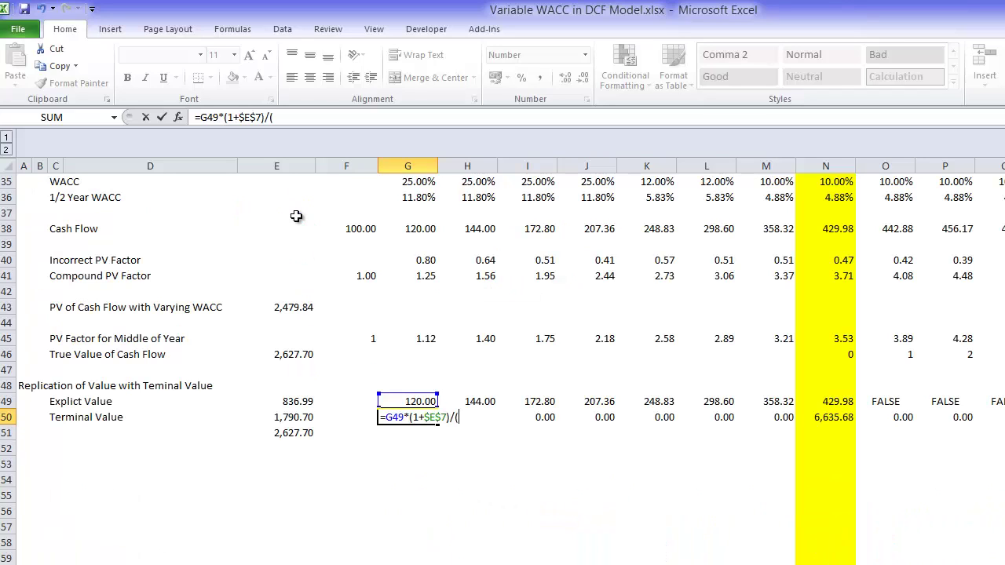
Start the denominator of the G50 terminal value formula with the yearly WACC in G35
{"action": "left_click", "coordinate": [424, 276]}
{"action": "key", "text": "Up"}
{"action": "key", "text": "Up"}
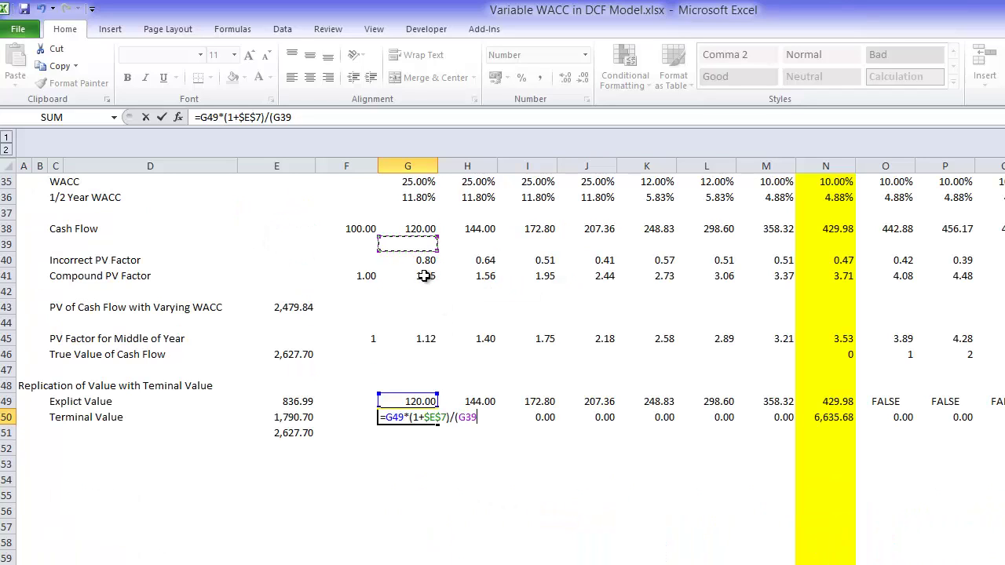
{"action": "key", "text": "Up"}
{"action": "key", "text": "Up"}
{"action": "key", "text": "Up"}
{"action": "key", "text": "Up"}
{"action": "type", "text": "-"}
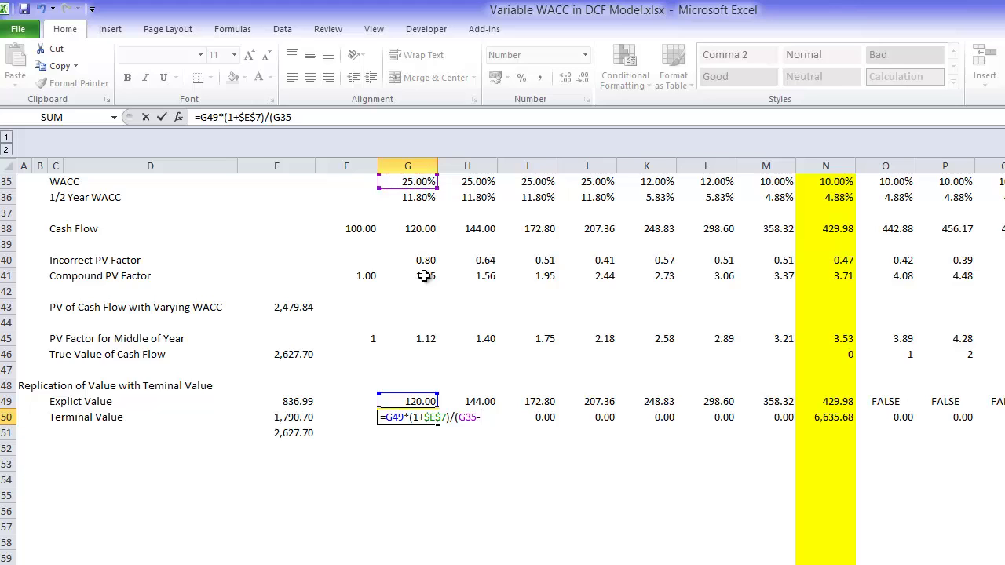
Subtract the long-term growth rate $E$7 as an absolute reference from the WACC and close the denominator in G50
{"action": "key", "text": "Up"}
{"action": "key", "text": "Up"}
{"action": "key", "text": "Up"}
{"action": "key", "text": "Up"}
{"action": "key", "text": "Up"}
{"action": "key", "text": "Up"}
{"action": "key", "text": "Up"}
{"action": "key", "text": "Up"}
{"action": "key", "text": "Up"}
{"action": "key", "text": "Up"}
{"action": "key", "text": "Up"}
{"action": "key", "text": "Up"}
{"action": "key", "text": "Up"}
{"action": "key", "text": "Up"}
{"action": "key", "text": "Up"}
{"action": "key", "text": "Up"}
{"action": "key", "text": "Up"}
{"action": "key", "text": "Up"}
{"action": "key", "text": "Up"}
{"action": "key", "text": "Up"}
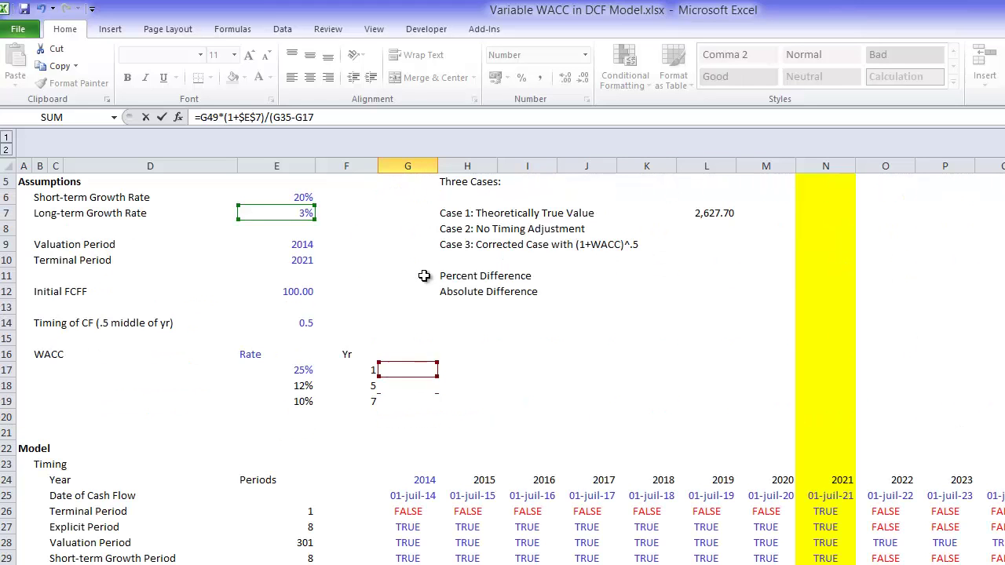
{"action": "key", "text": "Left"}
{"action": "key", "text": "Up"}
{"action": "key", "text": "Left"}
{"action": "key", "text": "F4"}
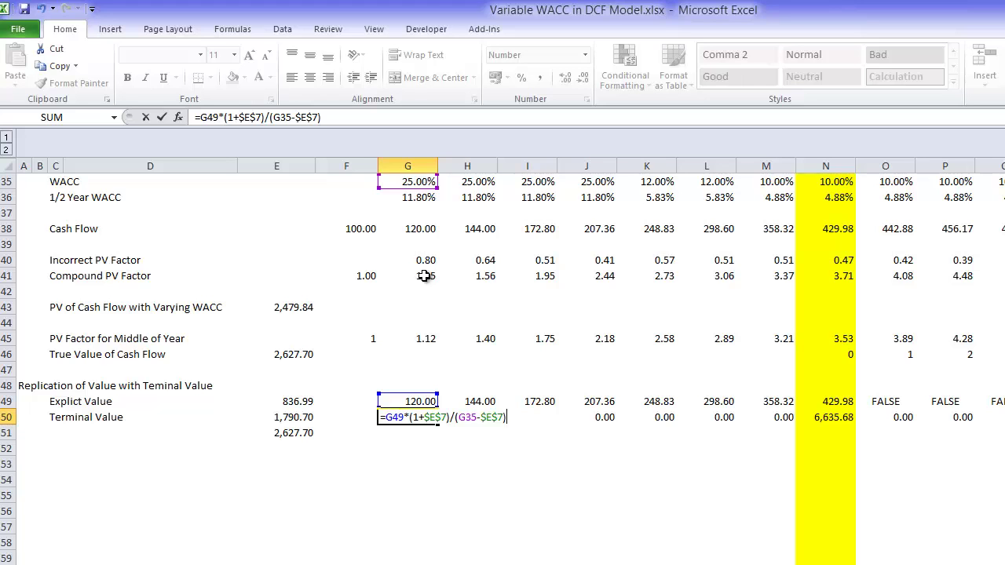
Multiply the G50 terminal value formula by the terminal period flag in G26
{"action": "left_click", "coordinate": [414, 227]}
{"action": "key", "text": "Up"}
{"action": "key", "text": "Up"}
{"action": "key", "text": "Up"}
{"action": "key", "text": "Up"}
{"action": "key", "text": "Up"}
{"action": "key", "text": "Up"}
{"action": "key", "text": "Up"}
{"action": "key", "text": "Up"}
{"action": "key", "text": "Up"}
{"action": "key", "text": "Up"}
{"action": "key", "text": "Up"}
{"action": "key", "text": "Up"}
{"action": "key", "text": "Up"}
{"action": "key", "text": "Down"}
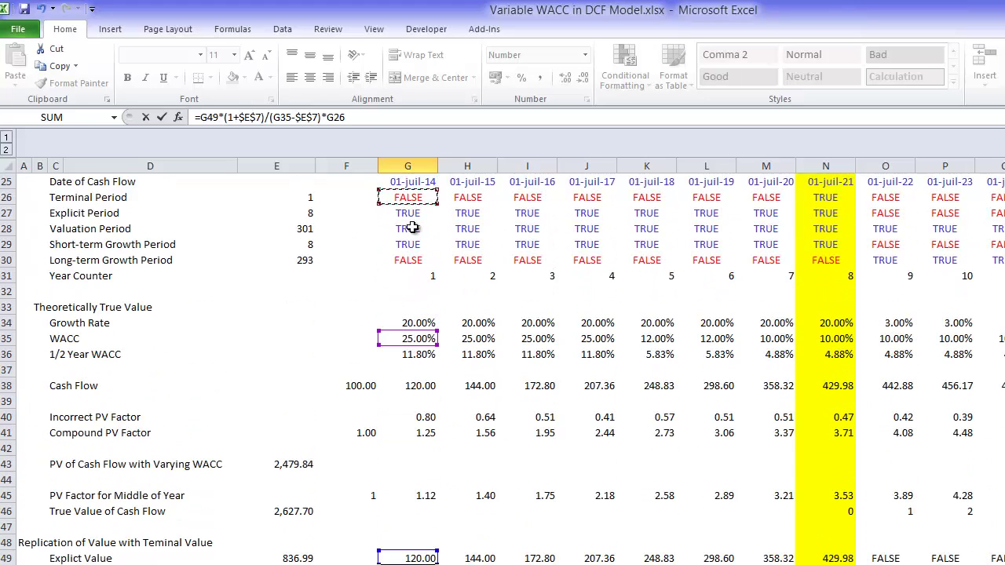
Add the timing adjustment factor (1+G35)^$E$14 to the G50 formula, using the absolute cash flow timing reference
{"action": "type", "text": "*"}
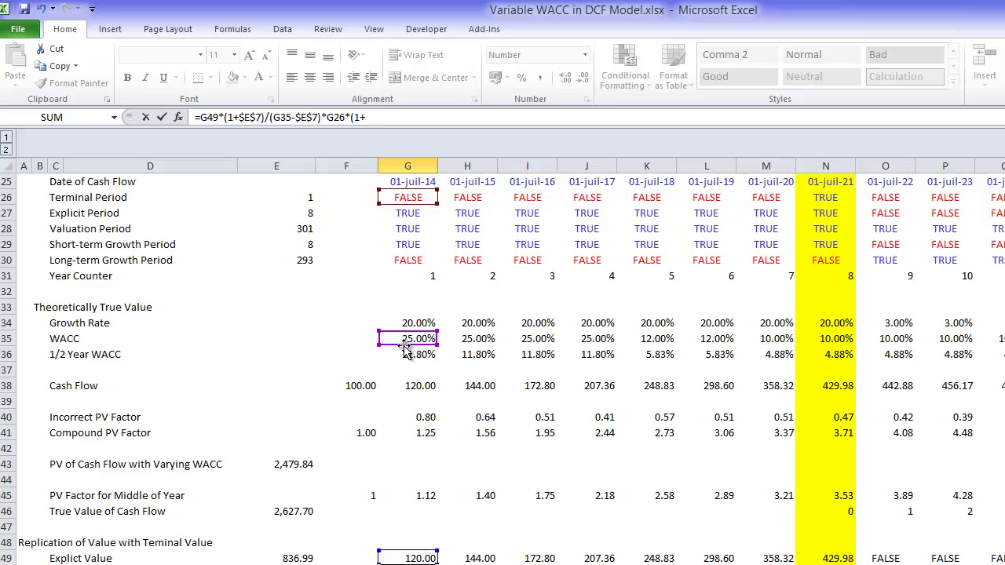
{"action": "type", "text": ")"}
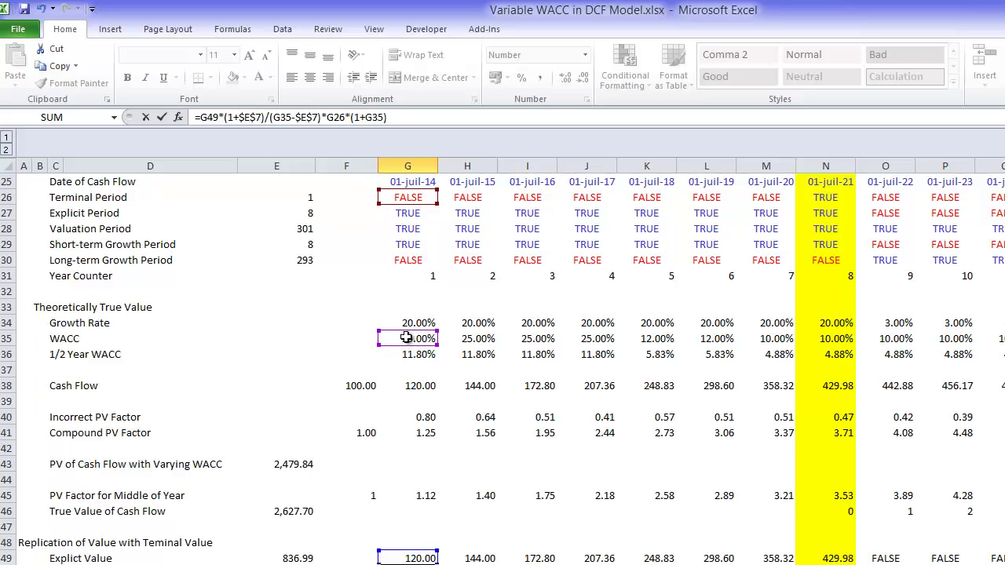
{"action": "left_click", "coordinate": [272, 259]}
{"action": "key", "text": "Up"}
{"action": "key", "text": "Up"}
{"action": "key", "text": "Up"}
{"action": "key", "text": "Up"}
{"action": "key", "text": "Up"}
{"action": "key", "text": "Up"}
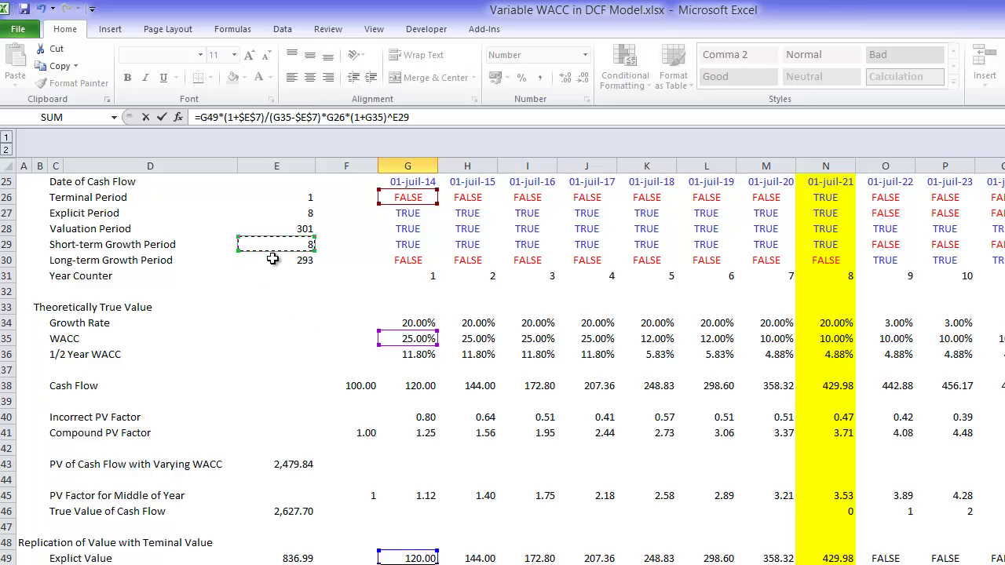
{"action": "key", "text": "Up"}
{"action": "key", "text": "Up"}
{"action": "key", "text": "Up"}
{"action": "key", "text": "Up"}
{"action": "key", "text": "Up"}
{"action": "key", "text": "Up"}
{"action": "key", "text": "Up"}
{"action": "key", "text": "Up"}
{"action": "key", "text": "Up"}
{"action": "key", "text": "Up"}
{"action": "key", "text": "Up"}
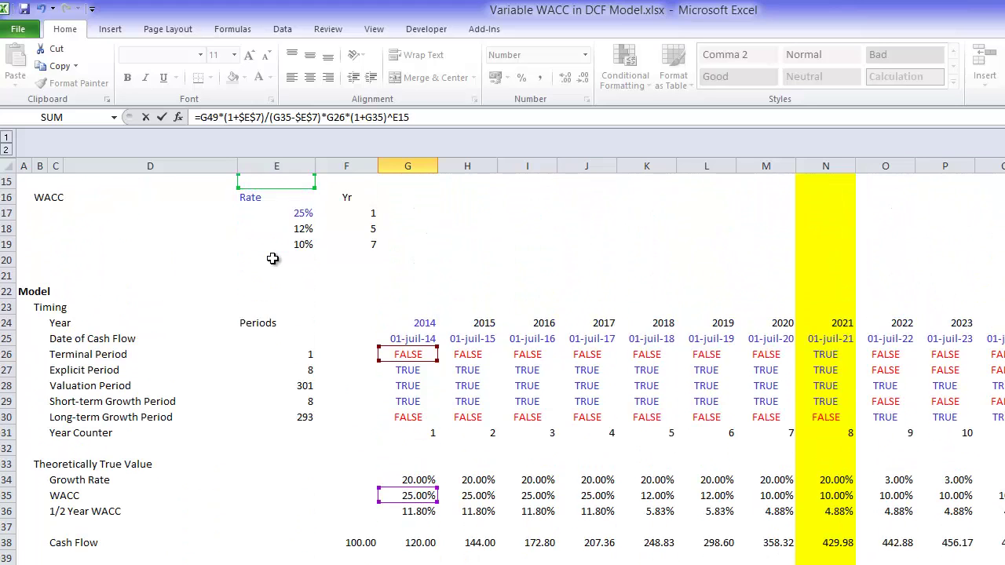
{"action": "key", "text": "Down"}
{"action": "key", "text": "F4"}
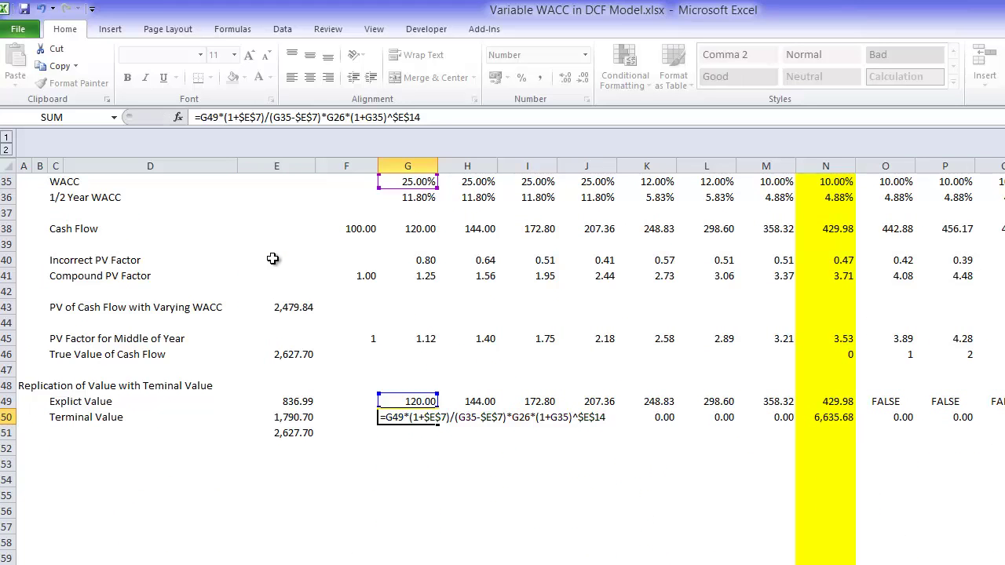
Enter the terminal value formula in G50 and fill it across the row to the last period
{"action": "key", "text": "Return"}
{"action": "key", "text": "Up"}
{"action": "key", "text": "ctrl+shift+Right"}
{"action": "key", "text": "ctrl+r"}
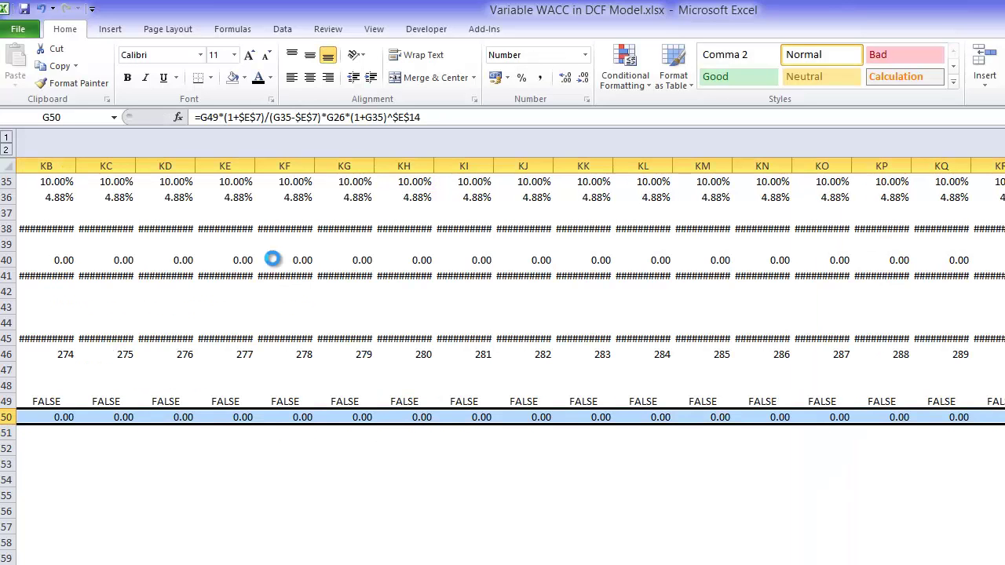
Start a new SUMPRODUCT formula in E50 over the terminal value row G50:KU50
{"action": "key", "text": "ctrl+Left"}
{"action": "key", "text": "Right"}
{"action": "key", "text": "Right"}
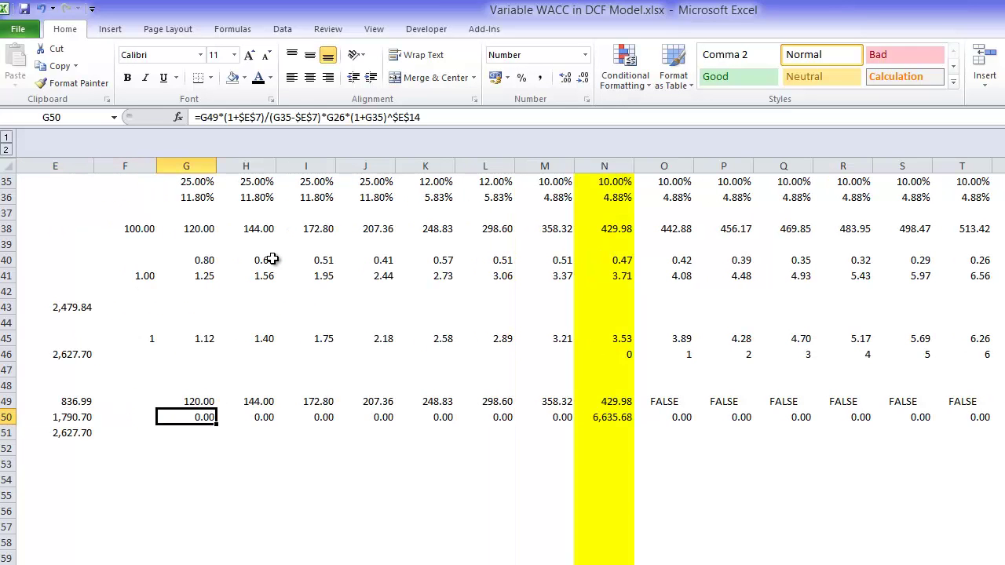
{"action": "key", "text": "Left"}
{"action": "key", "text": "Left"}
{"action": "key", "text": "Left"}
{"action": "key", "text": "Left"}
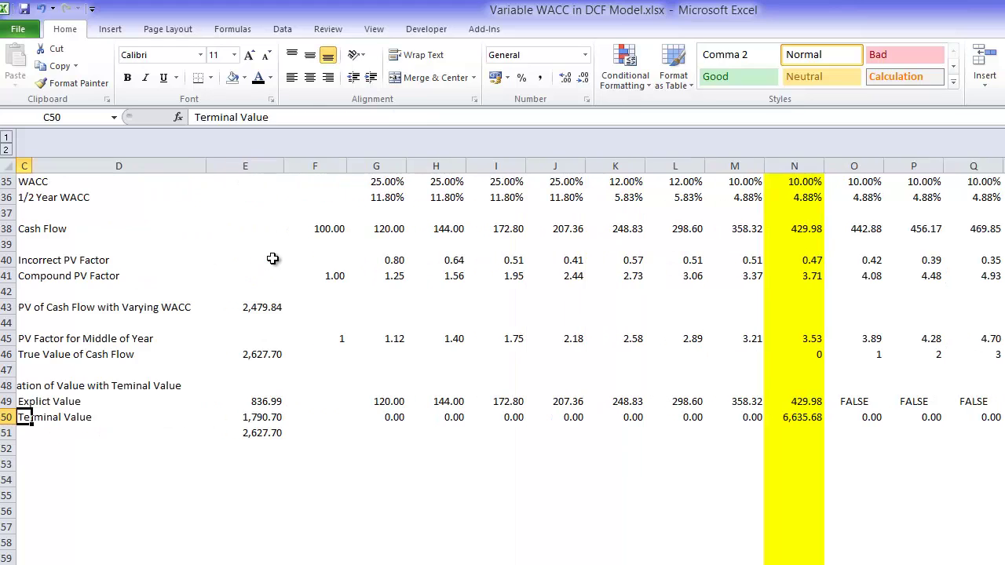
{"action": "key", "text": "Right"}
{"action": "key", "text": "Right"}
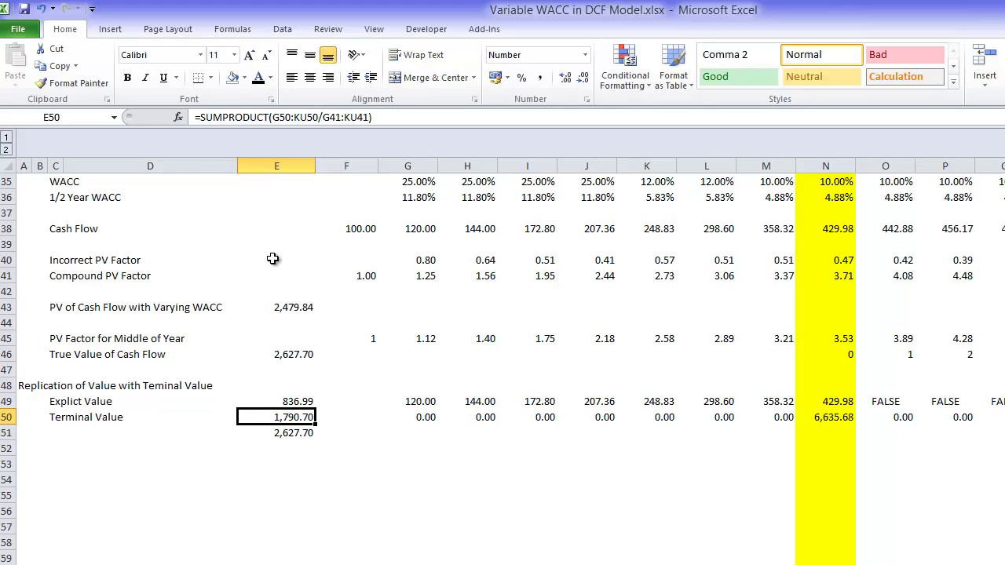
{"action": "type", "text": "=sum"}
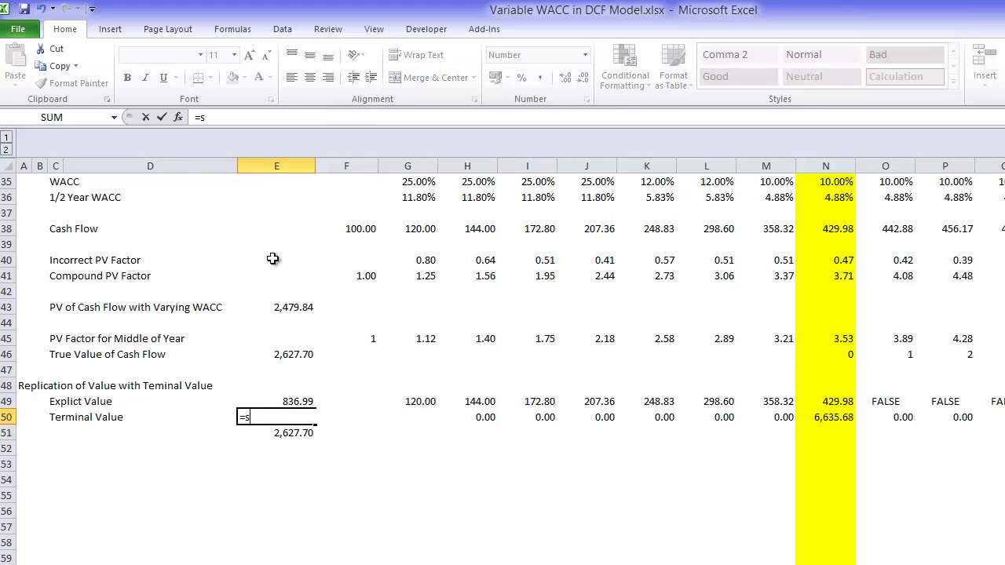
{"action": "key", "text": "Down"}
{"action": "key", "text": "Down"}
{"action": "key", "text": "Down"}
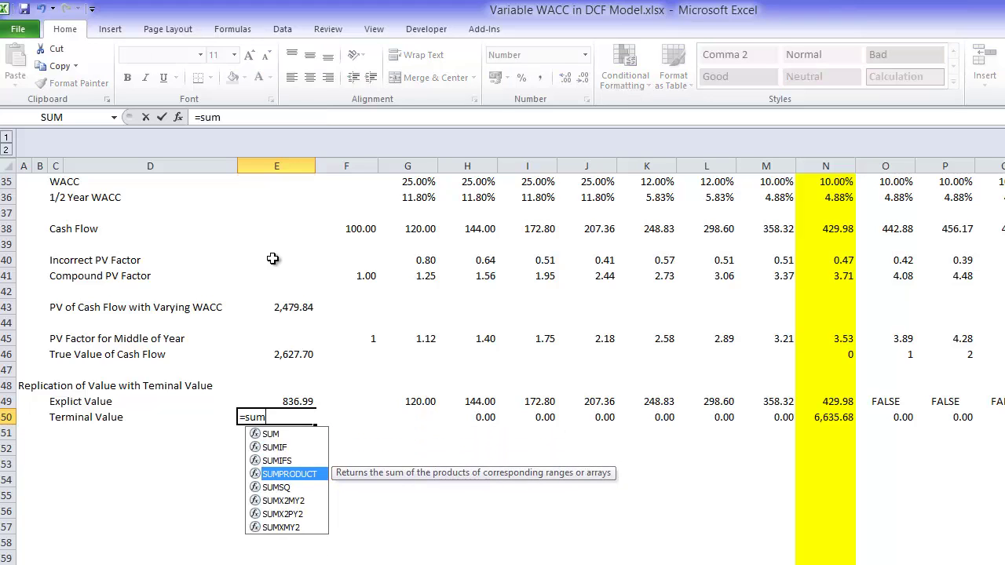
{"action": "key", "text": "Tab"}
{"action": "key", "text": "Right"}
{"action": "key", "text": "Right"}
{"action": "key", "text": "ctrl+shift+Right"}
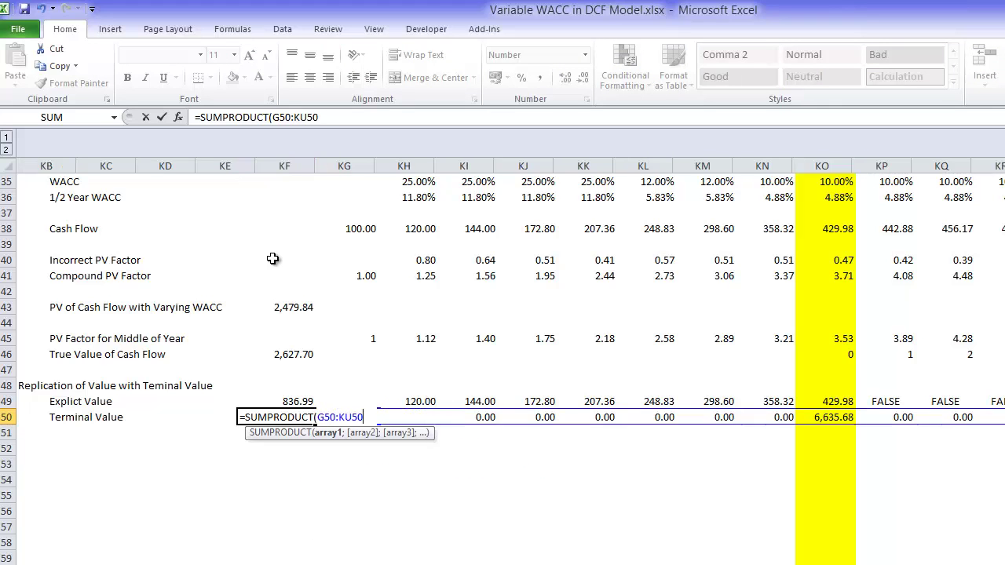
Divide the terminal value range by the compound PV factors G41:KU41 and enter the E50 formula
{"action": "type", "text": "/"}
{"action": "key", "text": "ctrl+Left"}
{"action": "key", "text": "Left"}
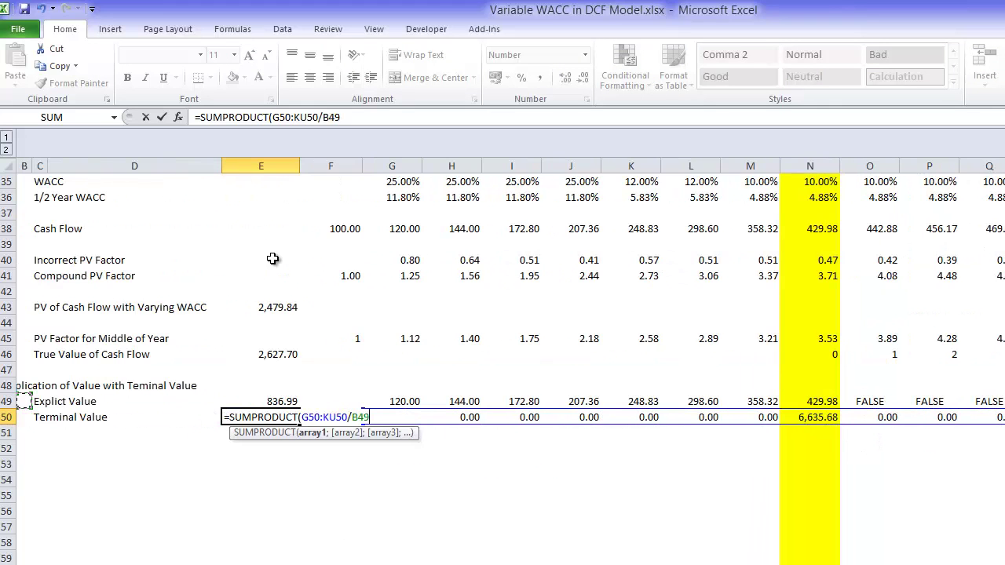
{"action": "key", "text": "Up"}
{"action": "key", "text": "Up"}
{"action": "key", "text": "Up"}
{"action": "key", "text": "Up"}
{"action": "key", "text": "Up"}
{"action": "key", "text": "Up"}
{"action": "key", "text": "Up"}
{"action": "key", "text": "Up"}
{"action": "key", "text": "Up"}
{"action": "key", "text": "Up"}
{"action": "key", "text": "Up"}
{"action": "key", "text": "Up"}
{"action": "key", "text": "Up"}
{"action": "key", "text": "Up"}
{"action": "key", "text": "Up"}
{"action": "key", "text": "Up"}
{"action": "key", "text": "Up"}
{"action": "key", "text": "Up"}
{"action": "key", "text": "Up"}
{"action": "key", "text": "Up"}
{"action": "key", "text": "Down"}
{"action": "key", "text": "Down"}
{"action": "key", "text": "Down"}
{"action": "key", "text": "Down"}
{"action": "key", "text": "Down"}
{"action": "key", "text": "Down"}
{"action": "key", "text": "Down"}
{"action": "key", "text": "Down"}
{"action": "key", "text": "Down"}
{"action": "key", "text": "Down"}
{"action": "key", "text": "Down"}
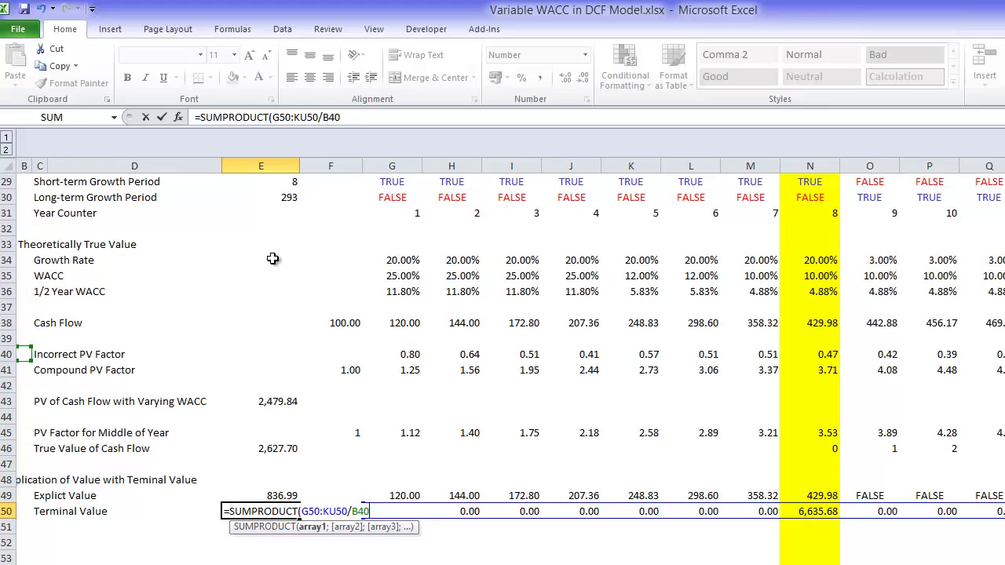
{"action": "key", "text": "Left"}
{"action": "key", "text": "Up"}
{"action": "key", "text": "Right"}
{"action": "key", "text": "Right"}
{"action": "key", "text": "Right"}
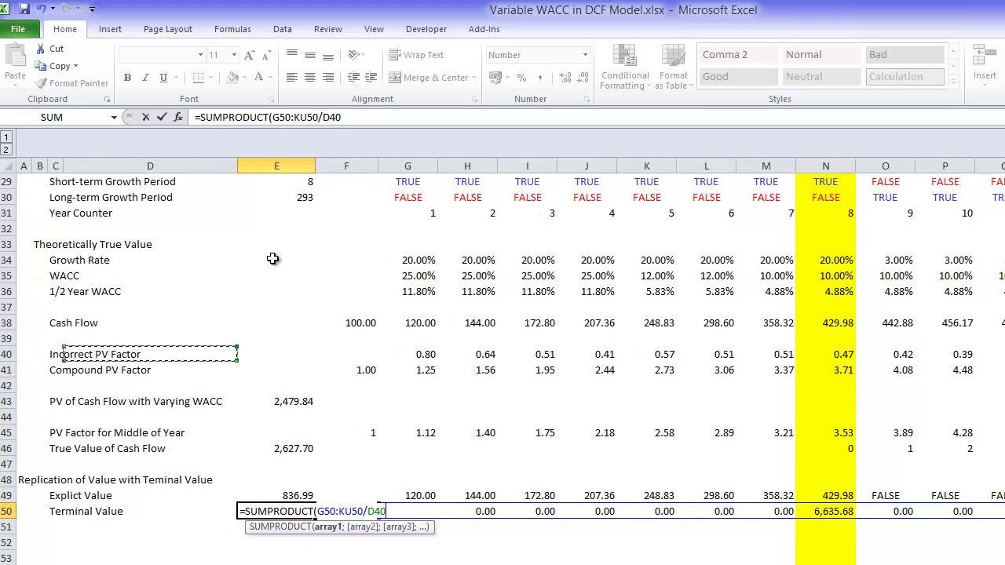
{"action": "key", "text": "Right"}
{"action": "key", "text": "Down"}
{"action": "key", "text": "Down"}
{"action": "key", "text": "Right"}
{"action": "key", "text": "Right"}
{"action": "key", "text": "Up"}
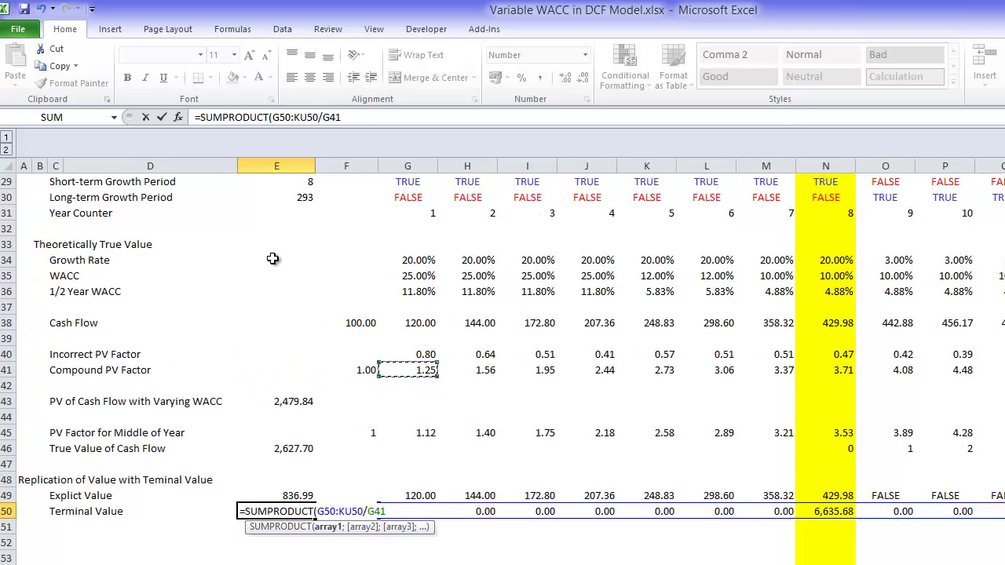
{"action": "key", "text": "ctrl+shift+Right"}
{"action": "key", "text": "Return"}
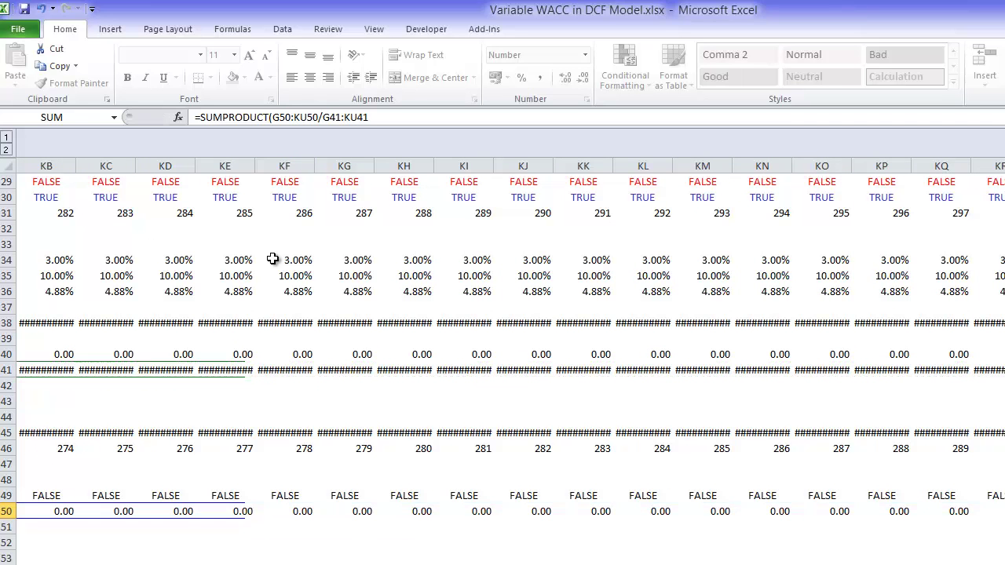
{"action": "key", "text": "Left"}
{"action": "key", "text": "Up"}
{"action": "key", "text": "Left"}
{"action": "key", "text": "Left"}
{"action": "key", "text": "Left"}
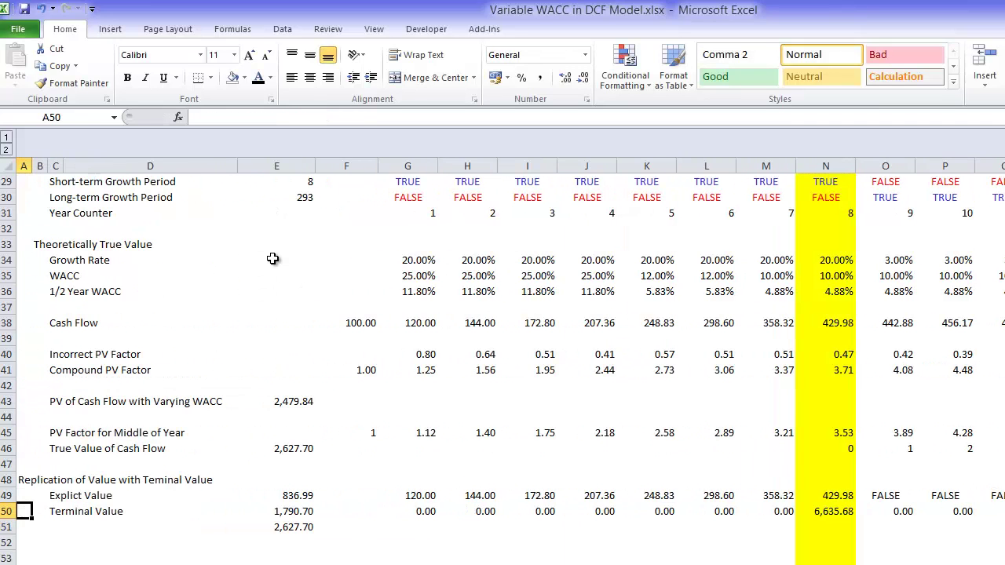
{"action": "key", "text": "Down"}
{"action": "key", "text": "Down"}
{"action": "key", "text": "Down"}
{"action": "key", "text": "Down"}
{"action": "key", "text": "Down"}
{"action": "key", "text": "Down"}
{"action": "key", "text": "Down"}
{"action": "key", "text": "Down"}
{"action": "key", "text": "Down"}
{"action": "key", "text": "Down"}
{"action": "key", "text": "Down"}
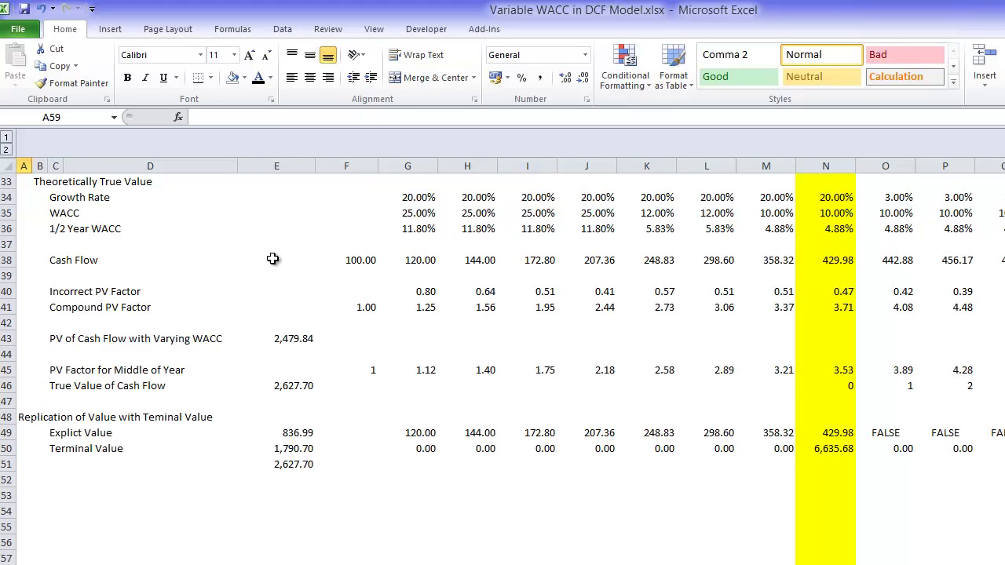
Examine the terminal value formula in E50 and the SUM formula in E51
{"action": "key", "text": "Up"}
{"action": "key", "text": "Up"}
{"action": "key", "text": "Up"}
{"action": "key", "text": "Up"}
{"action": "key", "text": "Up"}
{"action": "key", "text": "Up"}
{"action": "key", "text": "Up"}
{"action": "key", "text": "Up"}
{"action": "key", "text": "Up"}
{"action": "key", "text": "Right"}
{"action": "key", "text": "Right"}
{"action": "key", "text": "Right"}
{"action": "key", "text": "Right"}
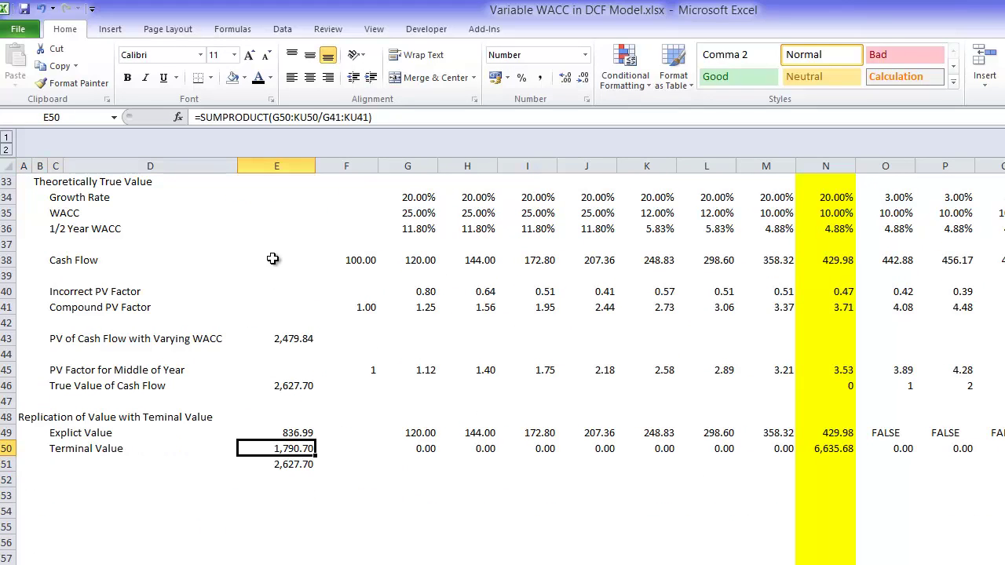
{"action": "key", "text": "Down"}
{"action": "key", "text": "F2"}
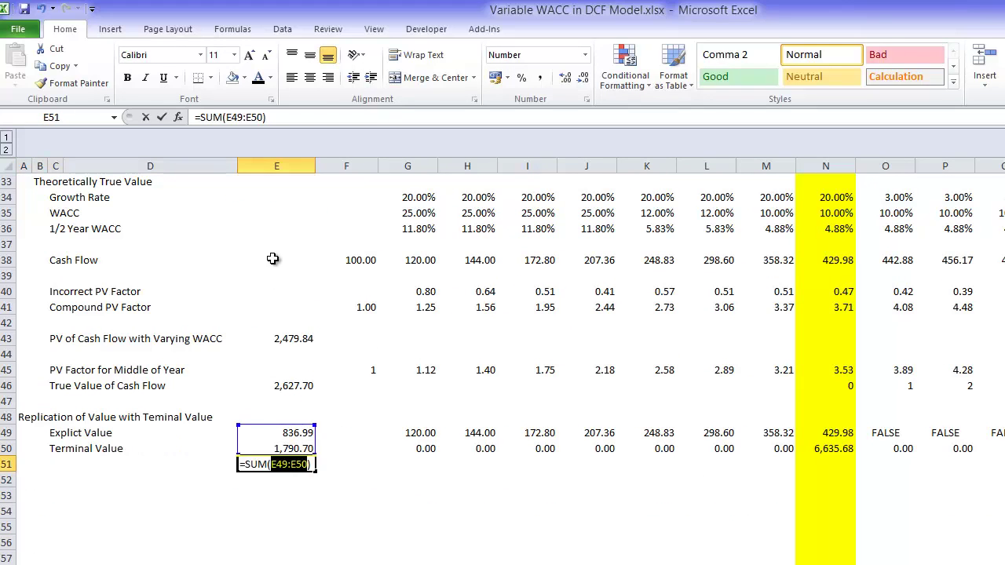
{"action": "key", "text": "Escape"}
Label the total row in C51 "Enterprise Value"
{"action": "key", "text": "Left"}
{"action": "key", "text": "Left"}
{"action": "type", "text": "Enter"}
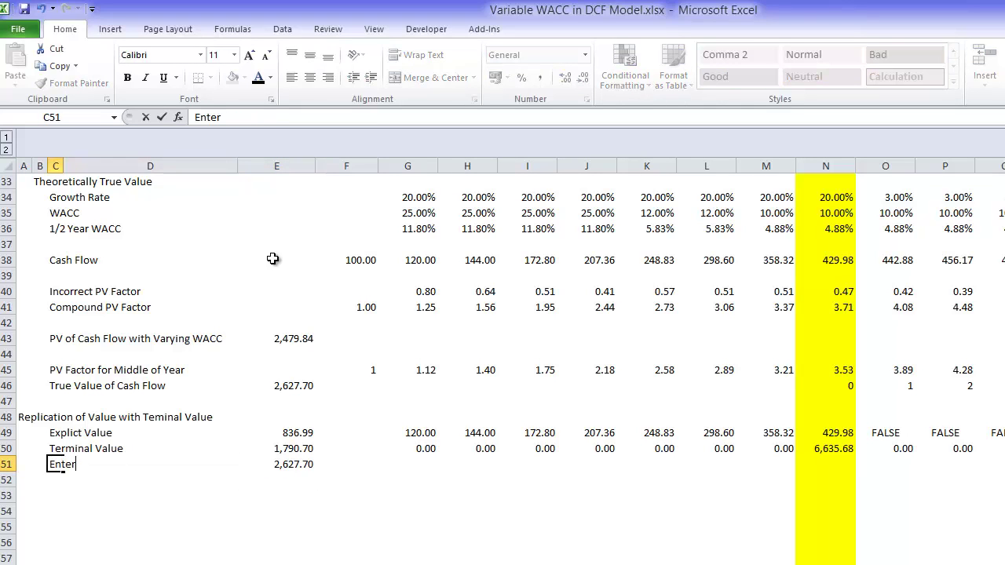
{"action": "type", "text": "prise Value"}
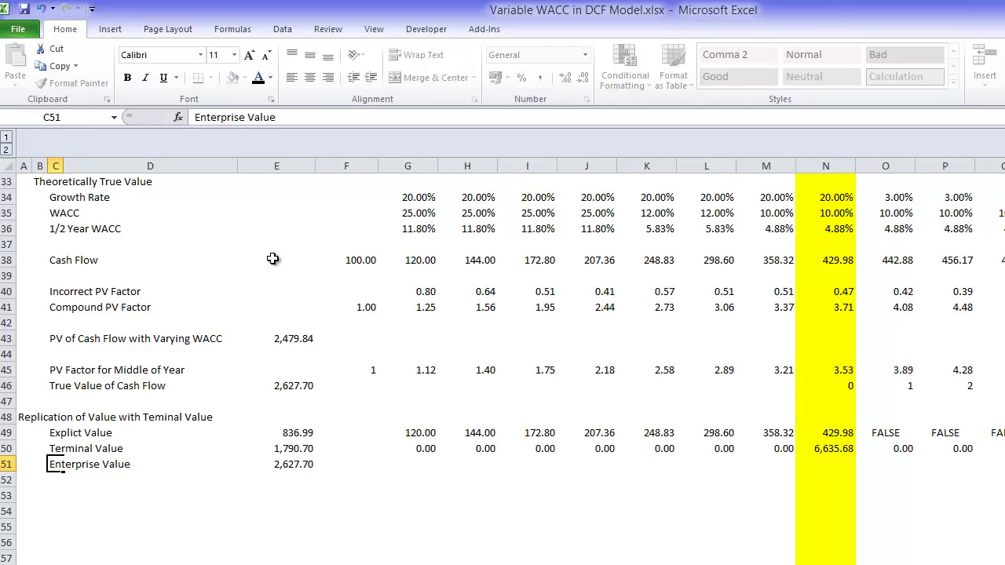
{"action": "key", "text": "Return"}
{"action": "key", "text": "Up"}
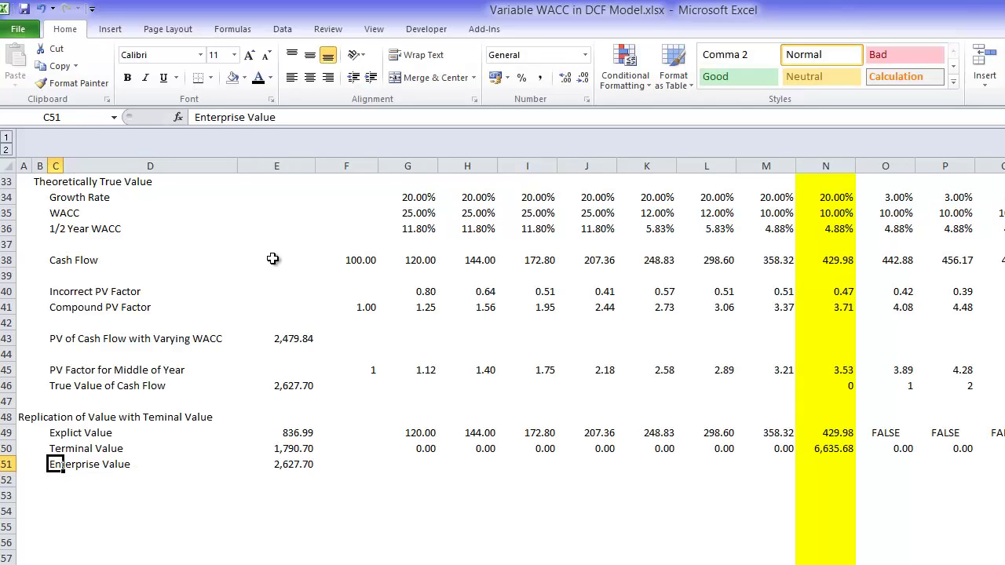
Link the Case 2: No Timing Adjustment value in L8 to the PV of Cash Flow with Varying WACC in E43
{"action": "key", "text": "Right"}
{"action": "key", "text": "Right"}
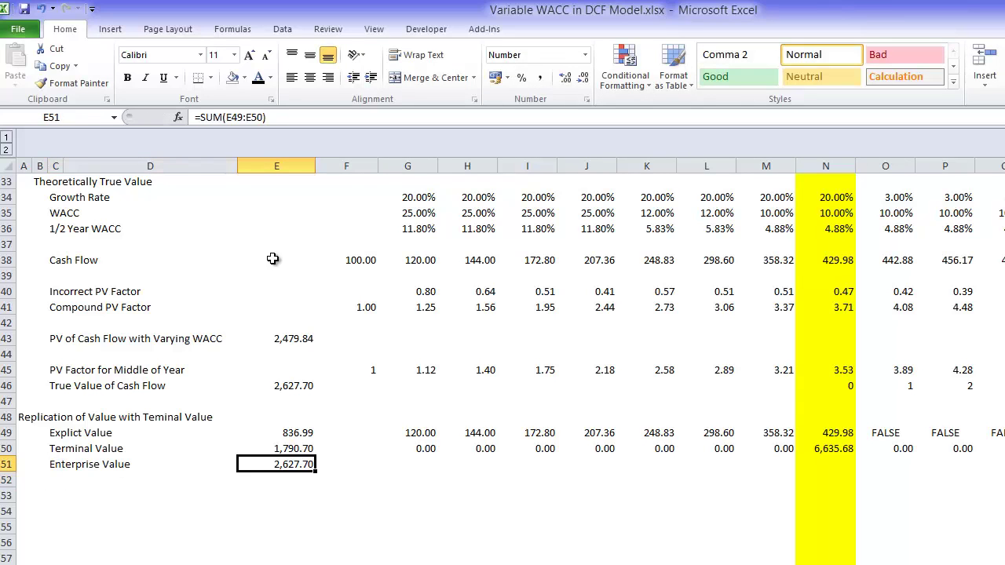
{"action": "key", "text": "Up"}
{"action": "key", "text": "Up"}
{"action": "key", "text": "Up"}
{"action": "key", "text": "Up"}
{"action": "key", "text": "Up"}
{"action": "key", "text": "Up"}
{"action": "key", "text": "Up"}
{"action": "key", "text": "Up"}
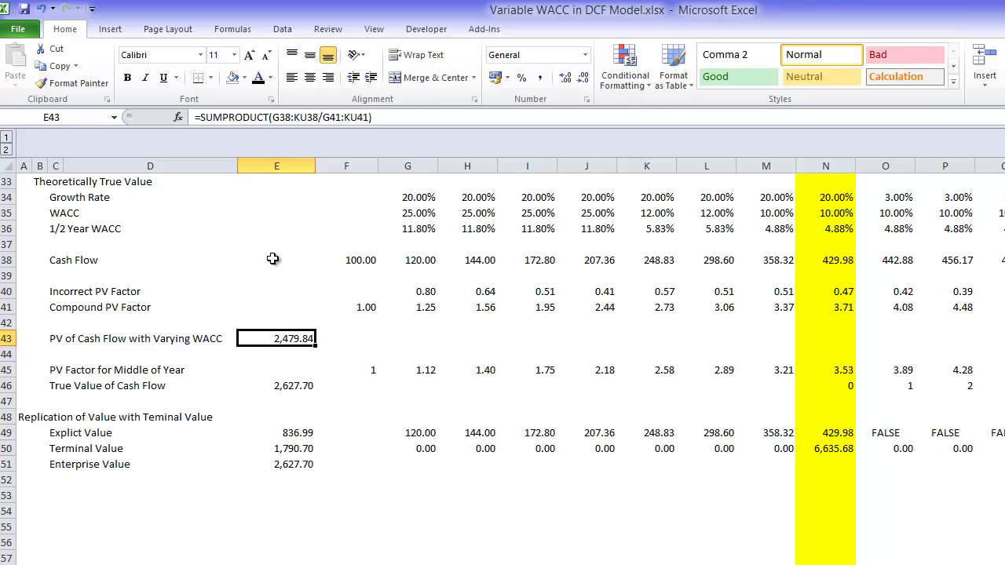
{"action": "key", "text": "ctrl+Up"}
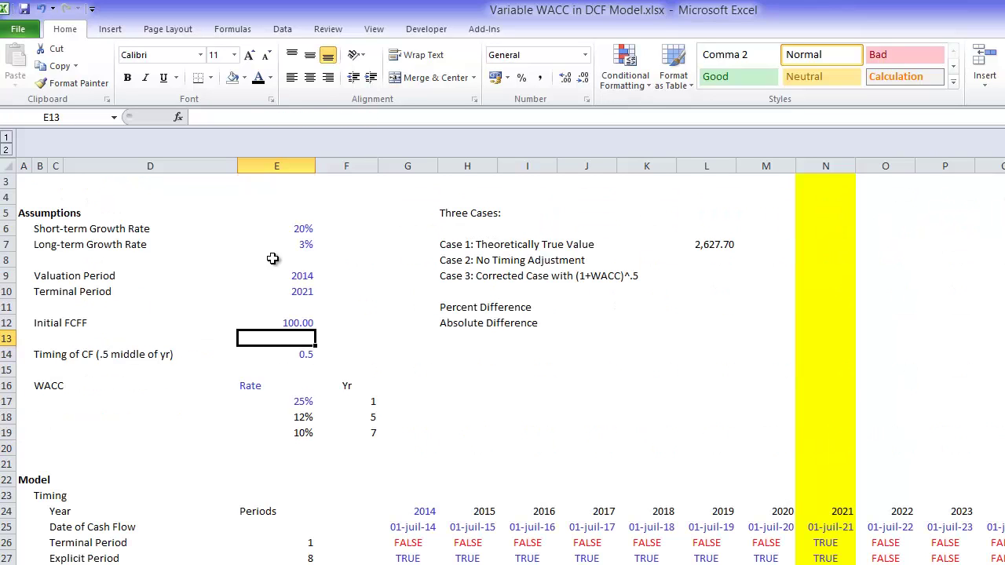
{"action": "key", "text": "Up"}
{"action": "key", "text": "Up"}
{"action": "key", "text": "Up"}
{"action": "key", "text": "Up"}
{"action": "key", "text": "Up"}
{"action": "key", "text": "Up"}
{"action": "key", "text": "Right"}
{"action": "key", "text": "Right"}
{"action": "key", "text": "Right"}
{"action": "key", "text": "Right"}
{"action": "key", "text": "Right"}
{"action": "key", "text": "Right"}
{"action": "key", "text": "Right"}
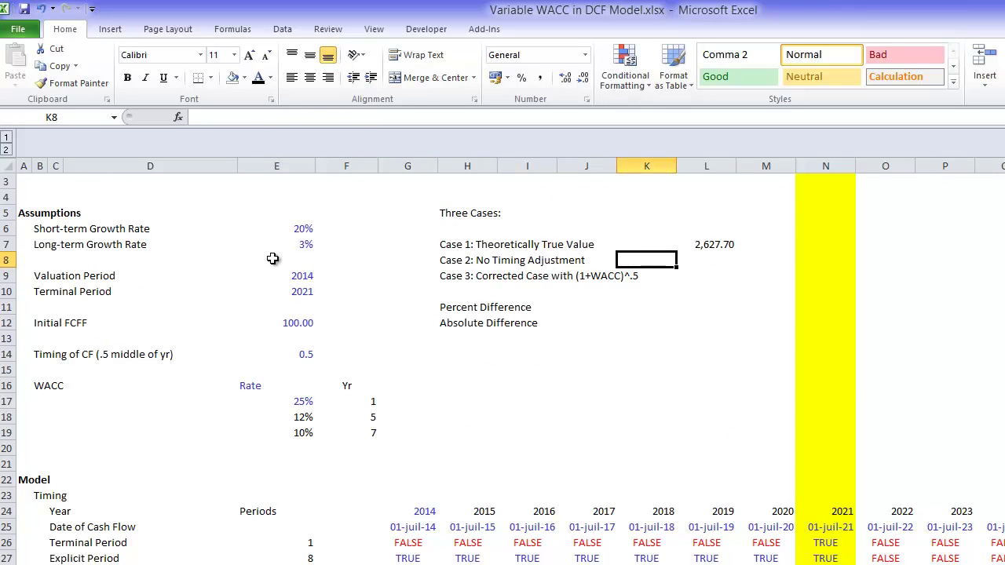
{"action": "type", "text": "="}
{"action": "key", "text": "Down"}
{"action": "key", "text": "Down"}
{"action": "key", "text": "Down"}
{"action": "key", "text": "Down"}
{"action": "key", "text": "Down"}
{"action": "key", "text": "Down"}
{"action": "key", "text": "Down"}
{"action": "key", "text": "Down"}
{"action": "key", "text": "Down"}
{"action": "key", "text": "Down"}
{"action": "key", "text": "Down"}
{"action": "key", "text": "Down"}
{"action": "key", "text": "Down"}
{"action": "key", "text": "Down"}
{"action": "key", "text": "Down"}
{"action": "key", "text": "Down"}
{"action": "key", "text": "Down"}
{"action": "key", "text": "Down"}
{"action": "key", "text": "Down"}
{"action": "key", "text": "Down"}
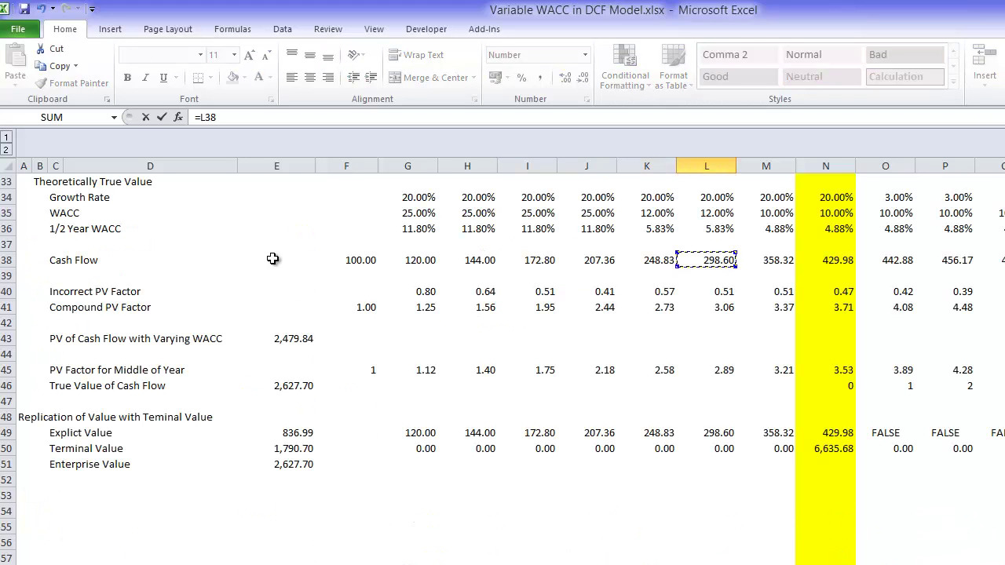
{"action": "key", "text": "Down"}
{"action": "key", "text": "Down"}
{"action": "key", "text": "Down"}
{"action": "key", "text": "Down"}
{"action": "key", "text": "Left"}
{"action": "key", "text": "Left"}
{"action": "key", "text": "Left"}
{"action": "key", "text": "Left"}
{"action": "key", "text": "Left"}
{"action": "key", "text": "Left"}
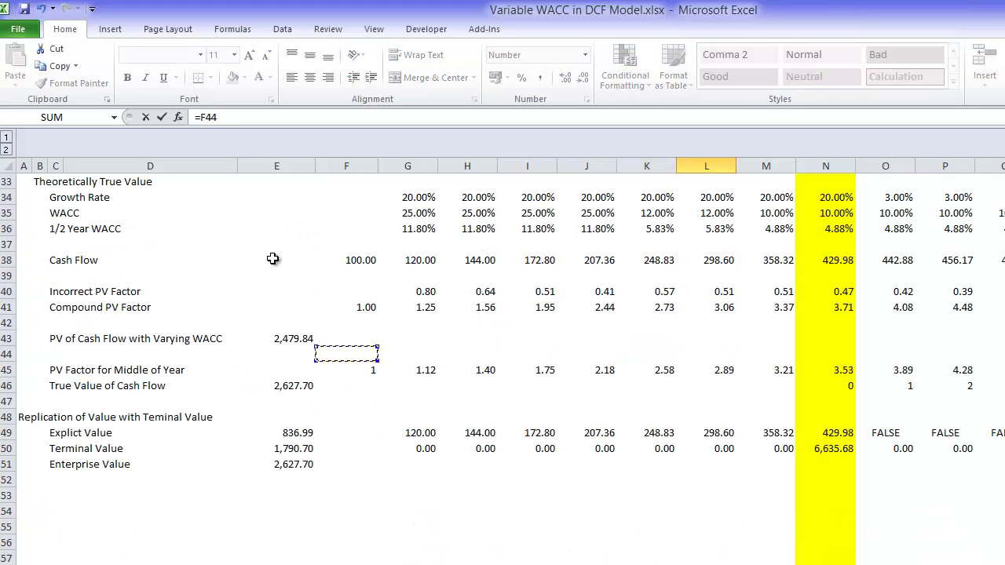
{"action": "key", "text": "Up"}
{"action": "key", "text": "Left"}
{"action": "key", "text": "Return"}
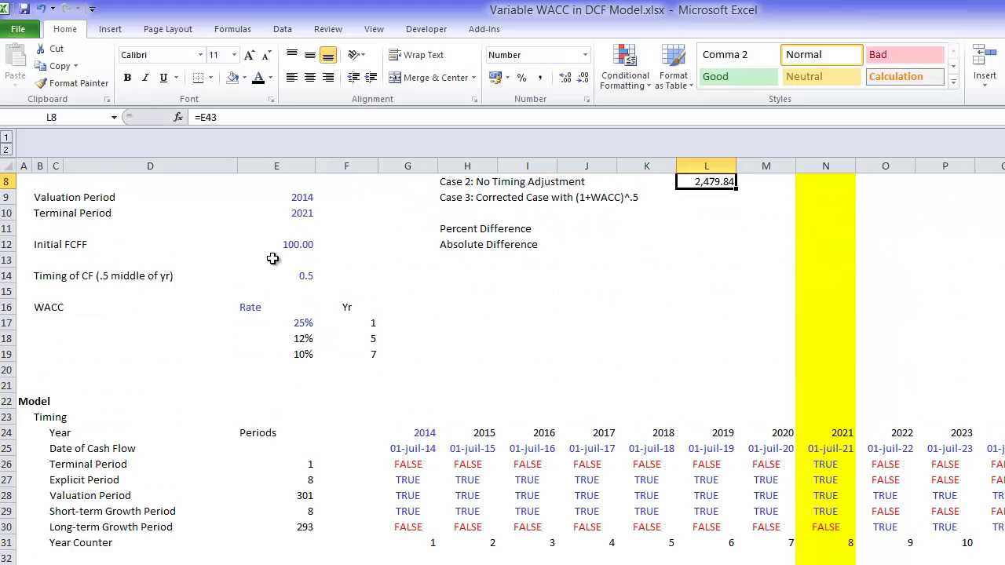
Link the Case 3 value in L9 to the Enterprise Value in E51
{"action": "key", "text": "Up"}
{"action": "key", "text": "Down"}
{"action": "key", "text": "Down"}
{"action": "type", "text": "="}
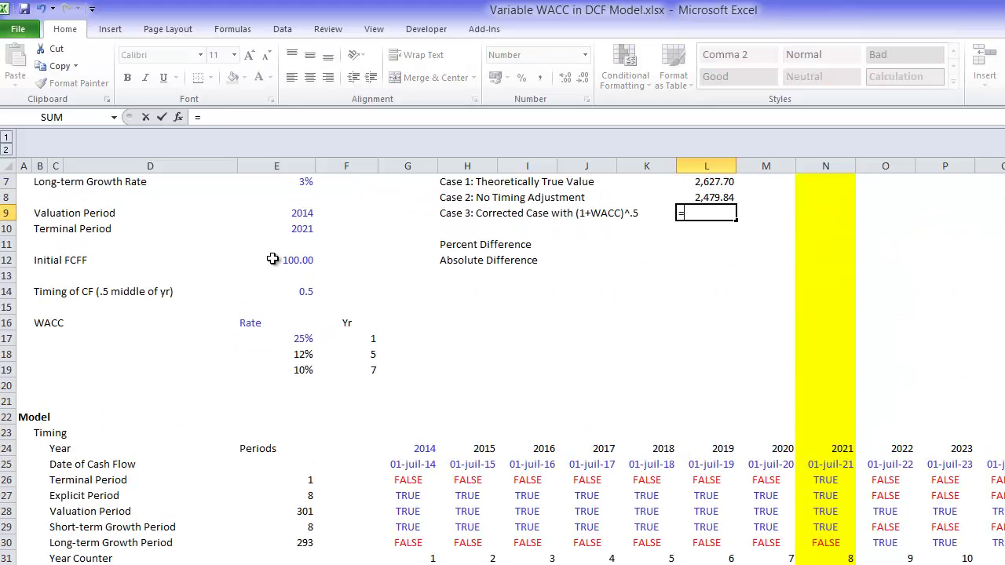
{"action": "key", "text": "Down"}
{"action": "key", "text": "Down"}
{"action": "key", "text": "Down"}
{"action": "key", "text": "Down"}
{"action": "key", "text": "Down"}
{"action": "key", "text": "Down"}
{"action": "key", "text": "Down"}
{"action": "key", "text": "Down"}
{"action": "key", "text": "Down"}
{"action": "key", "text": "Down"}
{"action": "key", "text": "Down"}
{"action": "key", "text": "Down"}
{"action": "key", "text": "Down"}
{"action": "key", "text": "Down"}
{"action": "key", "text": "Down"}
{"action": "key", "text": "Down"}
{"action": "key", "text": "Down"}
{"action": "key", "text": "Down"}
{"action": "key", "text": "Down"}
{"action": "key", "text": "Down"}
{"action": "key", "text": "Down"}
{"action": "key", "text": "Down"}
{"action": "key", "text": "Down"}
{"action": "key", "text": "Left"}
{"action": "key", "text": "Left"}
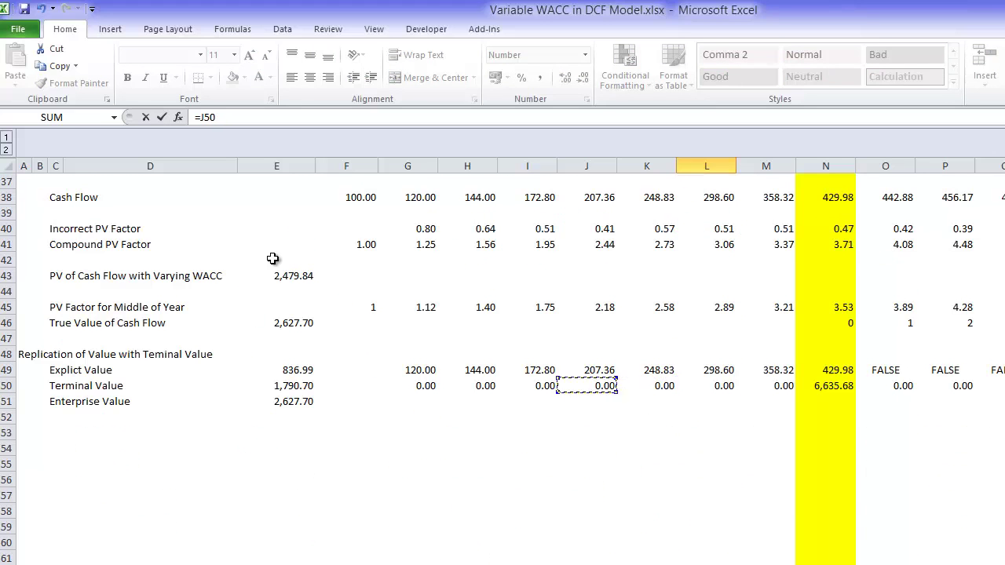
{"action": "key", "text": "Left"}
{"action": "key", "text": "Left"}
{"action": "key", "text": "Left"}
{"action": "key", "text": "Down"}
{"action": "key", "text": "Left"}
{"action": "key", "text": "Left"}
{"action": "key", "text": "ctrl+Return"}
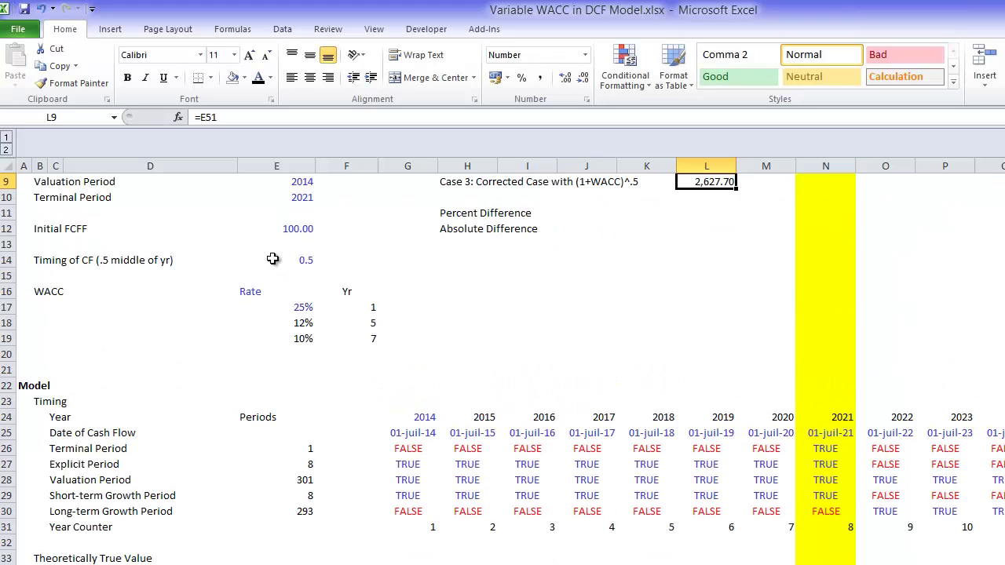
Change the Case 3 label in H9 to "Case 3: Corrected Case with TV at EOY"
{"action": "key", "text": "Left"}
{"action": "key", "text": "Left"}
{"action": "key", "text": "Left"}
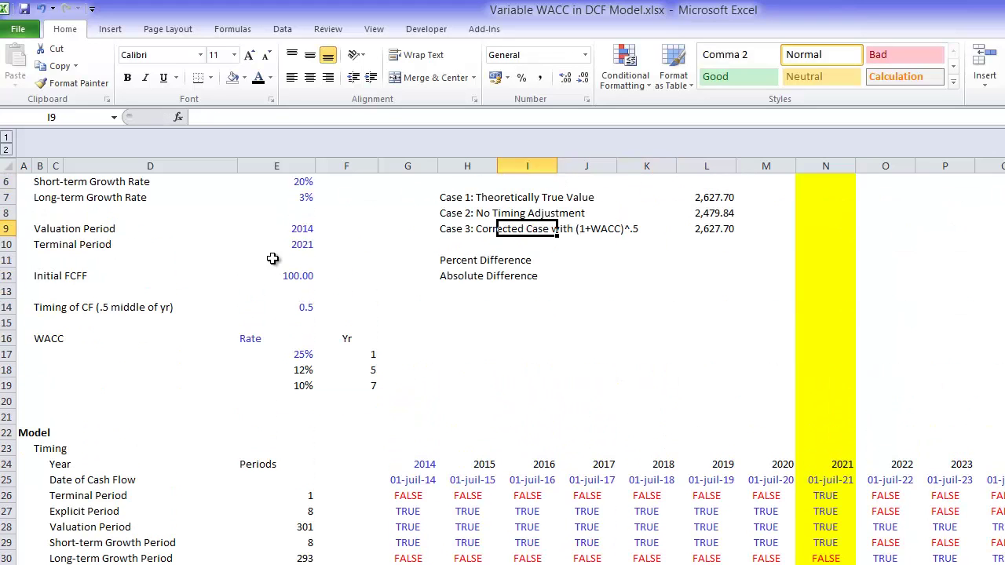
{"action": "key", "text": "Left"}
{"action": "key", "text": "F2"}
{"action": "key", "text": "BackSpace"}
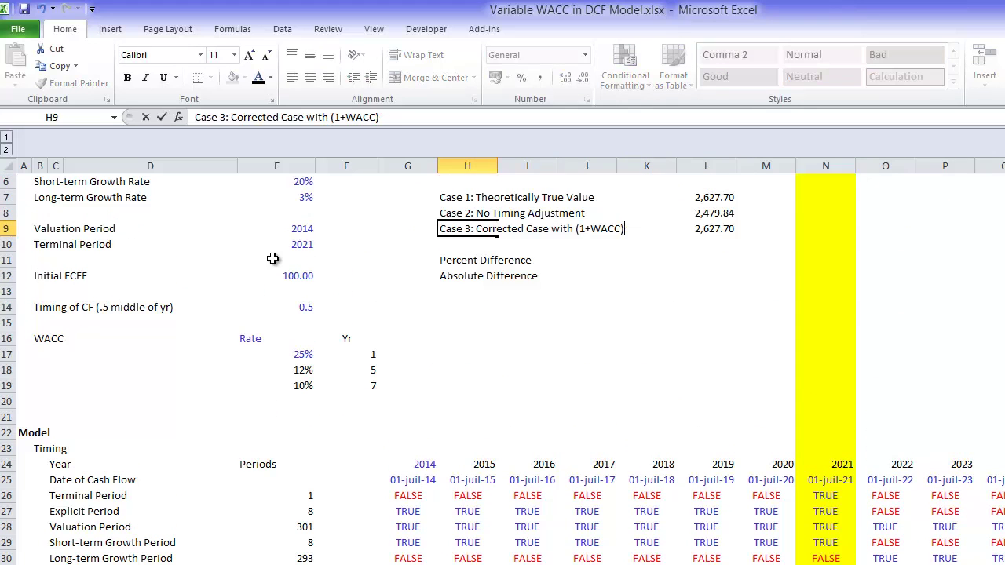
{"action": "key", "text": "BackSpace"}
{"action": "key", "text": "BackSpace"}
{"action": "key", "text": "BackSpace"}
{"action": "key", "text": "BackSpace"}
{"action": "key", "text": "BackSpace"}
{"action": "key", "text": "BackSpace"}
{"action": "key", "text": "BackSpace"}
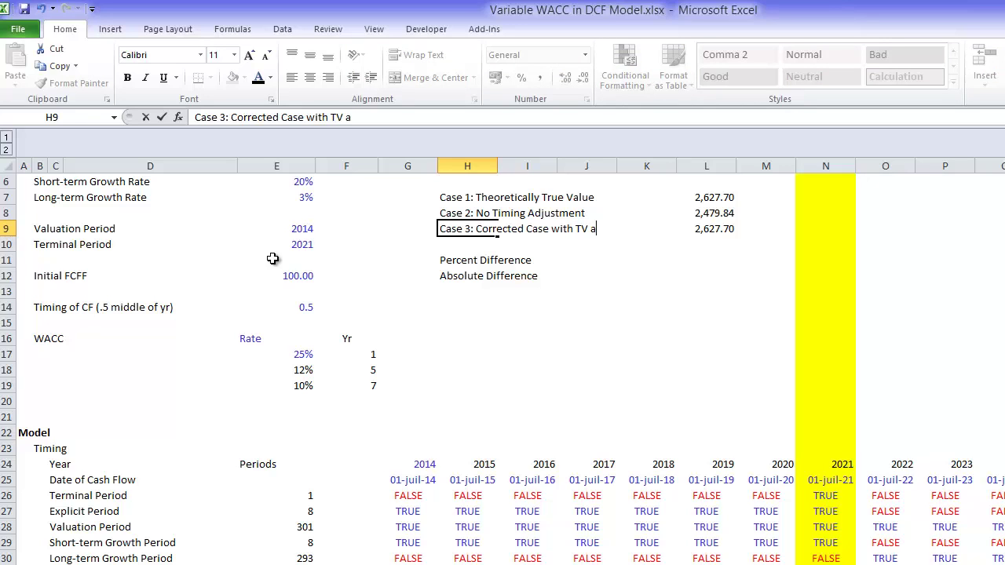
{"action": "type", "text": "TV at 1/2"}
{"action": "key", "text": "Return"}
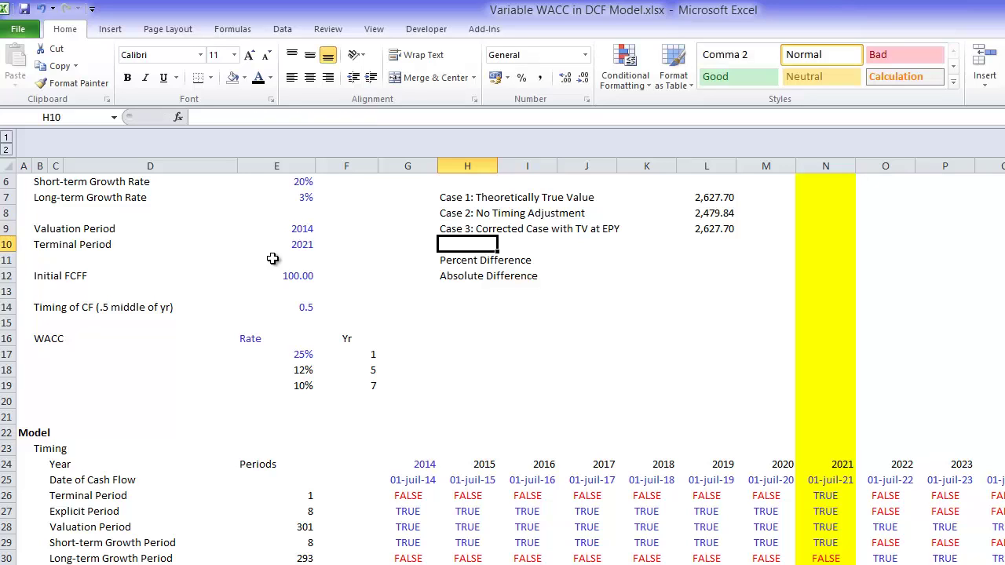
{"action": "key", "text": "Up"}
{"action": "key", "text": "F2"}
{"action": "key", "text": "BackSpace"}
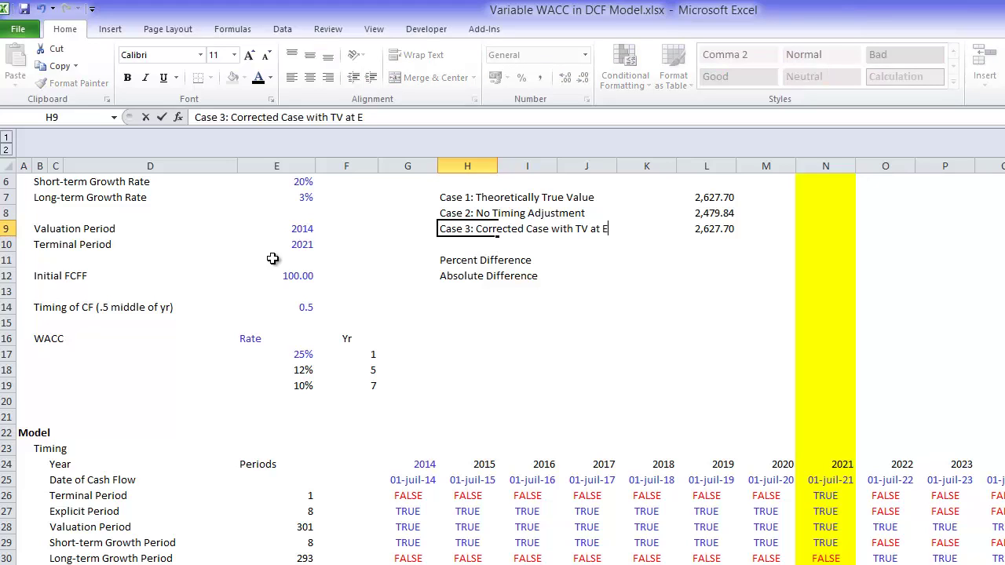
{"action": "key", "text": "Return"}
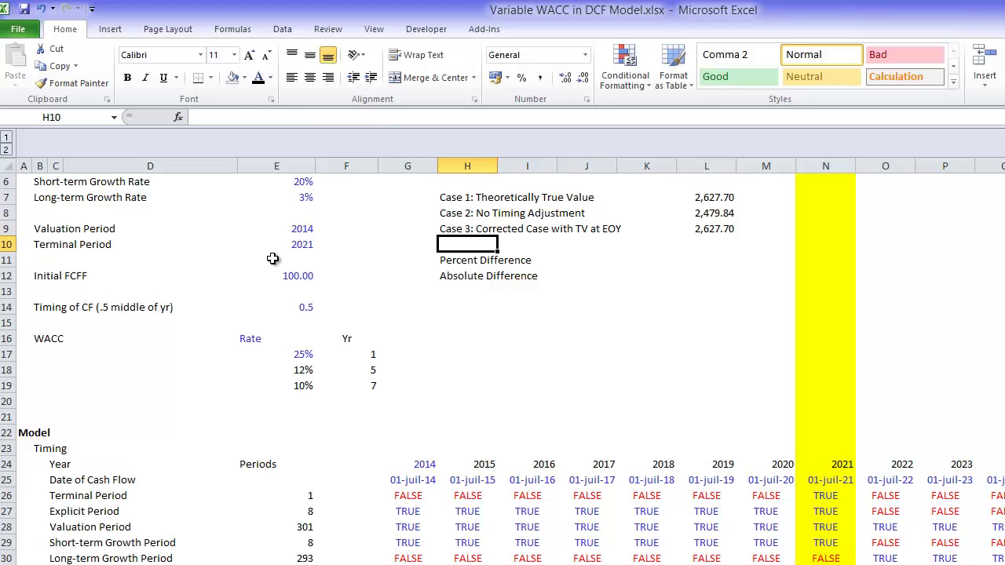
Enter the Percent Difference formula =L9/L8-1 in L11
{"action": "key", "text": "Down"}
{"action": "key", "text": "Right"}
{"action": "key", "text": "Right"}
{"action": "key", "text": "Right"}
{"action": "key", "text": "Right"}
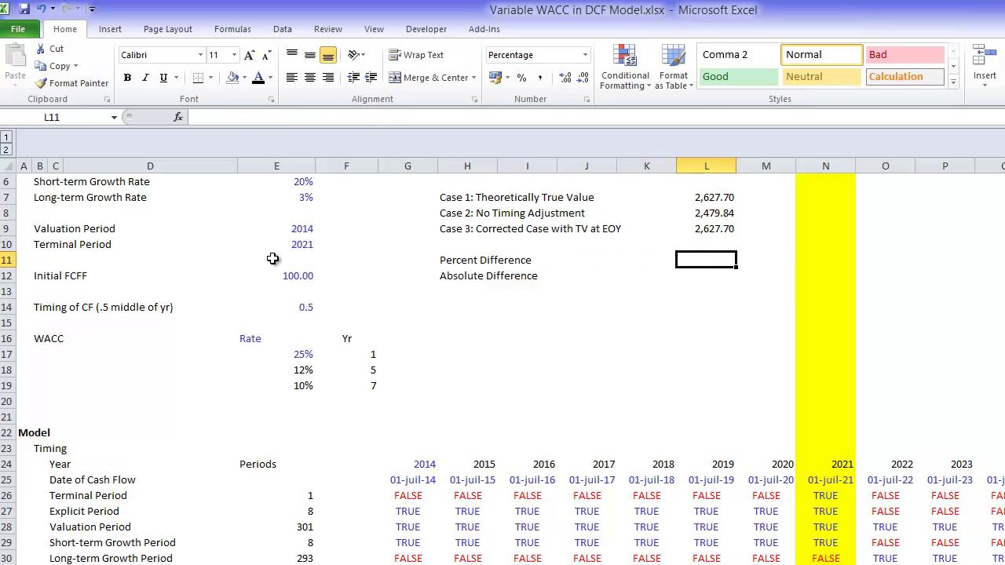
{"action": "type", "text": "="}
{"action": "key", "text": "Up"}
{"action": "key", "text": "Up"}
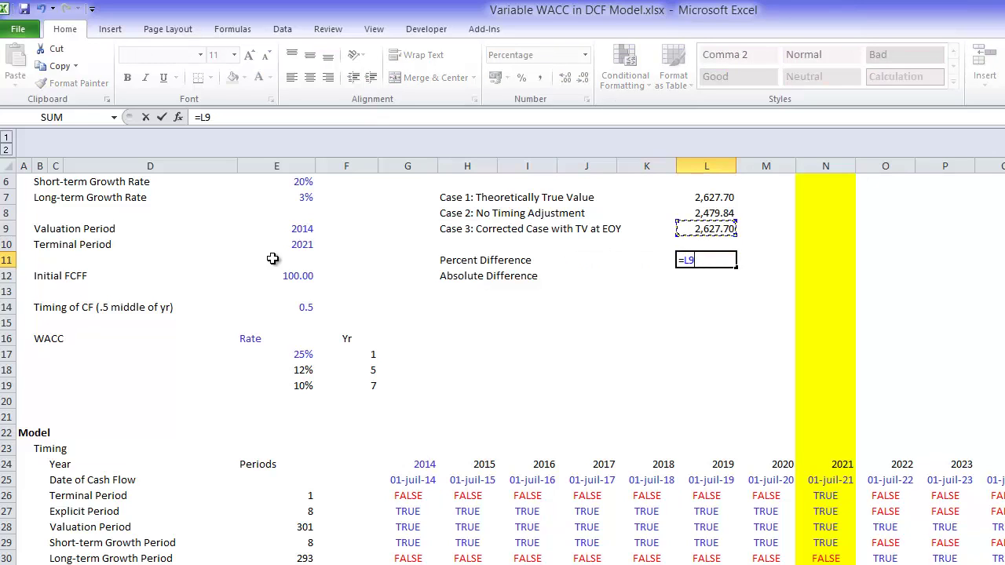
{"action": "type", "text": "/"}
{"action": "key", "text": "Up"}
{"action": "key", "text": "Up"}
{"action": "key", "text": "Up"}
{"action": "key", "text": "Return"}
{"action": "key", "text": "Up"}
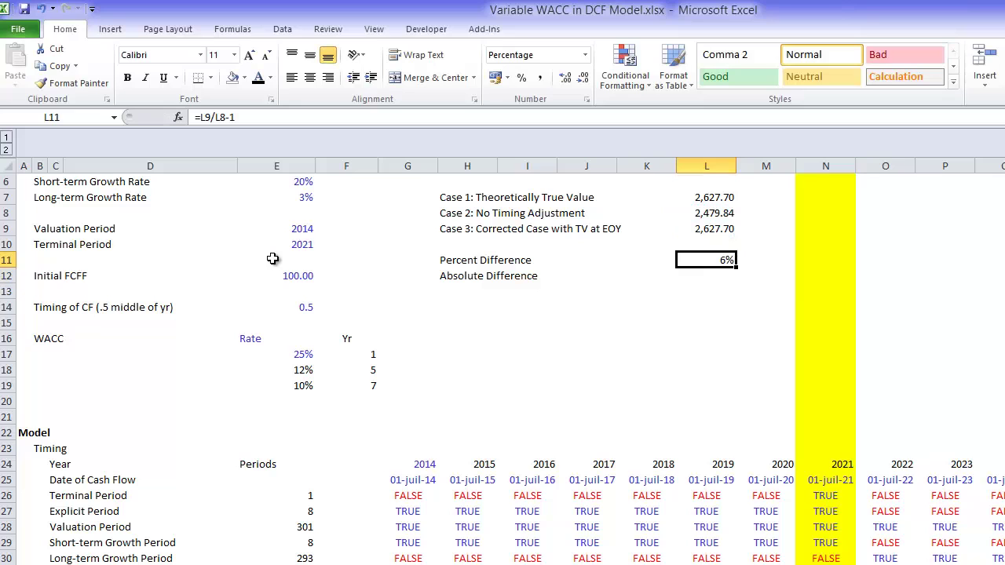
Enter the Absolute Difference formula =L9-L8 in L12
{"action": "key", "text": "Down"}
{"action": "key", "text": "Left"}
{"action": "key", "text": "Left"}
{"action": "key", "text": "Right"}
{"action": "key", "text": "Right"}
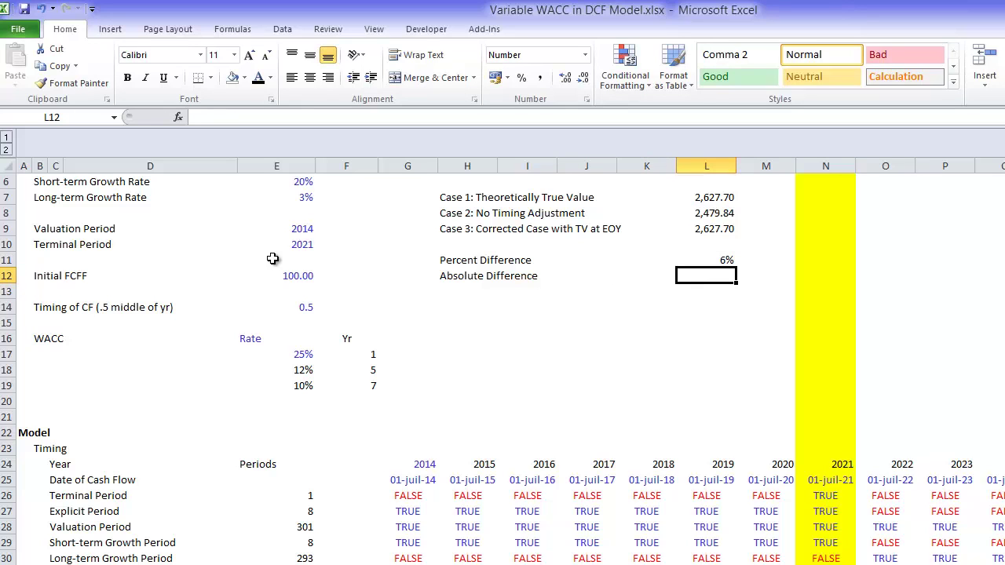
{"action": "type", "text": "="}
{"action": "key", "text": "Up"}
{"action": "key", "text": "Up"}
{"action": "key", "text": "Up"}
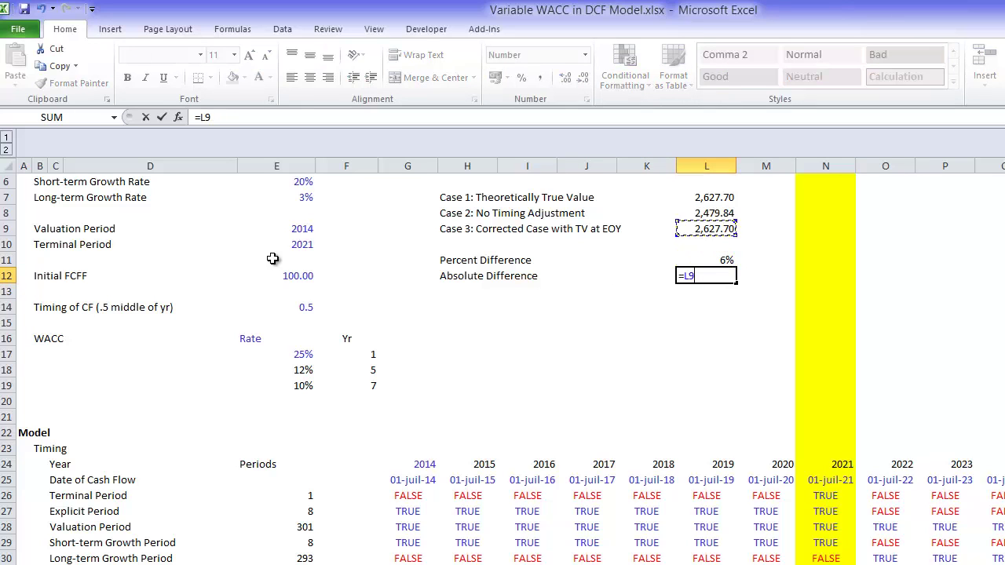
{"action": "type", "text": "-"}
{"action": "key", "text": "Up"}
{"action": "key", "text": "Up"}
{"action": "key", "text": "Up"}
{"action": "key", "text": "Up"}
{"action": "key", "text": "Return"}
Test the case comparison with the year 7 WACC rate in E19 set to 15%
{"action": "key", "text": "Left"}
{"action": "key", "text": "Left"}
{"action": "key", "text": "Left"}
{"action": "key", "text": "Left"}
{"action": "key", "text": "Left"}
{"action": "key", "text": "Left"}
{"action": "key", "text": "Left"}
{"action": "key", "text": "Left"}
{"action": "key", "text": "Left"}
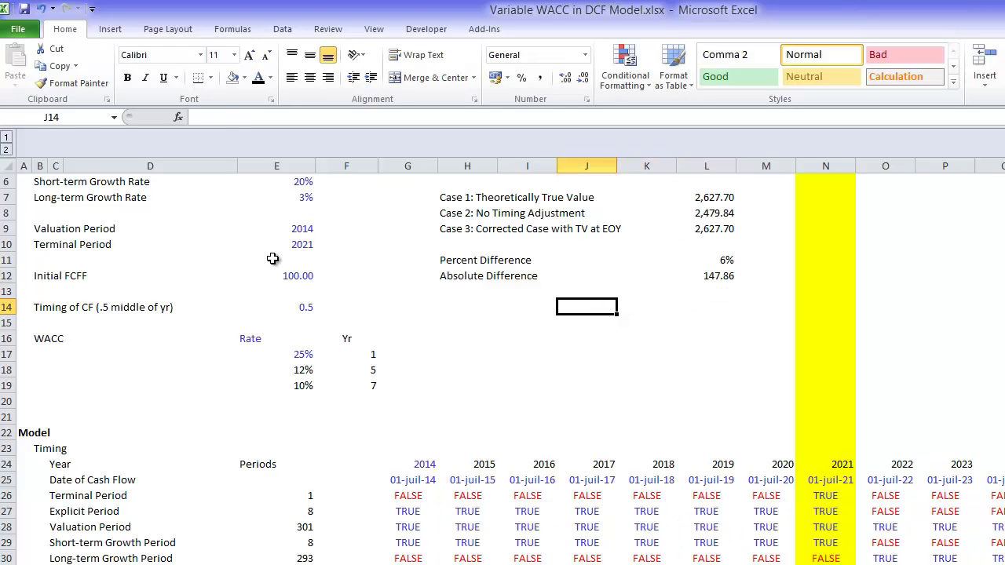
{"action": "key", "text": "Down"}
{"action": "key", "text": "Down"}
{"action": "key", "text": "Down"}
{"action": "key", "text": "Down"}
{"action": "key", "text": "Right"}
{"action": "key", "text": "Right"}
{"action": "key", "text": "Right"}
{"action": "key", "text": "Down"}
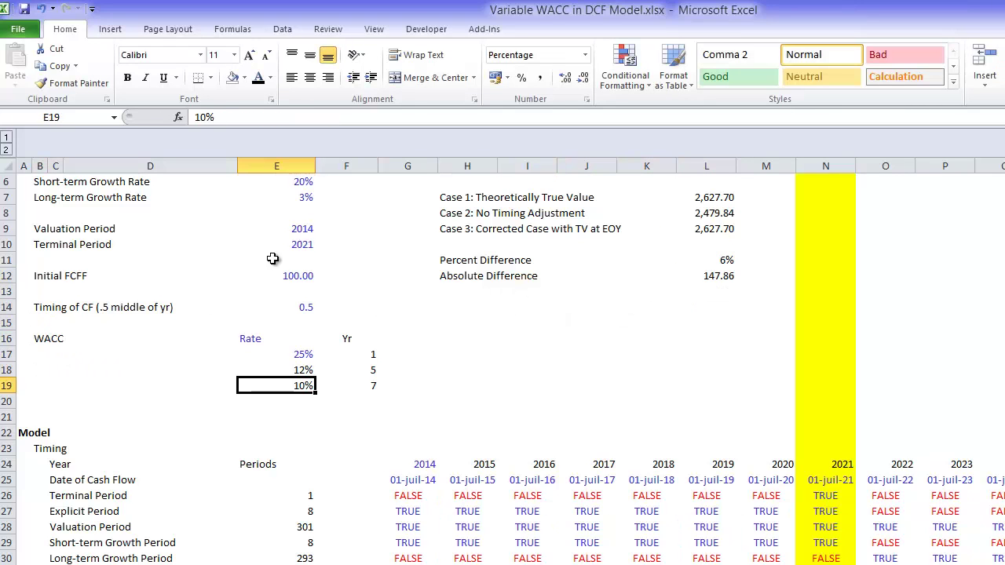
{"action": "type", "text": "15"}
{"action": "key", "text": "Return"}
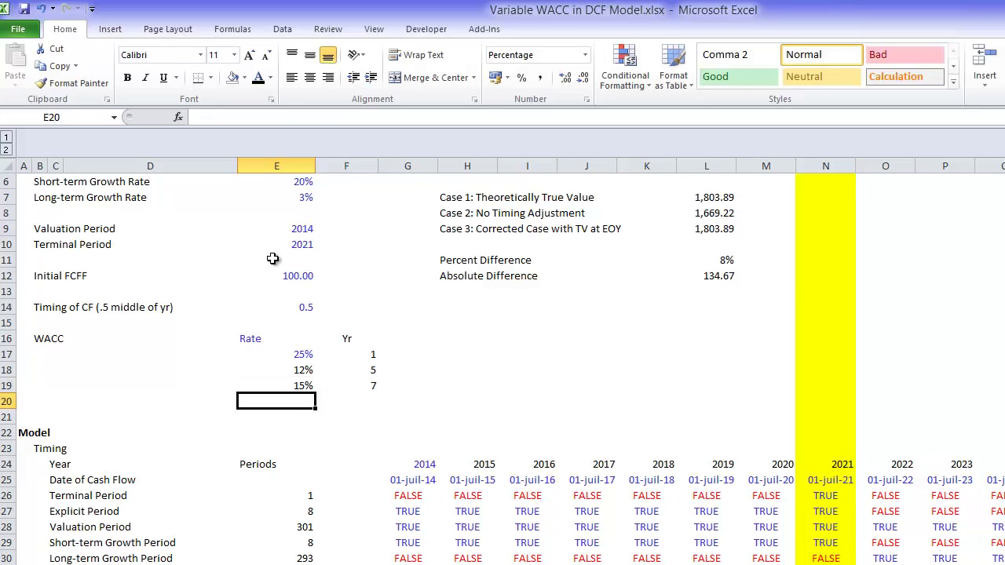
Show the Percent Difference in L11 with two decimal places
{"action": "key", "text": "Up"}
{"action": "key", "text": "Up"}
{"action": "key", "text": "Up"}
{"action": "key", "text": "Up"}
{"action": "key", "text": "Up"}
{"action": "key", "text": "Up"}
{"action": "key", "text": "Up"}
{"action": "key", "text": "Up"}
{"action": "key", "text": "Up"}
{"action": "key", "text": "Up"}
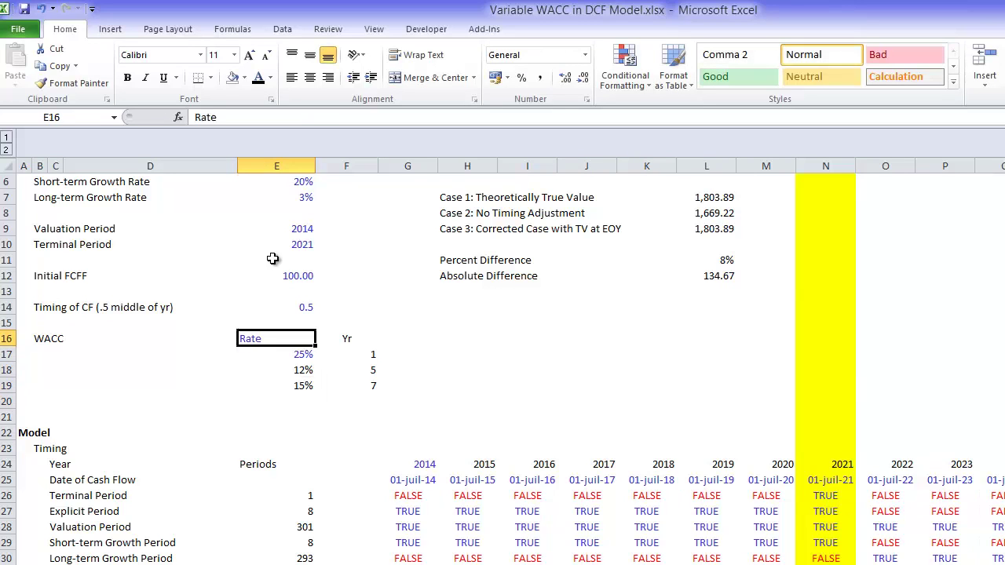
{"action": "key", "text": "Right"}
{"action": "key", "text": "Right"}
{"action": "key", "text": "Right"}
{"action": "key", "text": "Right"}
{"action": "key", "text": "Right"}
{"action": "key", "text": "Right"}
{"action": "key", "text": "Right"}
{"action": "key", "text": "Down"}
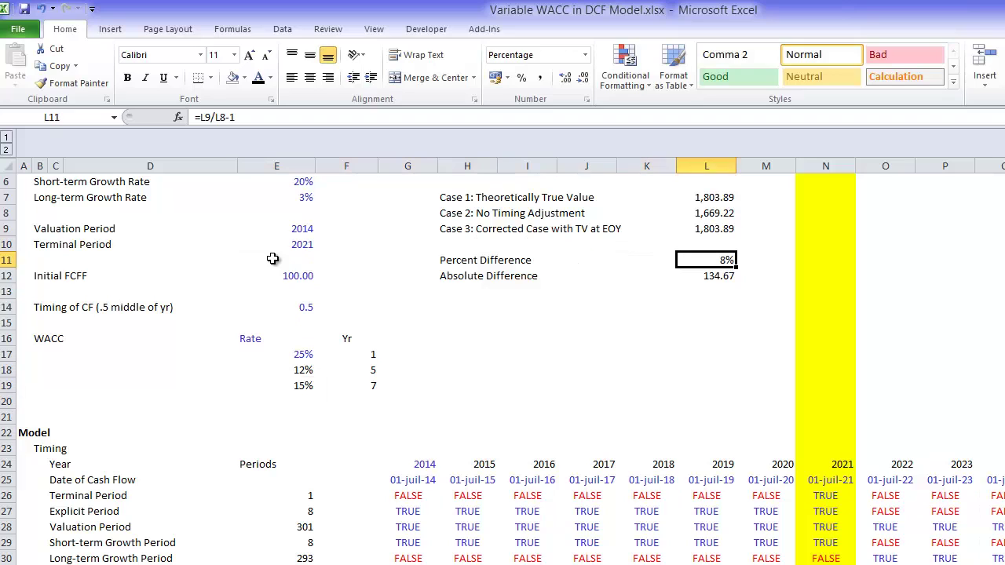
{"action": "left_click", "coordinate": [565, 77]}
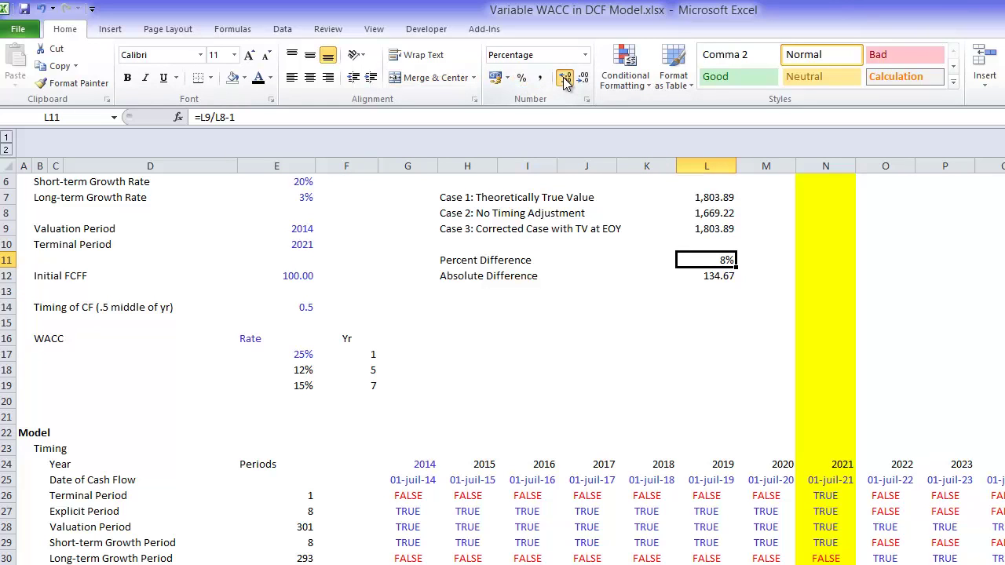
{"action": "left_click", "coordinate": [565, 77]}
Test the case comparison with the year 7 WACC rate in E19 at 8%, 5% and 6% in turn
{"action": "left_click", "coordinate": [307, 387]}
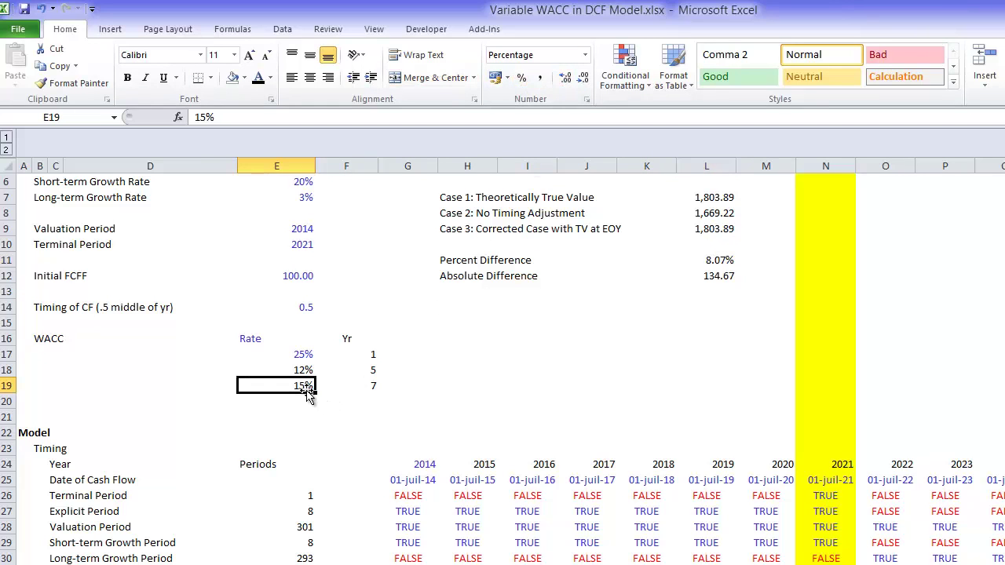
{"action": "type", "text": "8"}
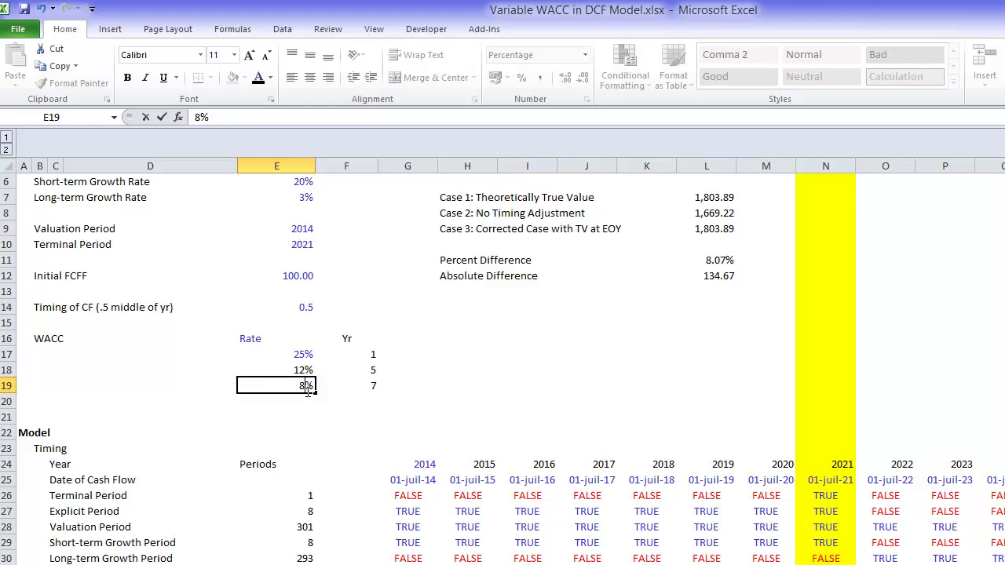
{"action": "key", "text": "Return"}
{"action": "left_click", "coordinate": [306, 387]}
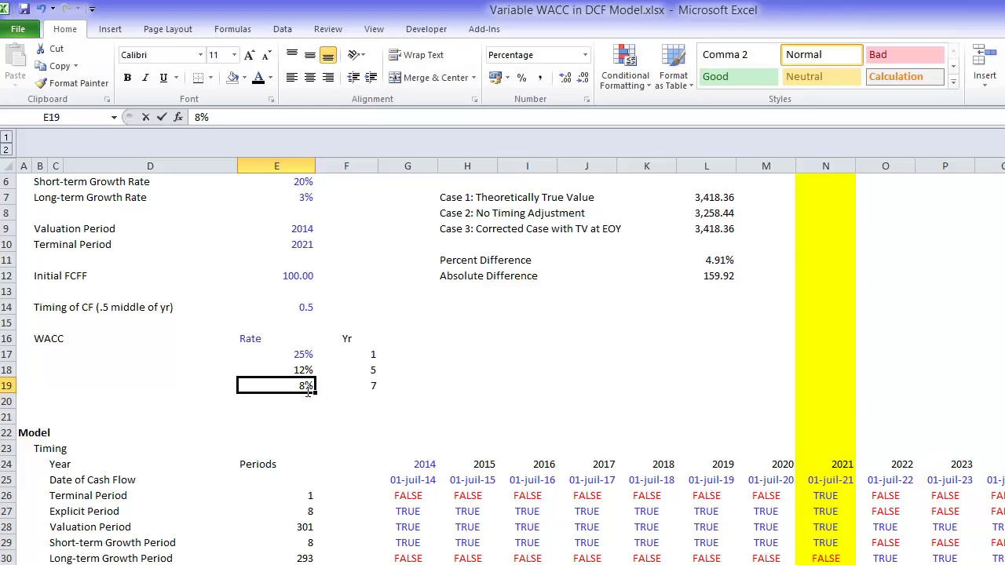
{"action": "type", "text": "5"}
{"action": "key", "text": "Return"}
{"action": "left_click", "coordinate": [306, 387]}
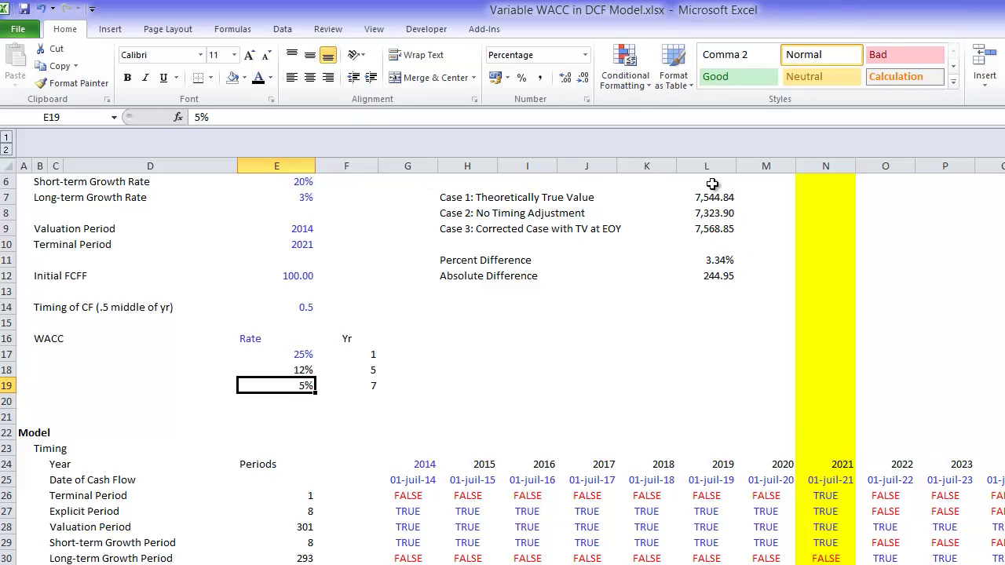
{"action": "type", "text": "6"}
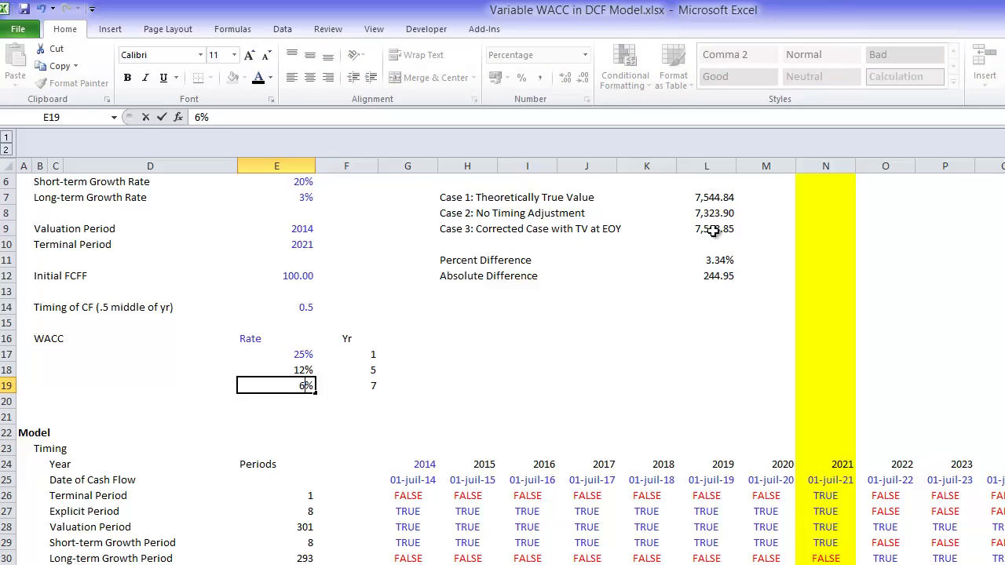
{"action": "key", "text": "Return"}
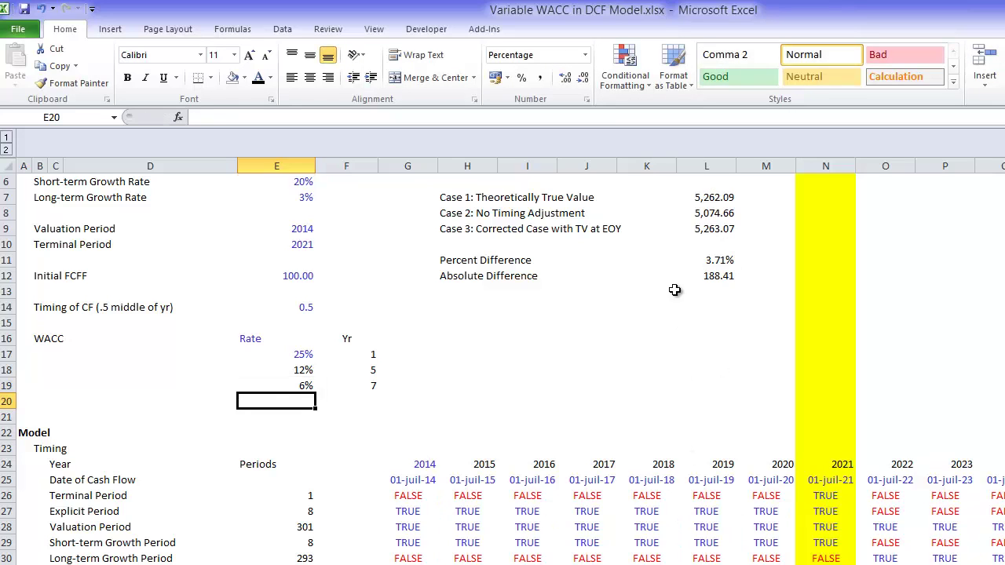
Set the year 7 WACC rate in E19 to 7%
{"action": "key", "text": "Up"}
{"action": "type", "text": "7"}
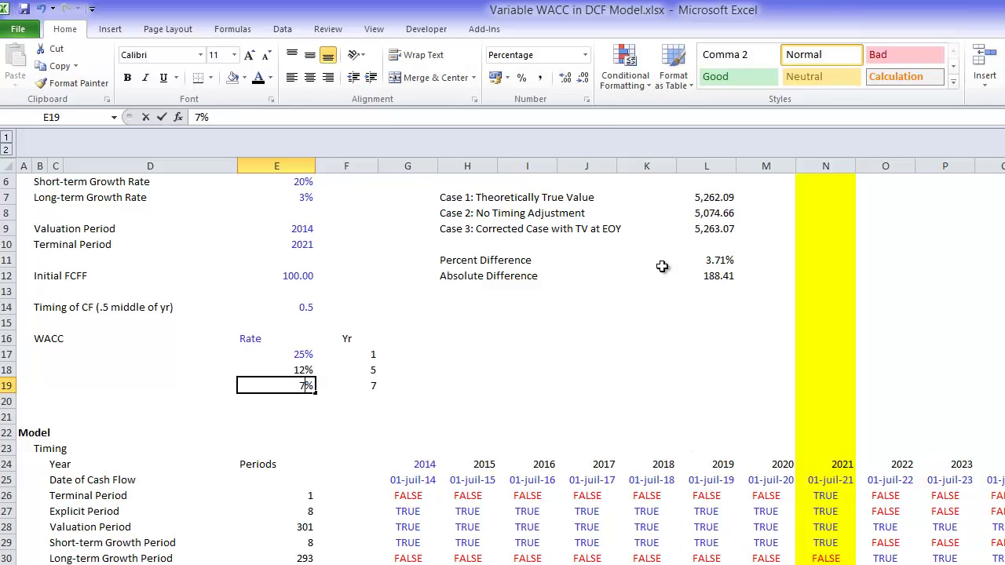
{"action": "key", "text": "Return"}
Examine the terminal value replication section and the cell references in the Terminal Value formula in G50
{"action": "key", "text": "Down"}
{"action": "key", "text": "Down"}
{"action": "key", "text": "Down"}
{"action": "key", "text": "Down"}
{"action": "key", "text": "Down"}
{"action": "key", "text": "Down"}
{"action": "key", "text": "Down"}
{"action": "key", "text": "Down"}
{"action": "key", "text": "Down"}
{"action": "key", "text": "Down"}
{"action": "key", "text": "Down"}
{"action": "key", "text": "Down"}
{"action": "key", "text": "Down"}
{"action": "key", "text": "Down"}
{"action": "key", "text": "Down"}
{"action": "key", "text": "Down"}
{"action": "key", "text": "Down"}
{"action": "key", "text": "Down"}
{"action": "key", "text": "Down"}
{"action": "key", "text": "Down"}
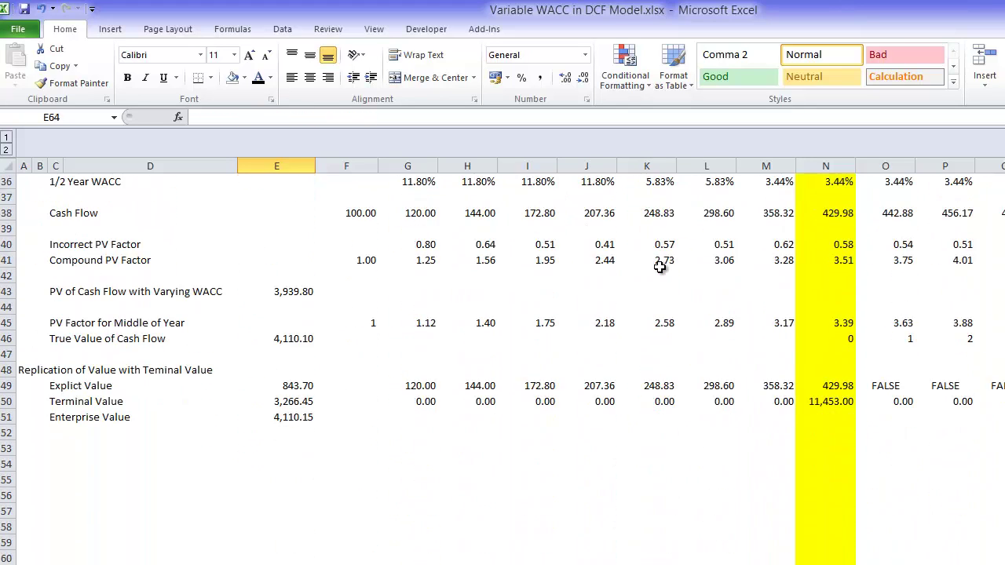
{"action": "key", "text": "Up"}
{"action": "key", "text": "Up"}
{"action": "key", "text": "Up"}
{"action": "key", "text": "Up"}
{"action": "key", "text": "Up"}
{"action": "key", "text": "Up"}
{"action": "key", "text": "Up"}
{"action": "key", "text": "Up"}
{"action": "key", "text": "Up"}
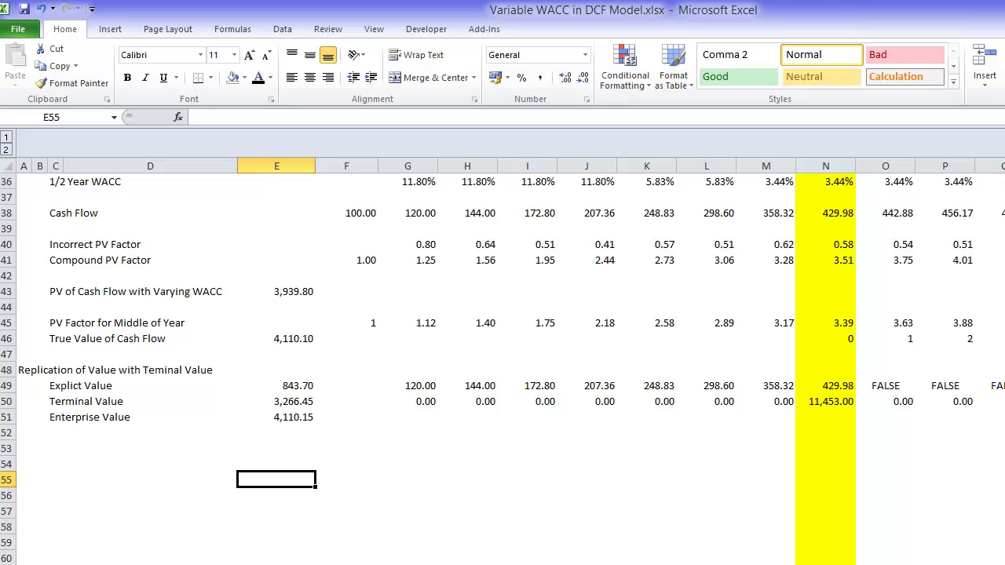
{"action": "key", "text": "Up"}
{"action": "key", "text": "Up"}
{"action": "key", "text": "Up"}
{"action": "key", "text": "Up"}
{"action": "key", "text": "Up"}
{"action": "key", "text": "Right"}
{"action": "key", "text": "Right"}
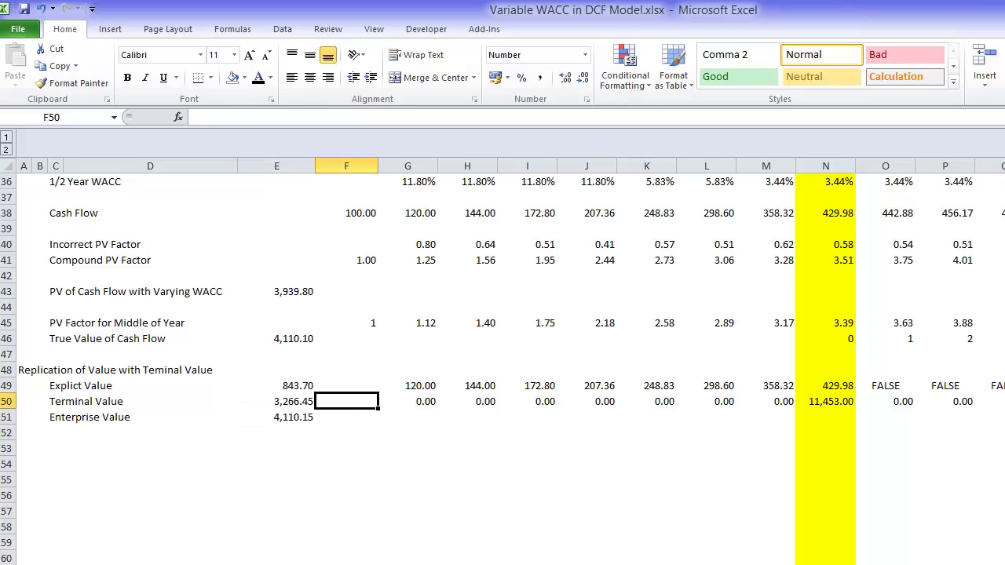
{"action": "key", "text": "F2"}
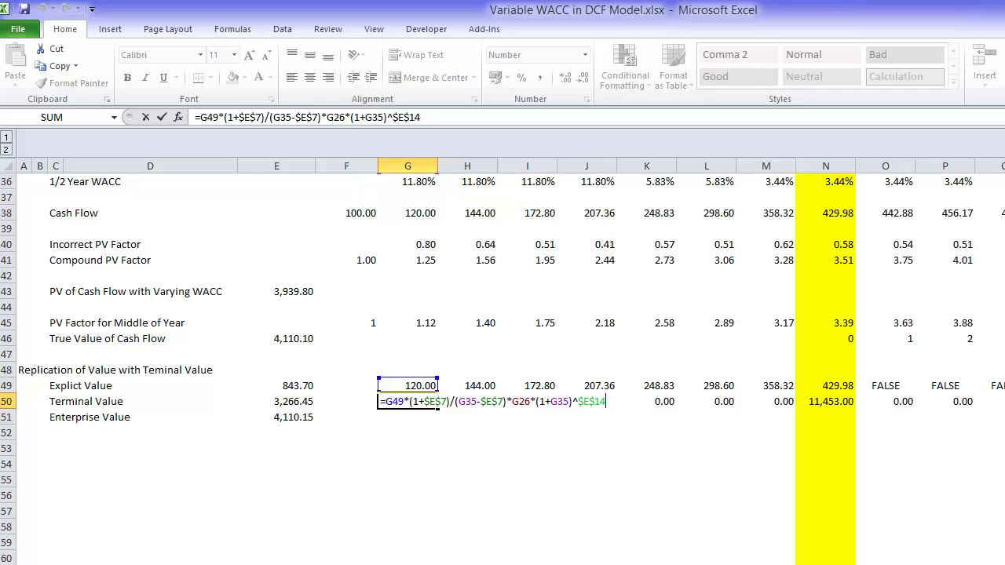
{"action": "key", "text": "Return"}
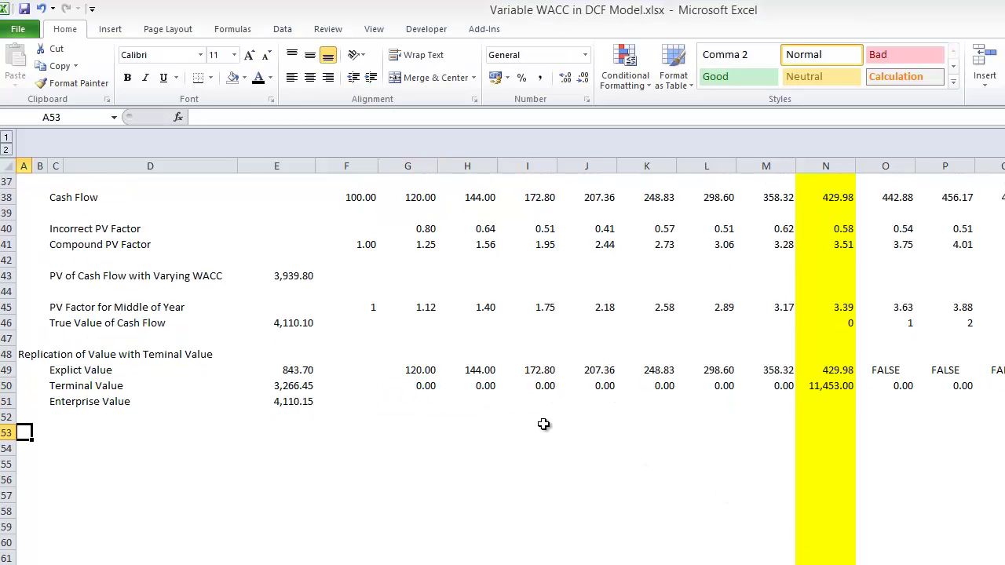
Compare the first yearly Terminal Value formulas in row 50 with the present value formula in E50
{"action": "left_click", "coordinate": [421, 387]}
{"action": "key", "text": "Left"}
{"action": "key", "text": "Left"}
{"action": "key", "text": "Right"}
{"action": "key", "text": "Right"}
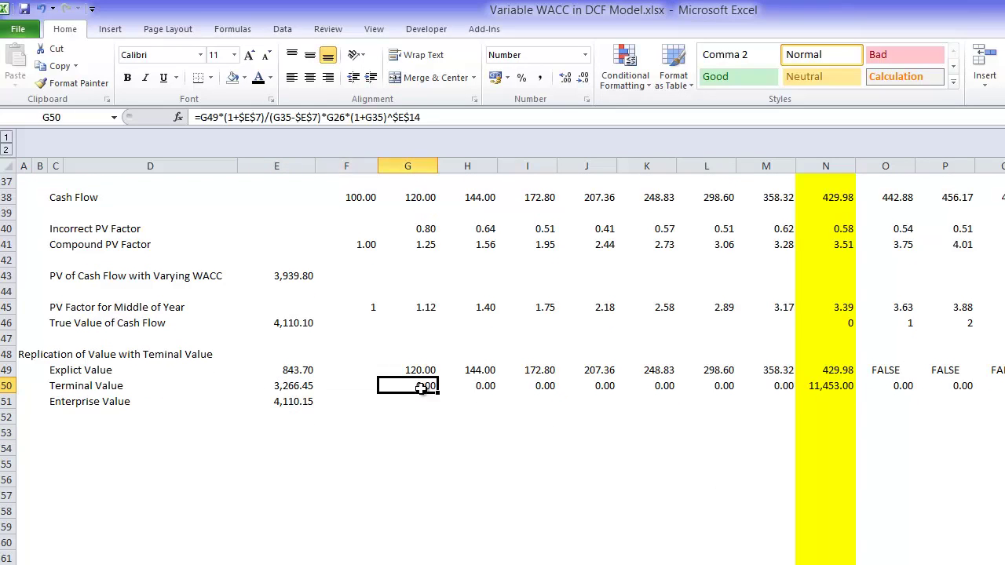
{"action": "key", "text": "Left"}
{"action": "key", "text": "Right"}
{"action": "key", "text": "Right"}
{"action": "key", "text": "Right"}
{"action": "key", "text": "Left"}
{"action": "key", "text": "Left"}
{"action": "key", "text": "Left"}
{"action": "key", "text": "Left"}
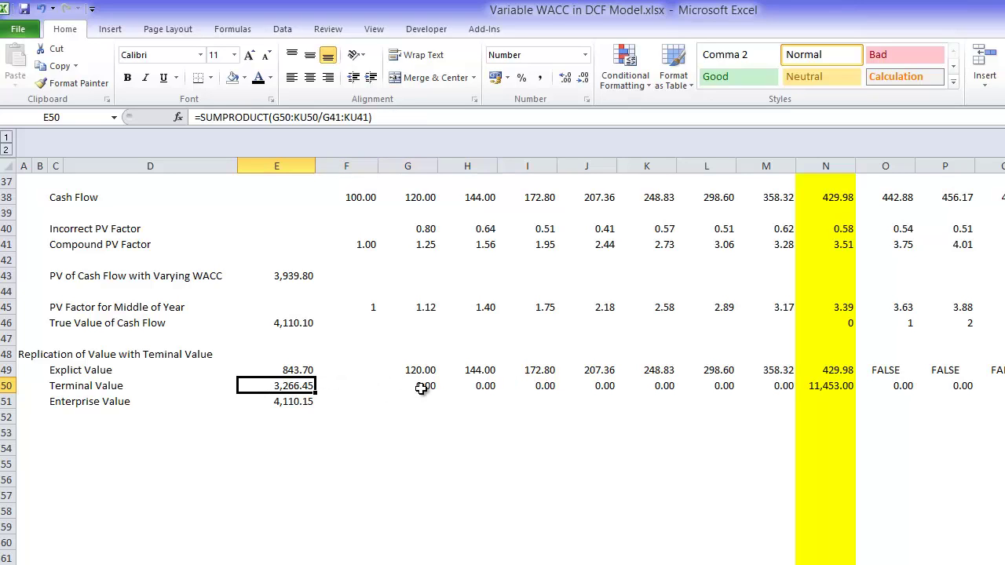
Start a new Terminal Value formula in G50 that grows the explicit value by the long-term growth rate: =G49*(1+$E$7)
{"action": "key", "text": "Right"}
{"action": "key", "text": "Right"}
{"action": "type", "text": "="}
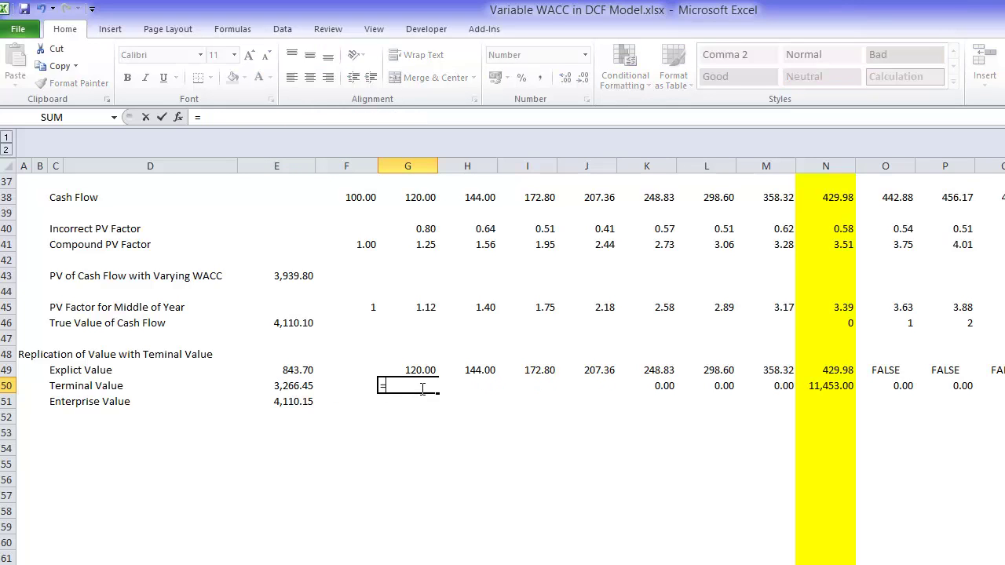
{"action": "key", "text": "Up"}
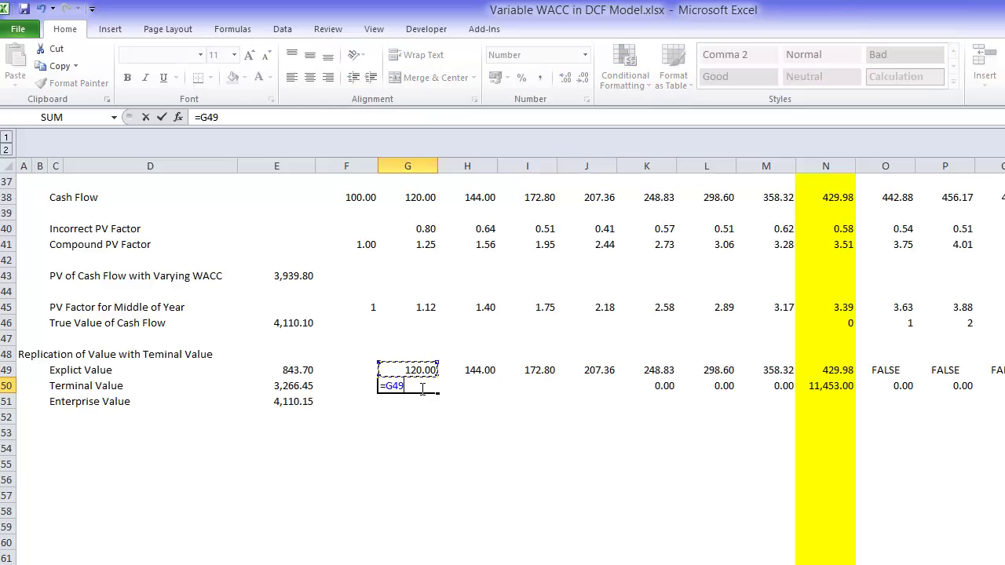
{"action": "type", "text": "*(1+"}
{"action": "key", "text": "Up"}
{"action": "key", "text": "Up"}
{"action": "key", "text": "Up"}
{"action": "key", "text": "Up"}
{"action": "key", "text": "Up"}
{"action": "key", "text": "Up"}
{"action": "key", "text": "Up"}
{"action": "key", "text": "Up"}
{"action": "key", "text": "Up"}
{"action": "key", "text": "Up"}
{"action": "key", "text": "Up"}
{"action": "key", "text": "Up"}
{"action": "key", "text": "Up"}
{"action": "key", "text": "Up"}
{"action": "key", "text": "Up"}
{"action": "key", "text": "Up"}
{"action": "key", "text": "Up"}
{"action": "key", "text": "Up"}
{"action": "key", "text": "Up"}
{"action": "key", "text": "Up"}
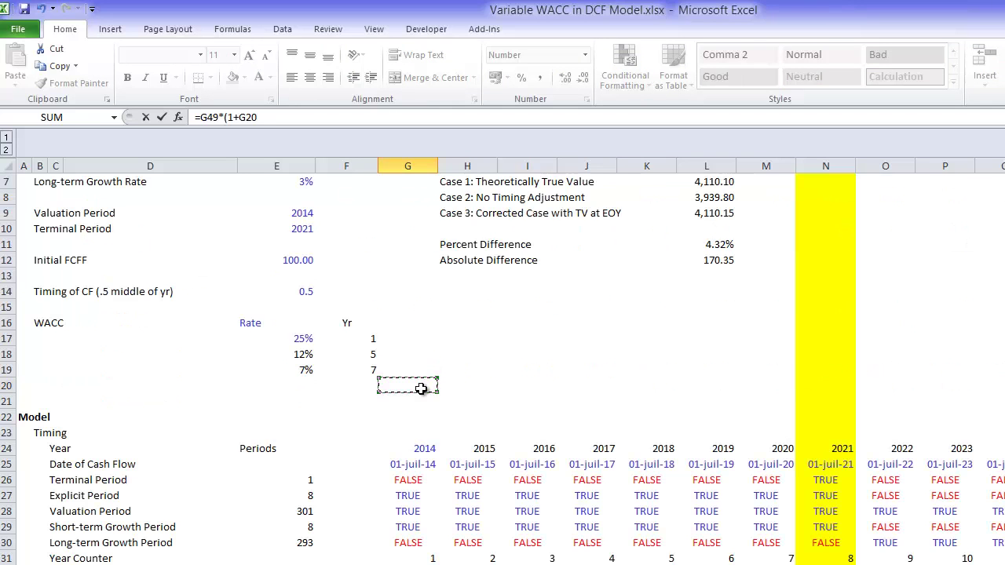
{"action": "key", "text": "Down"}
{"action": "key", "text": "Left"}
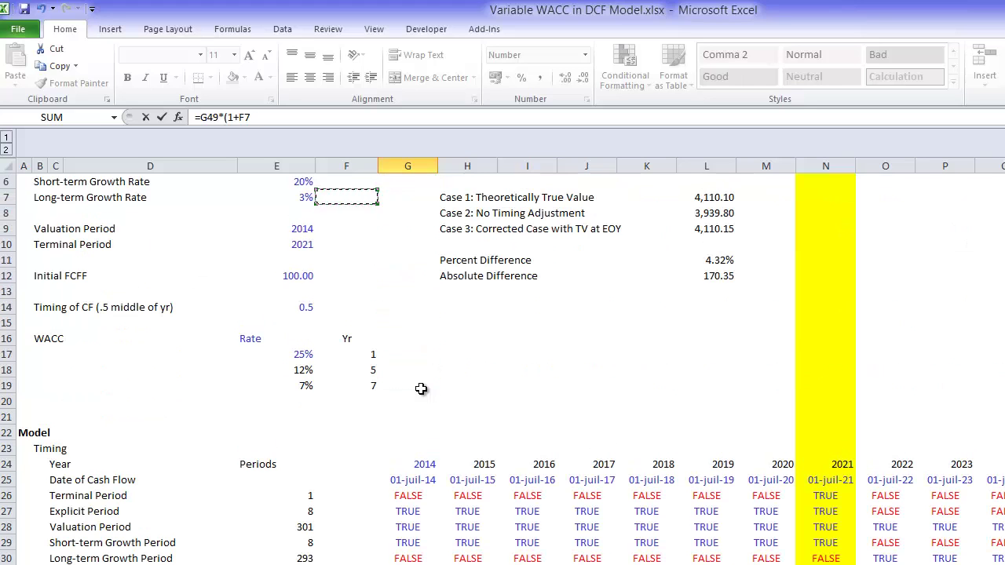
{"action": "key", "text": "Left"}
{"action": "key", "text": "F4"}
{"action": "type", "text": ")"}
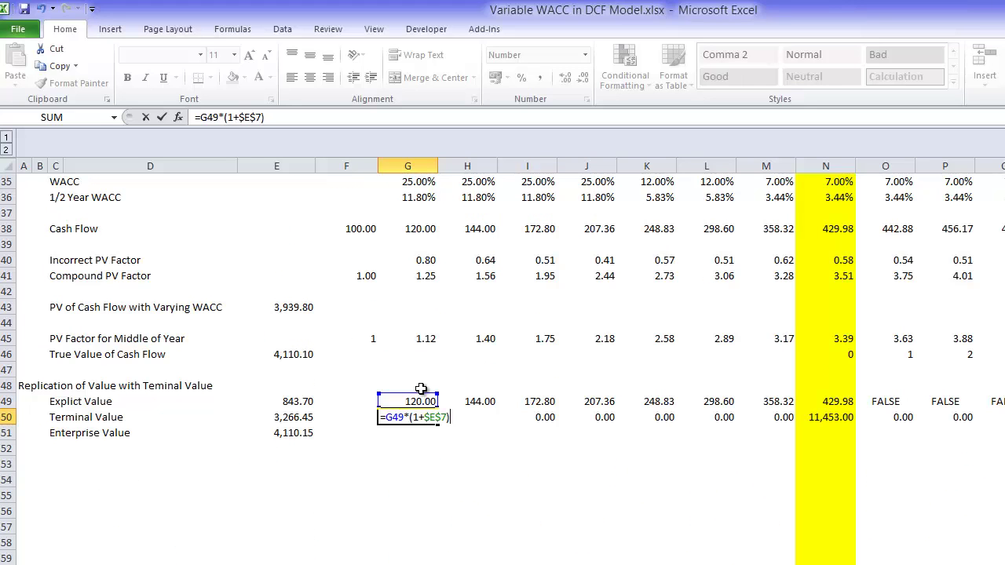
Divide the G50 formula by the year's WACC minus the long-term growth rate, (G35-$E$7)
{"action": "type", "text": "/(G49"}
{"action": "key", "text": "Up"}
{"action": "key", "text": "Up"}
{"action": "key", "text": "Up"}
{"action": "key", "text": "Up"}
{"action": "key", "text": "Up"}
{"action": "key", "text": "Up"}
{"action": "key", "text": "Up"}
{"action": "key", "text": "Up"}
{"action": "key", "text": "Up"}
{"action": "key", "text": "Up"}
{"action": "key", "text": "Up"}
{"action": "key", "text": "Up"}
{"action": "key", "text": "Up"}
{"action": "key", "text": "Up"}
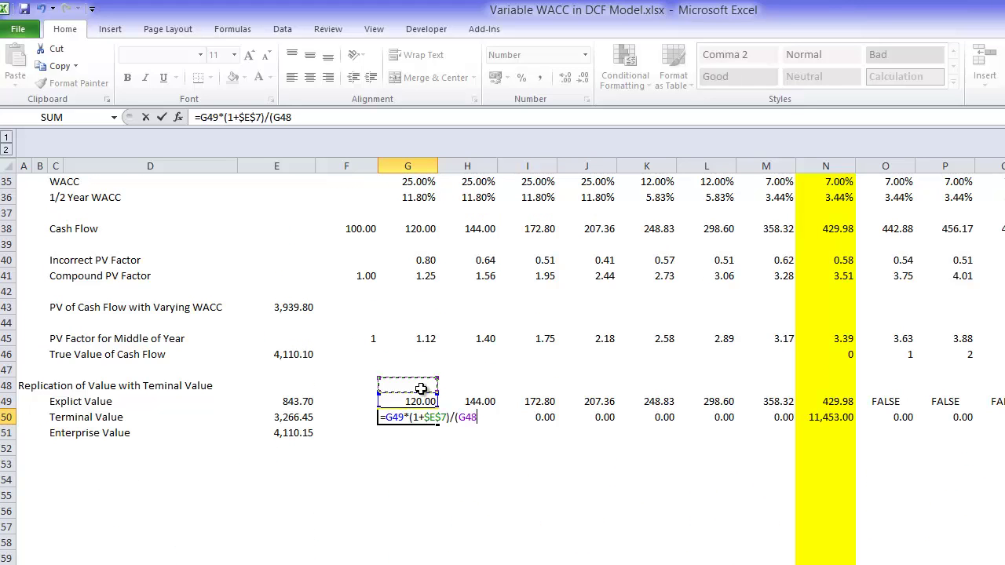
{"action": "type", "text": "-"}
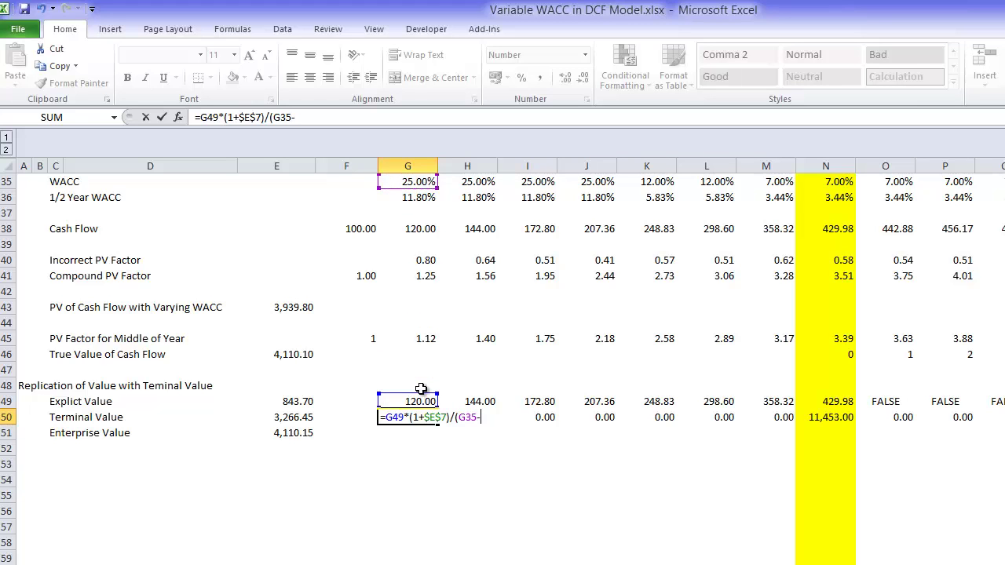
{"action": "key", "text": "Up"}
{"action": "key", "text": "Up"}
{"action": "key", "text": "Up"}
{"action": "key", "text": "Up"}
{"action": "key", "text": "Up"}
{"action": "key", "text": "Up"}
{"action": "key", "text": "Up"}
{"action": "key", "text": "Up"}
{"action": "key", "text": "Up"}
{"action": "key", "text": "Up"}
{"action": "key", "text": "Up"}
{"action": "key", "text": "Up"}
{"action": "key", "text": "Up"}
{"action": "key", "text": "Up"}
{"action": "key", "text": "Up"}
{"action": "key", "text": "Up"}
{"action": "key", "text": "Up"}
{"action": "key", "text": "Up"}
{"action": "key", "text": "Up"}
{"action": "key", "text": "Up"}
{"action": "key", "text": "Left"}
{"action": "key", "text": "Left"}
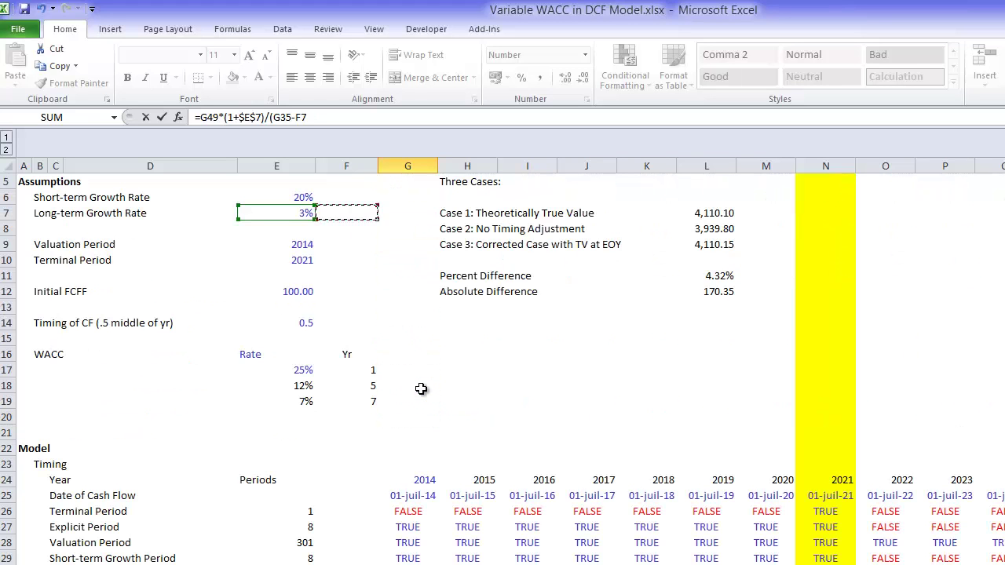
{"action": "key", "text": "F4"}
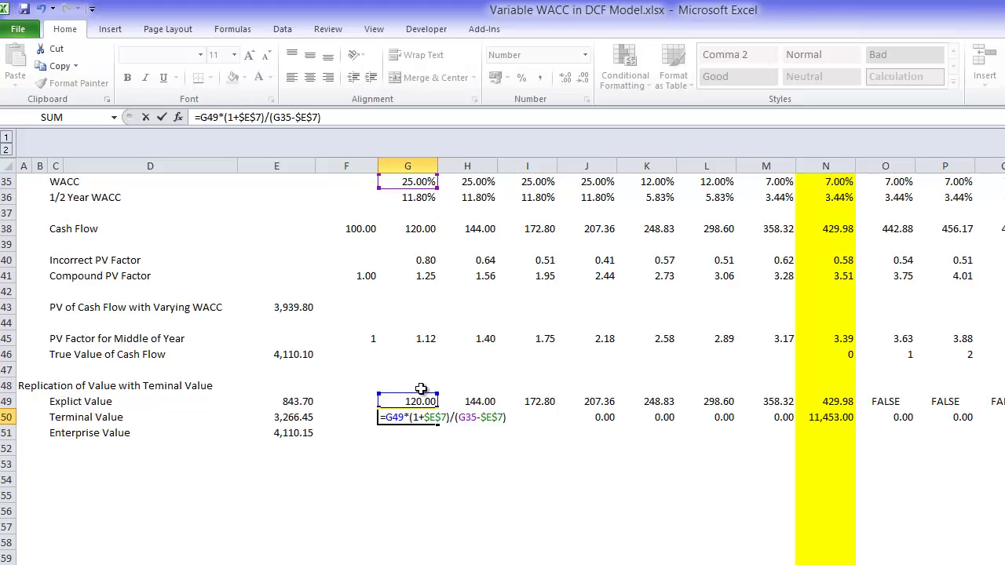
Multiply the G50 formula by the Terminal Period flag in G26 and enter it as =G49*(1+$E$7)/(G35-$E$7)*G26
{"action": "left_click", "coordinate": [408, 319]}
{"action": "key", "text": "Up"}
{"action": "key", "text": "Up"}
{"action": "key", "text": "Up"}
{"action": "key", "text": "Up"}
{"action": "key", "text": "Up"}
{"action": "key", "text": "Up"}
{"action": "key", "text": "Up"}
{"action": "key", "text": "Up"}
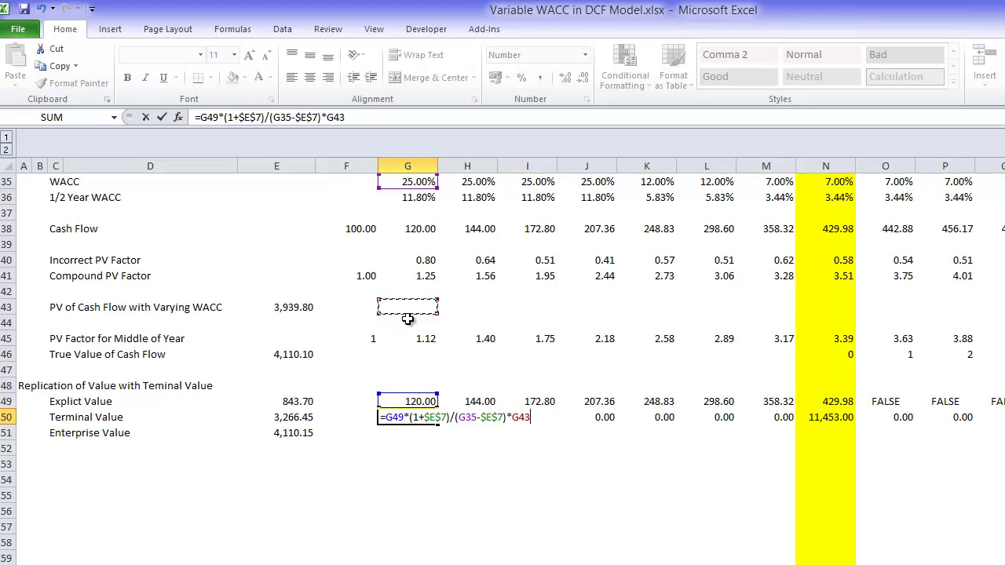
{"action": "key", "text": "Up"}
{"action": "key", "text": "Up"}
{"action": "key", "text": "Up"}
{"action": "key", "text": "Up"}
{"action": "key", "text": "Up"}
{"action": "key", "text": "Up"}
{"action": "key", "text": "Up"}
{"action": "key", "text": "Up"}
{"action": "key", "text": "Up"}
{"action": "key", "text": "Up"}
{"action": "key", "text": "Up"}
{"action": "key", "text": "Up"}
{"action": "key", "text": "Up"}
{"action": "key", "text": "Up"}
{"action": "key", "text": "Up"}
{"action": "key", "text": "Up"}
{"action": "key", "text": "Up"}
{"action": "key", "text": "Up"}
{"action": "key", "text": "Up"}
{"action": "key", "text": "Up"}
{"action": "key", "text": "Down"}
{"action": "key", "text": "Down"}
{"action": "key", "text": "Down"}
{"action": "key", "text": "Down"}
{"action": "key", "text": "Down"}
{"action": "key", "text": "Down"}
{"action": "key", "text": "Down"}
{"action": "key", "text": "Down"}
{"action": "key", "text": "Down"}
{"action": "key", "text": "Down"}
{"action": "key", "text": "Down"}
{"action": "key", "text": "Down"}
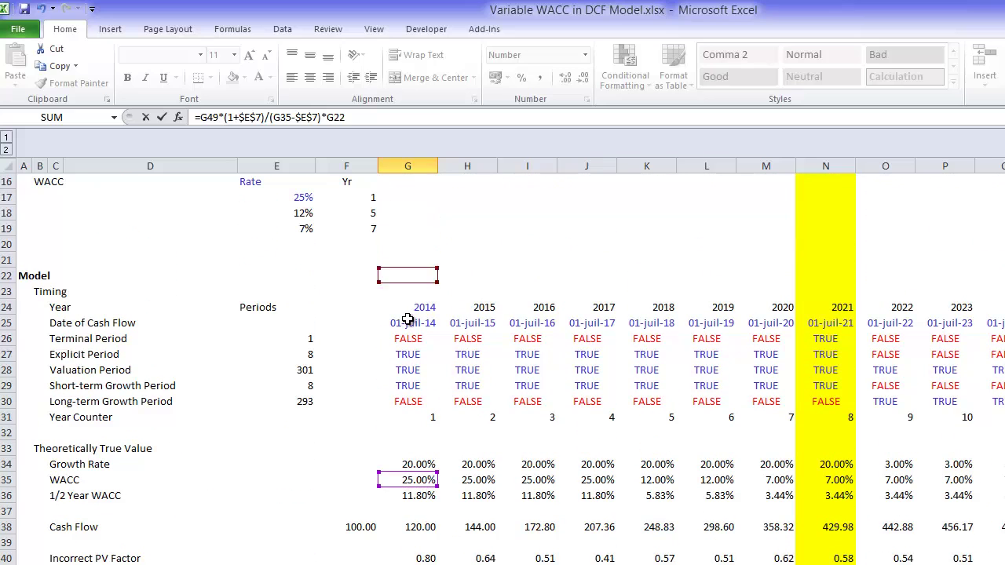
{"action": "key", "text": "Up"}
{"action": "key", "text": "Up"}
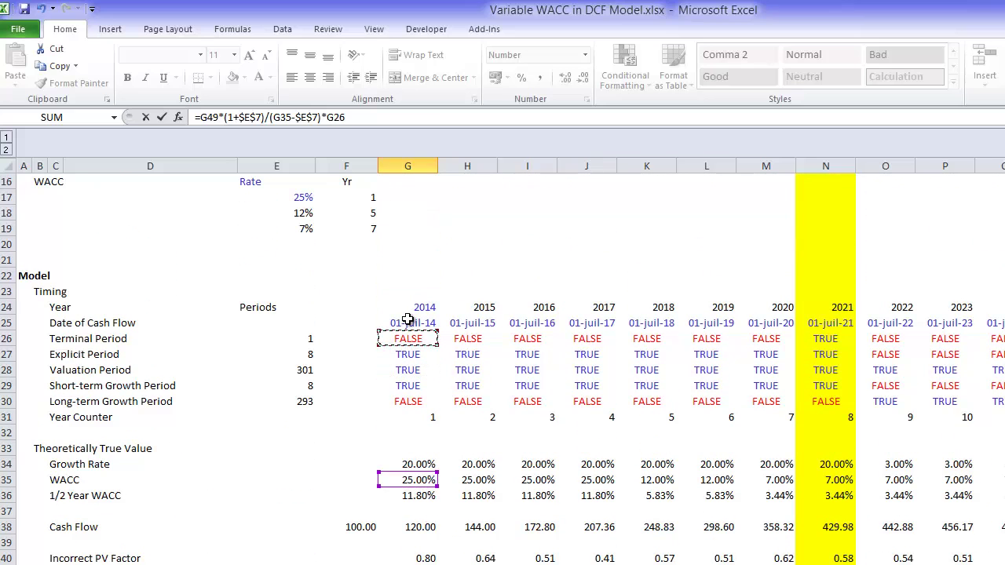
{"action": "key", "text": "Return"}
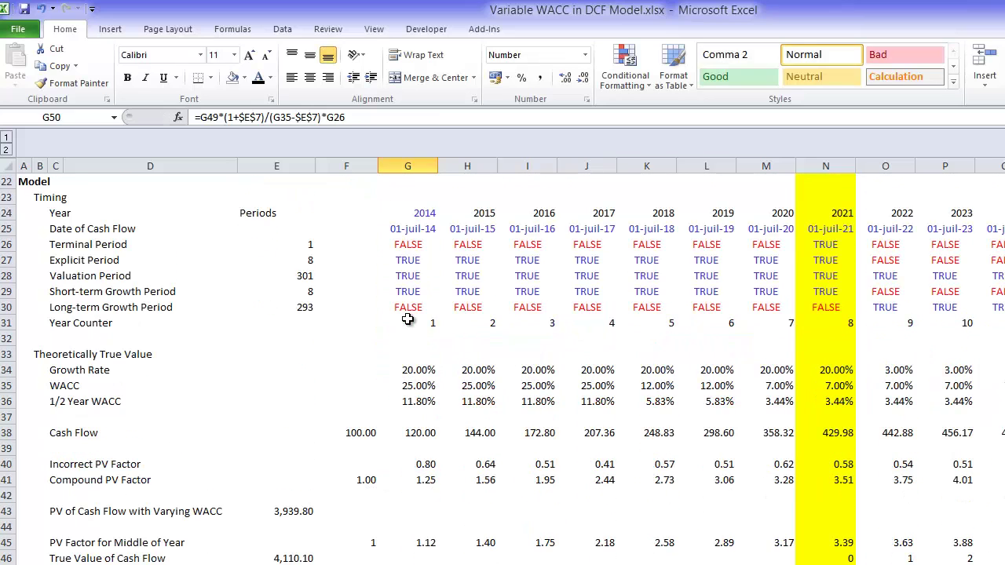
Fill the G50 Terminal Value formula across all years of row 50 and check the 2021 cell N50
{"action": "key", "text": "ctrl+shift+Right"}
{"action": "key", "text": "Left"}
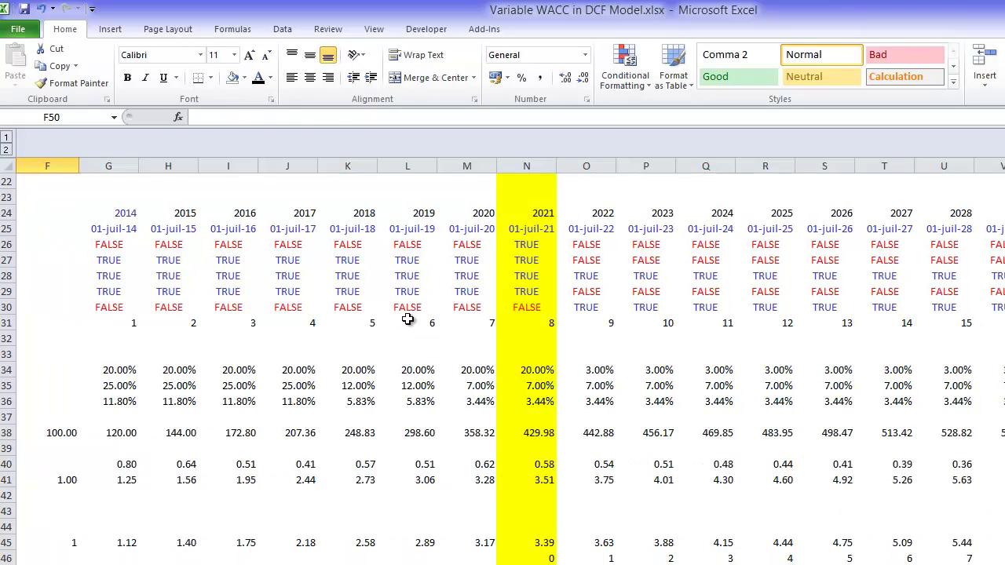
{"action": "key", "text": "Right"}
{"action": "key", "text": "Down"}
{"action": "key", "text": "Down"}
{"action": "key", "text": "Down"}
{"action": "key", "text": "Down"}
{"action": "key", "text": "Down"}
{"action": "key", "text": "Down"}
{"action": "key", "text": "Down"}
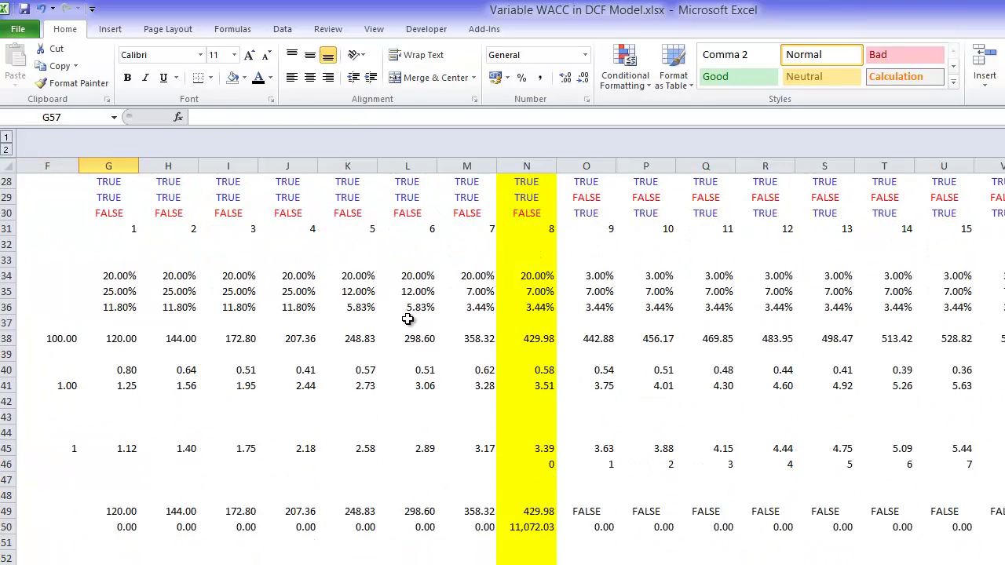
{"action": "scroll", "coordinate": [407, 318], "scroll_direction": "down", "scroll_amount": 2}
{"action": "left_click", "coordinate": [524, 420]}
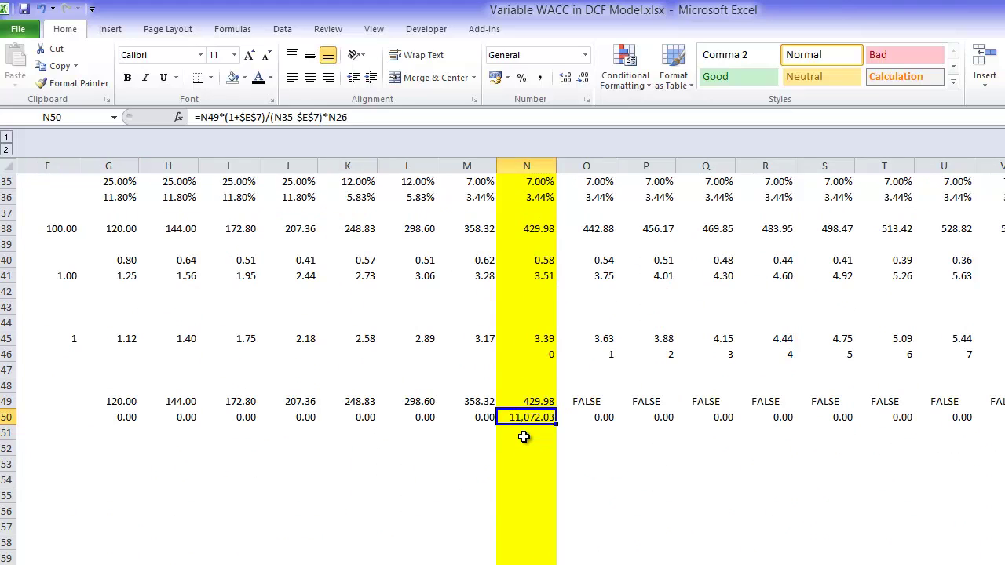
Begin a replacement present value formula in E50 with SUMPRODUCT over the yearly terminal values G50:KU50
{"action": "key", "text": "Left"}
{"action": "key", "text": "Left"}
{"action": "key", "text": "Left"}
{"action": "key", "text": "Left"}
{"action": "key", "text": "Left"}
{"action": "key", "text": "Left"}
{"action": "key", "text": "Left"}
{"action": "key", "text": "Left"}
{"action": "key", "text": "Left"}
{"action": "key", "text": "Right"}
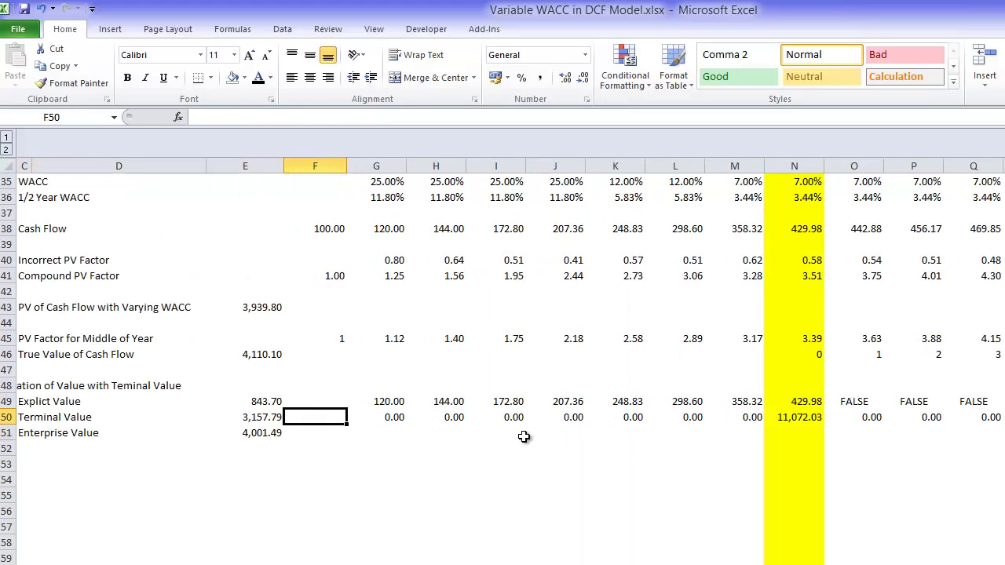
{"action": "key", "text": "Left"}
{"action": "type", "text": "=SUM"}
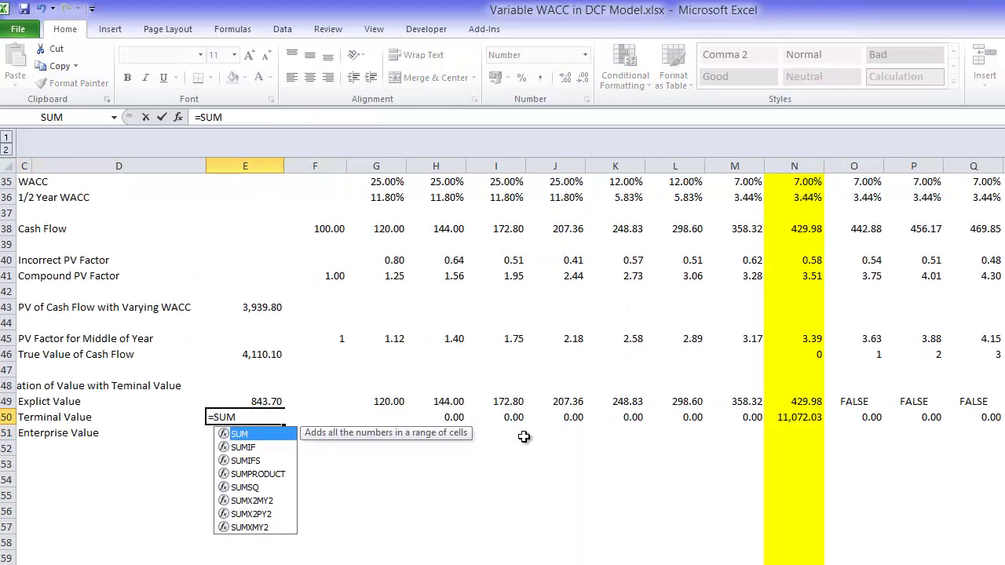
{"action": "key", "text": "Down"}
{"action": "key", "text": "Down"}
{"action": "key", "text": "Down"}
{"action": "key", "text": "Tab"}
{"action": "key", "text": "Right"}
{"action": "key", "text": "Right"}
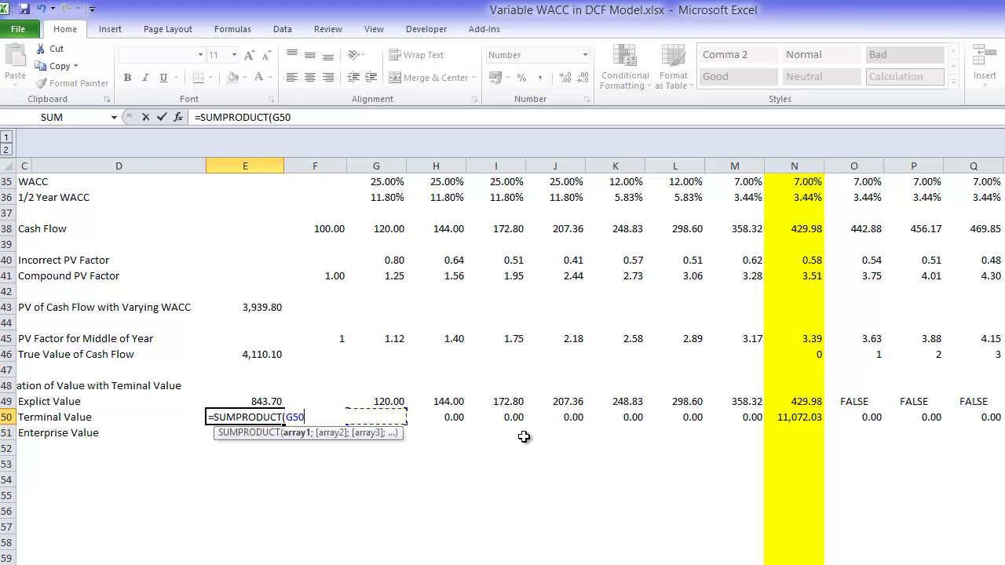
{"action": "key", "text": "ctrl+shift+Right"}
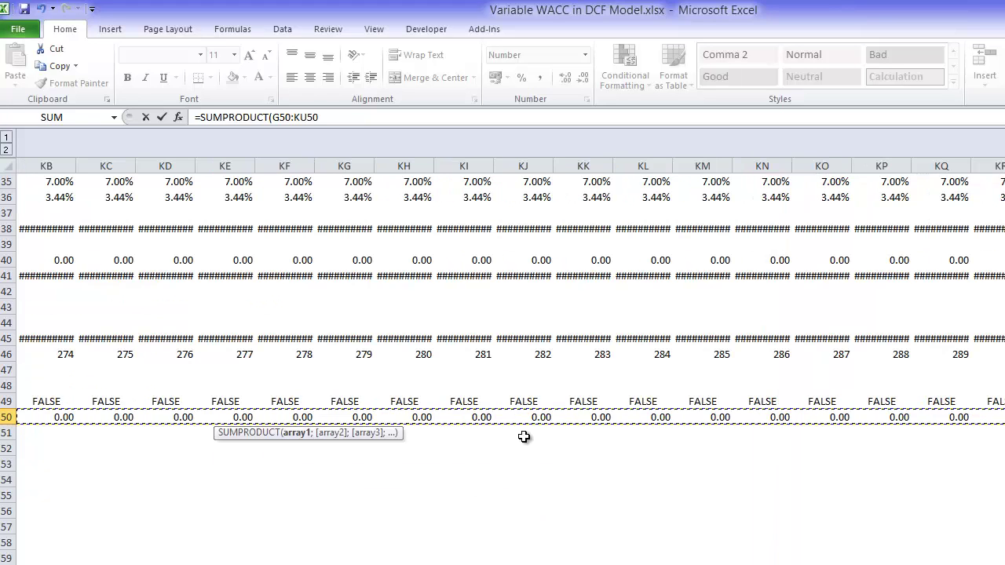
Complete the terminal value's present value formula in E50 as =SUMPRODUCT(G50:KU50/G45:KU45), dividing by the middle-of-year PV factors
{"action": "type", "text": "/"}
{"action": "key", "text": "Left"}
{"action": "key", "text": "Left"}
{"action": "key", "text": "Up"}
{"action": "key", "text": "Up"}
{"action": "key", "text": "Up"}
{"action": "key", "text": "Up"}
{"action": "key", "text": "Up"}
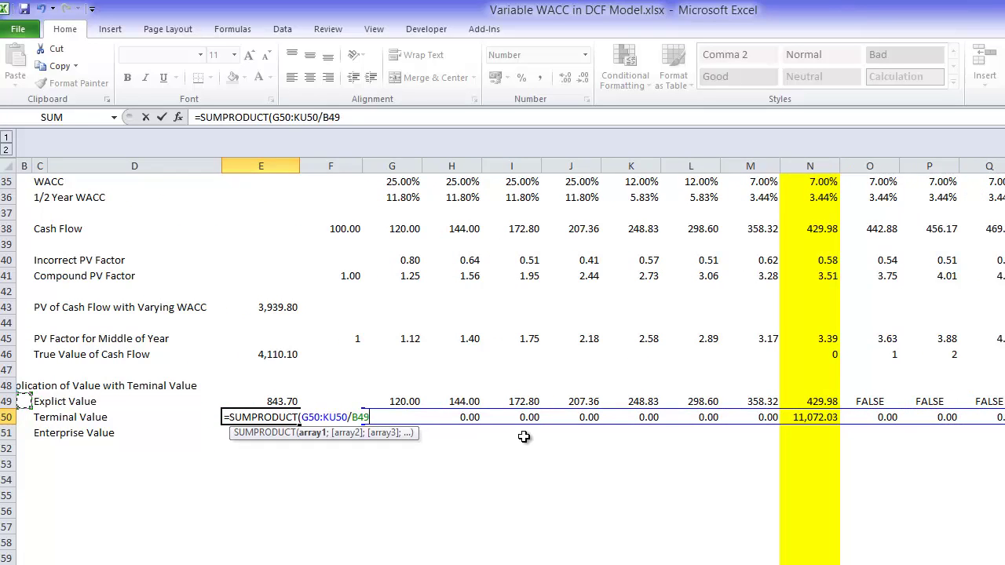
{"action": "key", "text": "Right"}
{"action": "key", "text": "Right"}
{"action": "key", "text": "Right"}
{"action": "key", "text": "Right"}
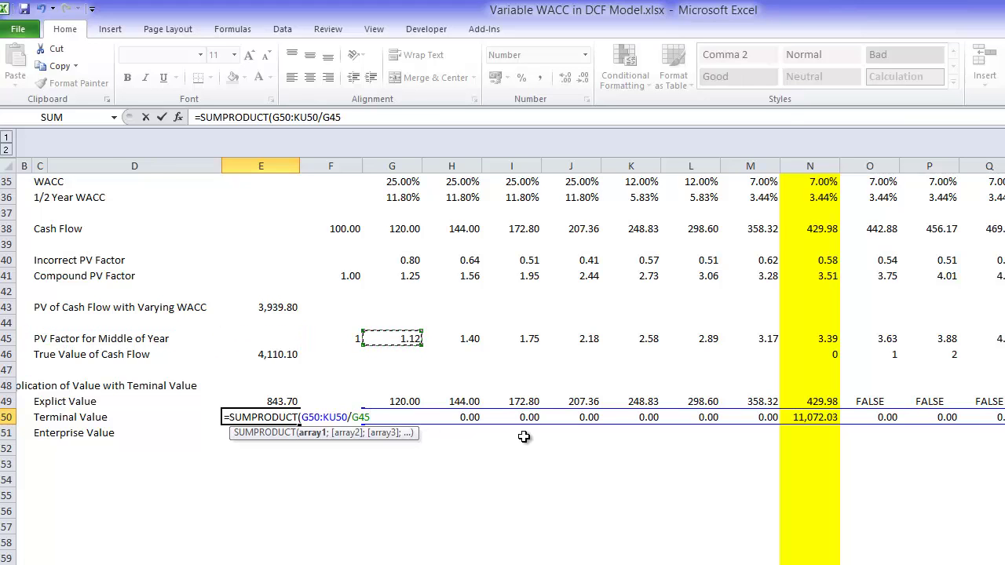
{"action": "key", "text": "ctrl+shift+Right"}
{"action": "key", "text": "Return"}
Compare the Enterprise Value in E51 with the True Value of Cash Flow in E46 and its formula
{"action": "key", "text": "Left"}
{"action": "key", "text": "Left"}
{"action": "key", "text": "Left"}
{"action": "key", "text": "Left"}
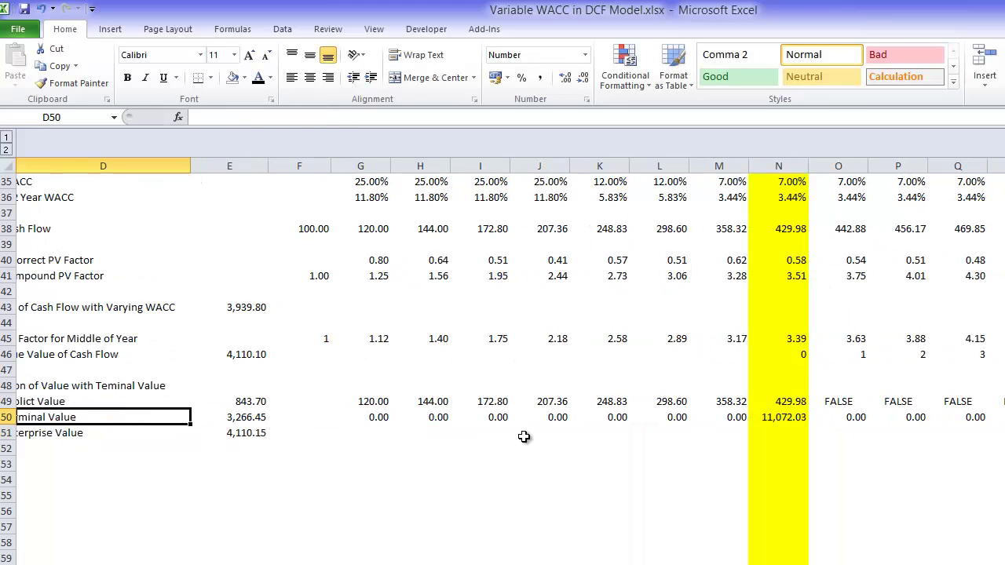
{"action": "key", "text": "Down"}
{"action": "key", "text": "Right"}
{"action": "key", "text": "Right"}
{"action": "key", "text": "Right"}
{"action": "key", "text": "Right"}
{"action": "key", "text": "Right"}
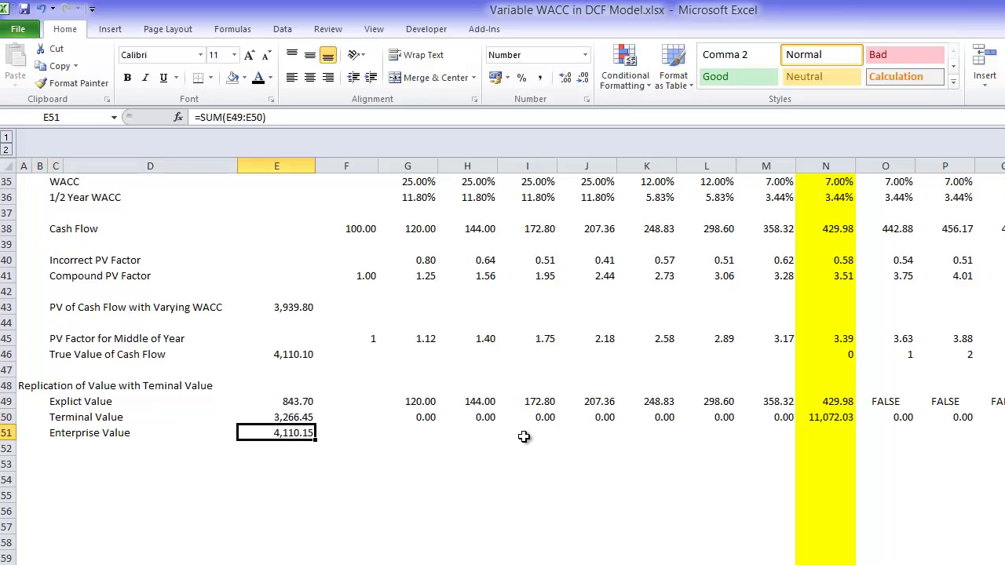
{"action": "key", "text": "Up"}
{"action": "key", "text": "Up"}
{"action": "key", "text": "Up"}
{"action": "key", "text": "Up"}
{"action": "key", "text": "Left"}
{"action": "key", "text": "Up"}
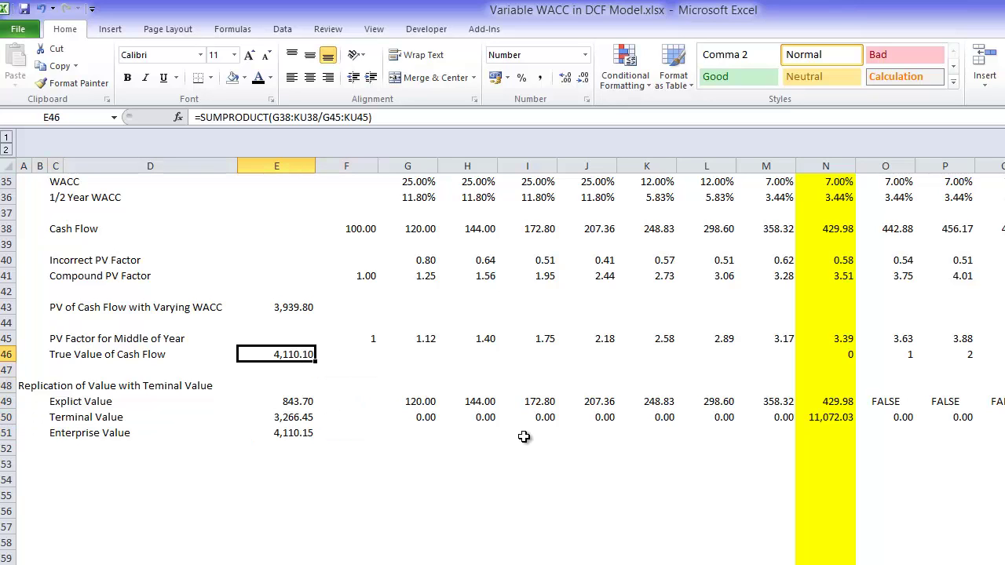
{"action": "key", "text": "Down"}
{"action": "key", "text": "Down"}
{"action": "key", "text": "Down"}
{"action": "key", "text": "Down"}
{"action": "key", "text": "Down"}
{"action": "key", "text": "Down"}
Set the year 7 WACC rate in E19 to 8% and return to the terminal value replication rows
{"action": "key", "text": "Page_Up"}
{"action": "key", "text": "Up"}
{"action": "key", "text": "Up"}
{"action": "key", "text": "Up"}
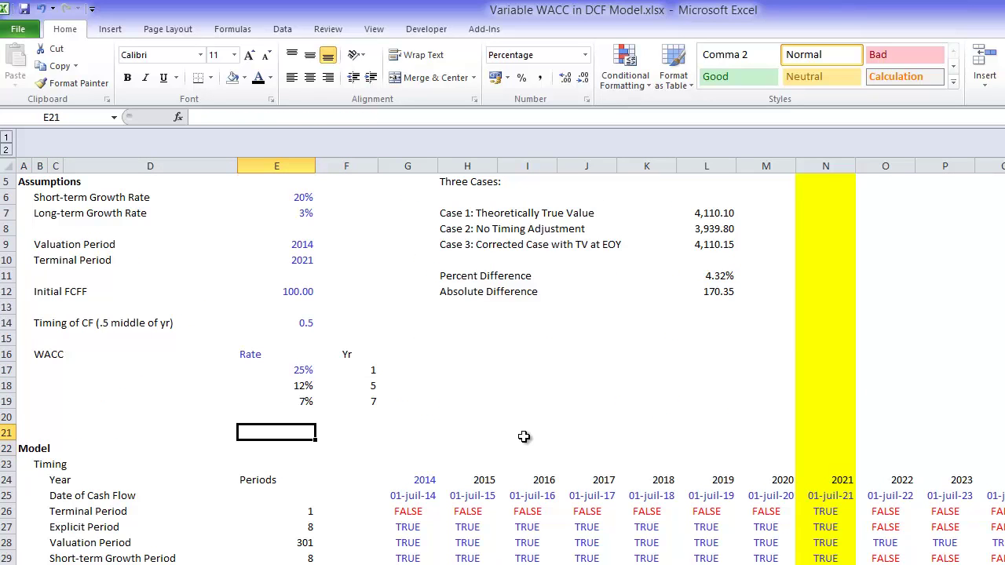
{"action": "key", "text": "Page_Down"}
{"action": "key", "text": "Down"}
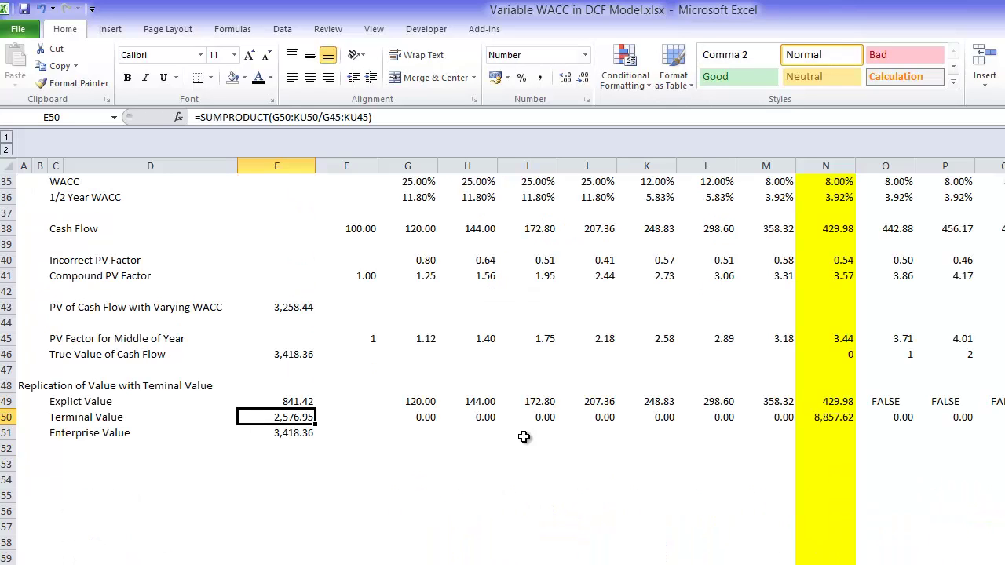
Check the explicit, terminal and enterprise values in E49:E51 against the True Value of Cash Flow
{"action": "key", "text": "Down"}
{"action": "key", "text": "Down"}
{"action": "key", "text": "Up"}
{"action": "key", "text": "Up"}
{"action": "key", "text": "Up"}
{"action": "key", "text": "Down"}
{"action": "key", "text": "Right"}
{"action": "key", "text": "Right"}
{"action": "key", "text": "Right"}
Review the Three Cases summary near the top of the sheet, comparing Case 1, Case 2 and Case 3
{"action": "key", "text": "Page_Up"}
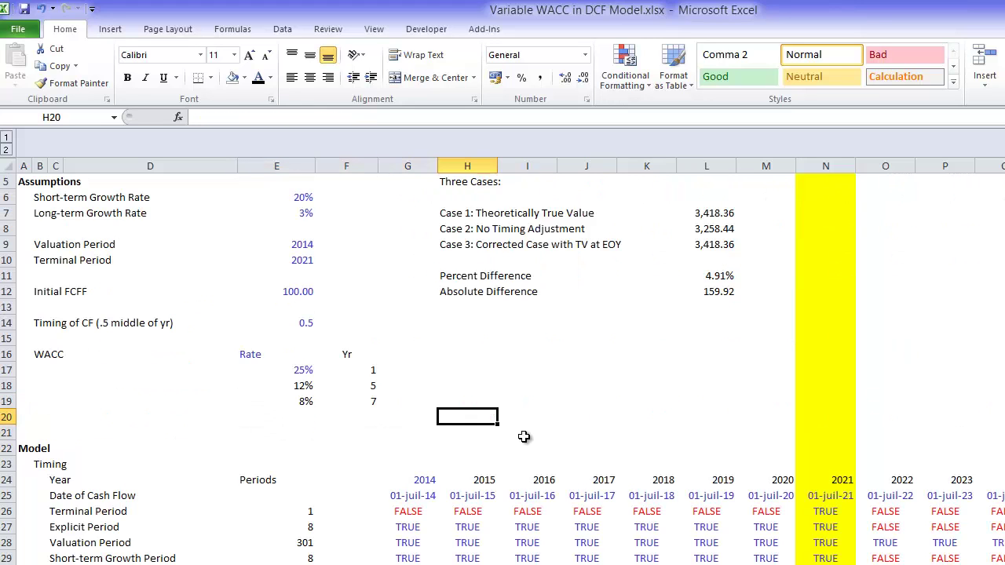
{"action": "scroll", "coordinate": [523, 436], "scroll_direction": "up", "scroll_amount": 2}
{"action": "key", "text": "Up"}
{"action": "key", "text": "Up"}
{"action": "key", "text": "Up"}
{"action": "key", "text": "Up"}
{"action": "key", "text": "Up"}
{"action": "key", "text": "Up"}
{"action": "key", "text": "Up"}
{"action": "key", "text": "Up"}
{"action": "key", "text": "Up"}
{"action": "key", "text": "Up"}
{"action": "key", "text": "Up"}
{"action": "key", "text": "Up"}
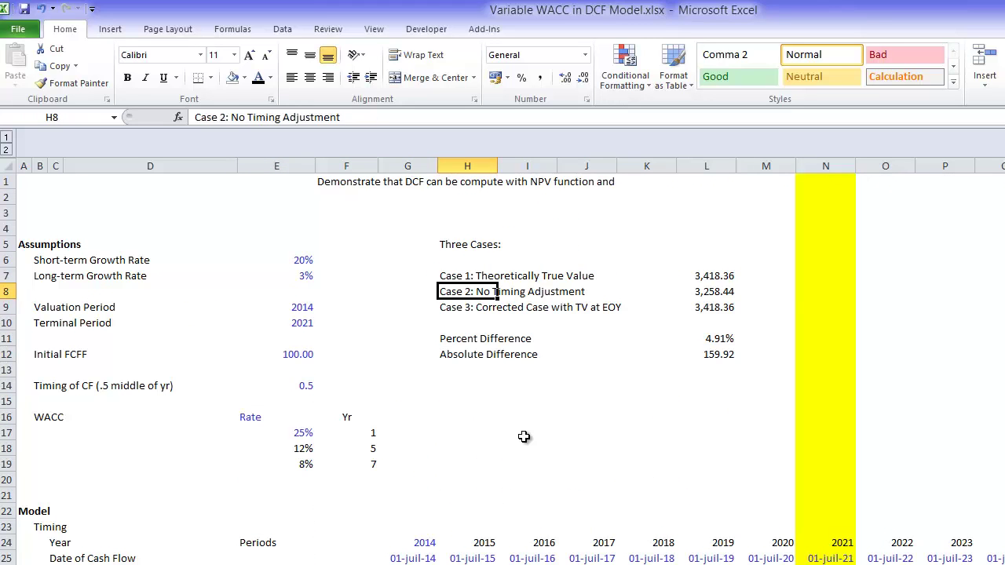
Select the empty cell P7, in the row of Case 1 of the Three Cases summary
{"action": "key", "text": "Right"}
{"action": "key", "text": "Right"}
{"action": "key", "text": "Right"}
{"action": "key", "text": "Right"}
{"action": "key", "text": "Right"}
{"action": "key", "text": "Right"}
{"action": "key", "text": "Right"}
{"action": "key", "text": "Right"}
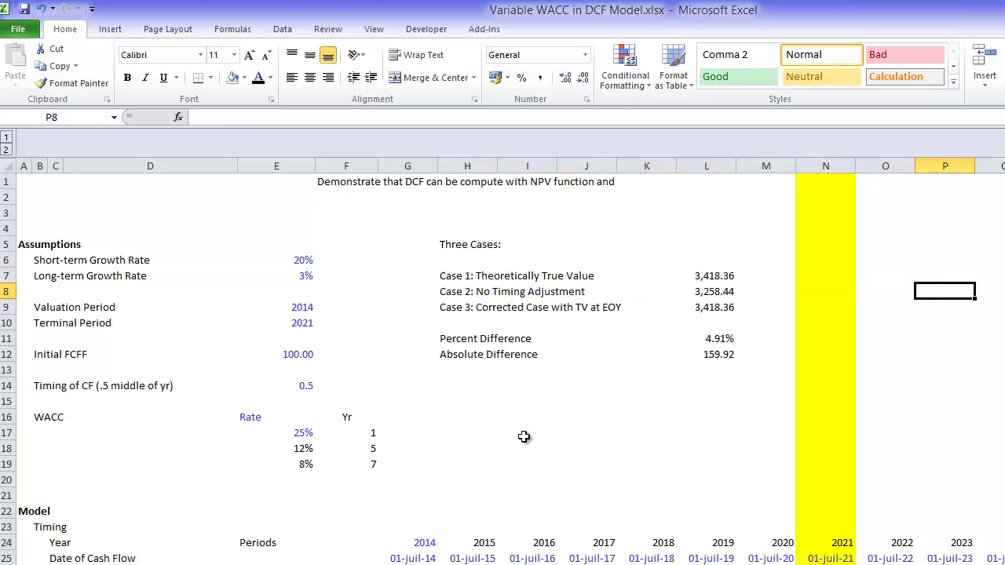
{"action": "key", "text": "Right"}
{"action": "key", "text": "Right"}
{"action": "key", "text": "Right"}
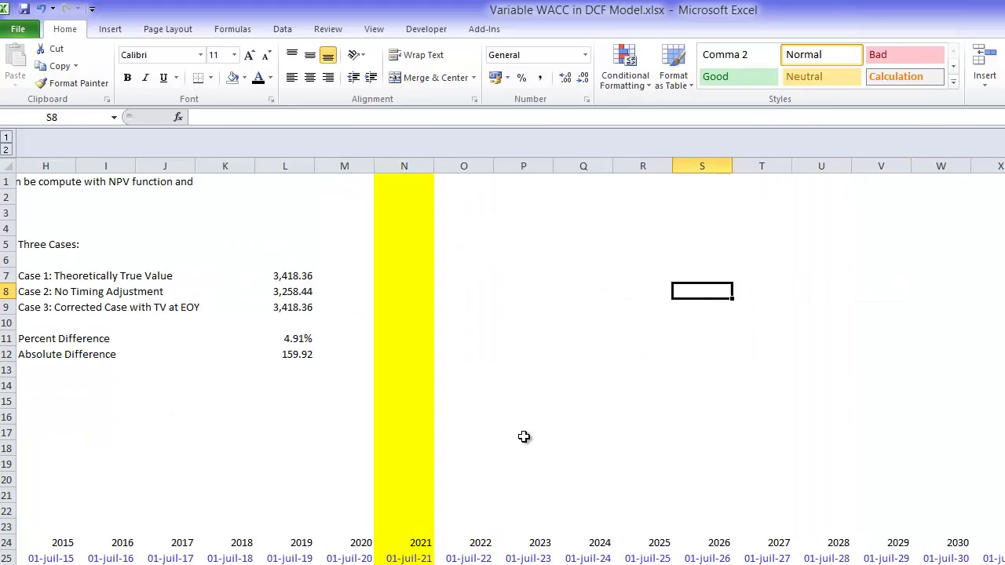
{"action": "key", "text": "Left"}
{"action": "key", "text": "Left"}
{"action": "key", "text": "Up"}
{"action": "key", "text": "Left"}
{"action": "key", "text": "Left"}
{"action": "key", "text": "Right"}
{"action": "key", "text": "Left"}
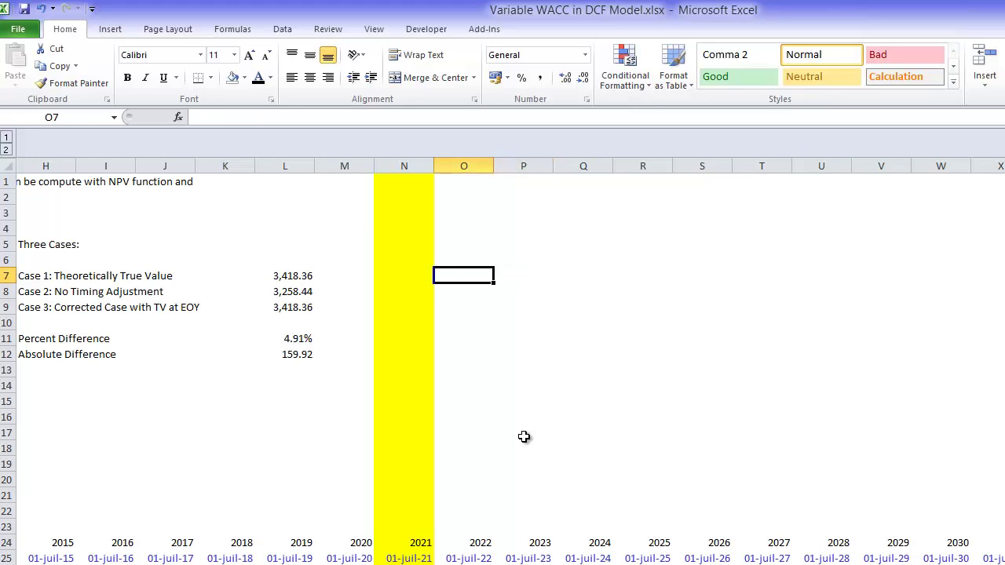
{"action": "key", "text": "Right"}
{"action": "type", "text": "1/"}
{"action": "key", "text": "BackSpace"}
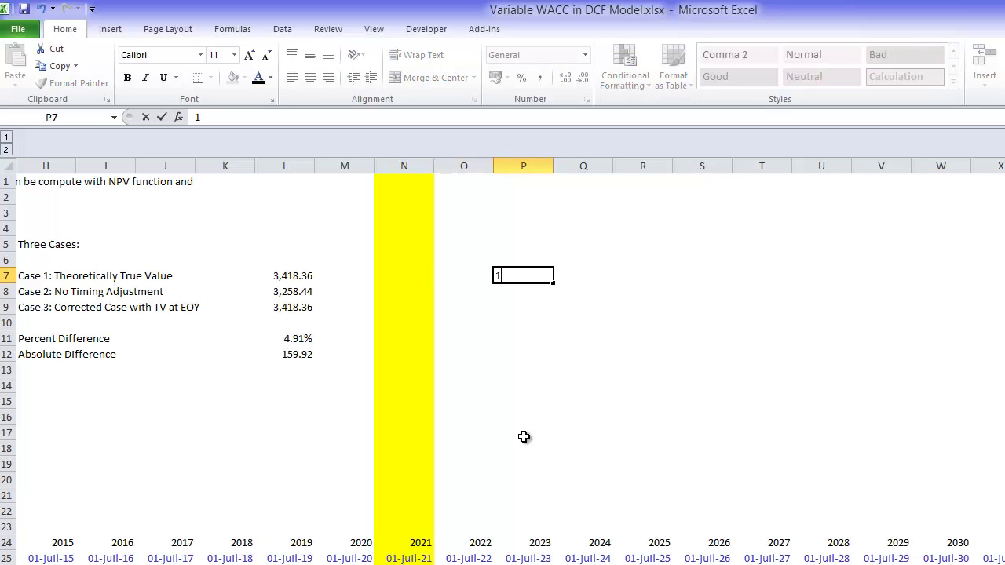
{"action": "type", "text": ". cOMPUT"}
{"action": "key", "text": "BackSpace"}
{"action": "key", "text": "Escape"}
Enter the note '1. Compute 1/2 yr Discount Factor with Compounding' in P7
{"action": "type", "text": "1/"}
{"action": "key", "text": "BackSpace"}
{"action": "type", "text": ". Compute 1/2 y"}
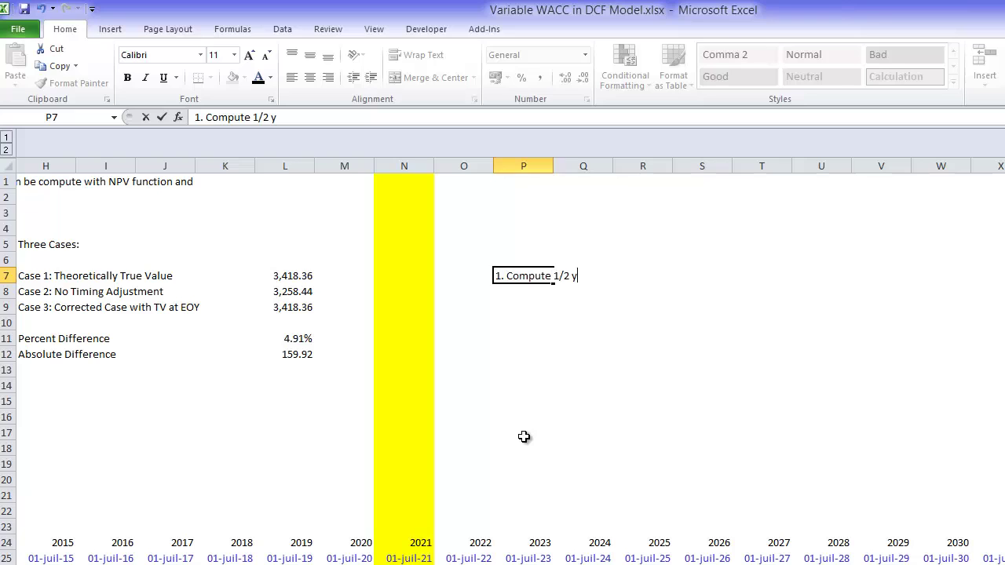
{"action": "type", "text": "r Dicscount Factor w"}
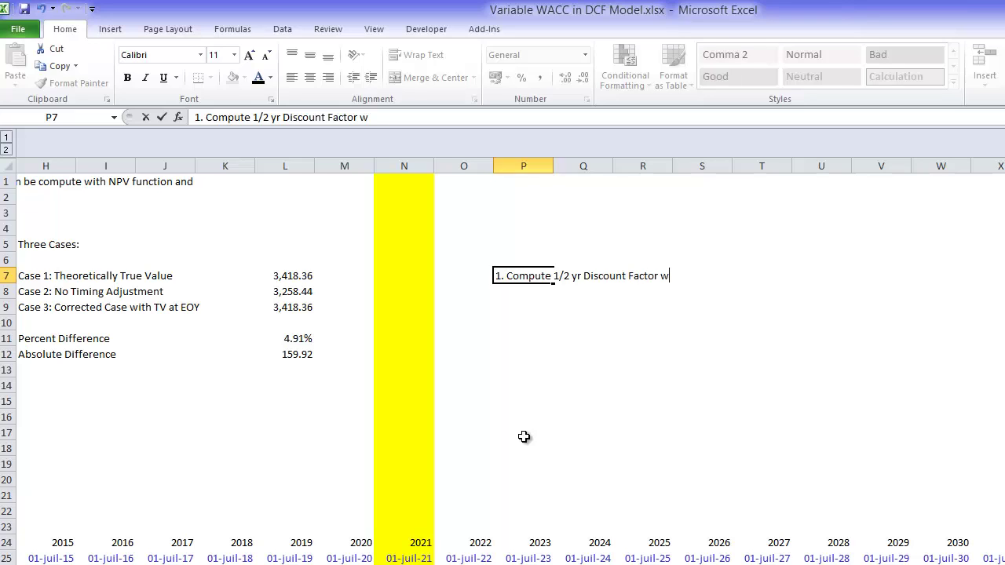
{"action": "type", "text": "ith Comput"}
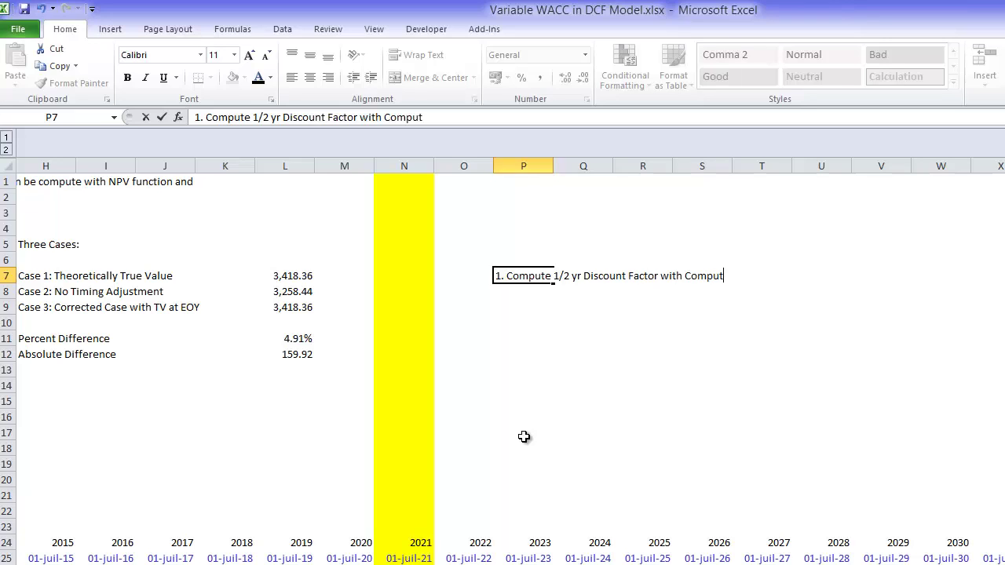
{"action": "key", "text": "BackSpace"}
{"action": "key", "text": "BackSpace"}
{"action": "type", "text": "ounding"}
{"action": "key", "text": "Return"}
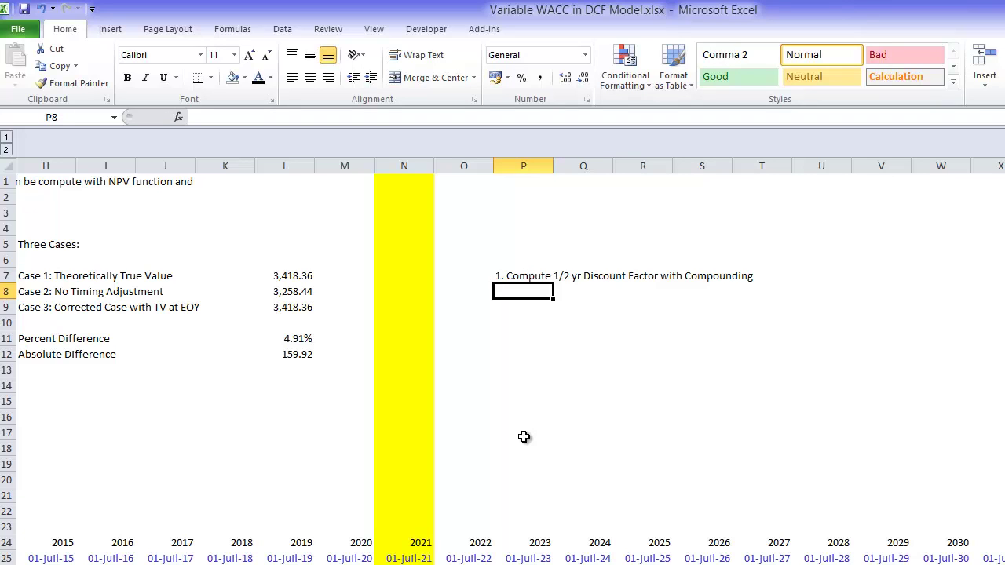
Enter the half-year rate note '1/2 yr = (1+WACC)^.5' in P8
{"action": "type", "text": "("}
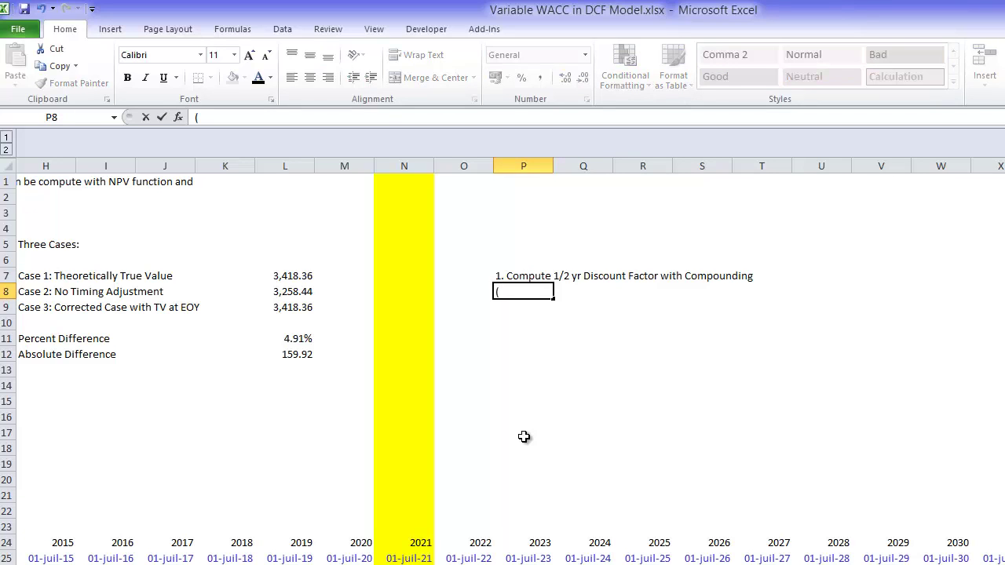
{"action": "key", "text": "BackSpace"}
{"action": "type", "text": "1/2 ye"}
{"action": "key", "text": "BackSpace"}
{"action": "type", "text": "r = (1+WAC"}
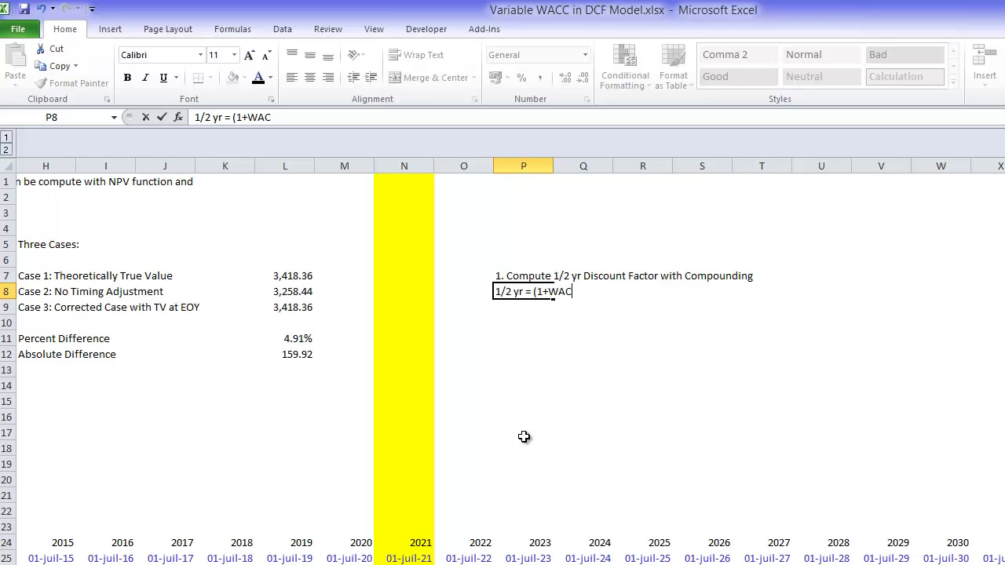
{"action": "type", "text": "C)^.5"}
{"action": "key", "text": "Return"}
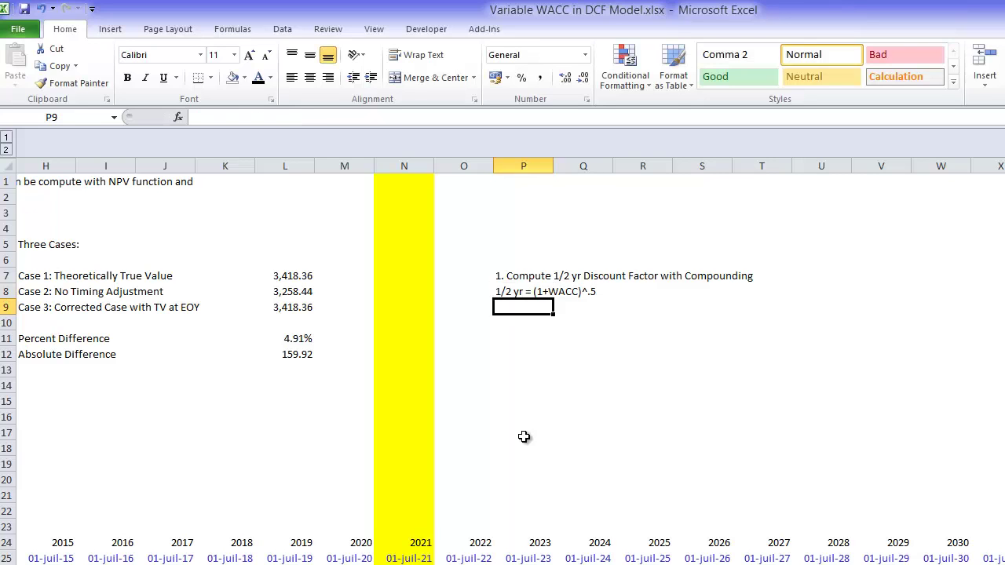
Enter the note 'Compounding Factor = (1+1/2 yr)*(1+1/2 yr t-1)* Last Index' in P9
{"action": "type", "text": "Compu"}
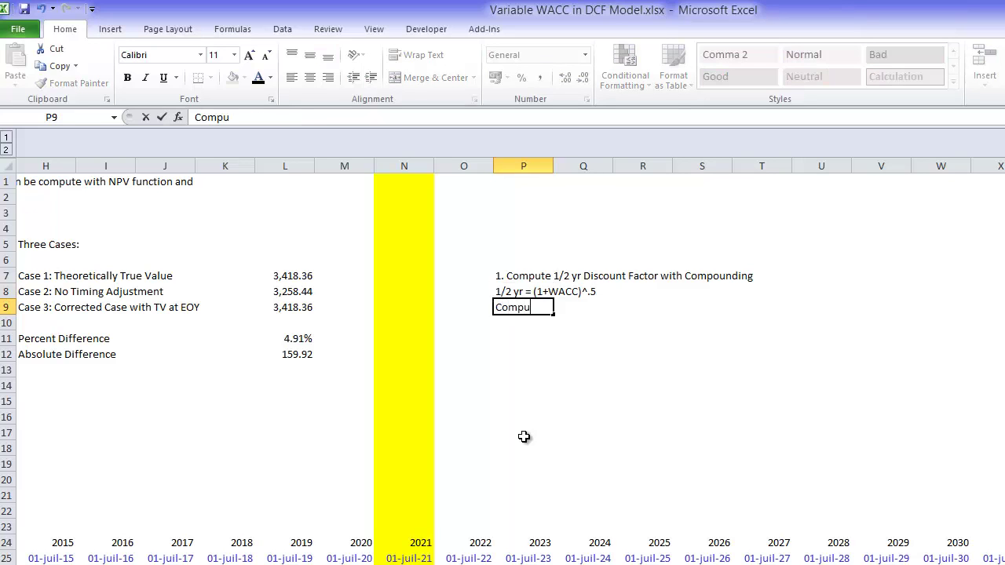
{"action": "key", "text": "BackSpace"}
{"action": "key", "text": "BackSpace"}
{"action": "type", "text": "pounding Fac"}
{"action": "type", "text": "gor"}
{"action": "key", "text": "BackSpace"}
{"action": "key", "text": "BackSpace"}
{"action": "key", "text": "BackSpace"}
{"action": "type", "text": "to"}
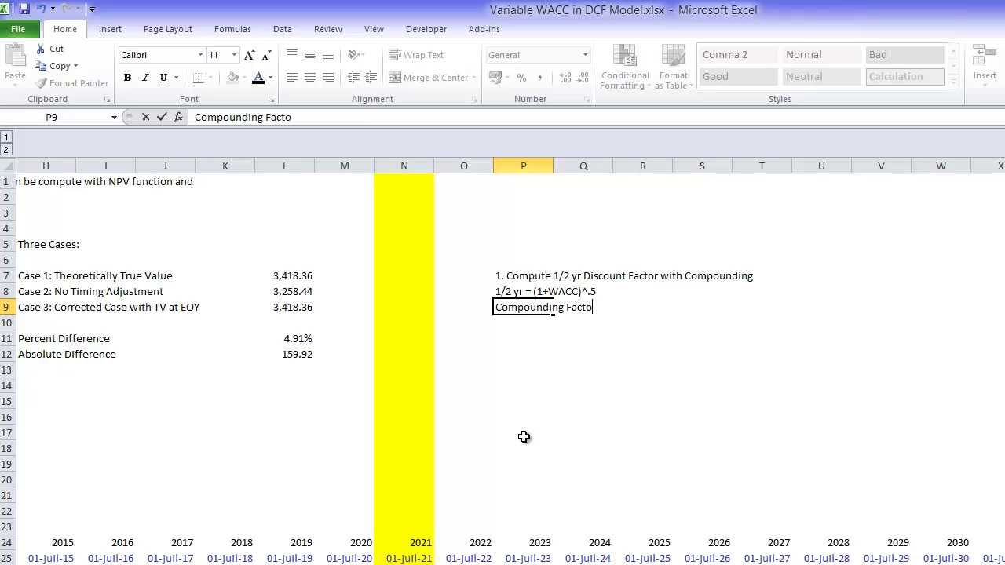
{"action": "type", "text": "r = (1"}
{"action": "type", "text": "1/2 yr)&"}
{"action": "key", "text": "BackSpace"}
{"action": "type", "text": "*"}
{"action": "type", "text": "(1+"}
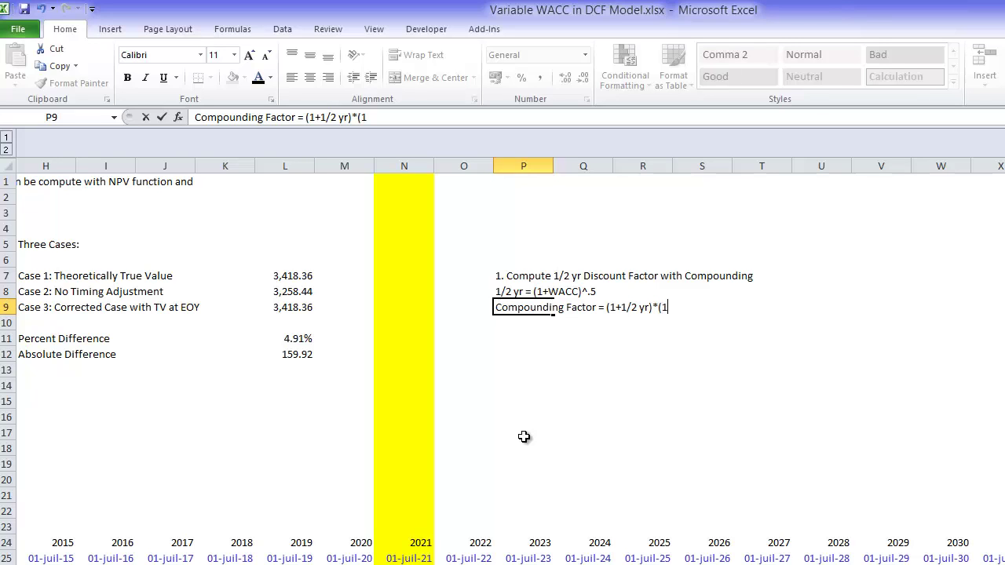
{"action": "type", "text": "1/2 yr t-1)* Las"}
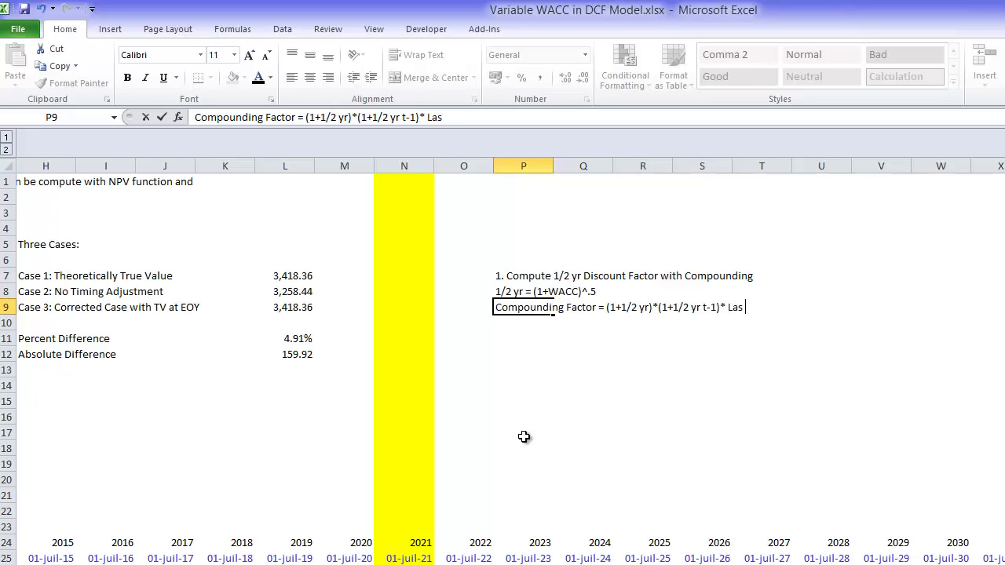
{"action": "type", "text": "t Index"}
{"action": "key", "text": "Return"}
{"action": "key", "text": "Return"}
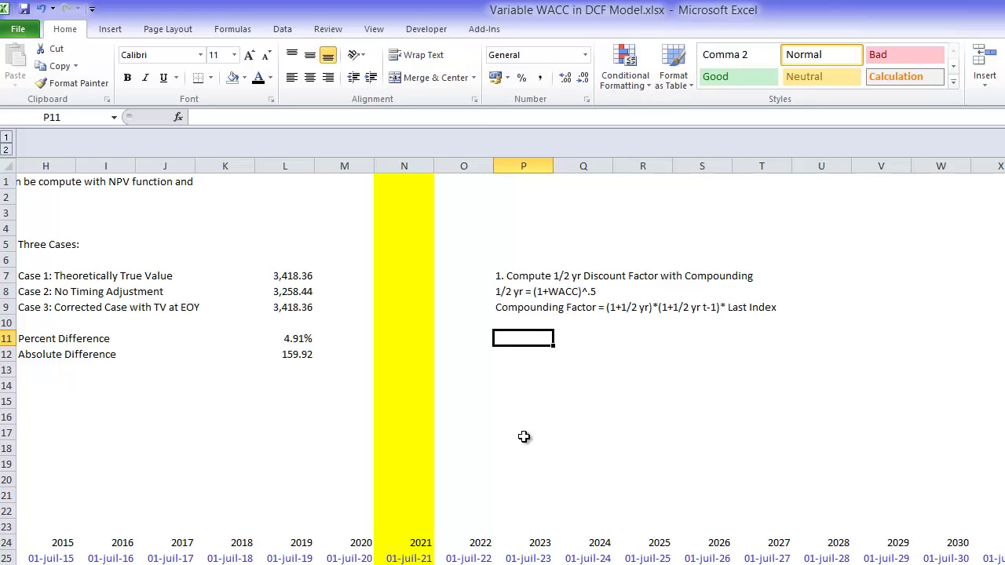
Enter the note 'Explicit PV --> Use Compounding Factor with SUMPRODUCT (Divide)' in P11, leaving row 10 blank
{"action": "key", "text": "Up"}
{"action": "key", "text": "Left"}
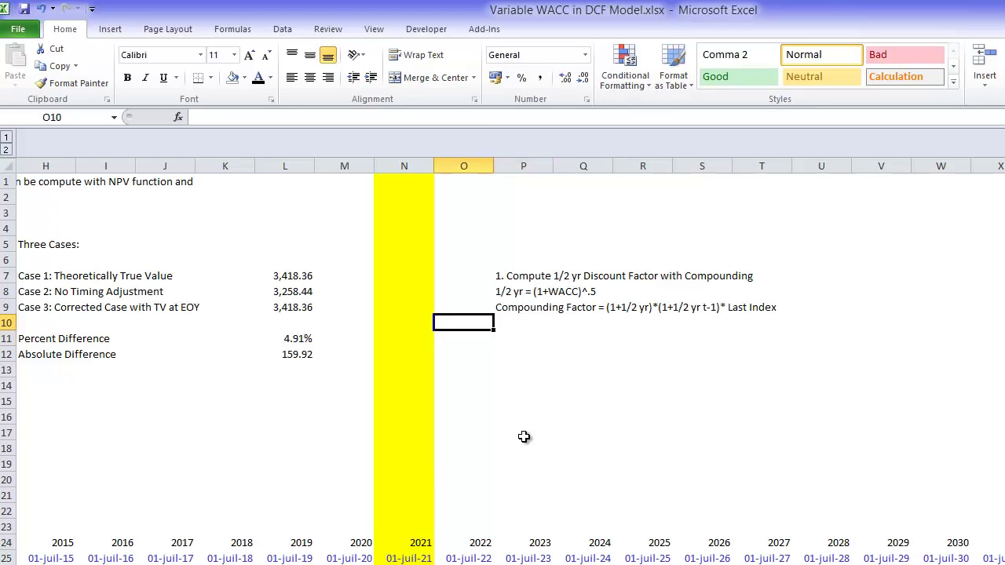
{"action": "key", "text": "Right"}
{"action": "key", "text": "Down"}
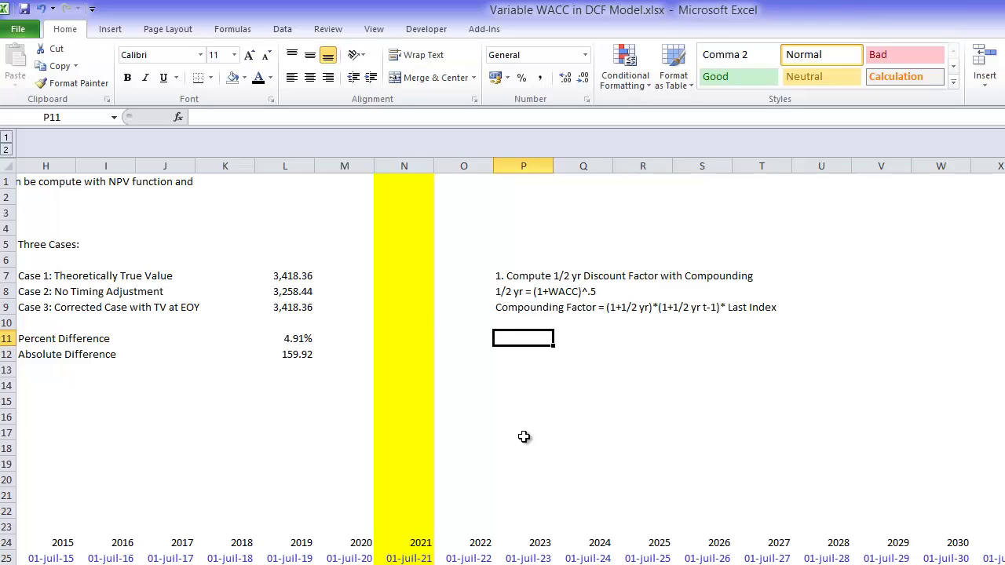
{"action": "type", "text": "Explicit"}
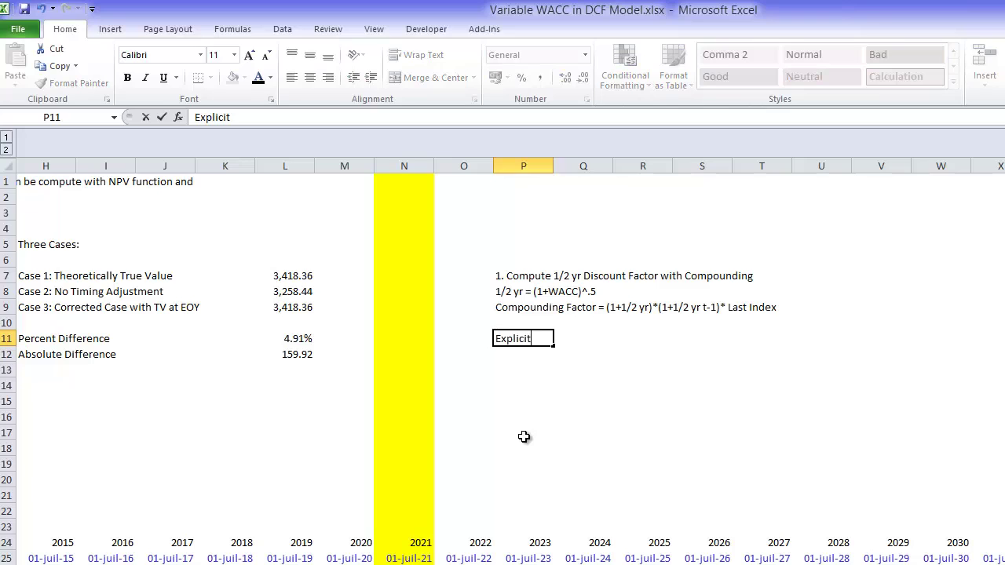
{"action": "type", "text": " PV --> Use Co"}
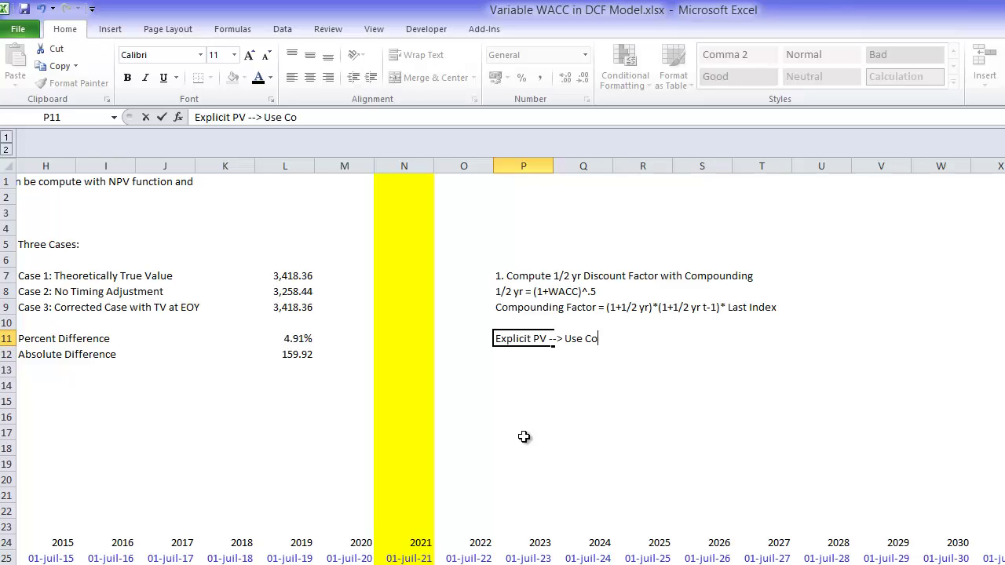
{"action": "type", "text": "mpounding Faco"}
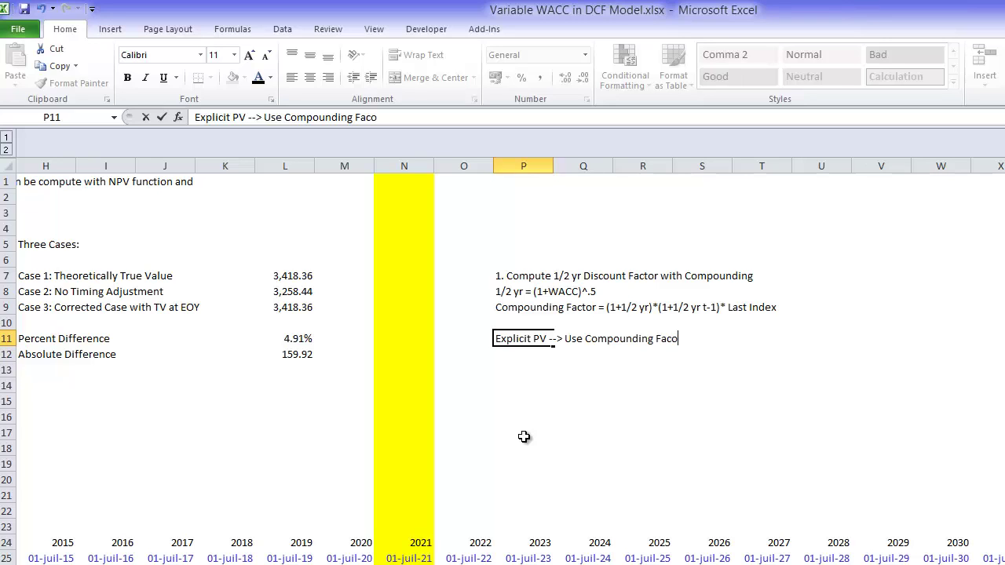
{"action": "key", "text": "BackSpace"}
{"action": "type", "text": "tor with SU"}
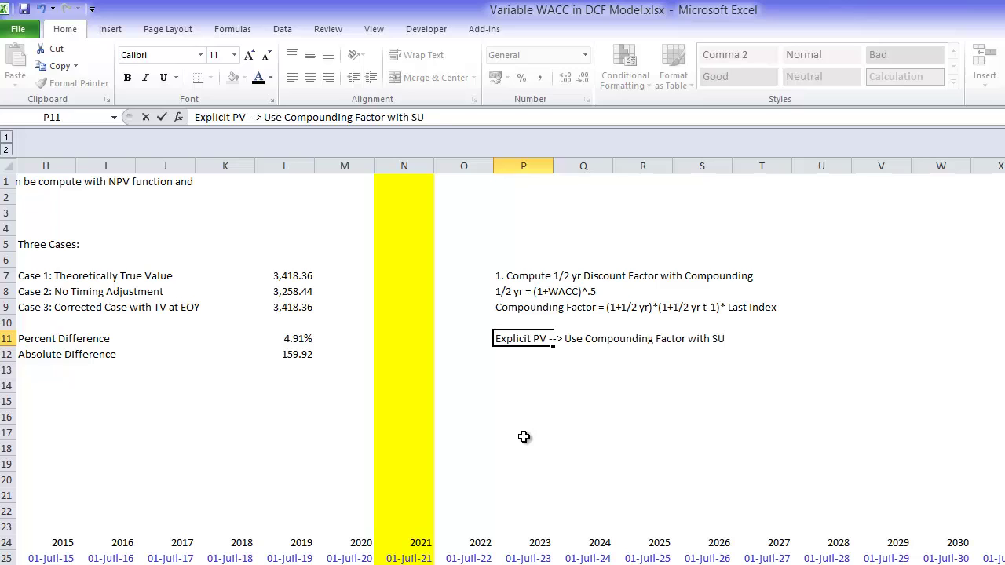
{"action": "type", "text": "MPRODUCT "}
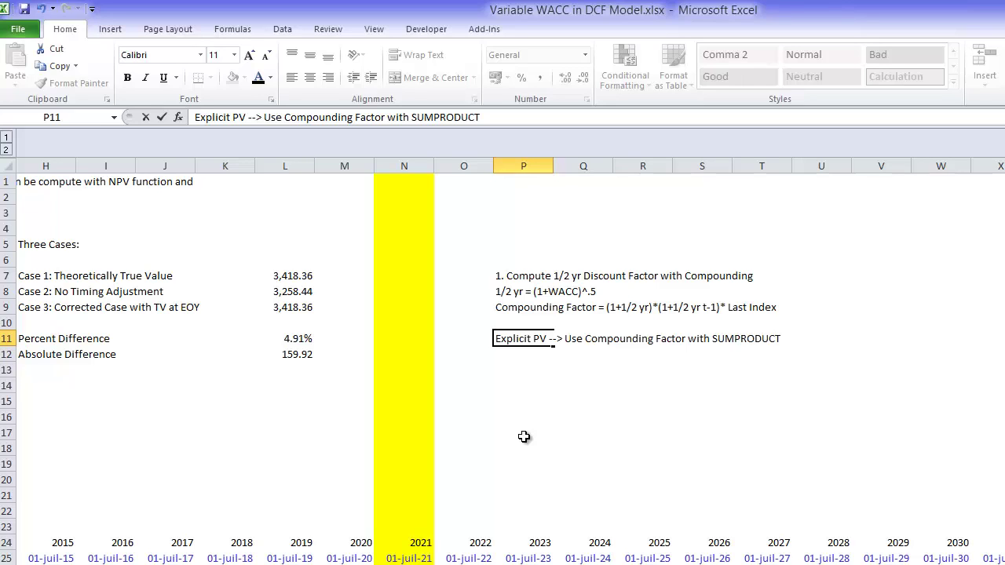
{"action": "type", "text": "(Divide)"}
{"action": "key", "text": "Return"}
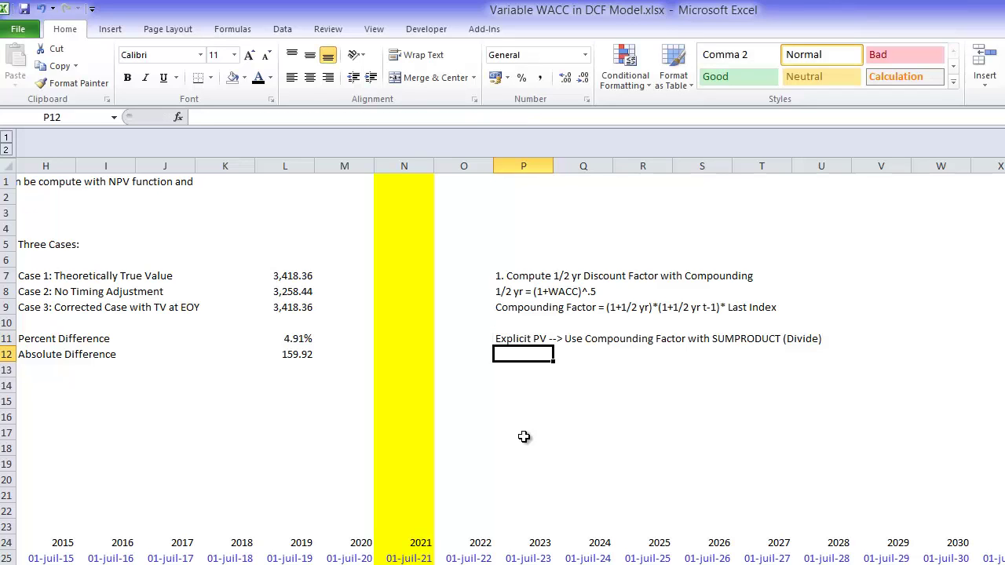
Enter the note 'Terminal PV --> Compute as Normal and Use 1/2 yr compounding' in P12
{"action": "type", "text": "Tem"}
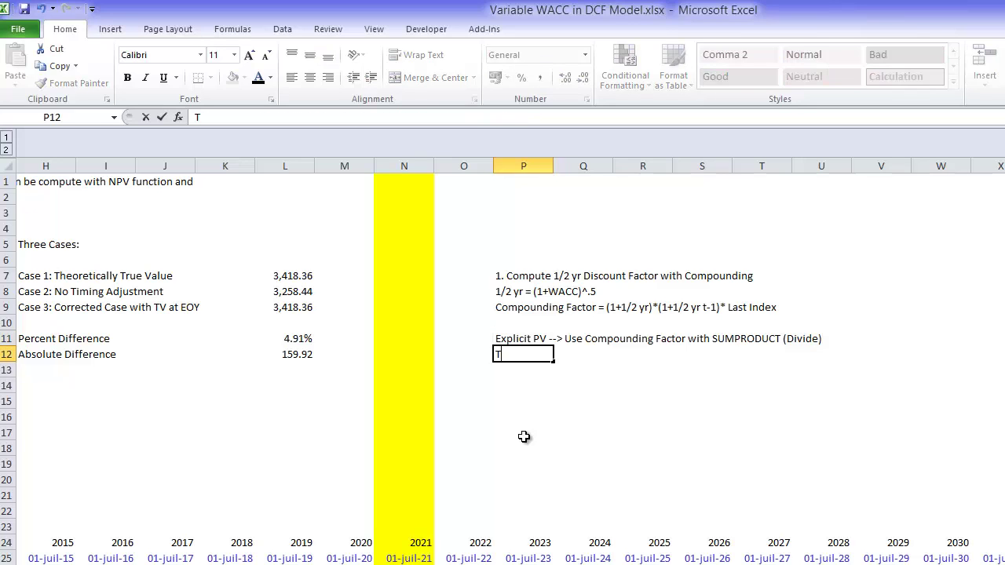
{"action": "key", "text": "BackSpace"}
{"action": "key", "text": "BackSpace"}
{"action": "type", "text": "e"}
{"action": "key", "text": "BackSpace"}
{"action": "type", "text": "erminal PV --"}
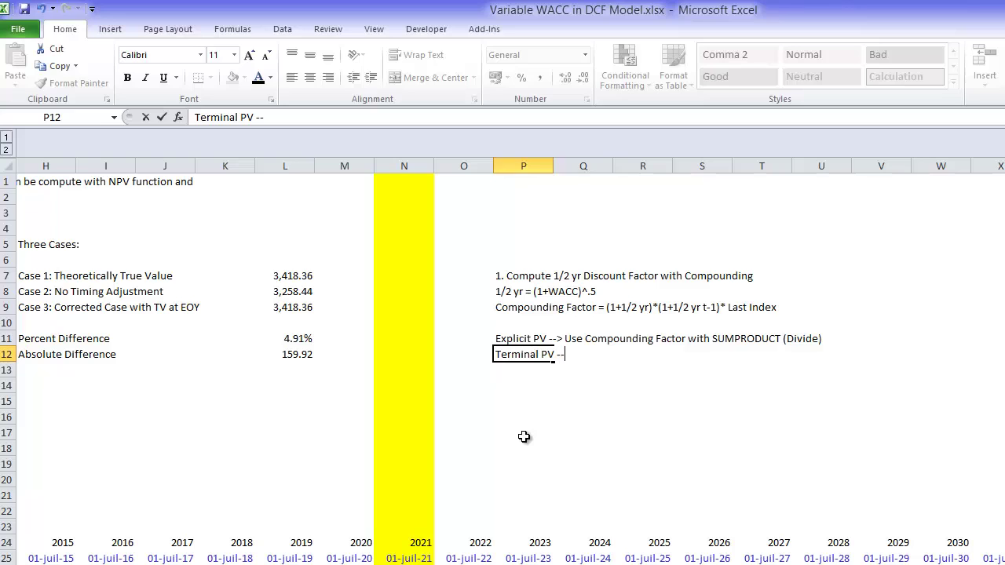
{"action": "type", "text": "> Compute as n"}
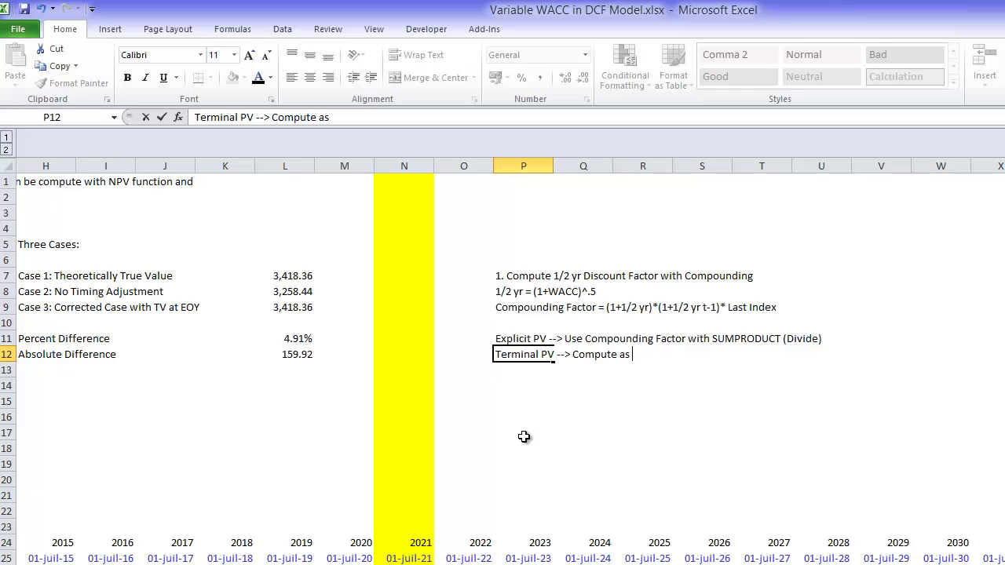
{"action": "key", "text": "BackSpace"}
{"action": "type", "text": "Normale"}
{"action": "key", "text": "BackSpace"}
{"action": "type", "text": "an"}
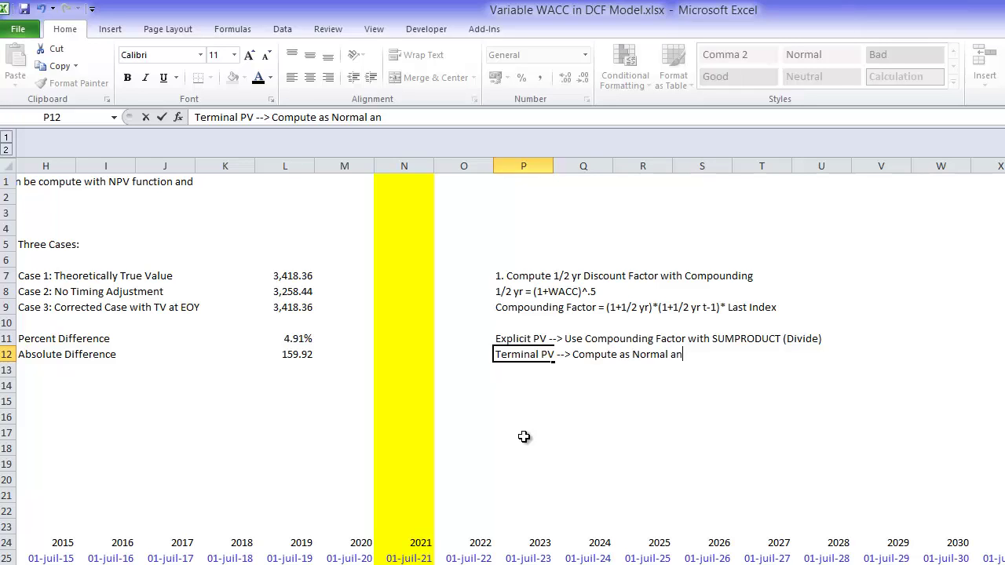
{"action": "type", "text": "d Use !"}
{"action": "key", "text": "BackSpace"}
{"action": "type", "text": "12/"}
{"action": "key", "text": "BackSpace"}
{"action": "key", "text": "BackSpace"}
{"action": "type", "text": "/2 yr "}
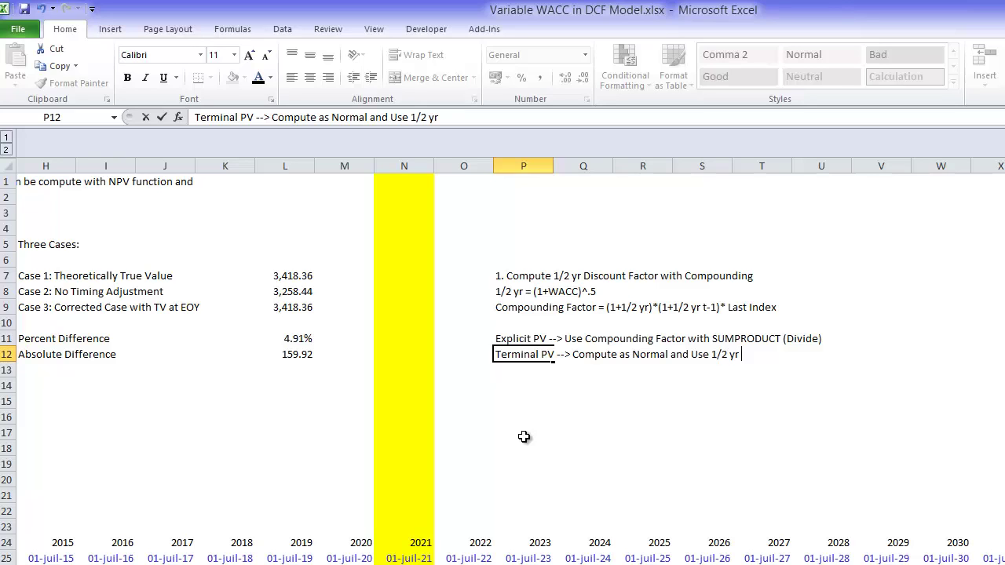
{"action": "type", "text": "compounding"}
{"action": "key", "text": "Return"}
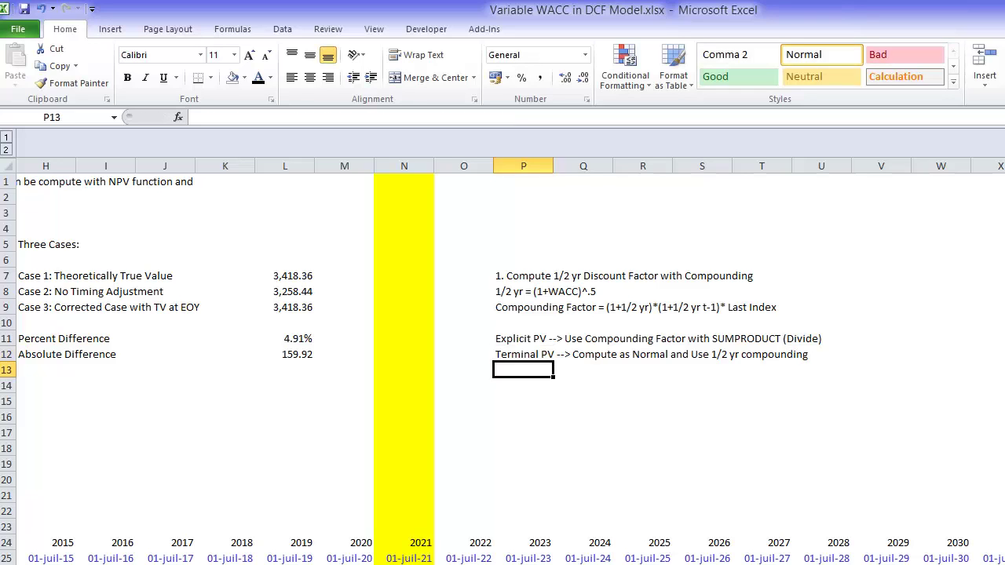